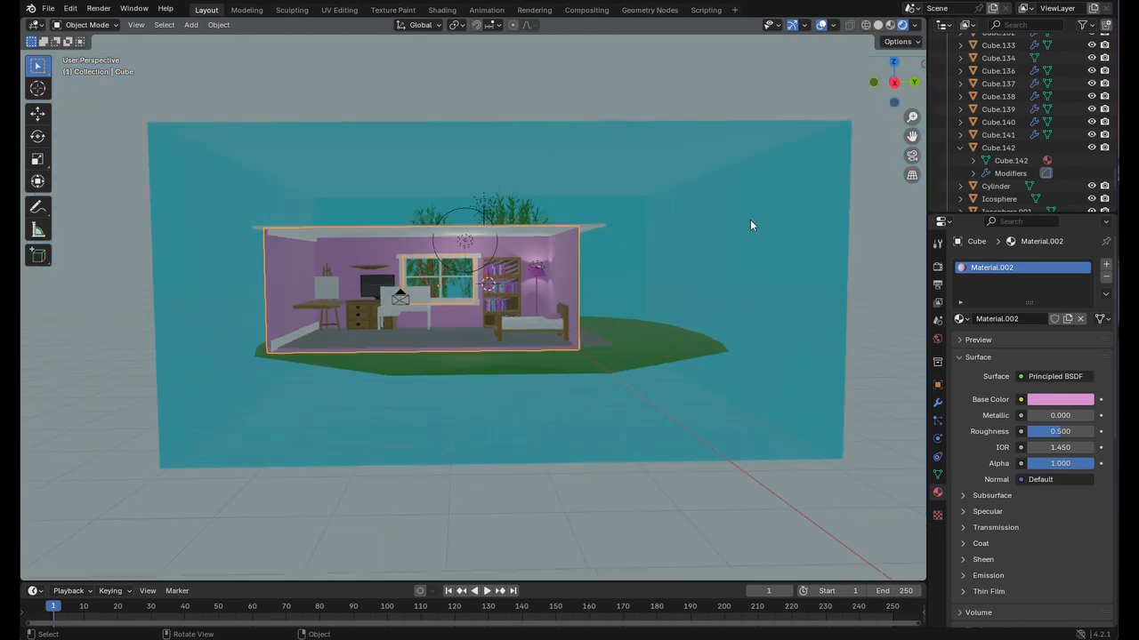
- Add a cube mesh inside the bedroom scene in front of the bookshelf
click(702, 525)
scroll(702, 520, up, 6)
middle_drag(703, 519, 680, 333)
scroll(680, 332, up, 5)
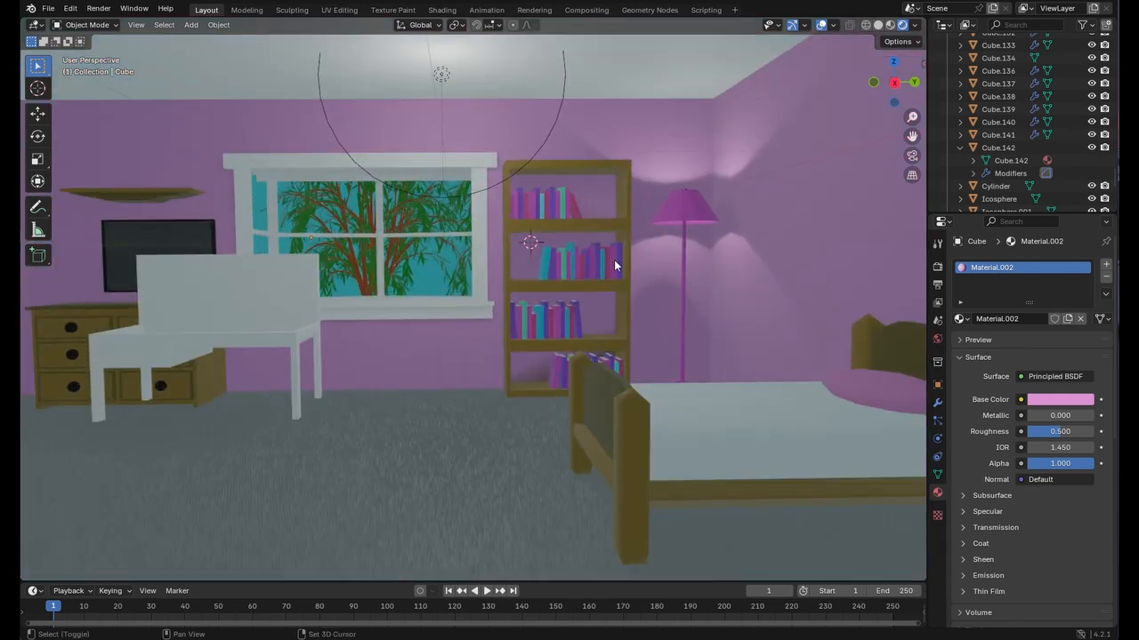
key(shift+a)
mouse_move(614, 260)
click(660, 272)
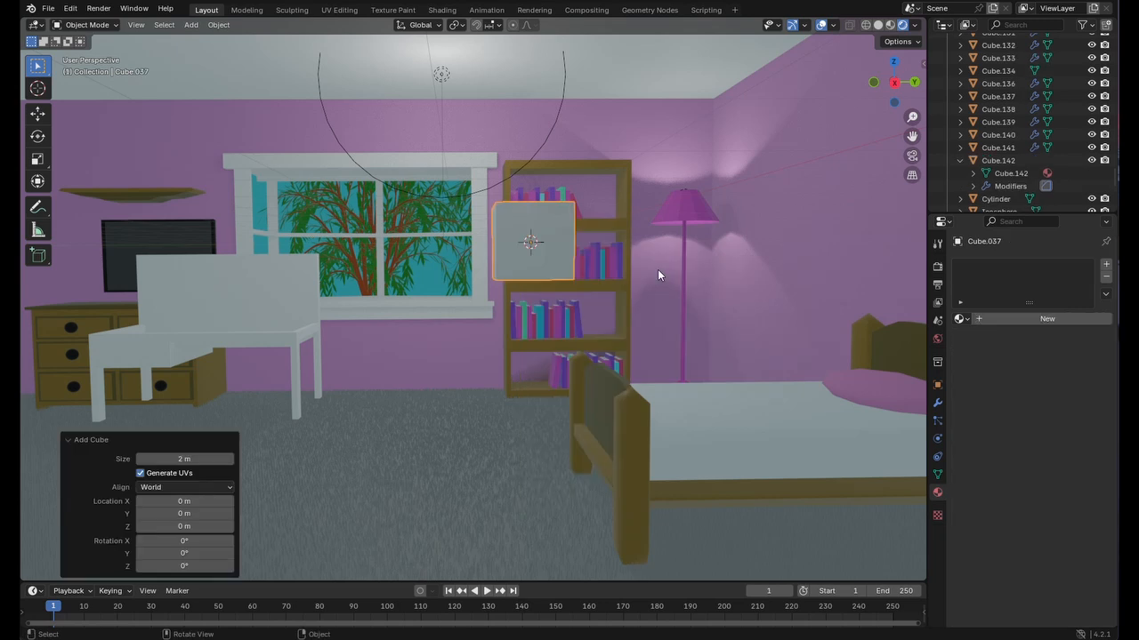
- Scale the new cube into a flat slab, flattened in Z and stretched by about 2.92 in Y and 1.65 in X
scroll(652, 265, up, 4)
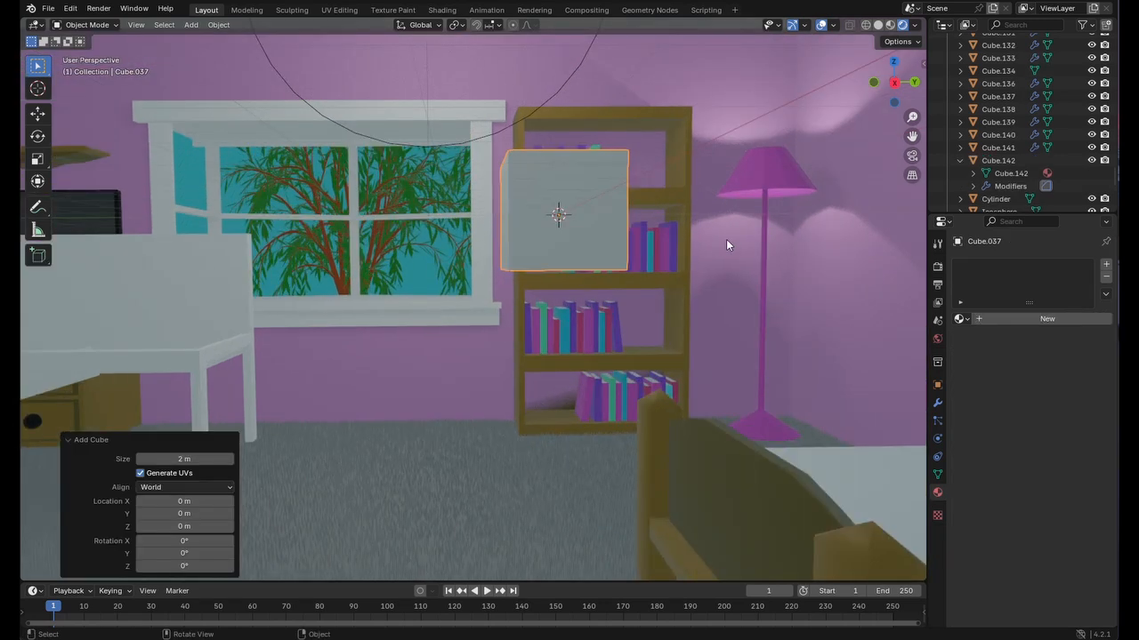
middle_drag(726, 239, 715, 242)
click(38, 159)
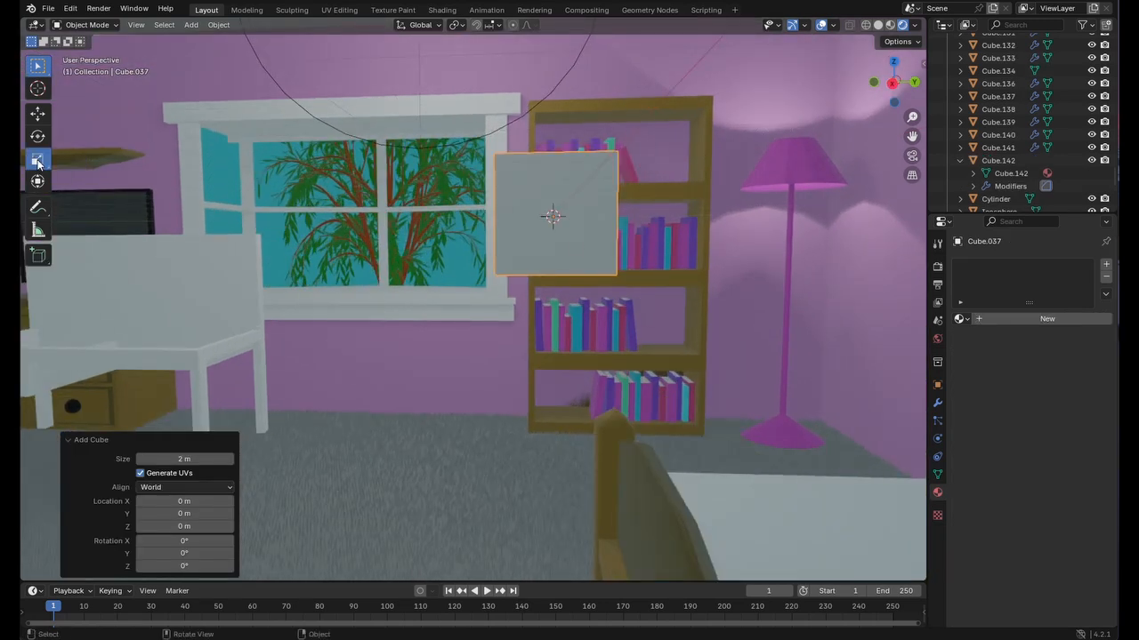
drag(553, 166, 549, 188)
drag(605, 218, 717, 215)
middle_drag(717, 203, 715, 261)
scroll(716, 262, up, 2)
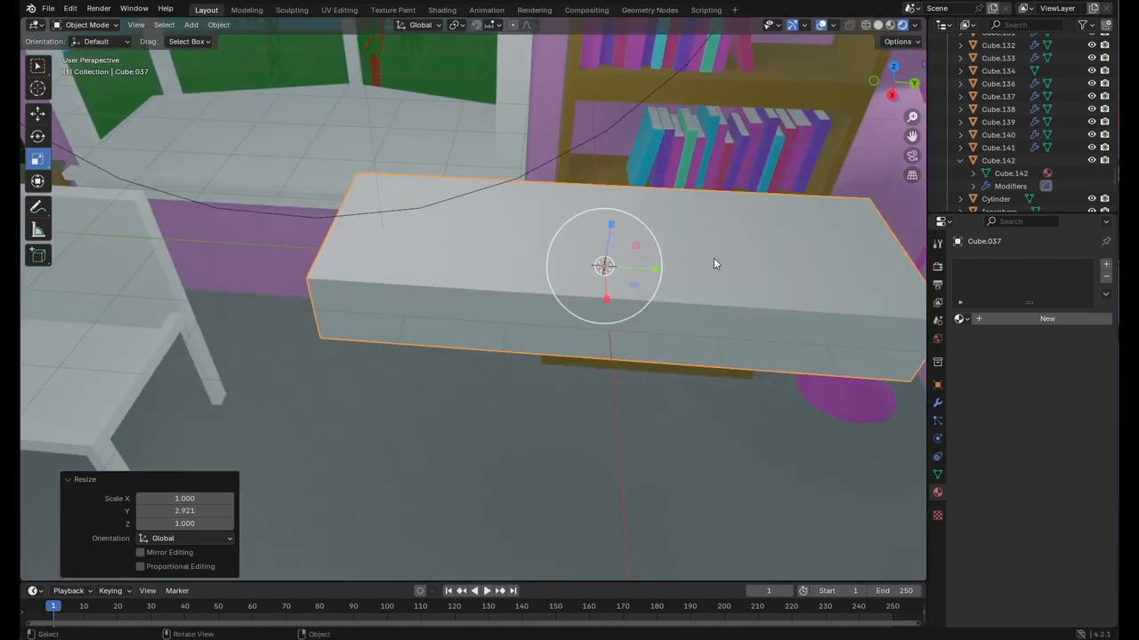
mouse_move(606, 305)
mouse_down()
mouse_move(594, 327)
mouse_move(598, 318)
mouse_up()
middle_drag(698, 331, 753, 264)
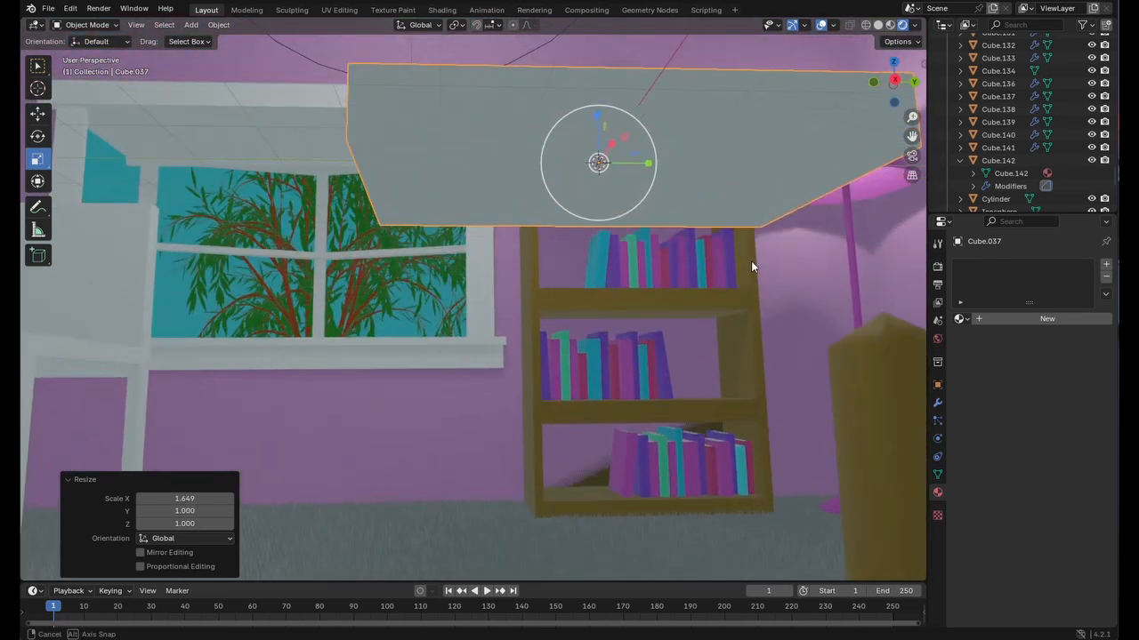
- In Edit Mode, add a crosswise loop cut to the slab and move it about 2.69 m along negative Y, near the end
click(84, 24)
click(76, 55)
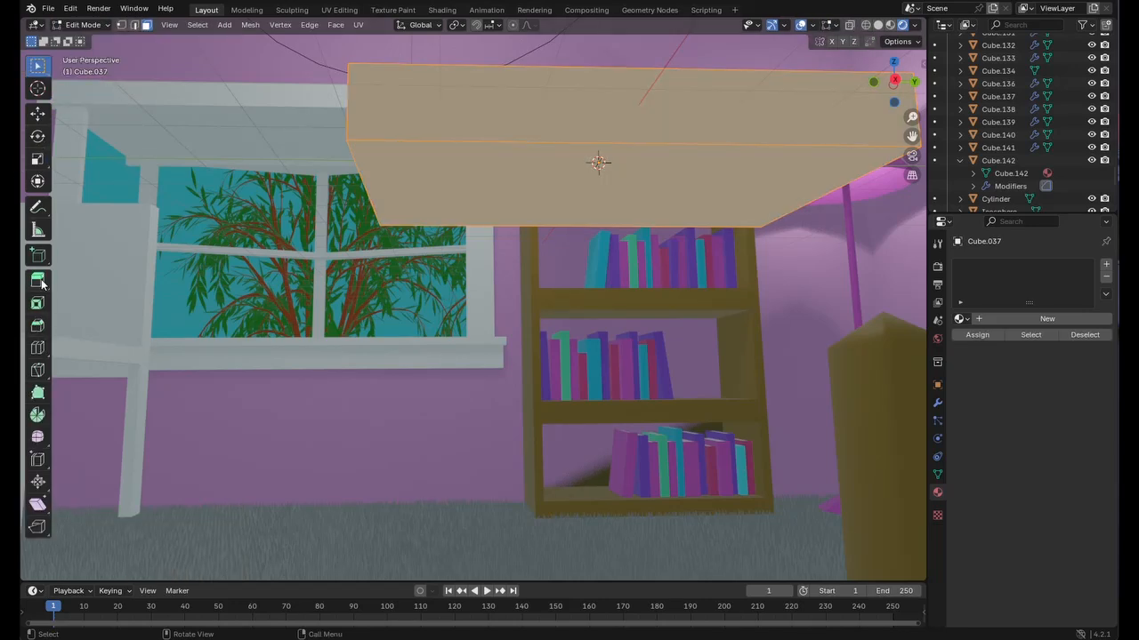
click(39, 349)
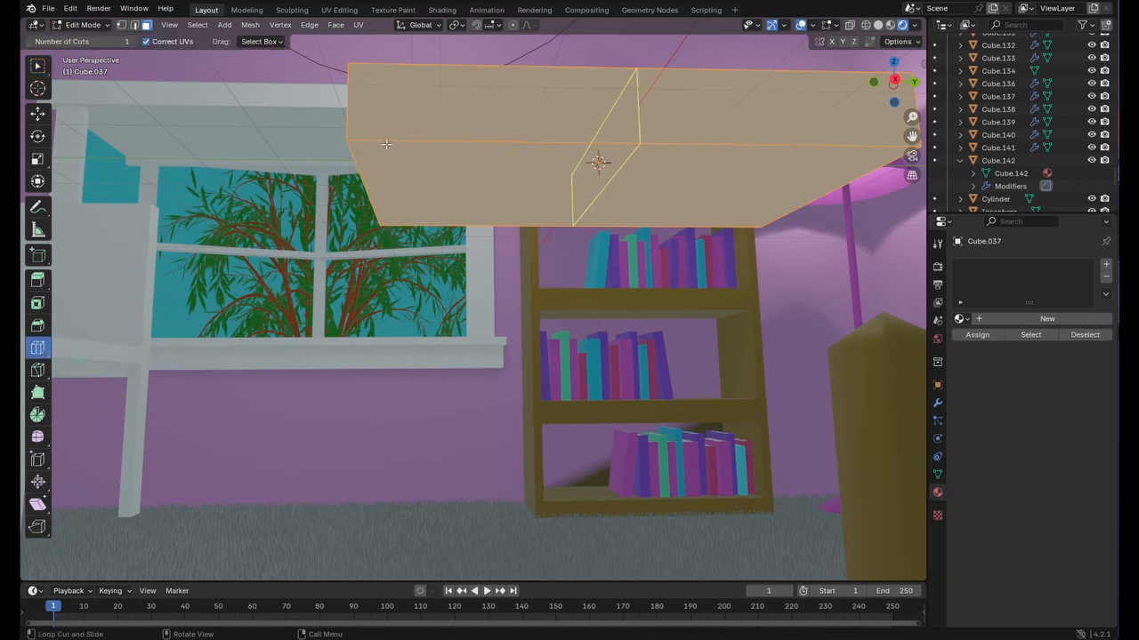
click(436, 140)
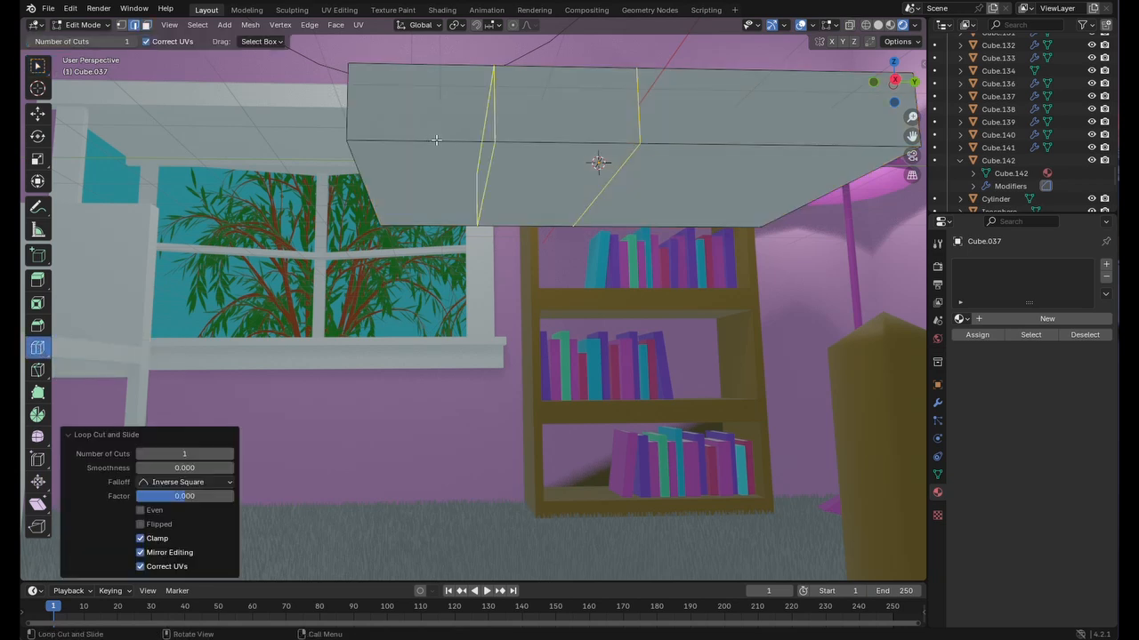
click(37, 115)
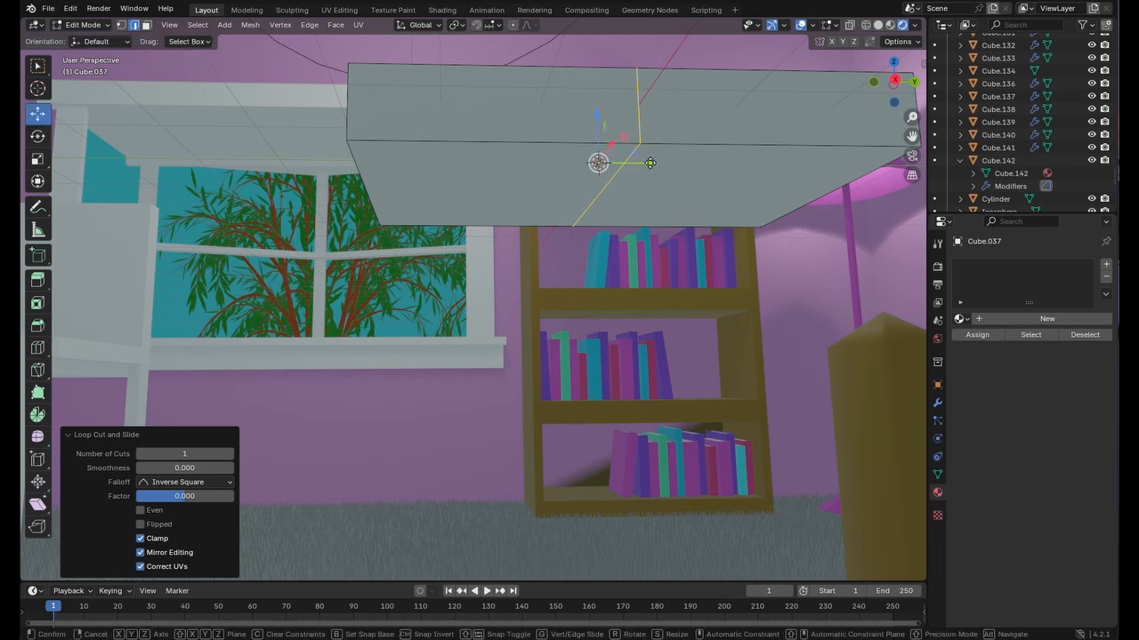
drag(653, 162, 440, 180)
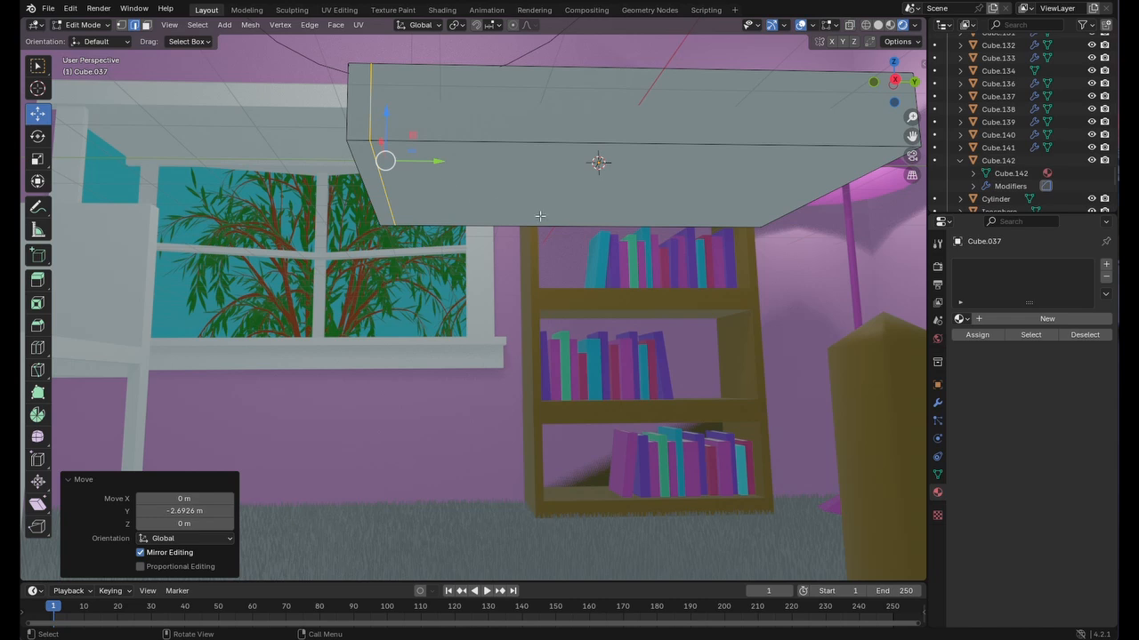
- Add a second crosswise loop cut and move it about 2.6 m along positive Y, near the slab's opposite end
drag(911, 135, 808, 249)
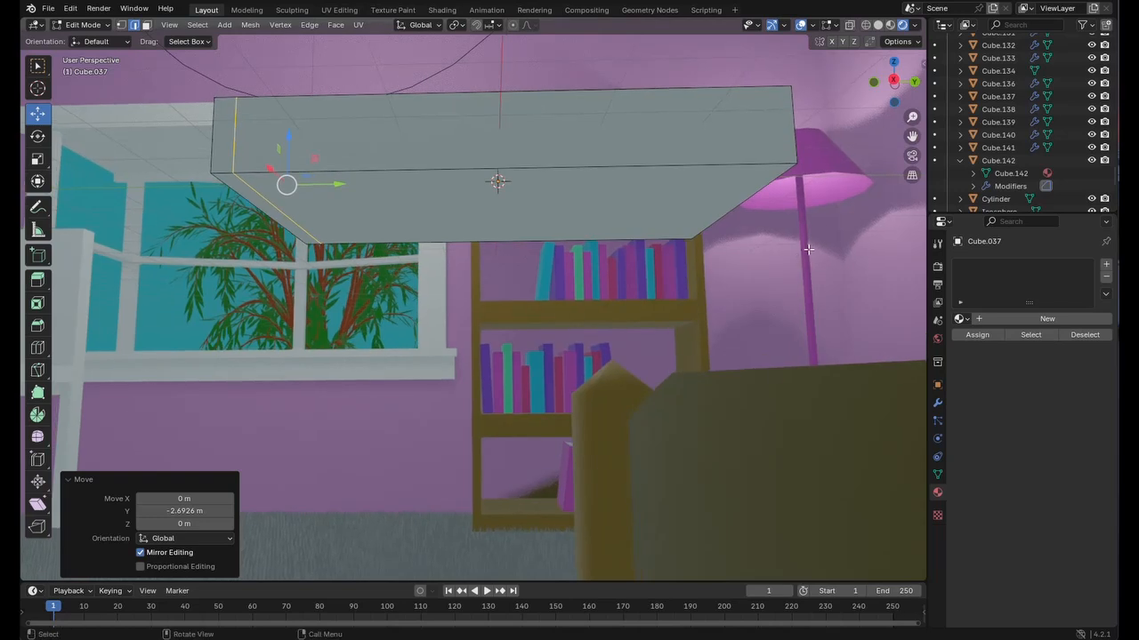
scroll(809, 249, up, 2)
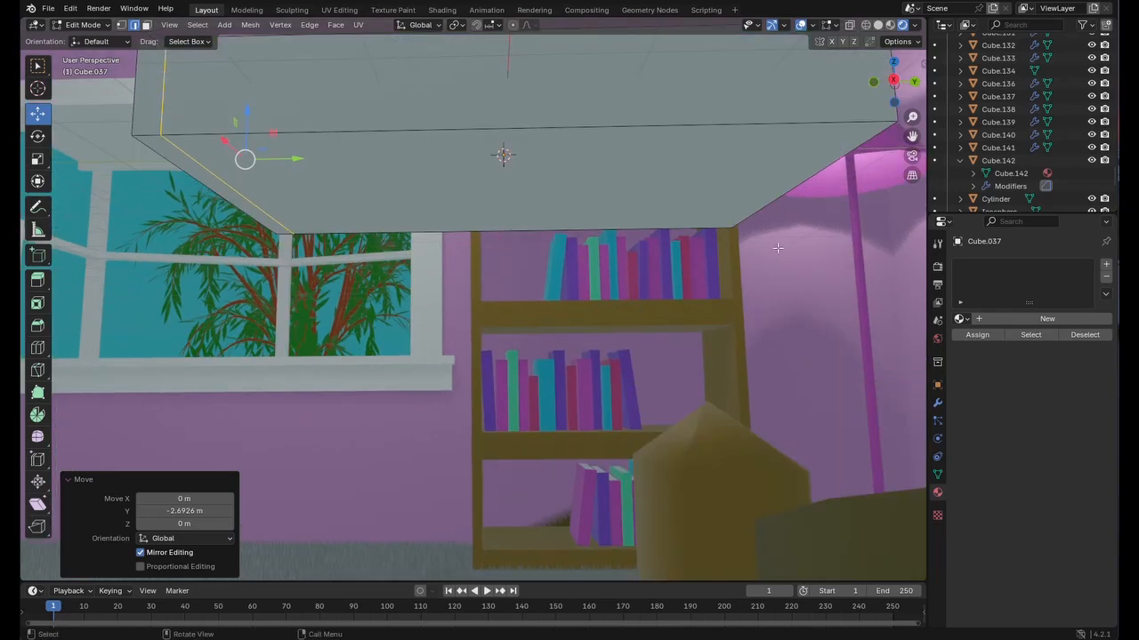
click(37, 348)
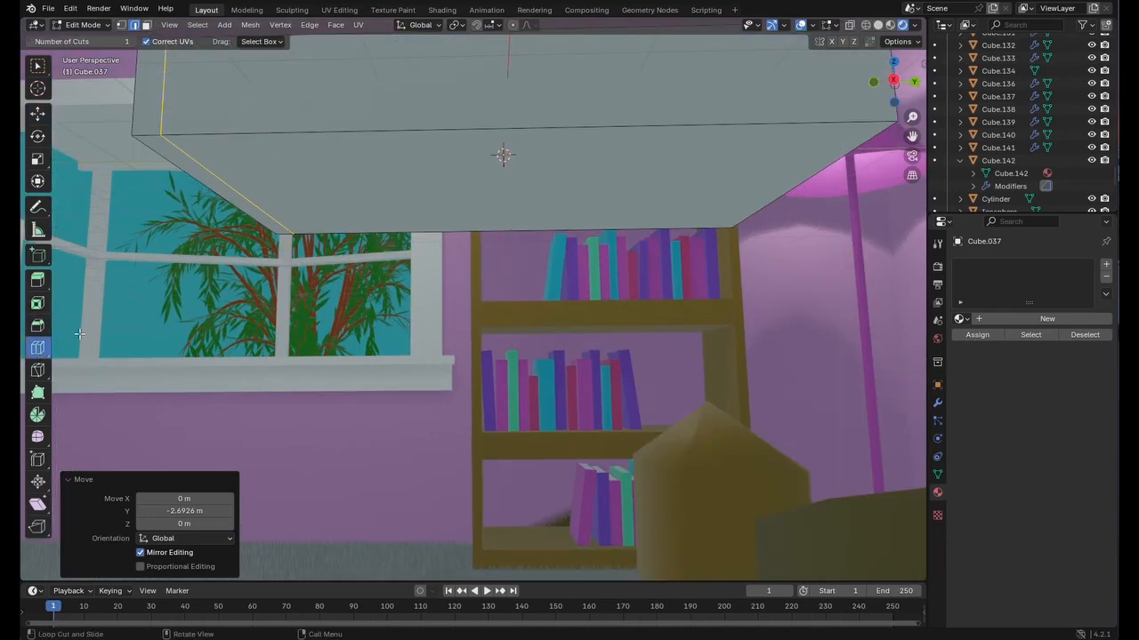
click(519, 142)
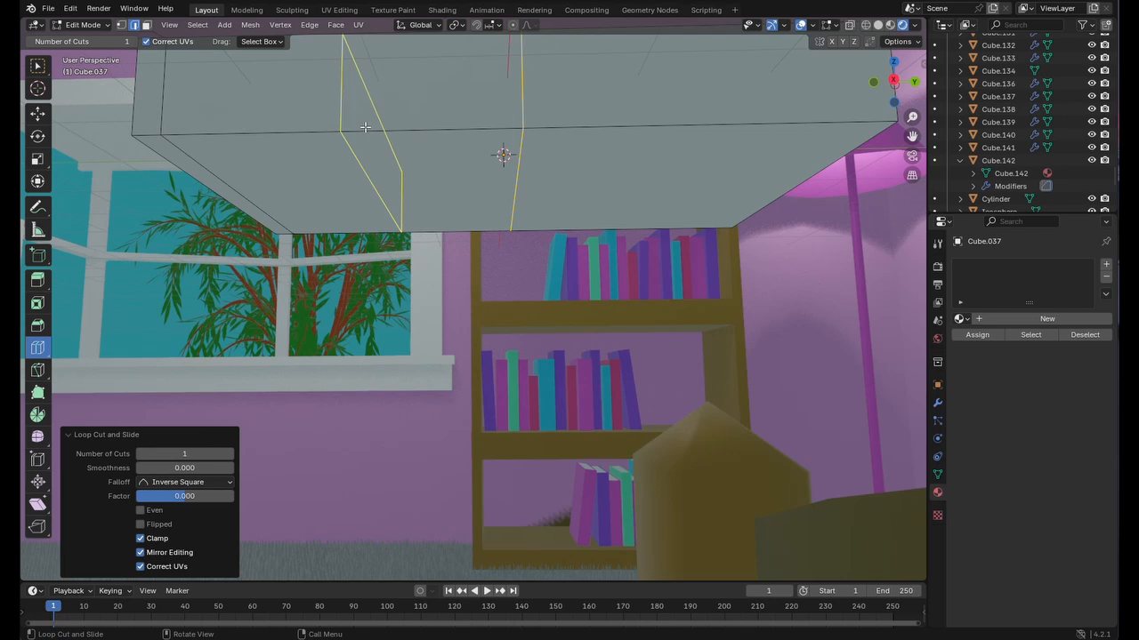
click(38, 112)
drag(566, 148, 826, 174)
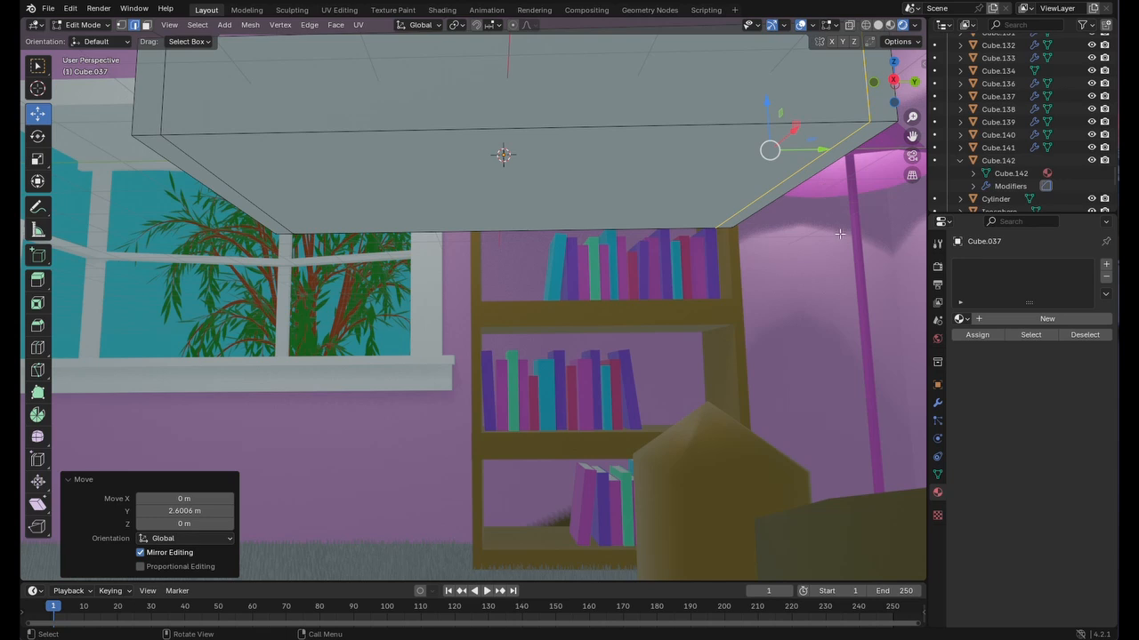
middle_drag(840, 234, 852, 232)
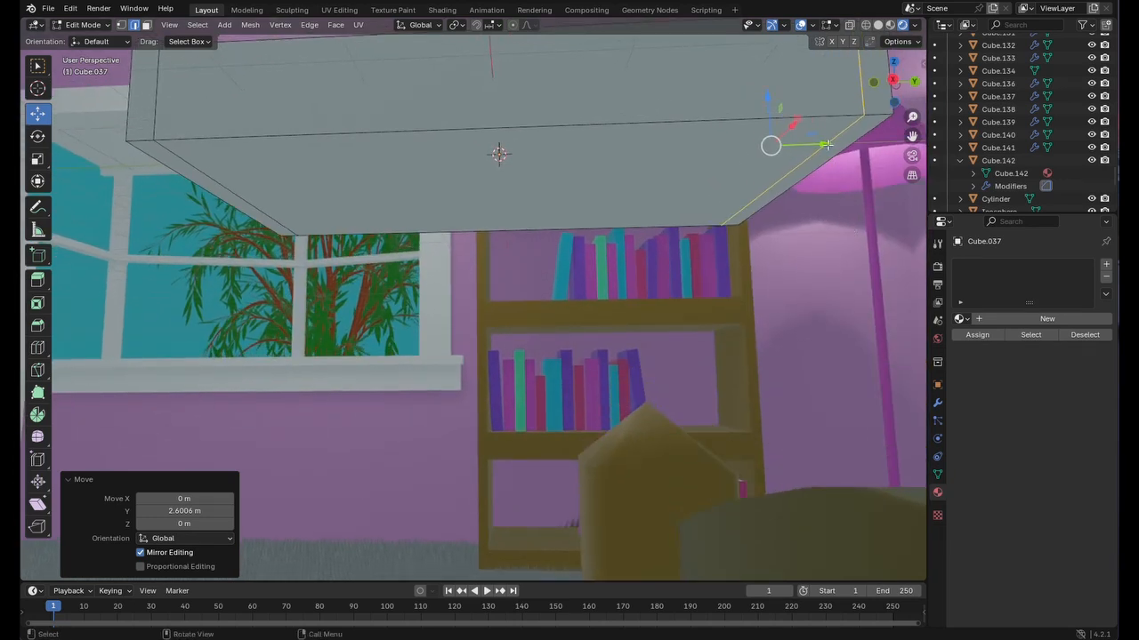
drag(826, 144, 818, 148)
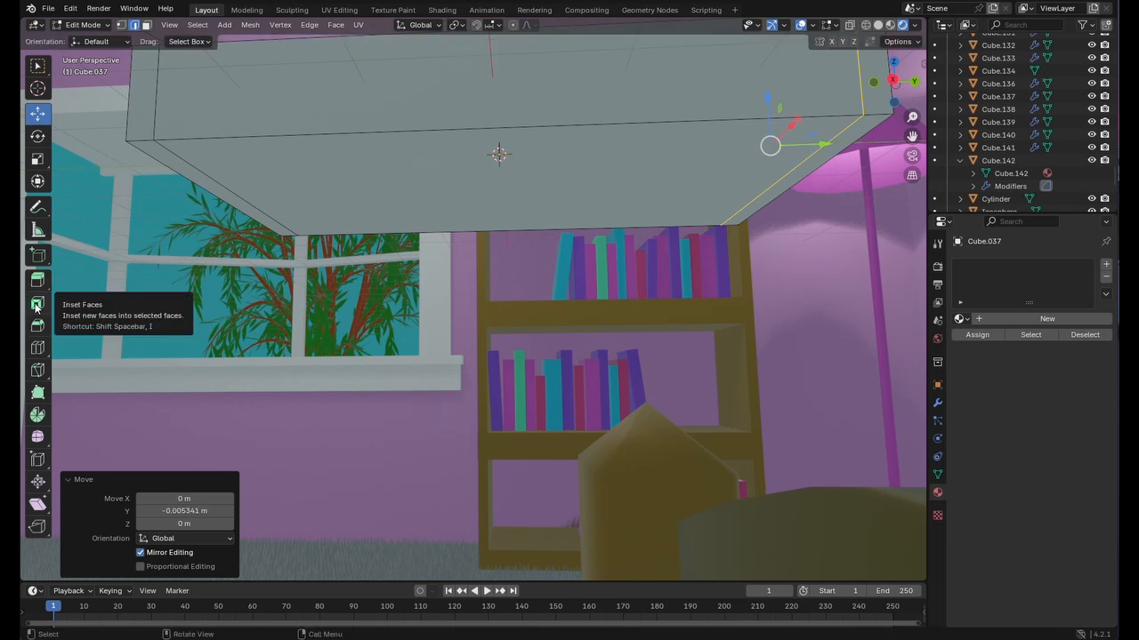
- Add a lengthwise loop cut to the slab and move it about 1.47 m along negative X, near the edge facing the bookshelf
click(37, 348)
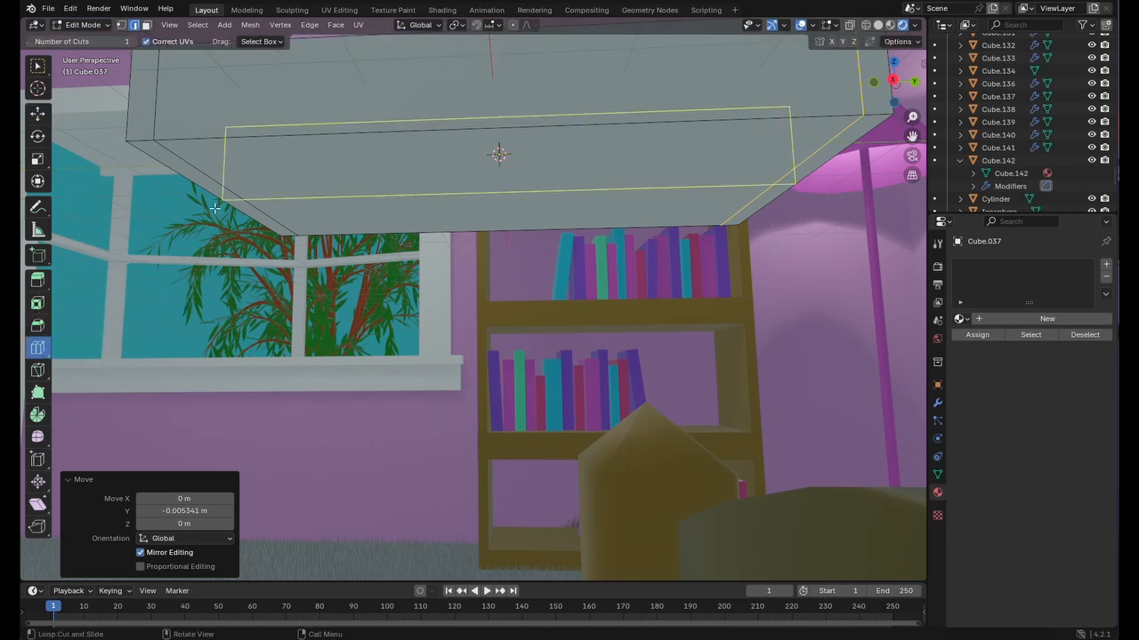
click(221, 183)
click(38, 114)
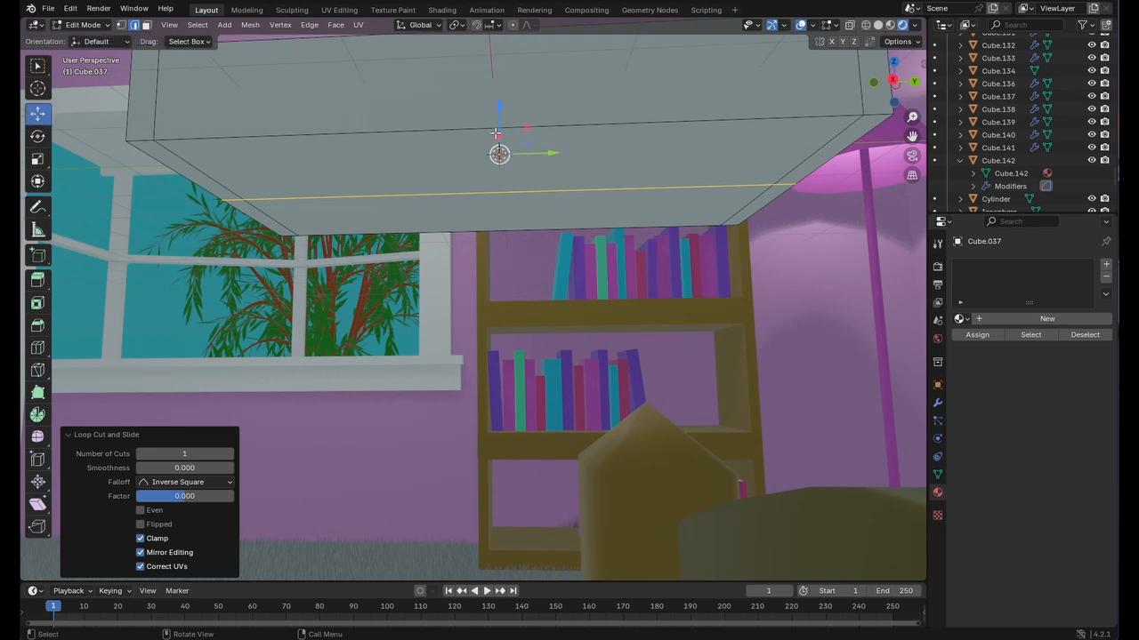
drag(495, 143, 503, 193)
middle_drag(503, 193, 729, 241)
drag(913, 137, 542, 207)
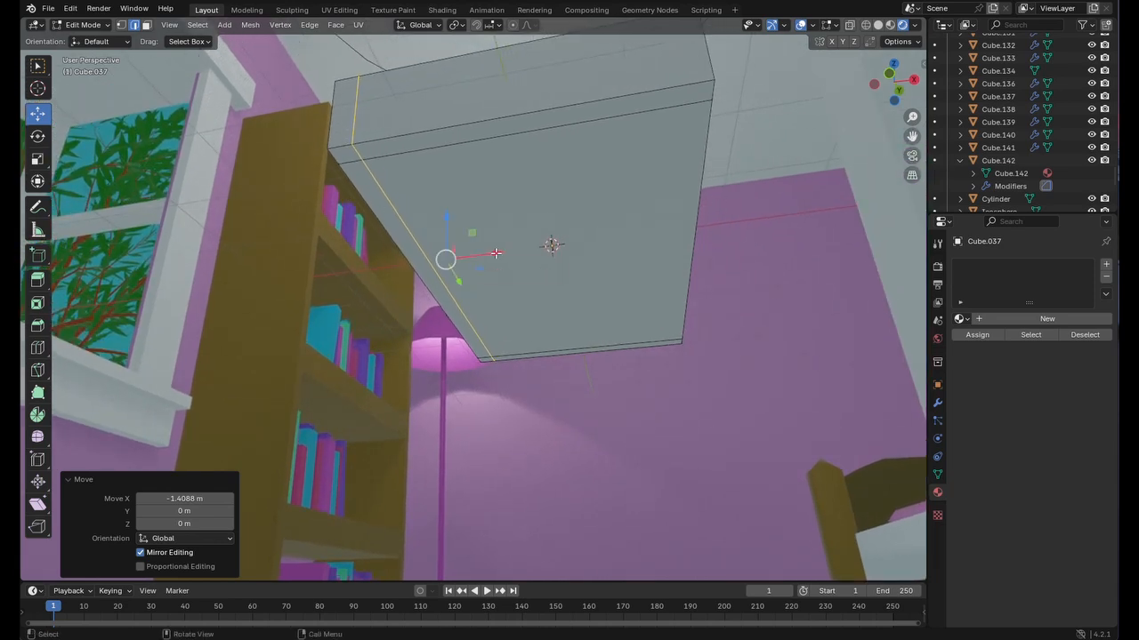
drag(491, 257, 489, 256)
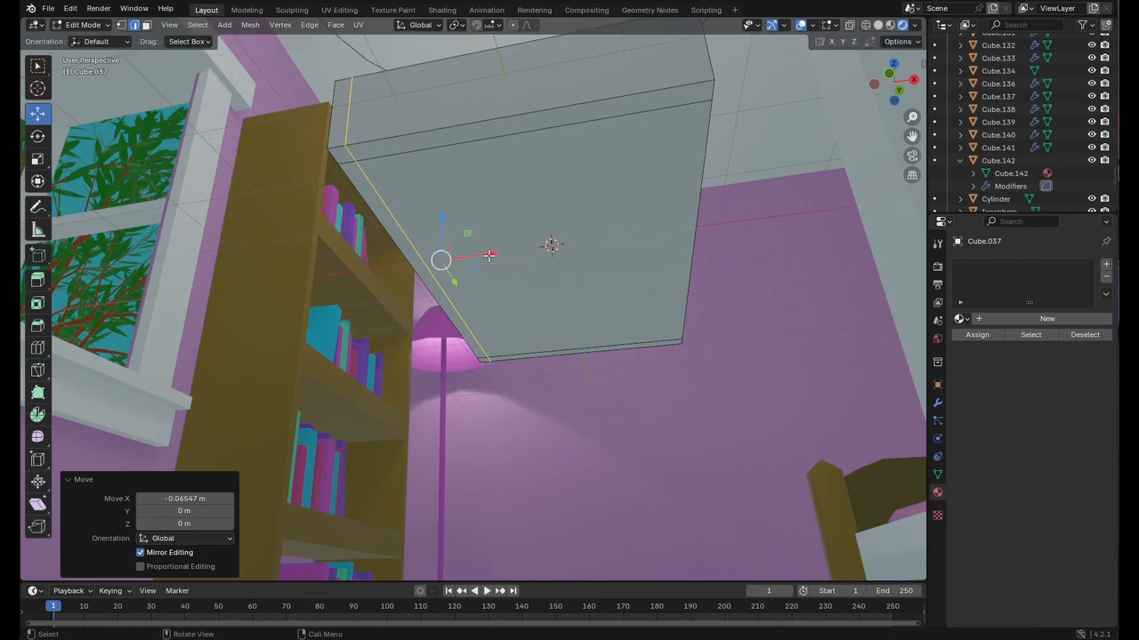
- Add a second lengthwise loop cut and move it about 1.4 m along positive X, near the slab's front edge
click(37, 349)
drag(613, 98, 613, 99)
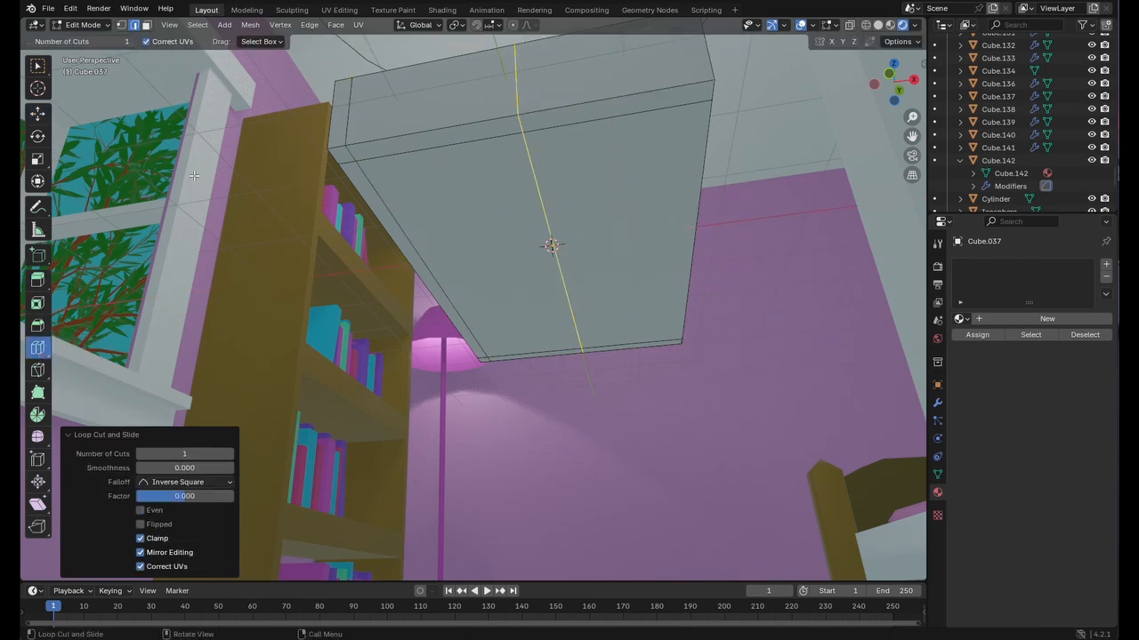
click(37, 116)
drag(609, 239, 728, 230)
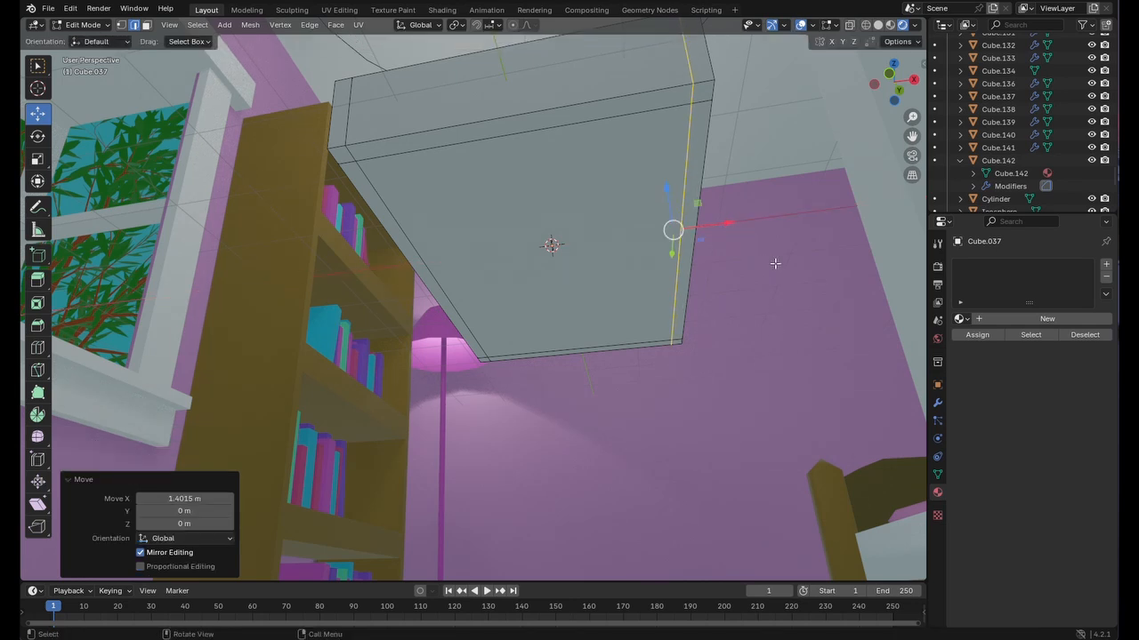
- Enable mesh symmetry on X and Y and switch to face selection
middle_drag(775, 264, 602, 227)
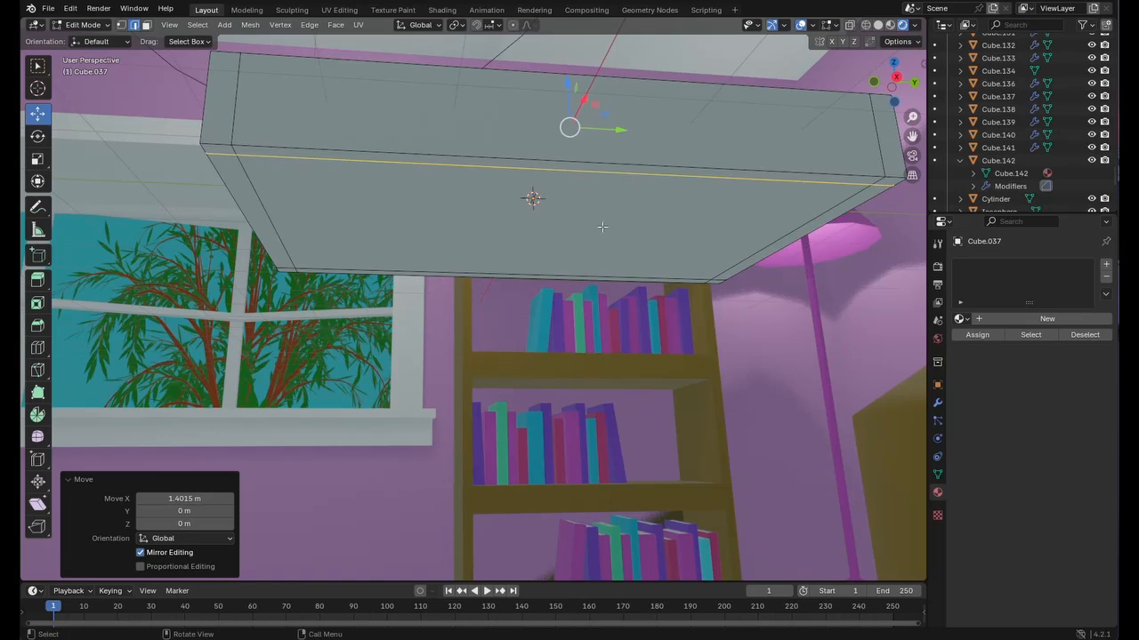
click(38, 66)
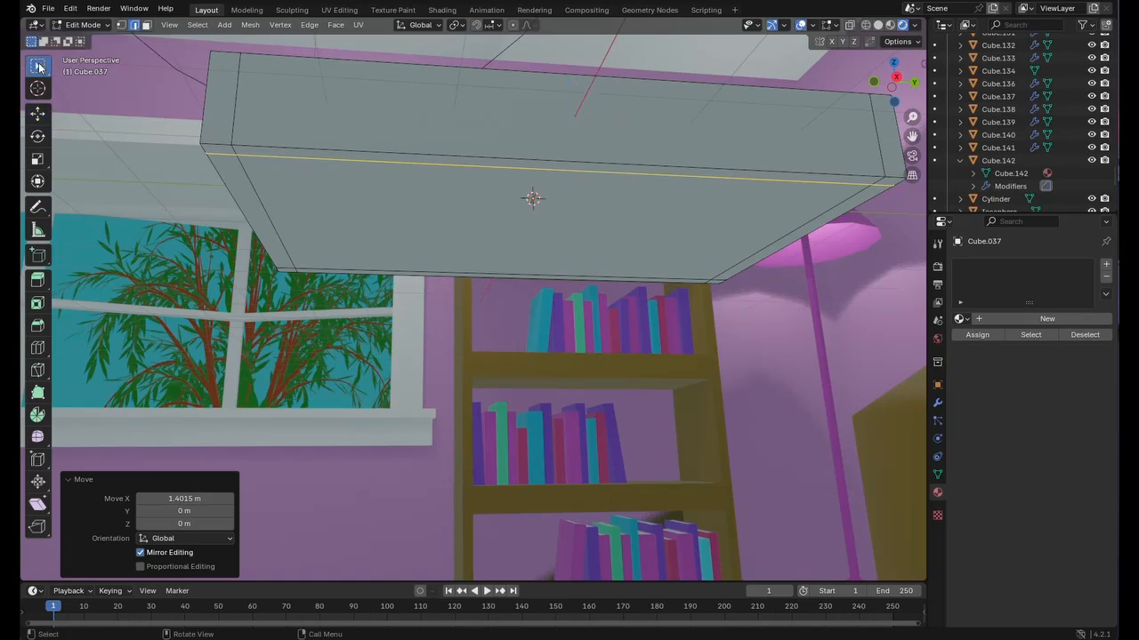
click(833, 41)
click(147, 24)
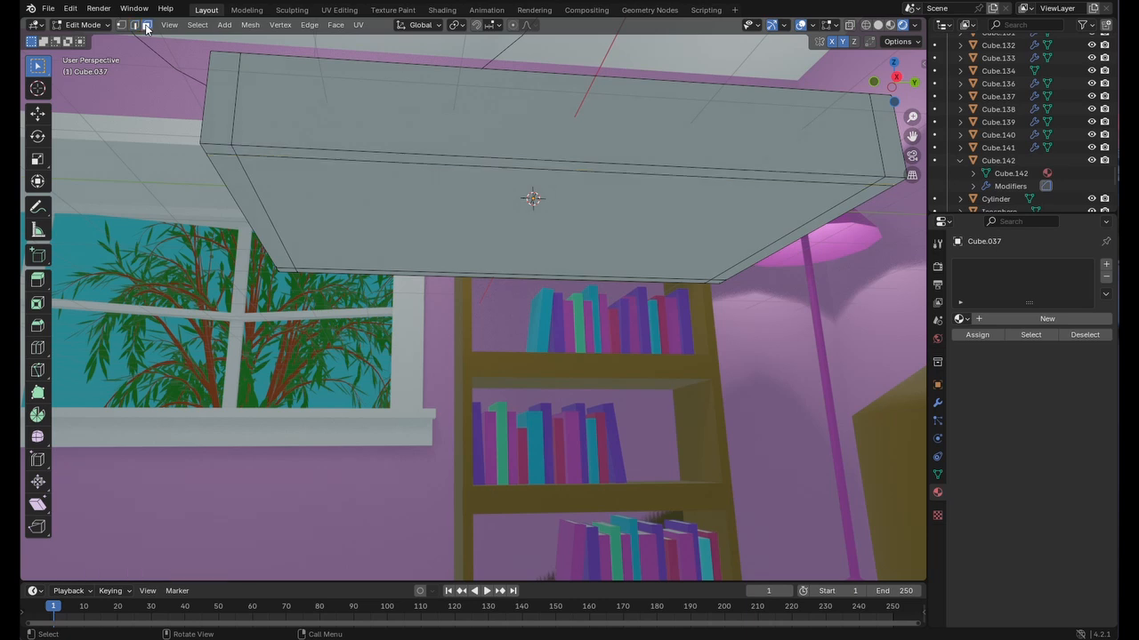
- Try to extrude the small front corner face on the slab's underside by about 0.48 m, and undo it
click(219, 149)
click(38, 281)
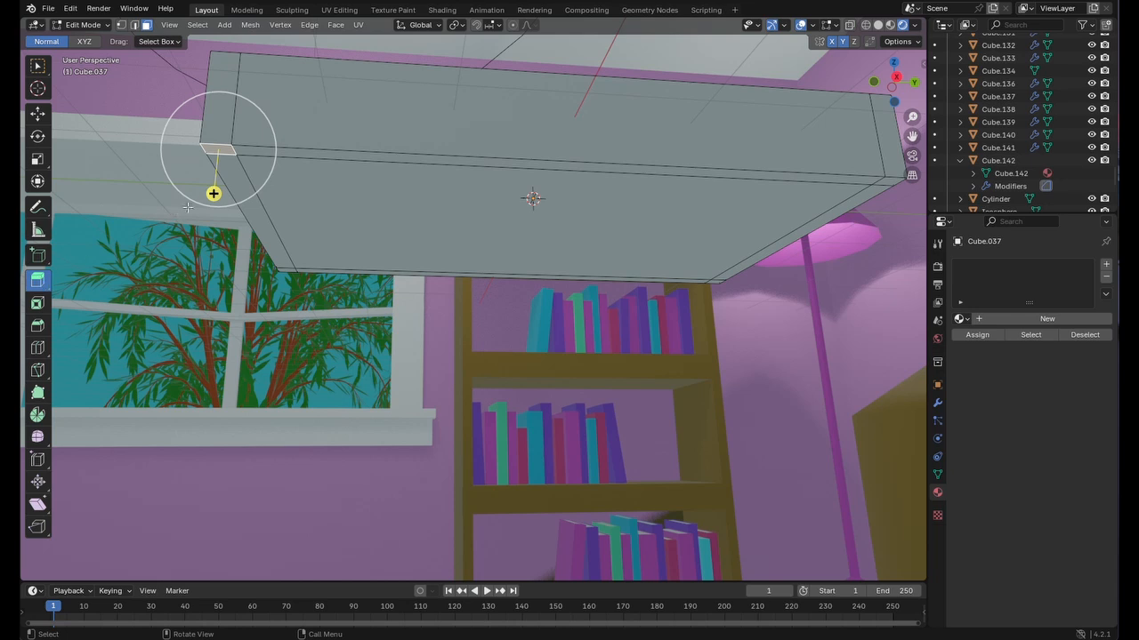
drag(214, 192, 208, 254)
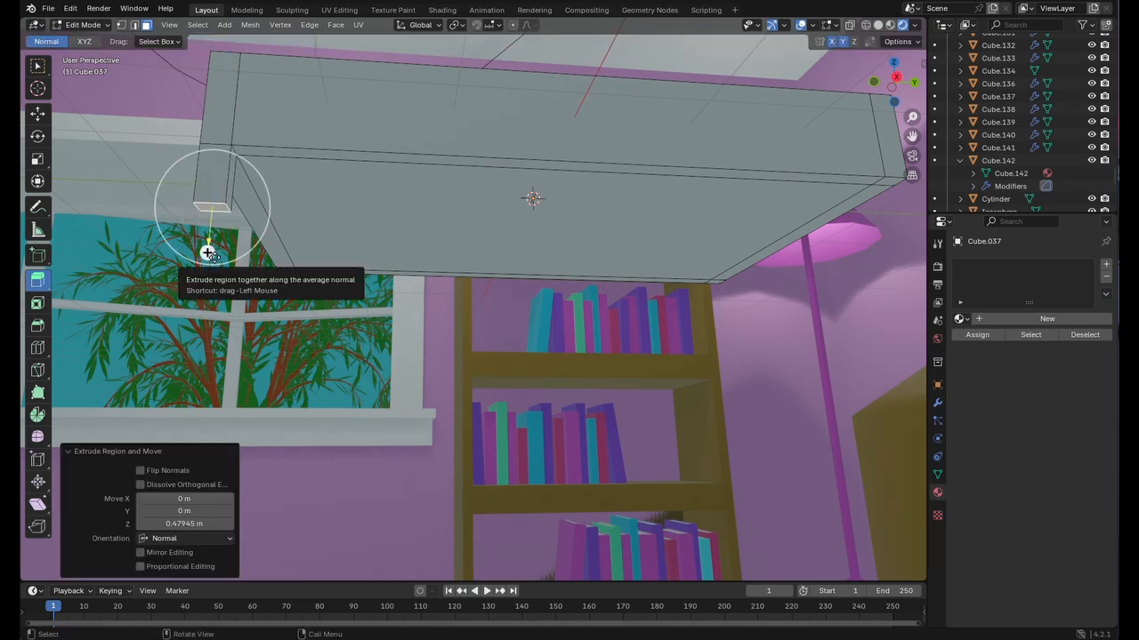
key(ctrl+z)
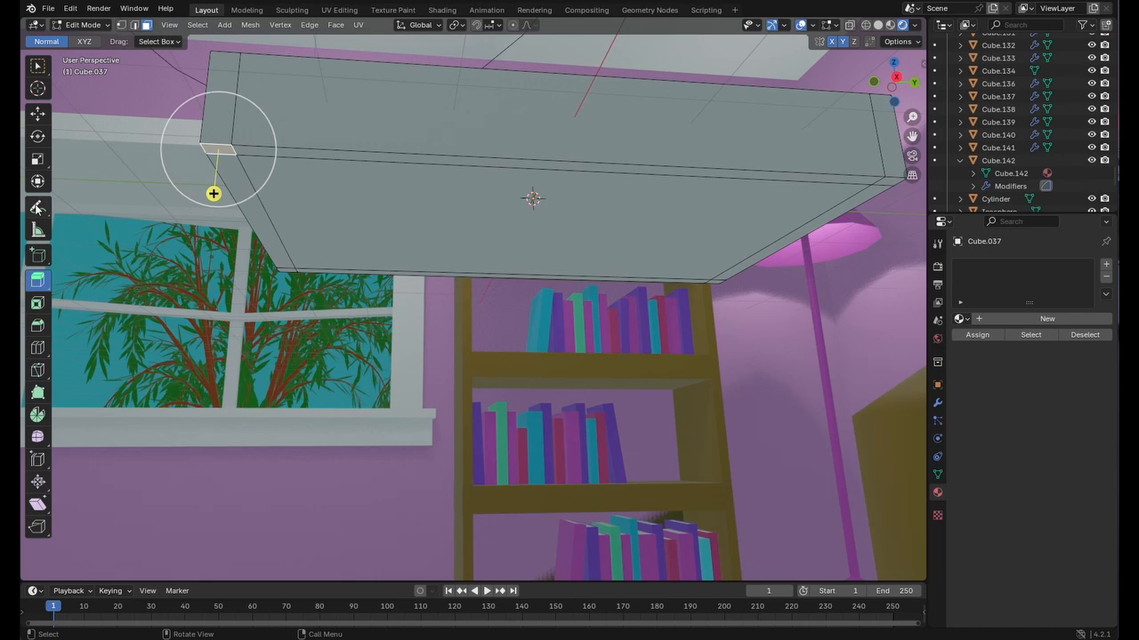
- Try to move the underside corner face down about 0.14 m with symmetry on, undo it, and return to the selection tool
click(37, 114)
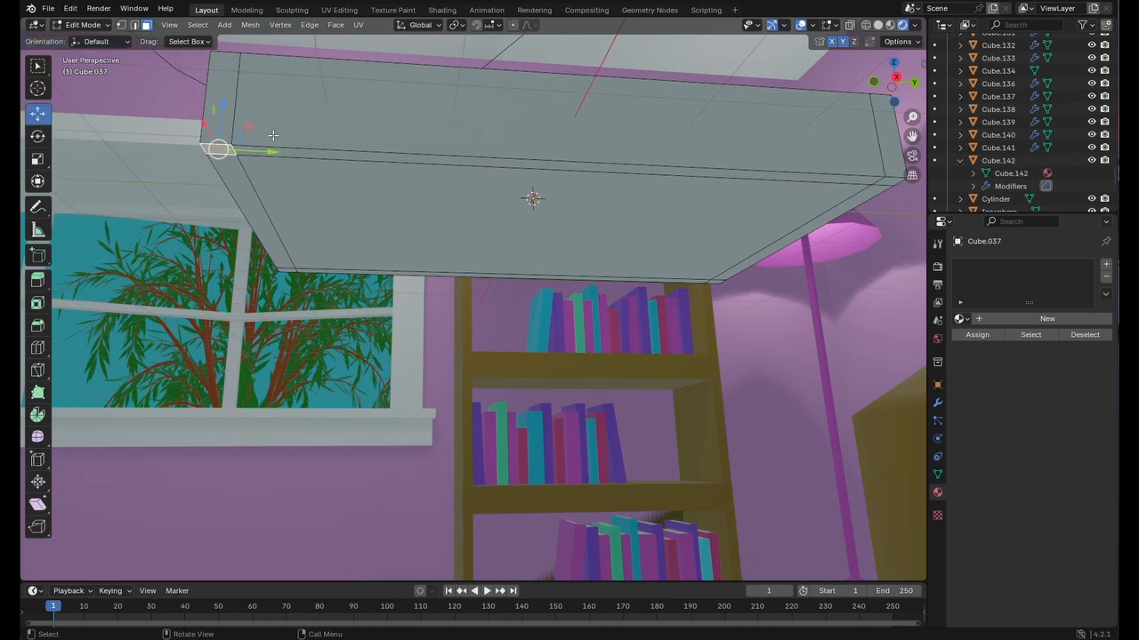
middle_drag(273, 135, 223, 138)
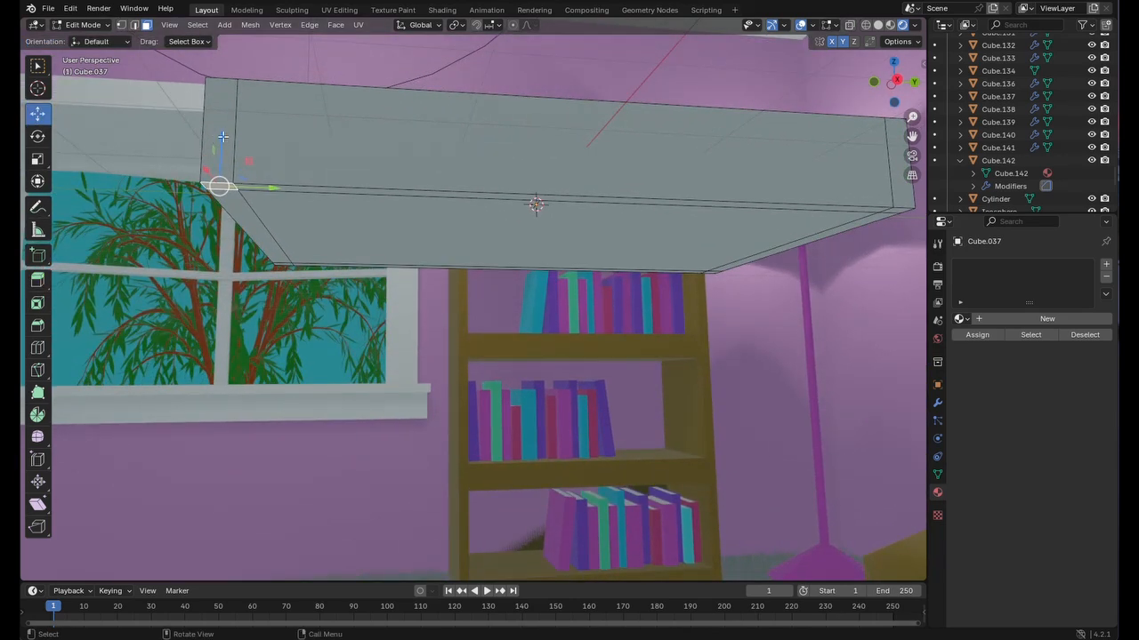
drag(222, 136, 218, 158)
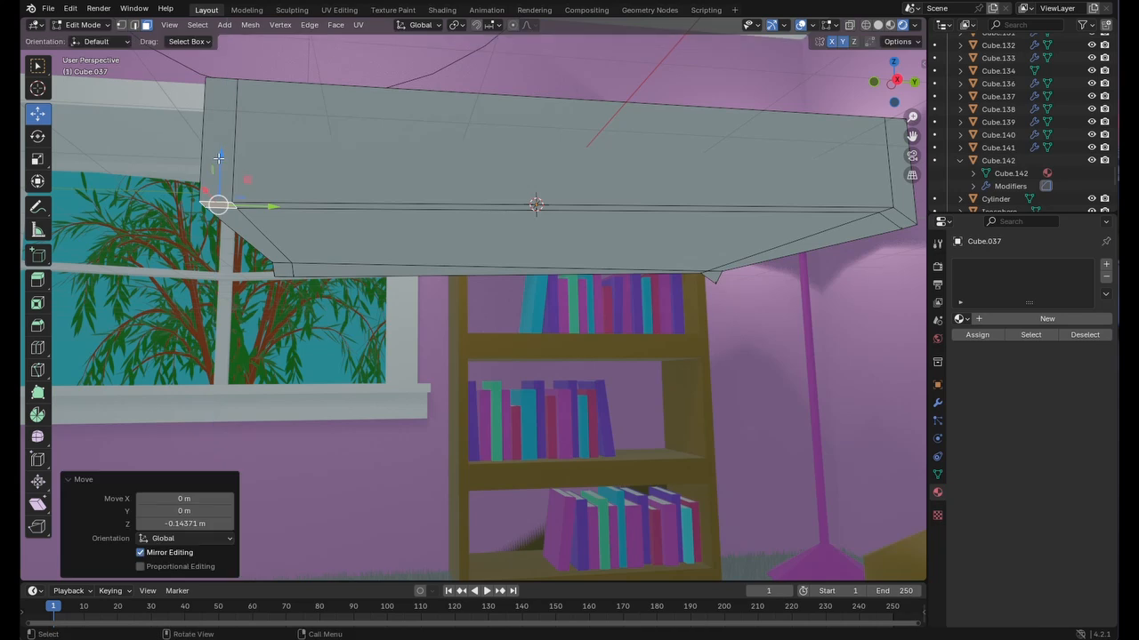
key(ctrl+z)
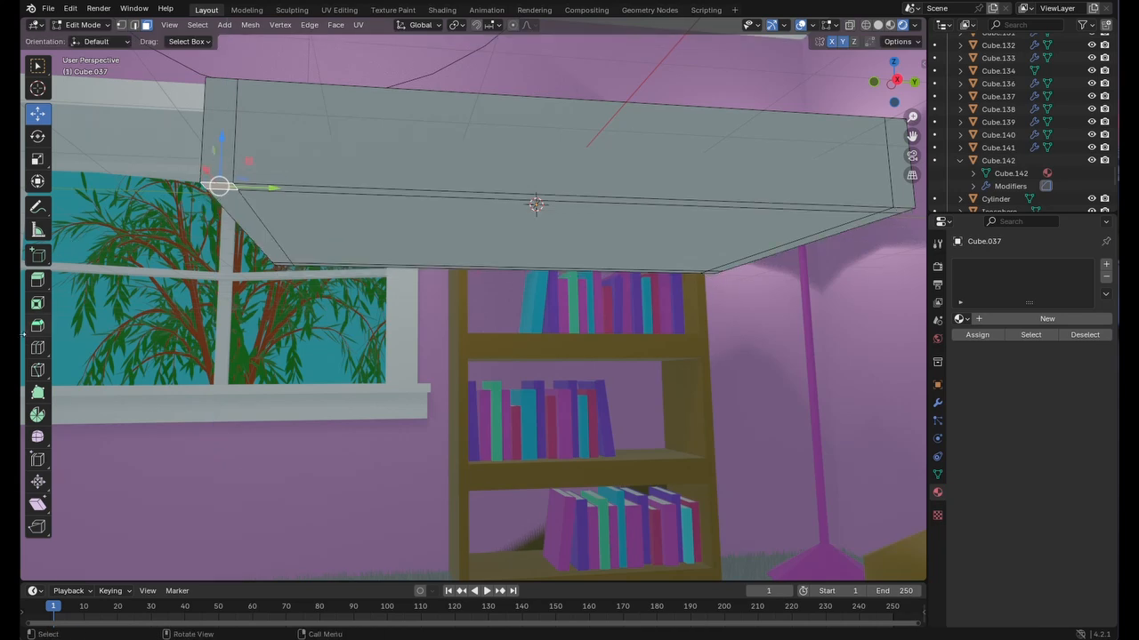
click(38, 65)
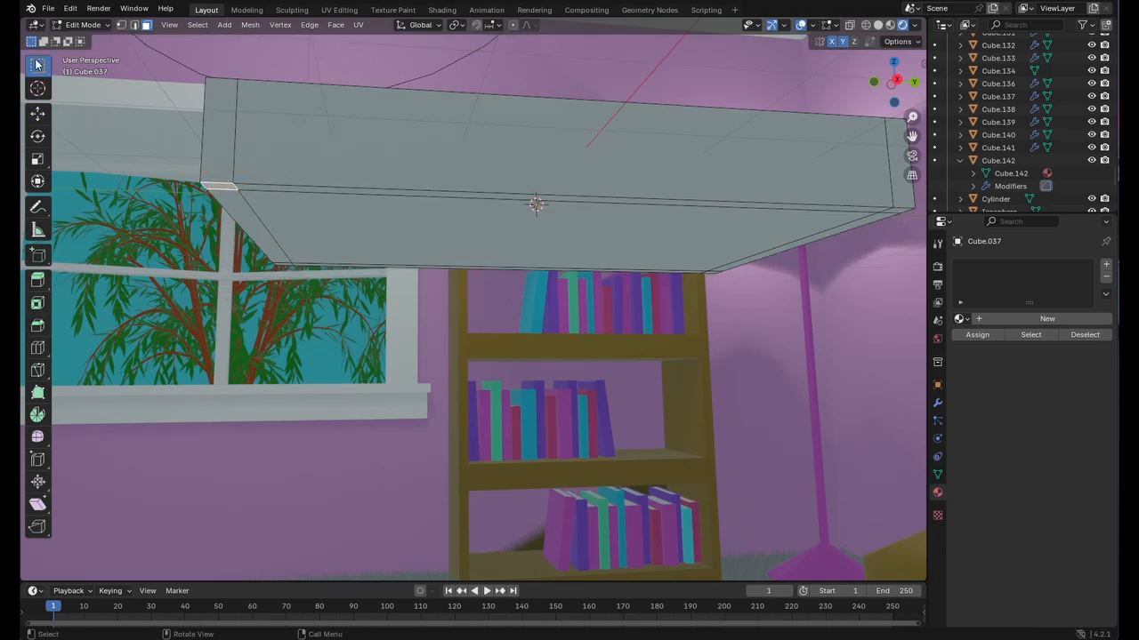
click(216, 146)
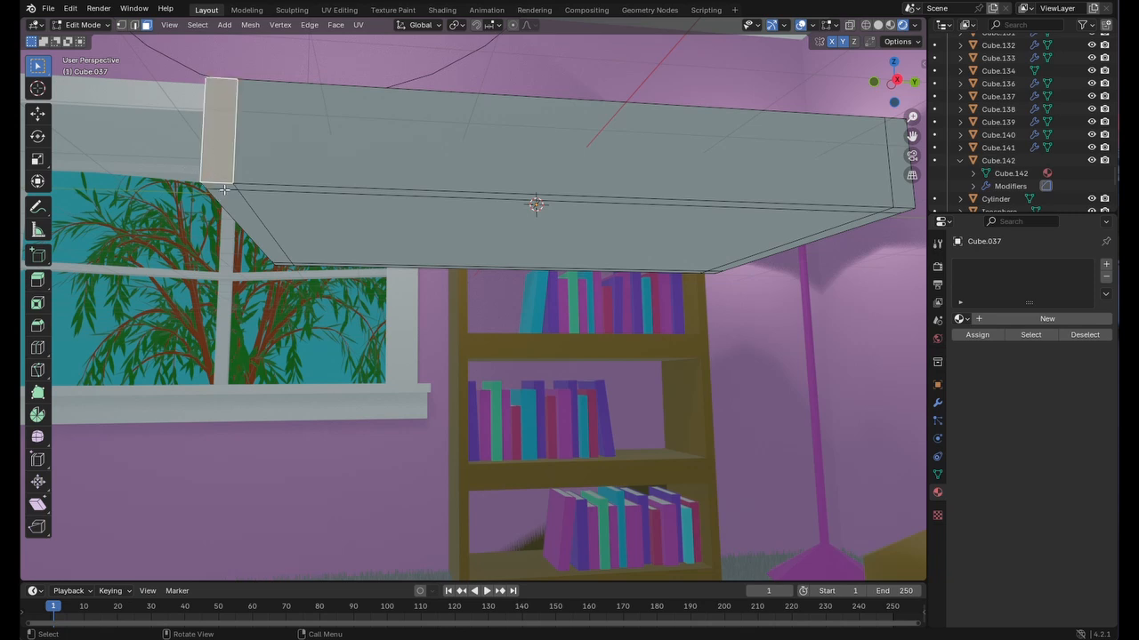
click(226, 185)
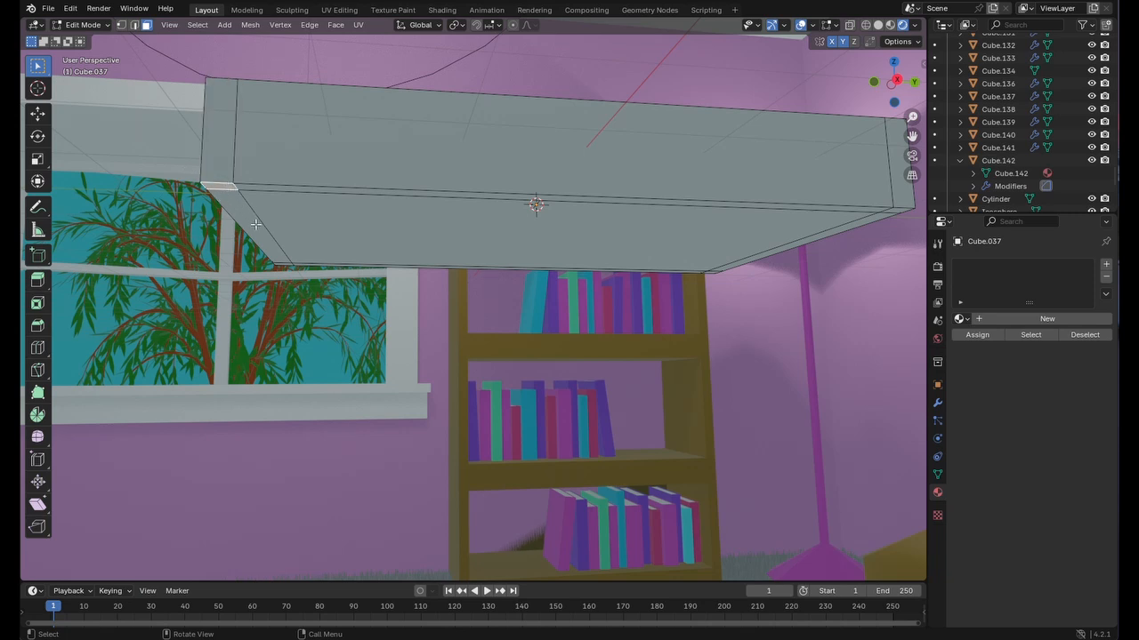
shift+click(283, 265)
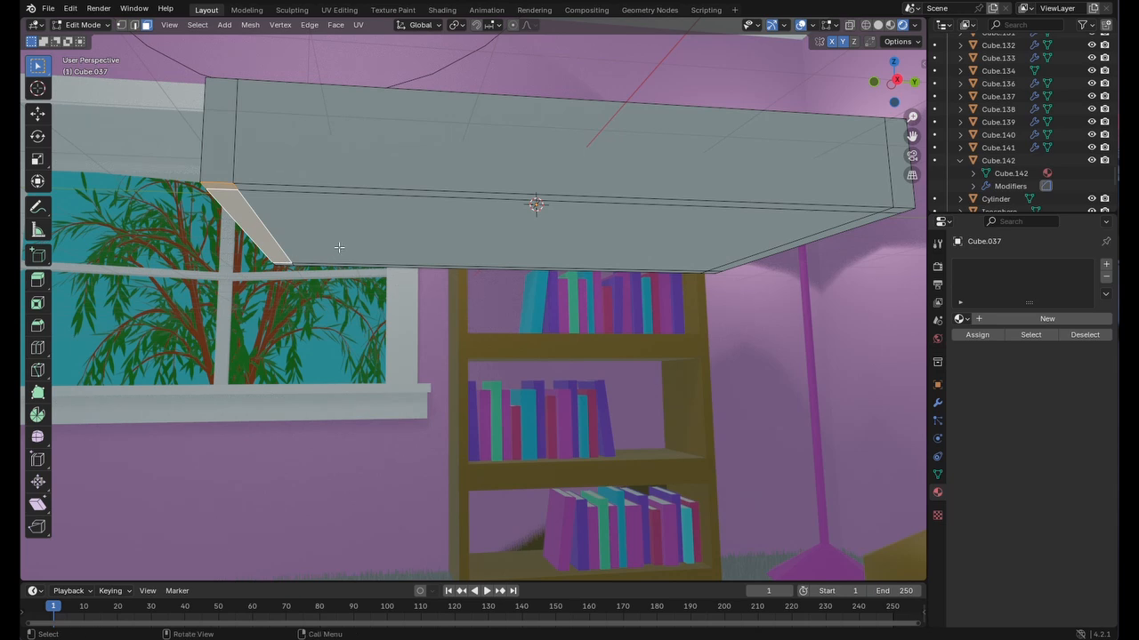
middle_drag(289, 260, 331, 213)
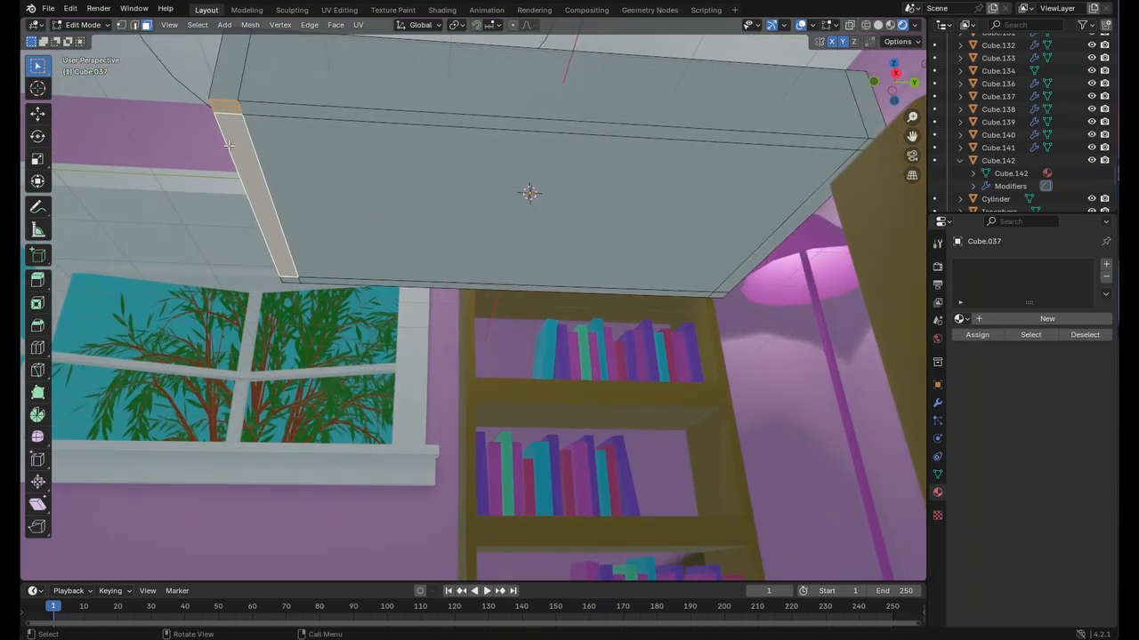
click(238, 145)
- Select all four small corner faces on the slab's underside
click(221, 107)
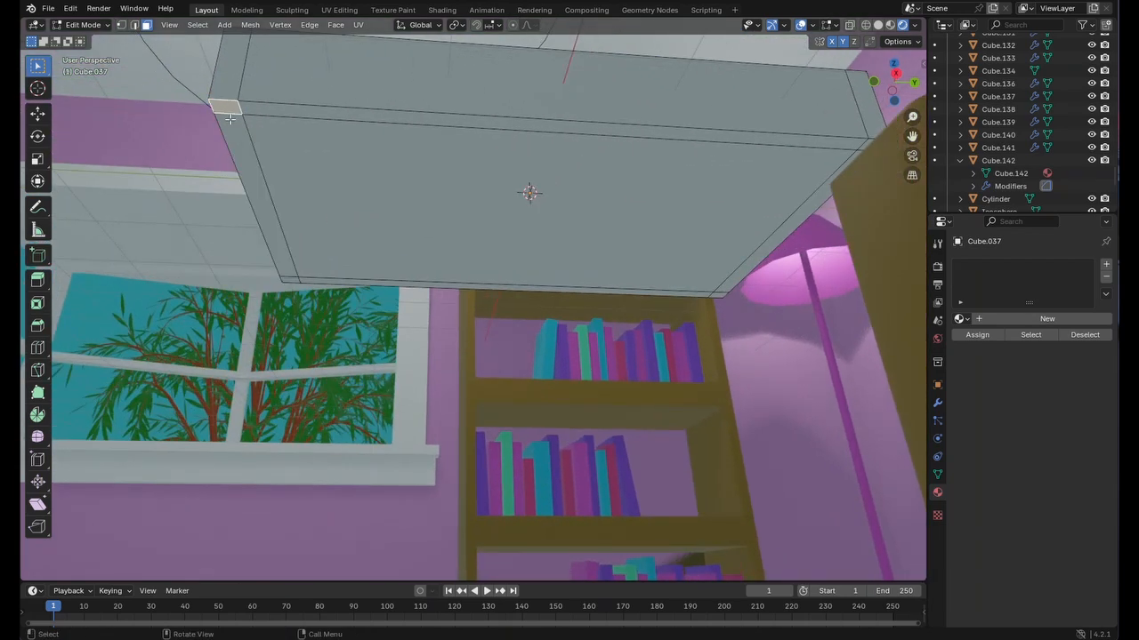
shift+click(287, 281)
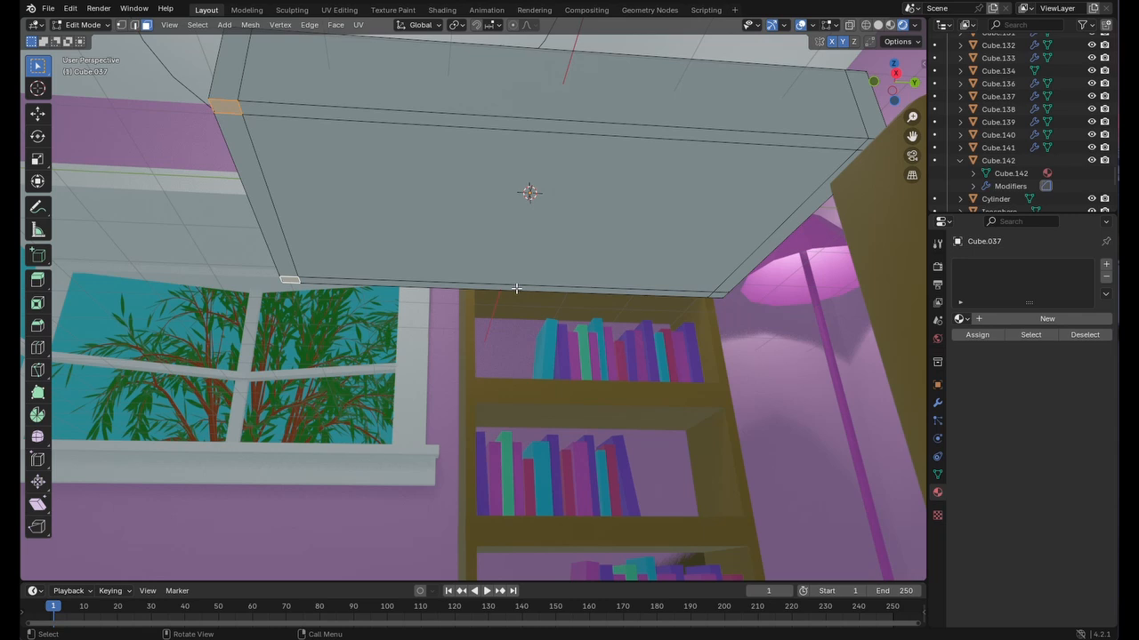
shift+click(718, 294)
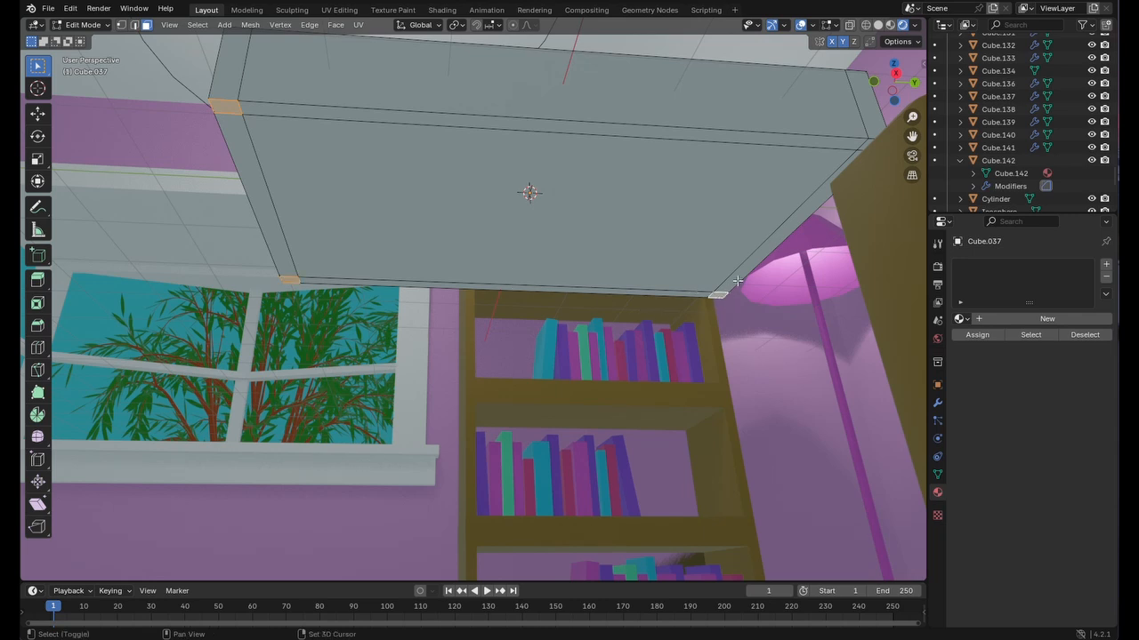
shift+click(868, 142)
middle_drag(731, 188, 698, 216)
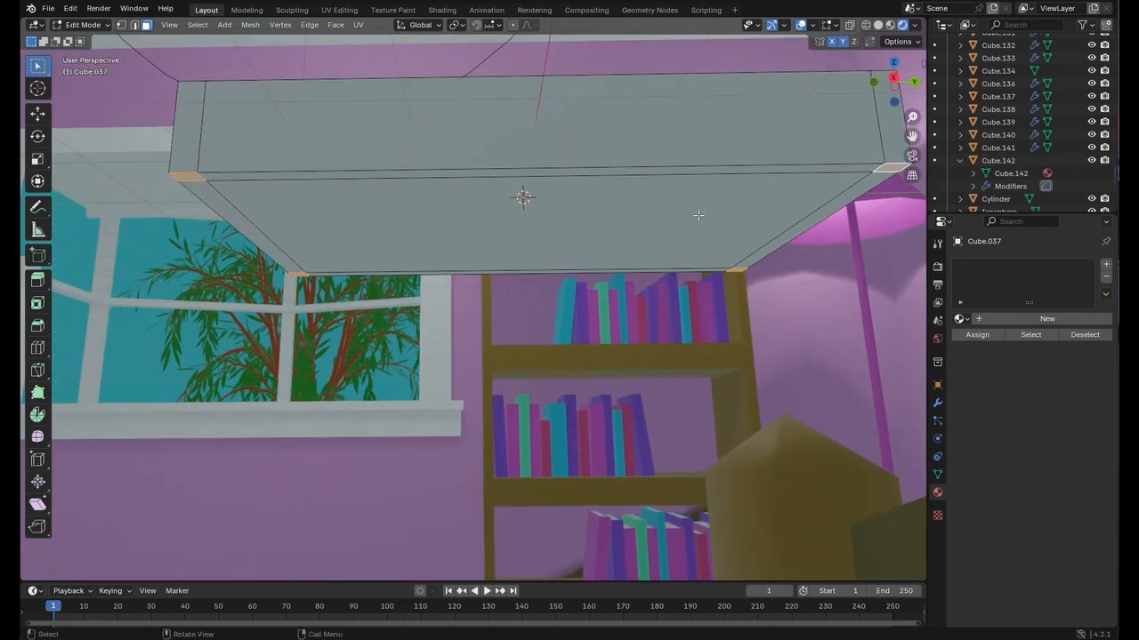
- Try to move the four selected underside corner faces vertically, and undo the move
click(37, 116)
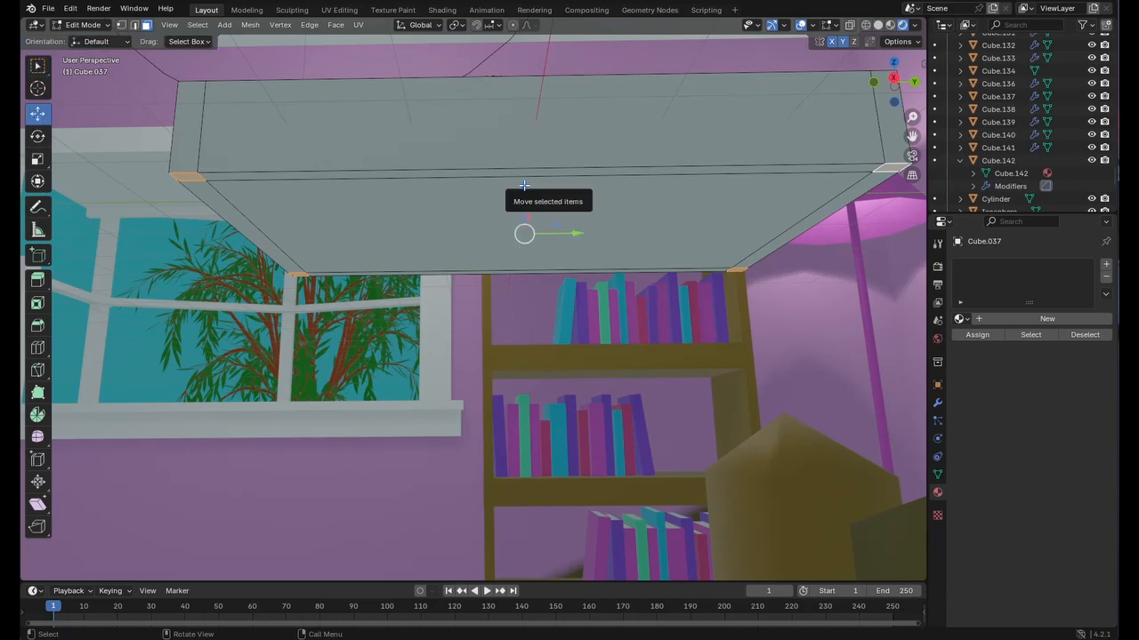
drag(521, 192, 524, 213)
key(ctrl+z)
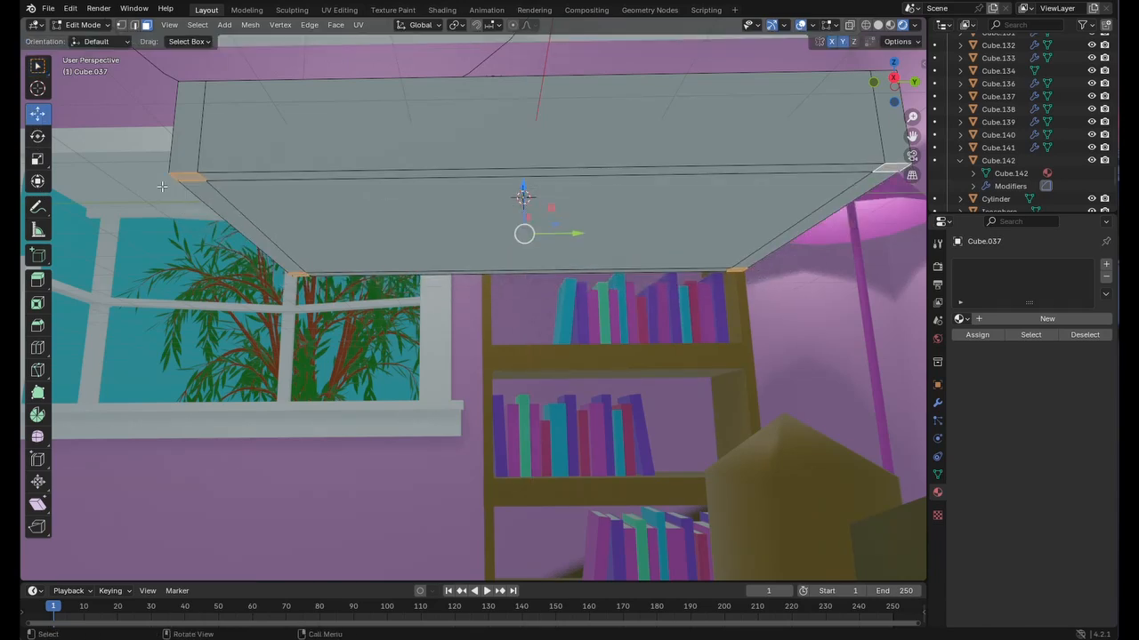
- Extrude the four underside corner faces down about 2.56 m to form the table legs
click(37, 280)
drag(525, 280, 536, 543)
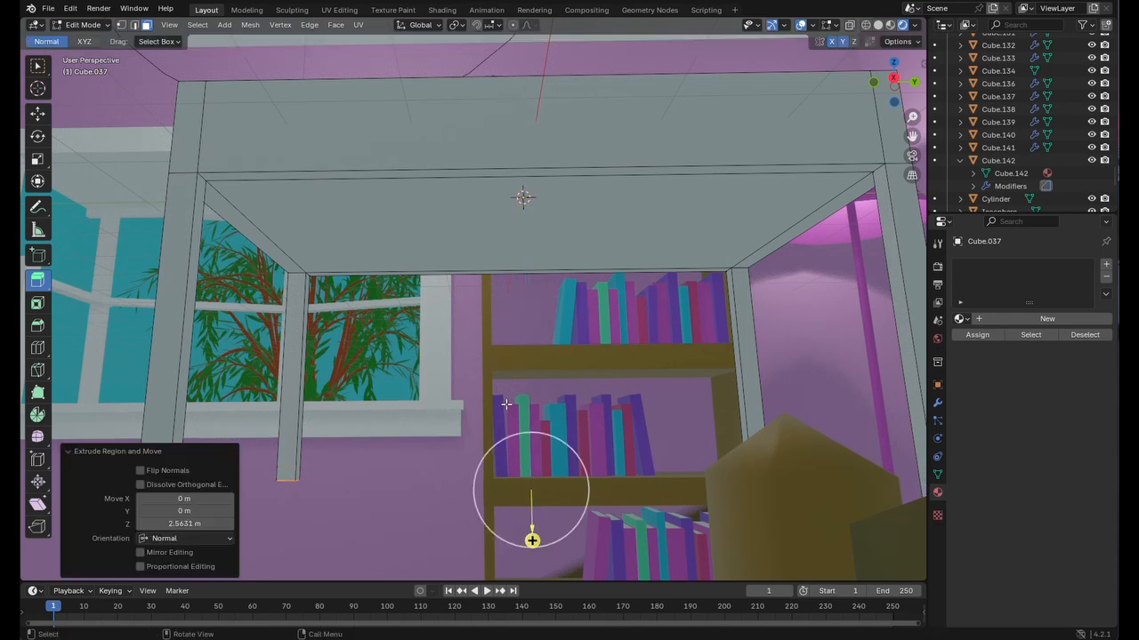
middle_drag(607, 352, 606, 377)
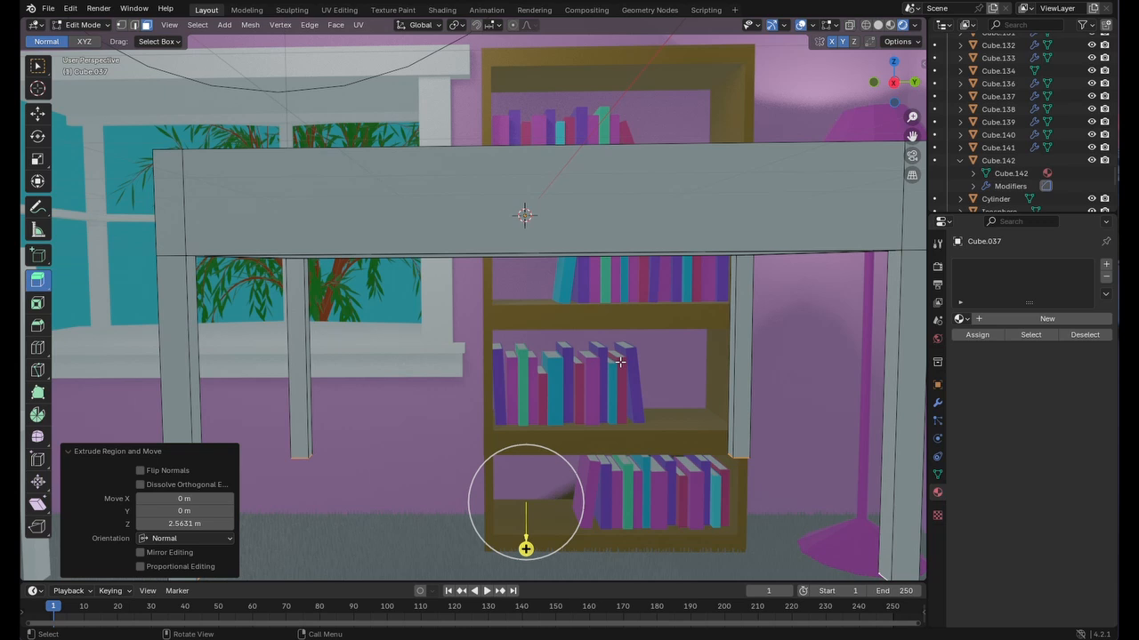
middle_drag(622, 349, 626, 326)
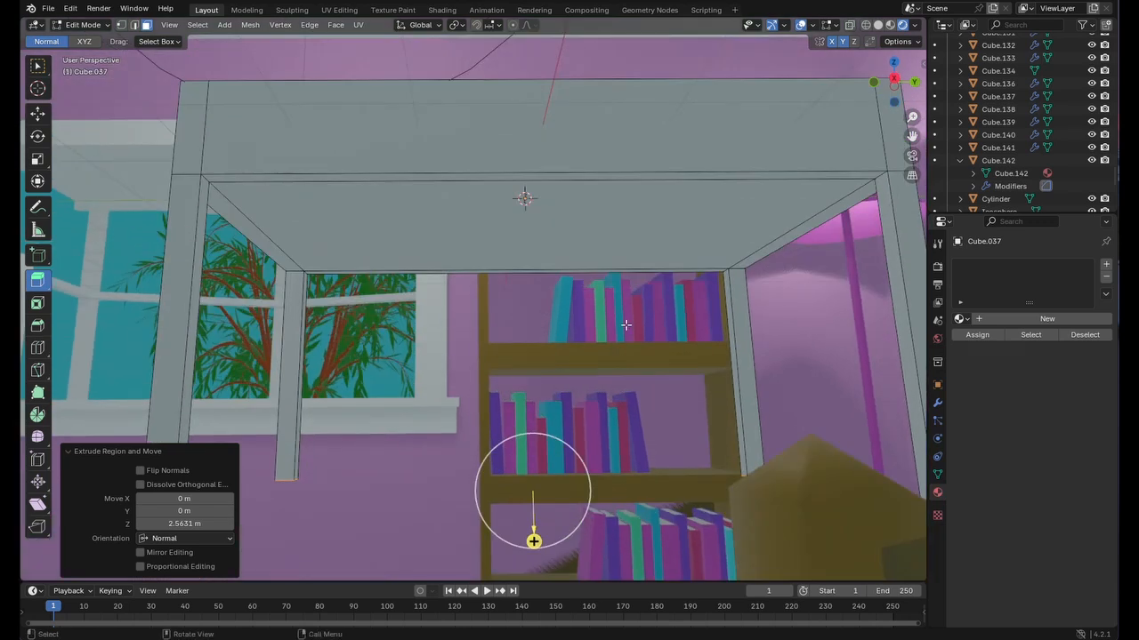
- Add a single loop cut across the middle of the slab and move it about 0.41 m along negative Y
click(37, 115)
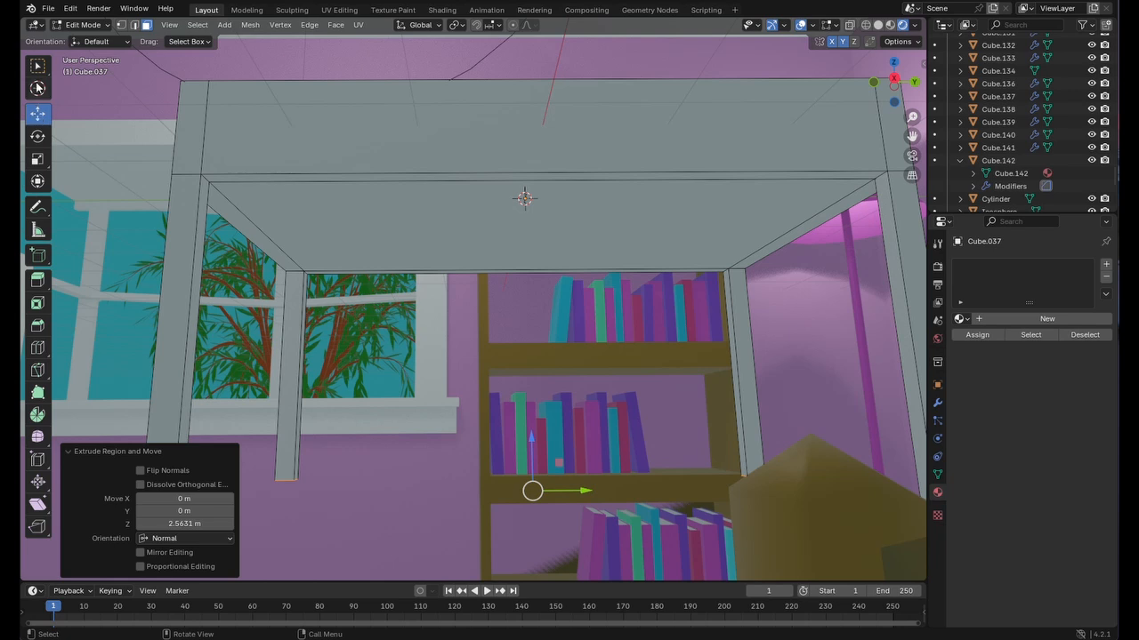
click(37, 67)
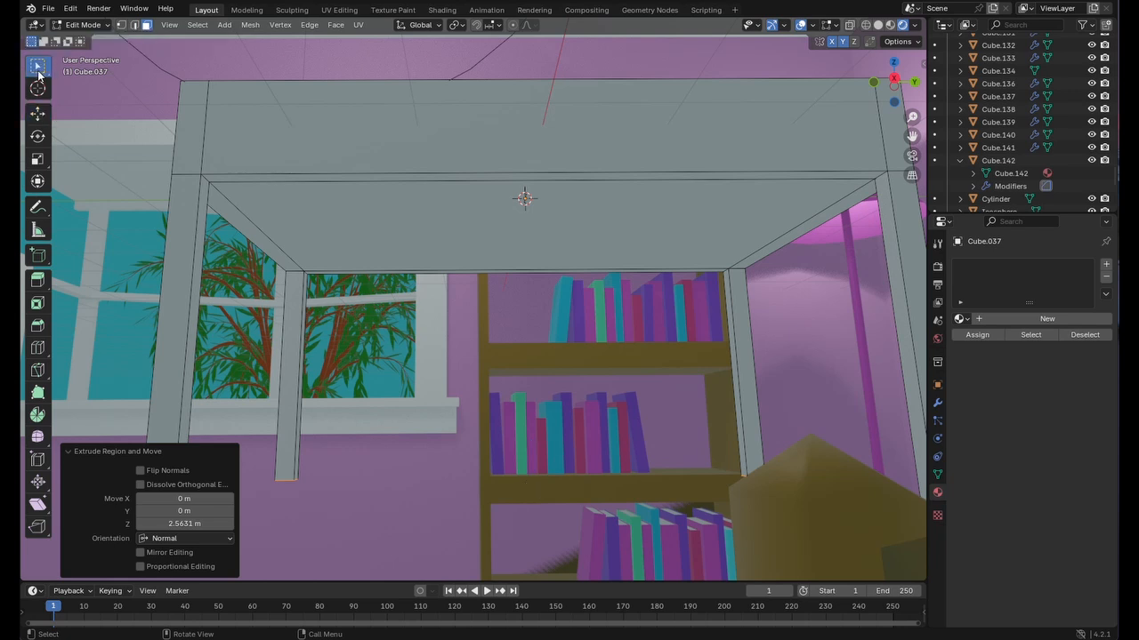
click(37, 349)
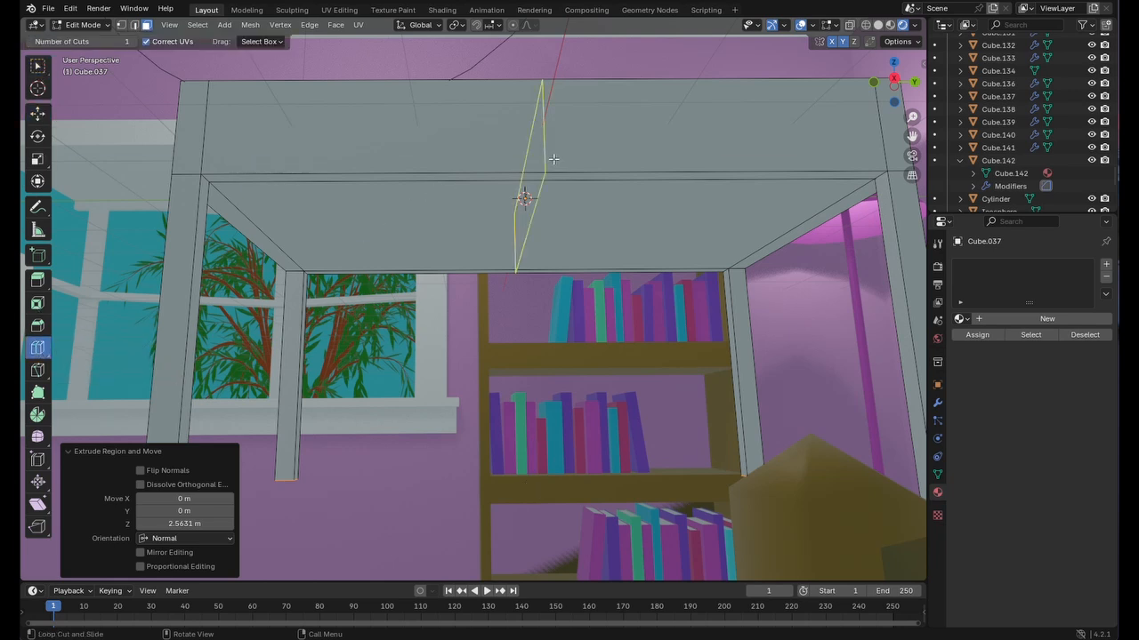
click(530, 187)
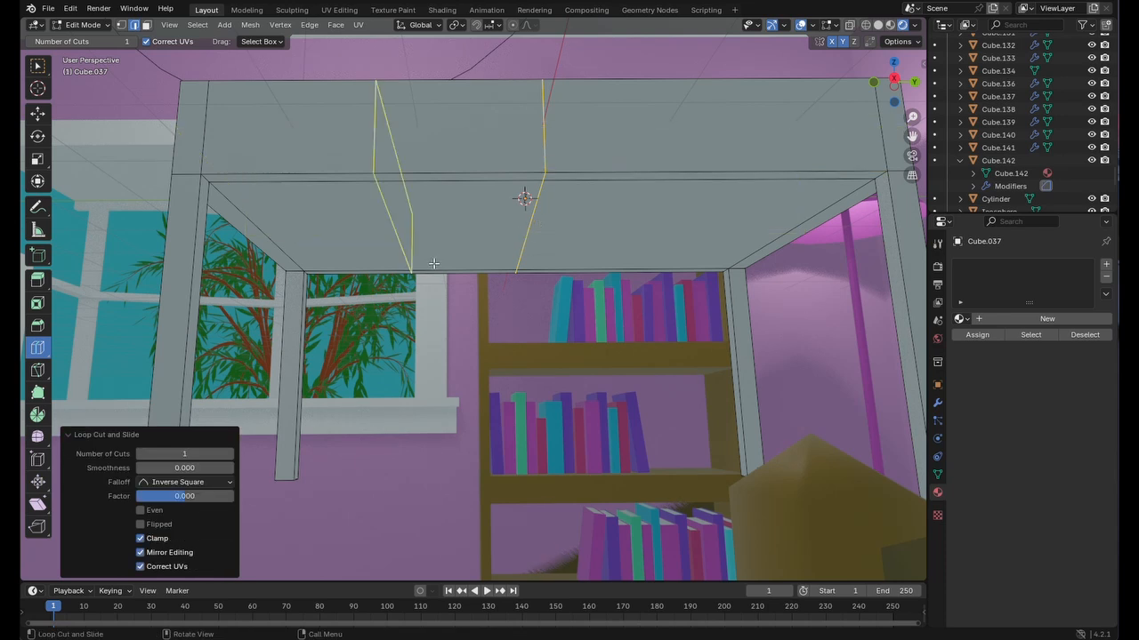
click(38, 114)
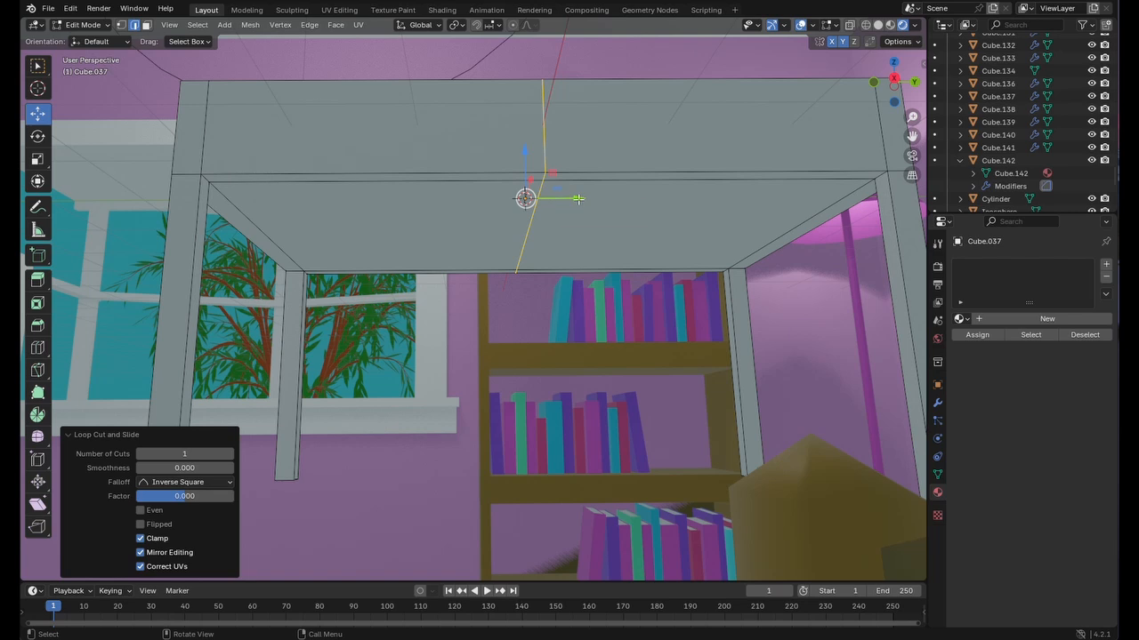
drag(578, 199, 548, 200)
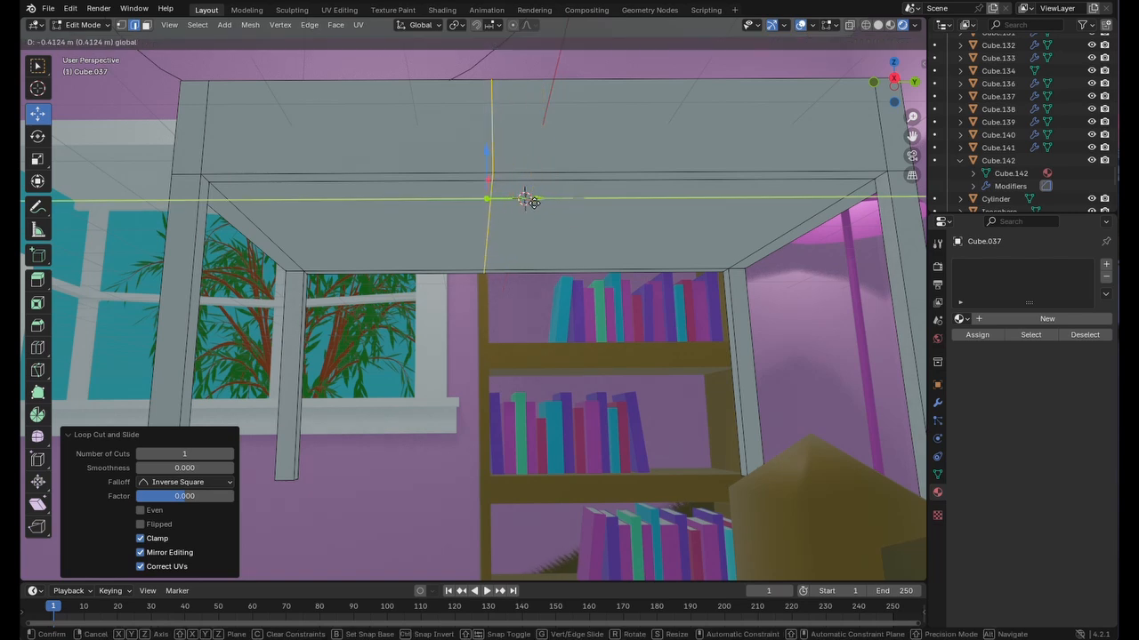
click(529, 197)
- Shift the crosswise loop cut about 0.19 m further along negative Y
middle_drag(628, 236, 632, 268)
drag(542, 227, 529, 228)
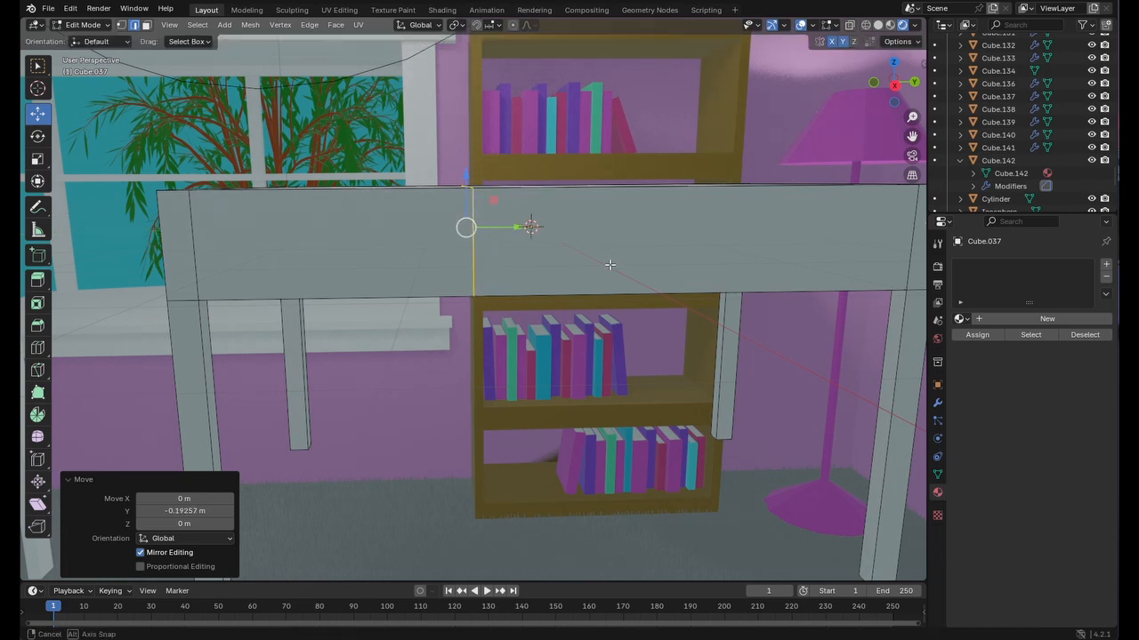
middle_drag(610, 262, 602, 286)
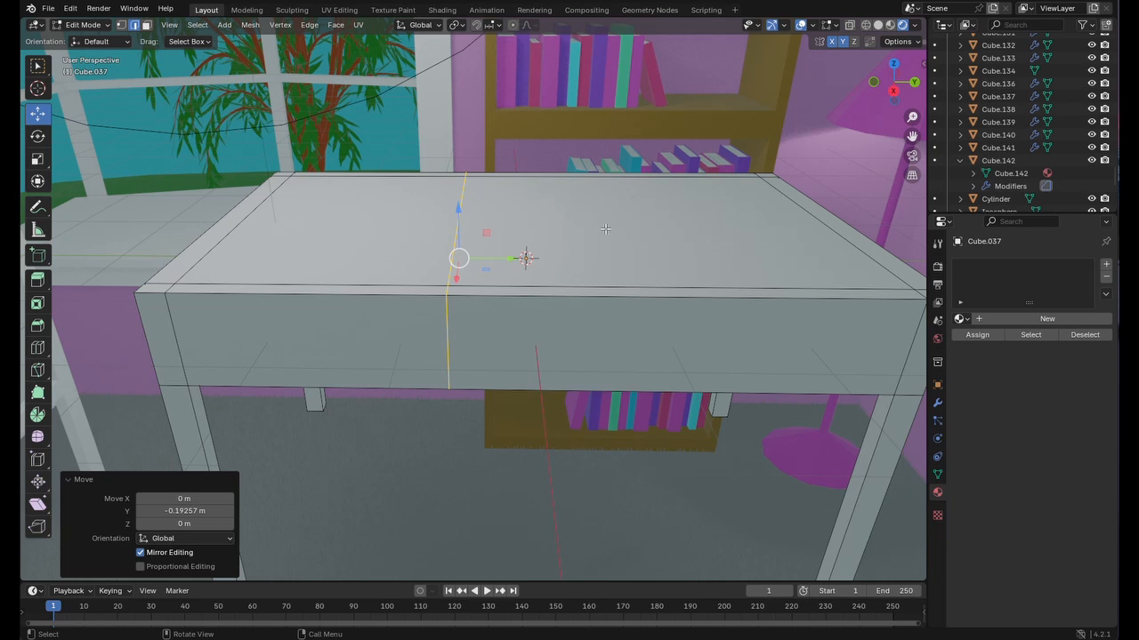
- Select the larger inner face on the slab's top in face mode and extrude it about 0.51 m down into the slab
click(145, 27)
click(37, 66)
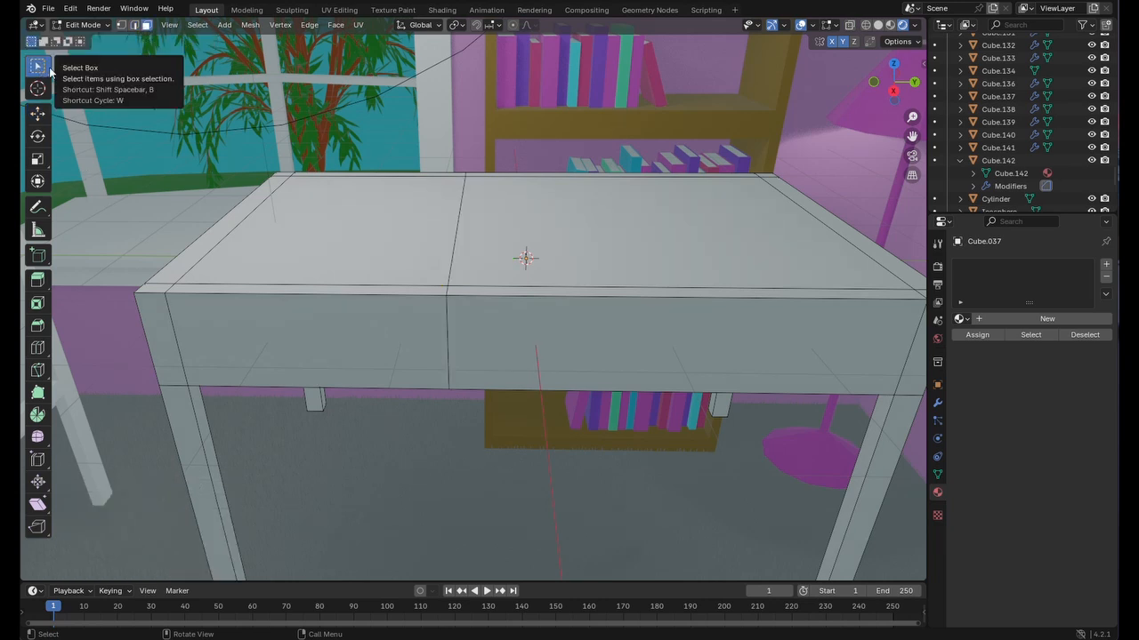
click(667, 227)
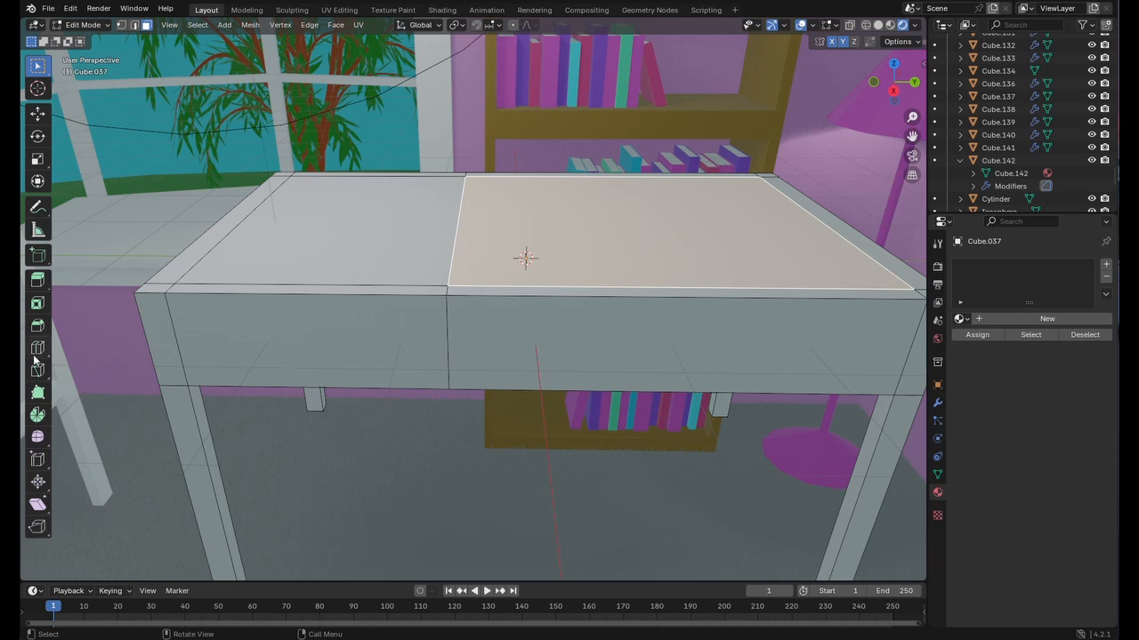
click(38, 279)
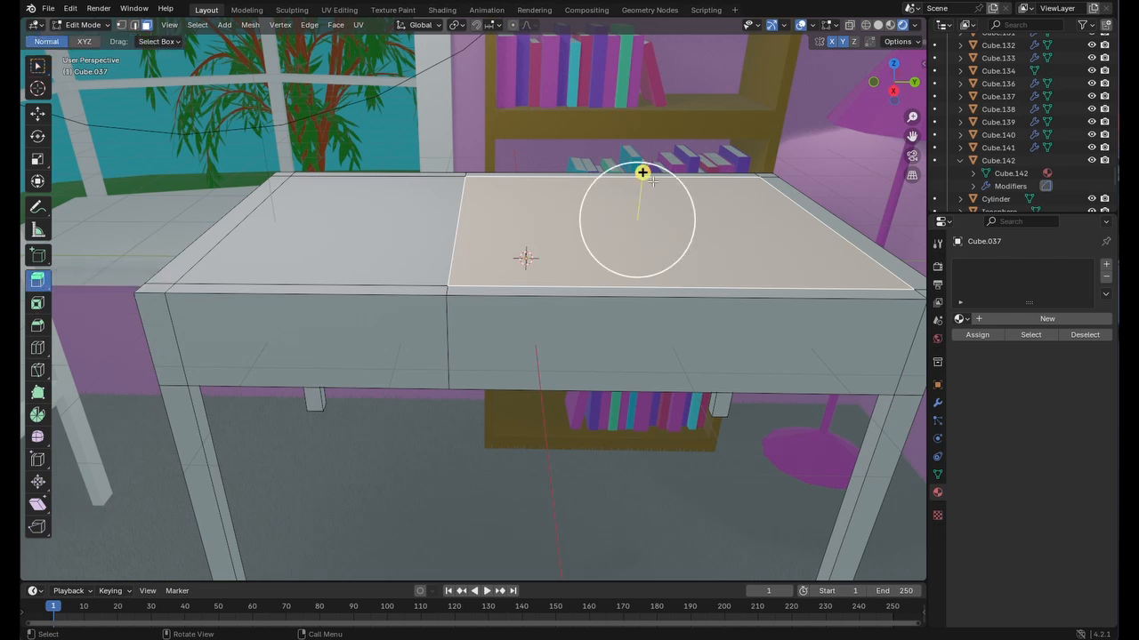
drag(642, 173, 641, 224)
middle_drag(640, 223, 762, 299)
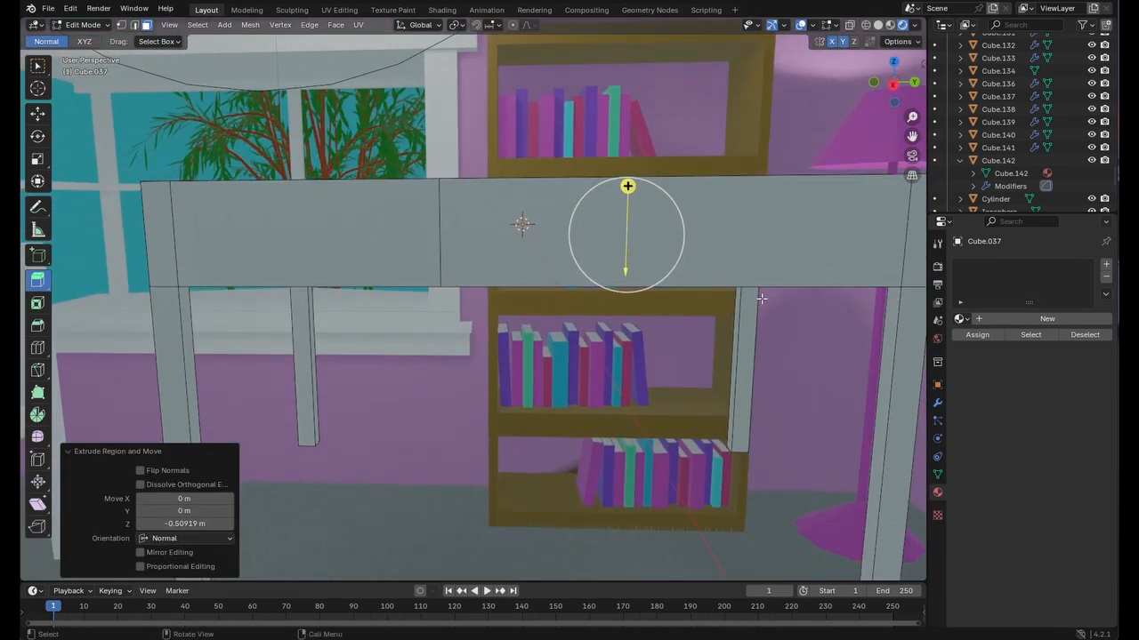
middle_drag(644, 213, 652, 238)
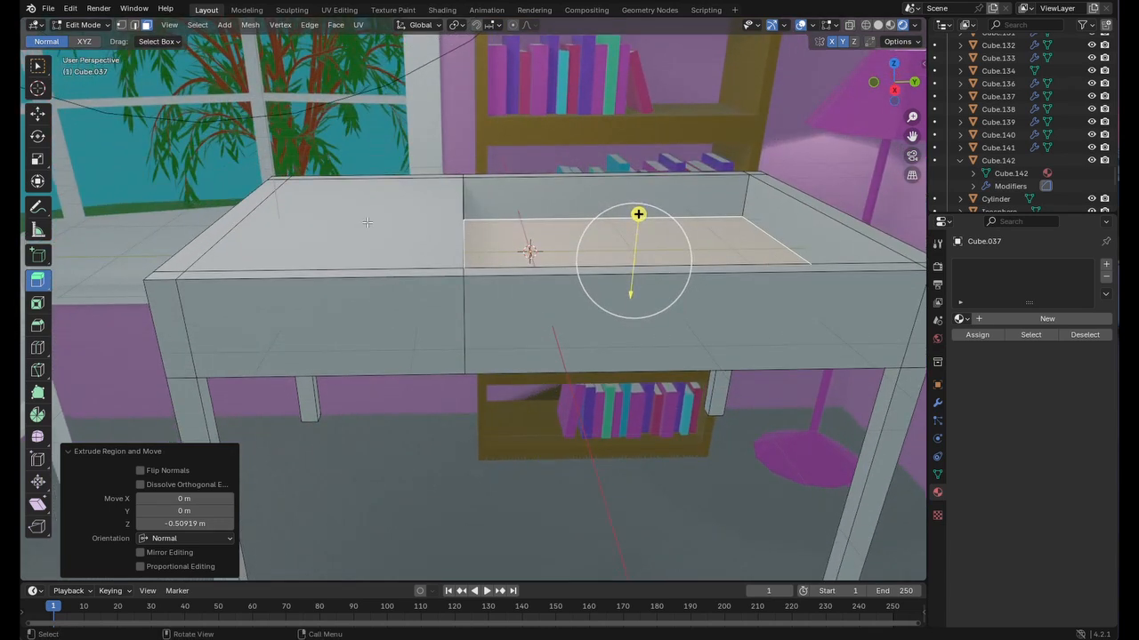
- Add a horizontal loop cut around the slab's sides and move it down about 0.29 m, close to the lower edge
middle_drag(331, 323, 335, 283)
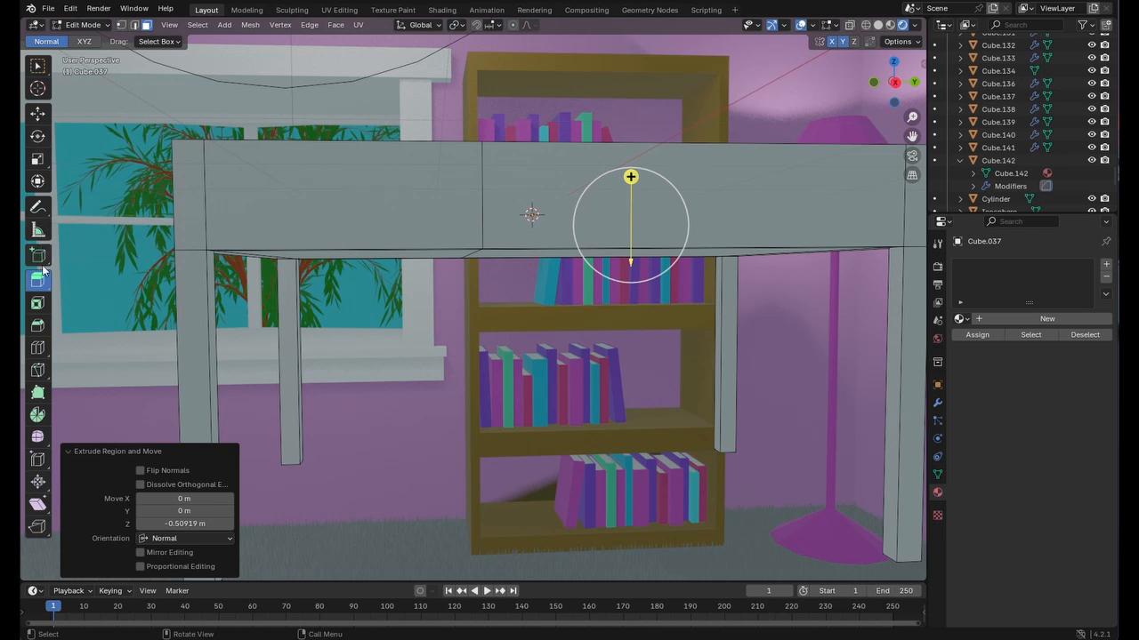
click(39, 349)
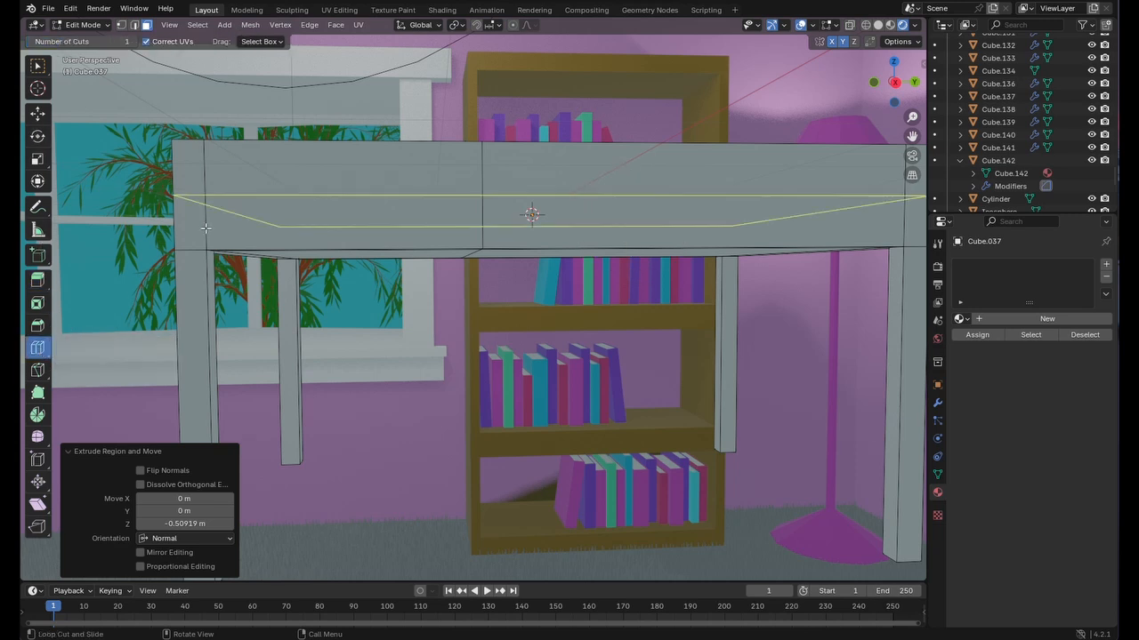
click(213, 197)
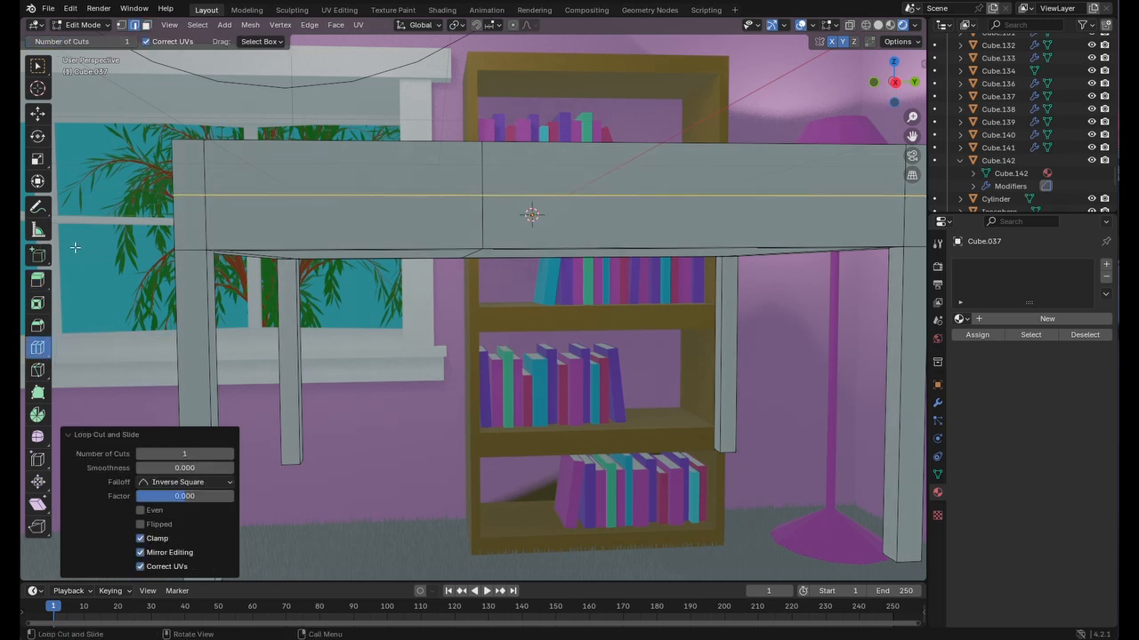
click(37, 113)
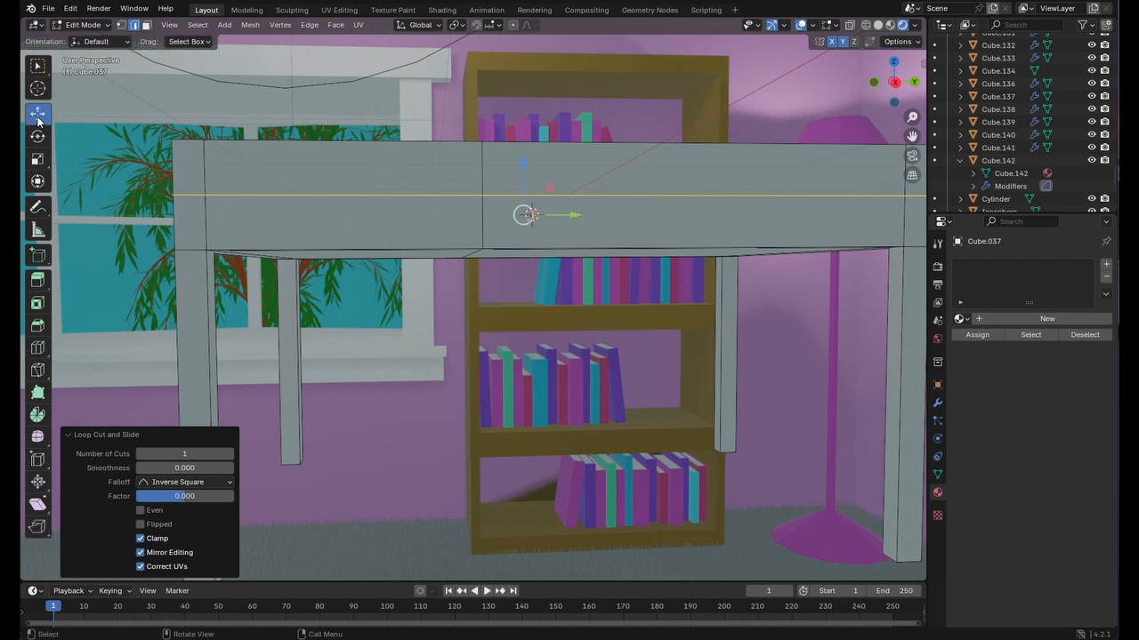
middle_drag(606, 216, 554, 183)
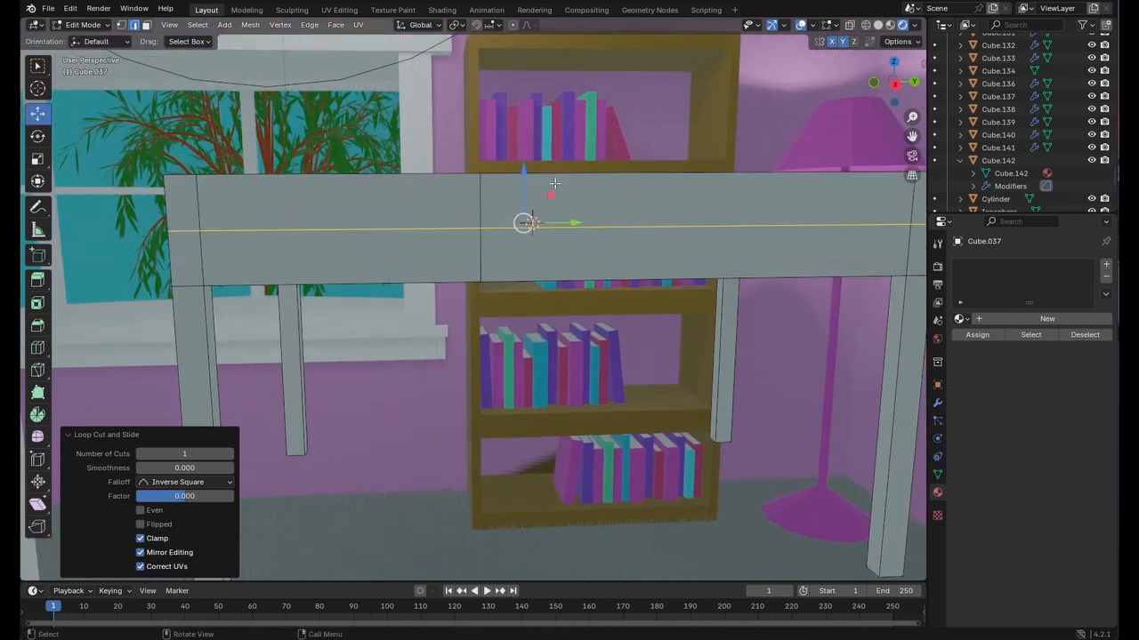
drag(525, 172, 522, 211)
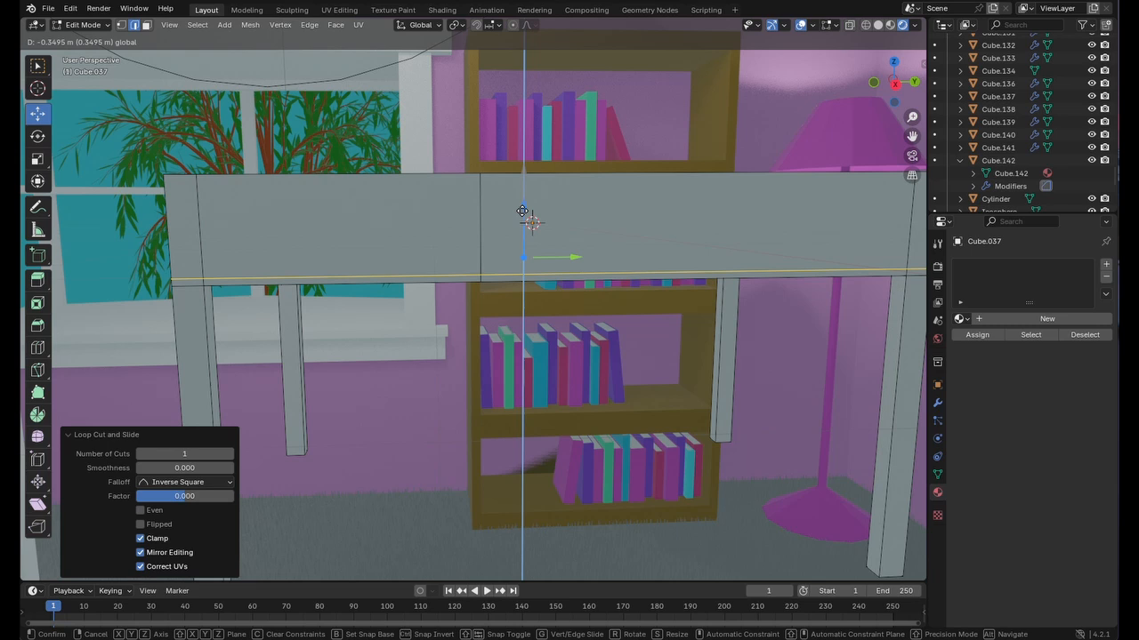
drag(522, 211, 522, 206)
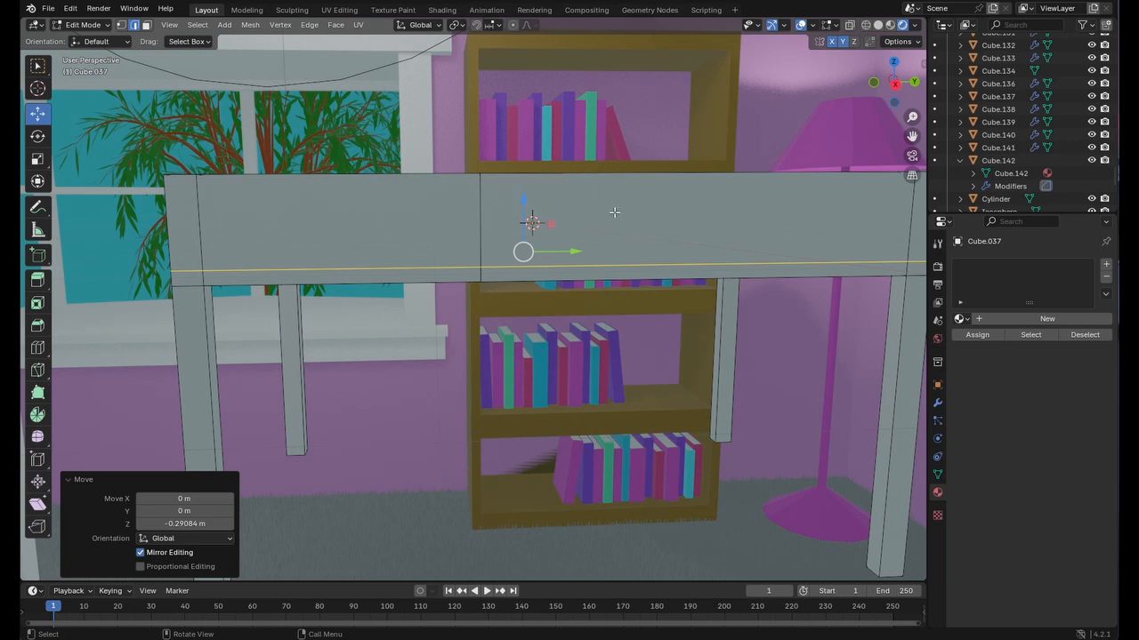
- Add a horizontal loop cut around the slab's sides and move it up about 0.24 m, close to the upper edge
click(37, 348)
click(531, 223)
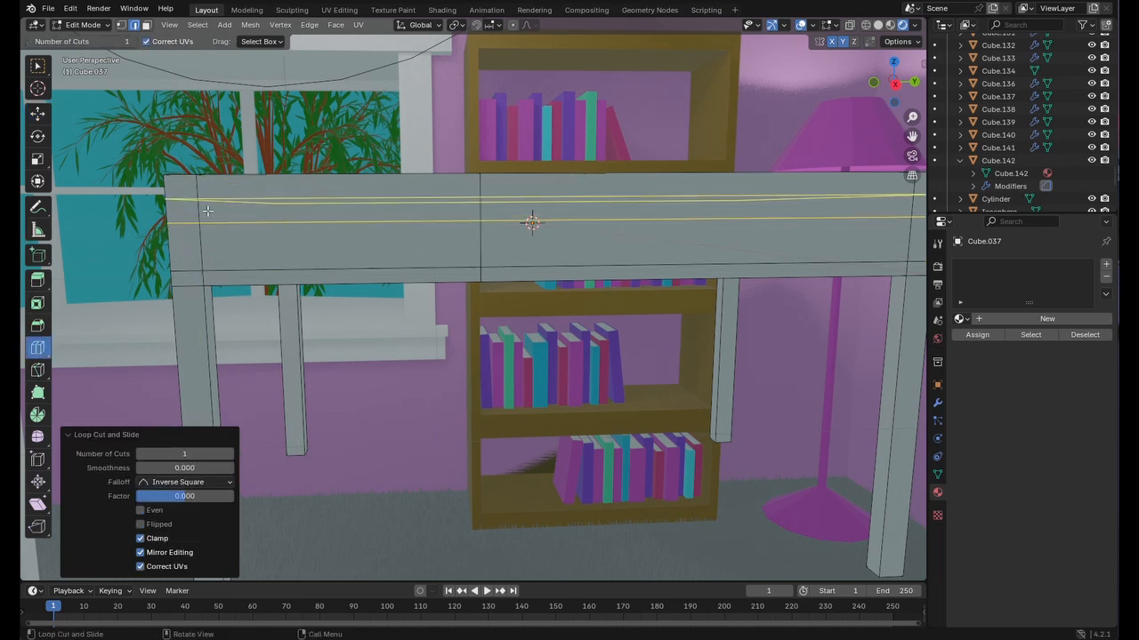
click(38, 114)
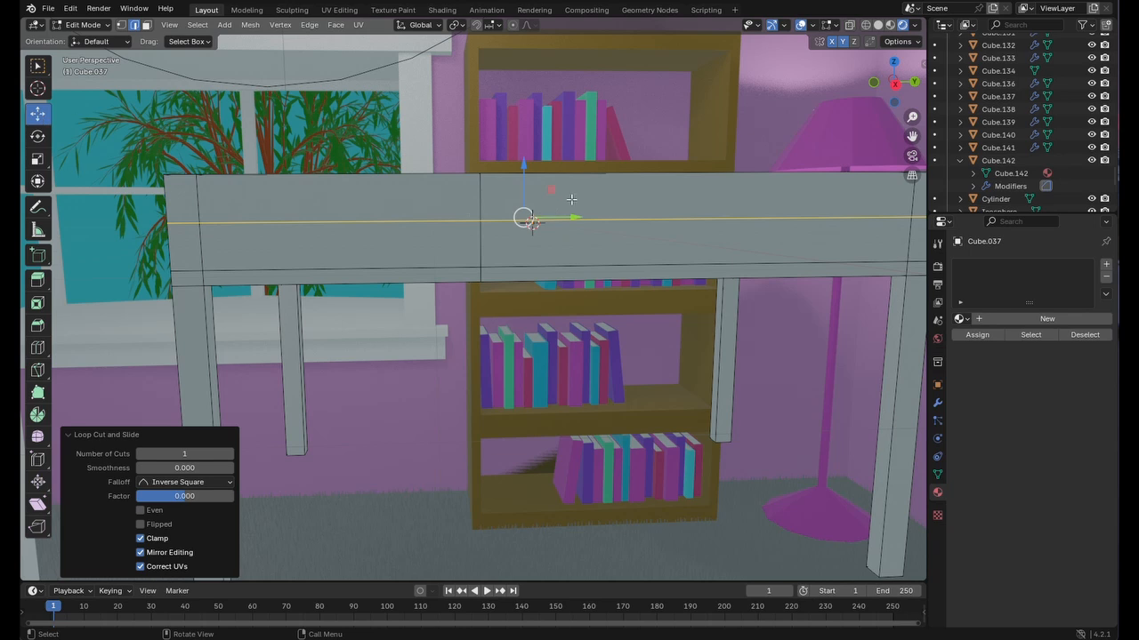
drag(522, 166, 520, 147)
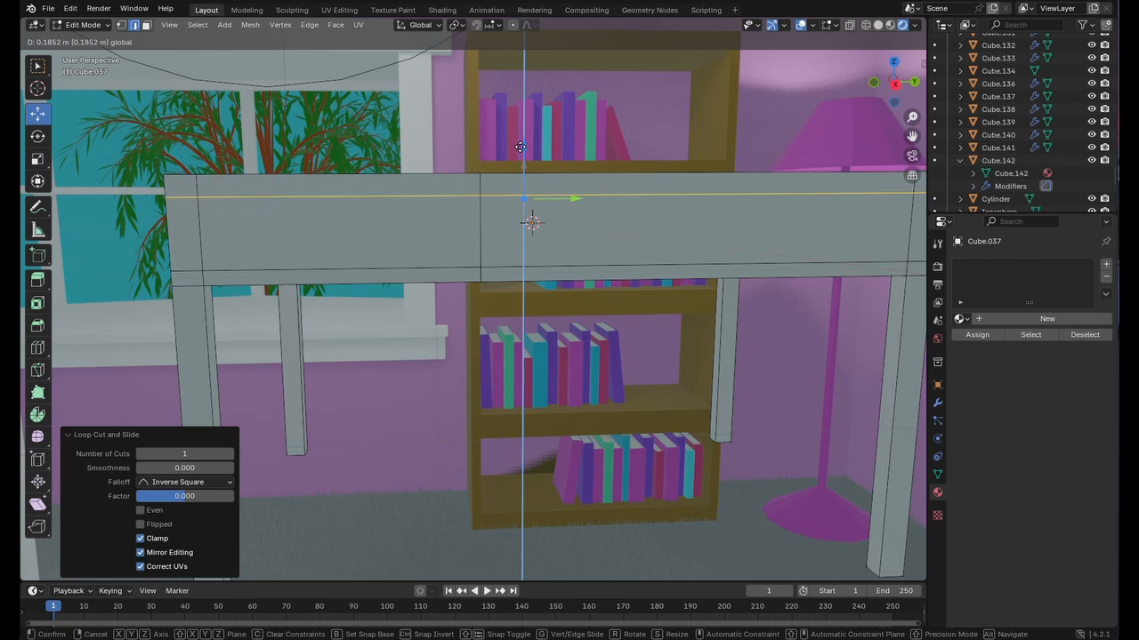
drag(520, 145, 520, 143)
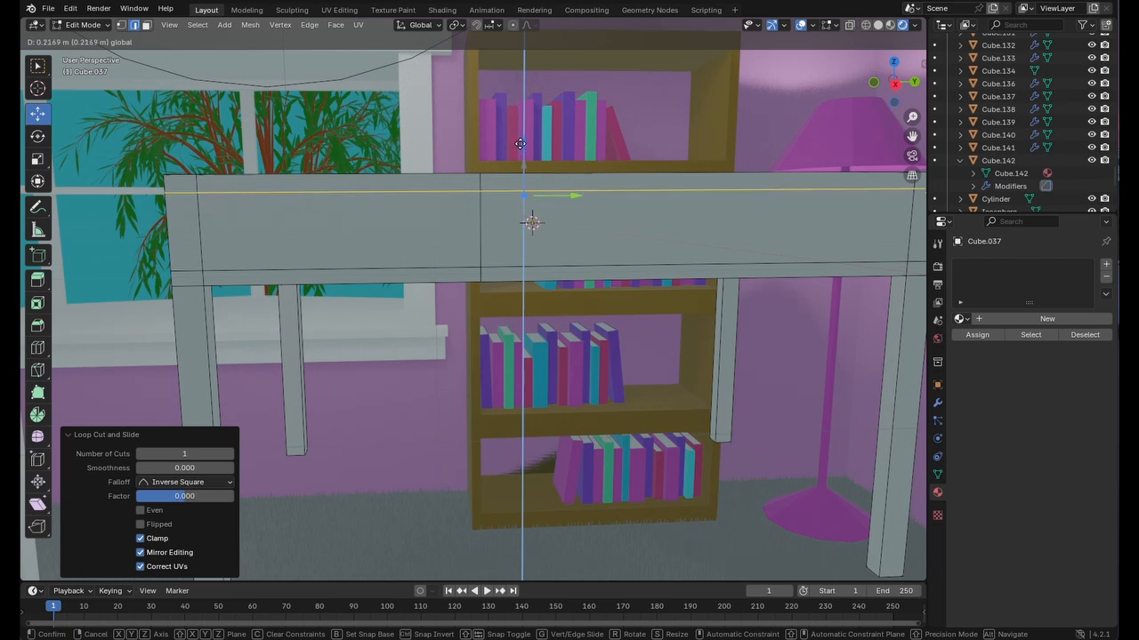
drag(520, 143, 520, 141)
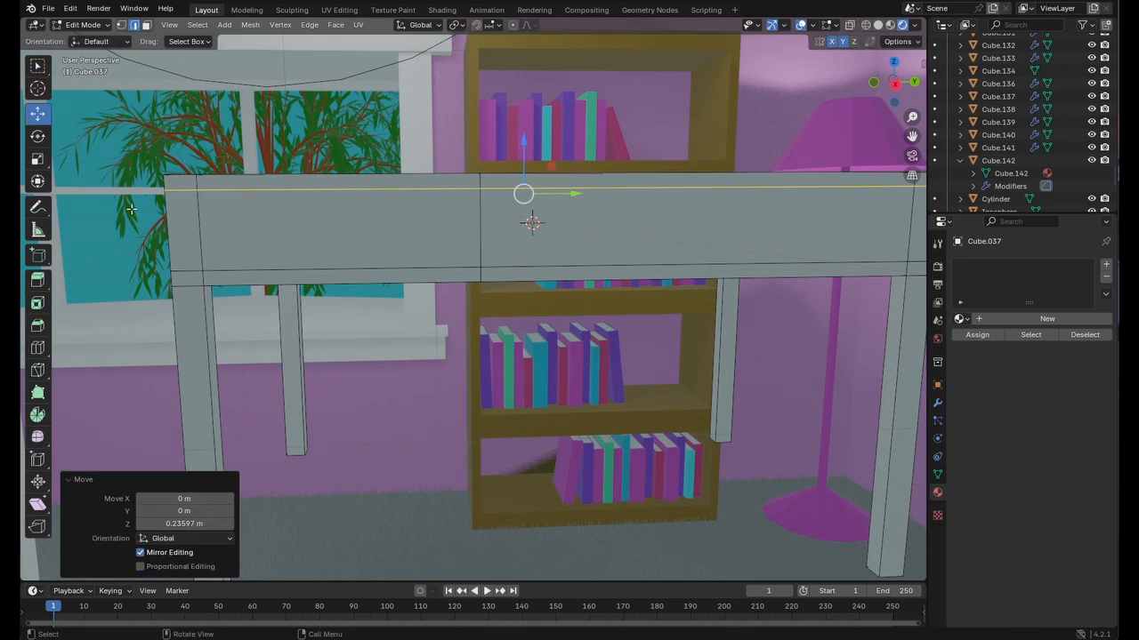
- Add a vertical loop cut to the slab's shorter front section and move it about 0.93 m along negative Y, next to the outer leg
click(38, 350)
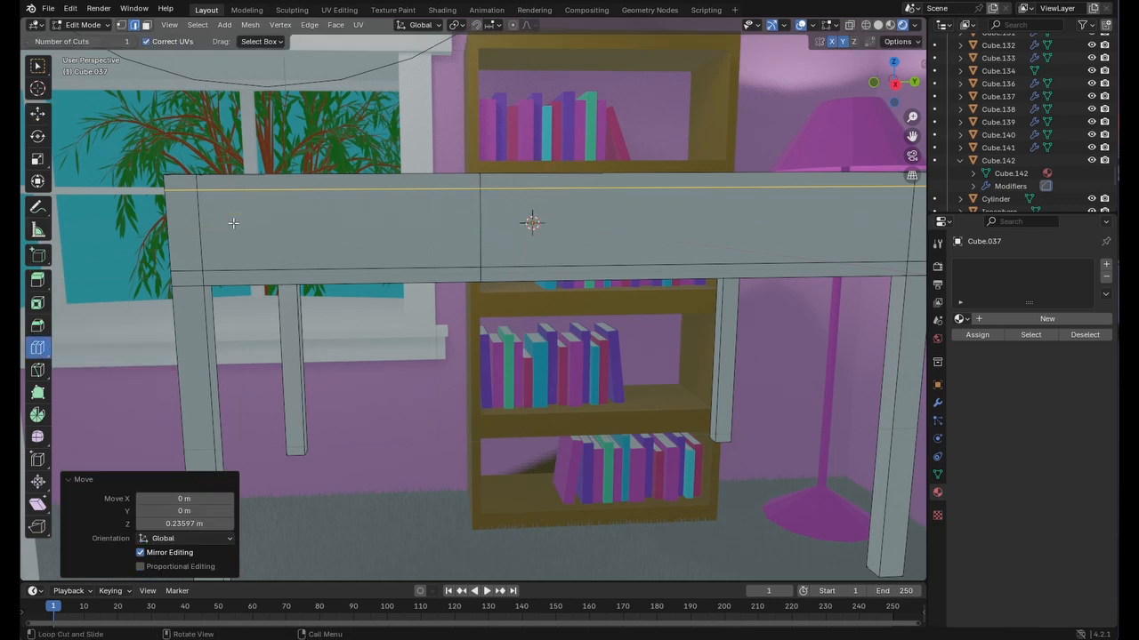
click(330, 182)
click(38, 114)
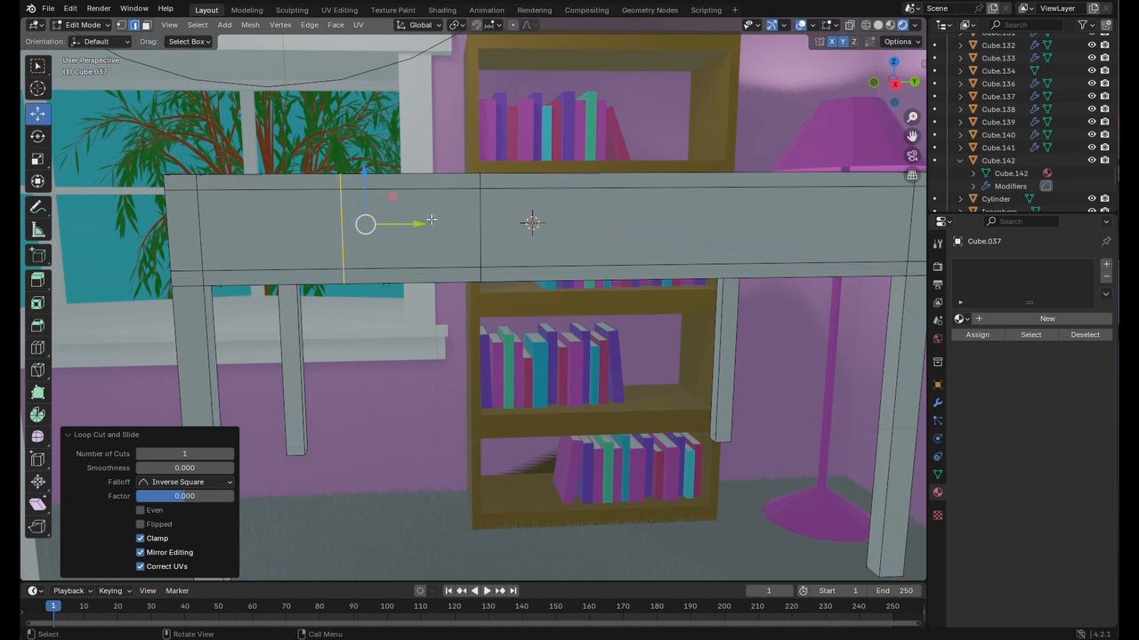
drag(418, 223, 322, 234)
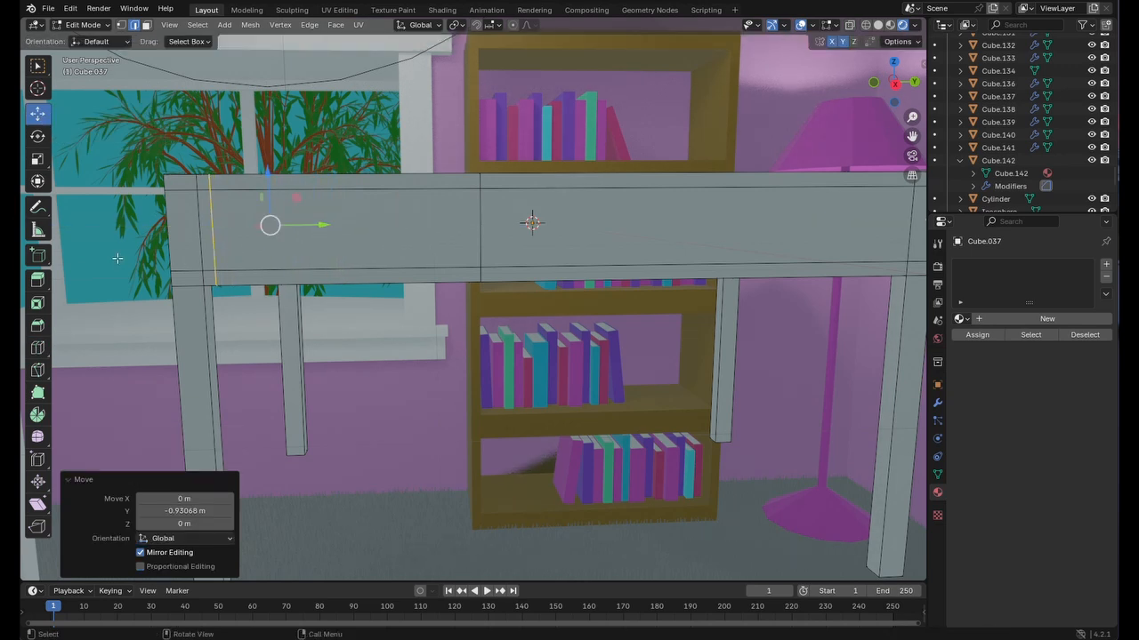
- Add a second vertical loop cut to the shorter front section and move it about 0.88 m along positive Y, next to the dividing cut
click(36, 348)
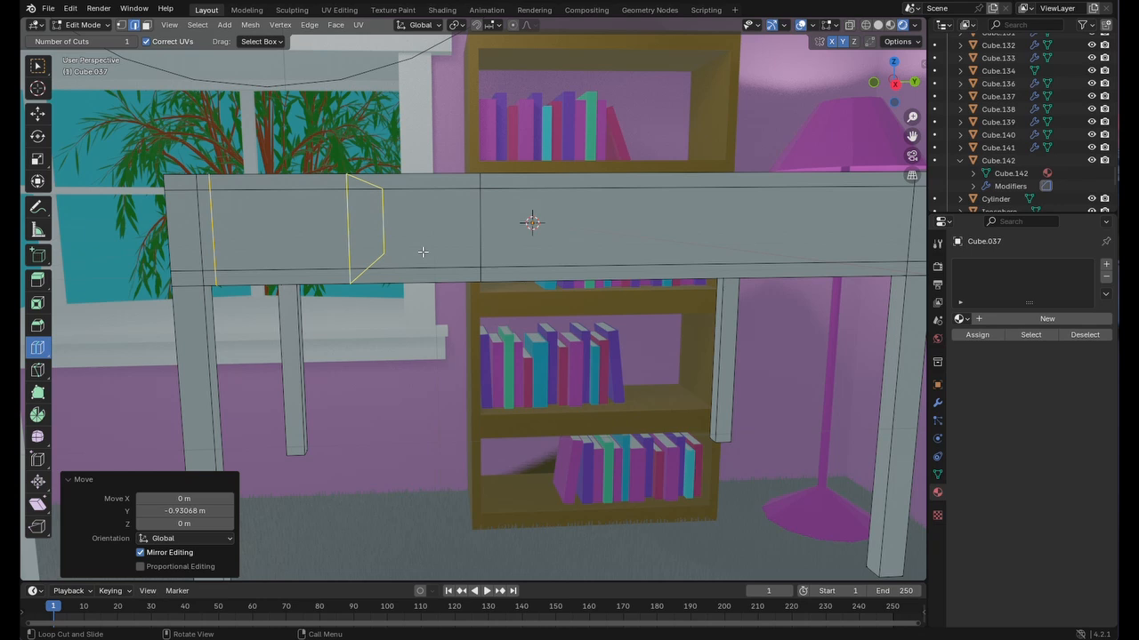
click(372, 202)
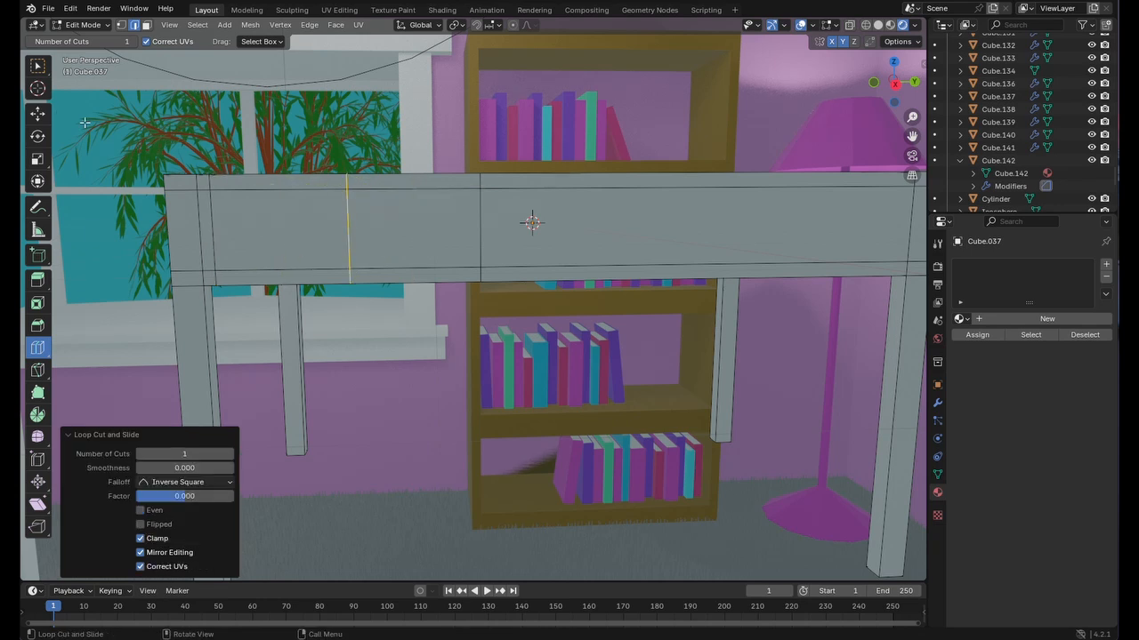
click(37, 114)
drag(423, 224, 516, 235)
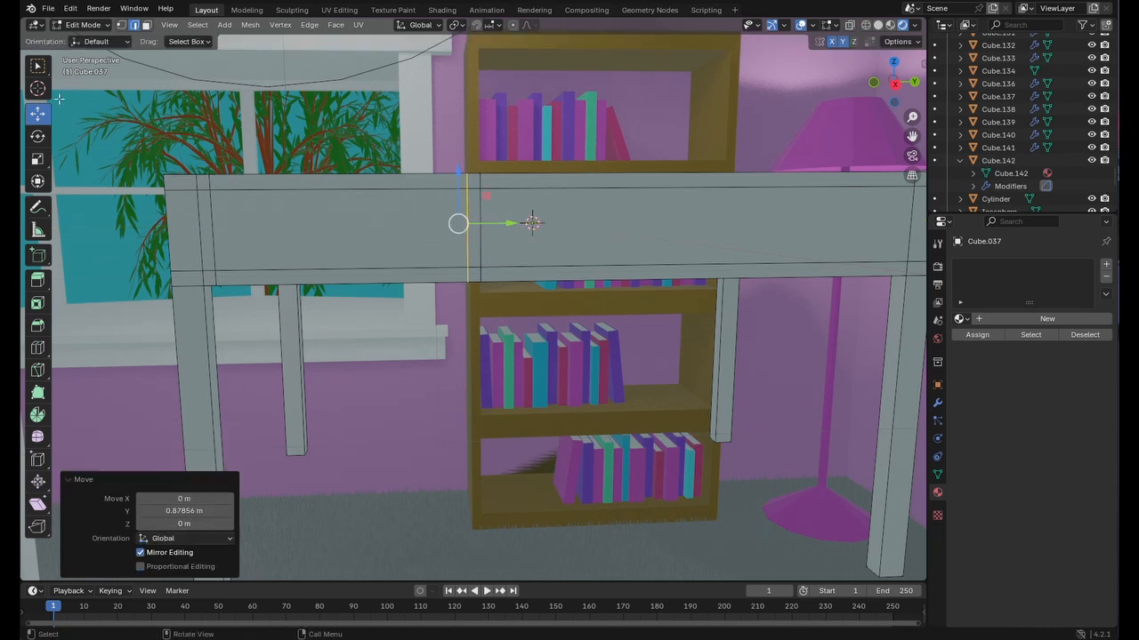
- Select the framed front face of the shorter section in face mode and extrude it about 1.87 m inward as an open compartment
click(147, 25)
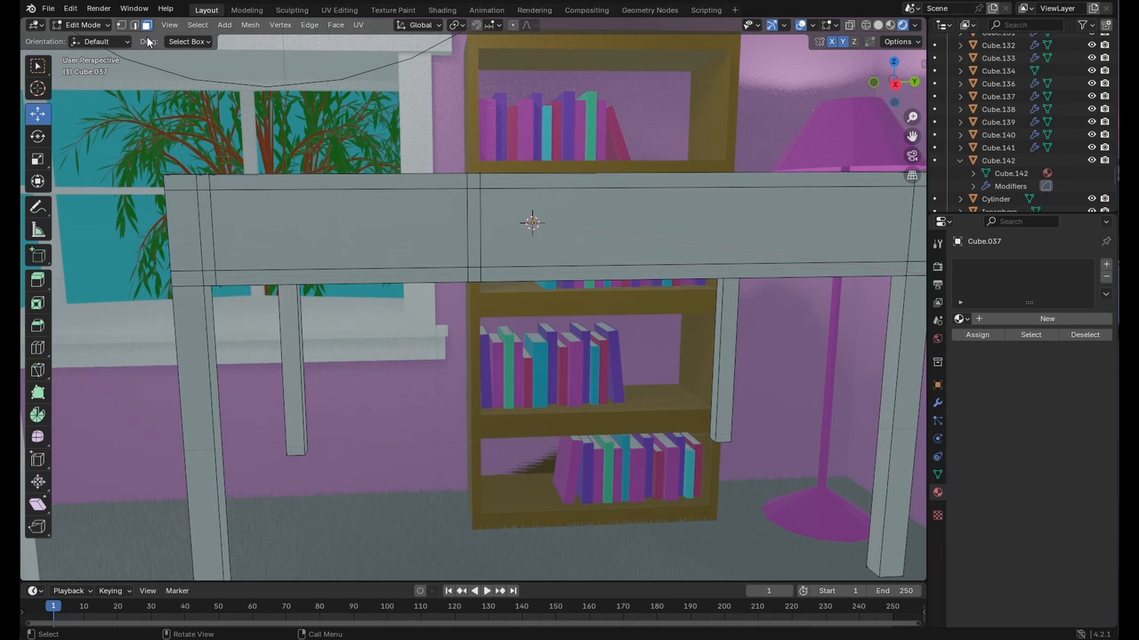
click(313, 236)
mouse_move(450, 232)
middle_down()
mouse_move(453, 258)
mouse_move(456, 231)
middle_up()
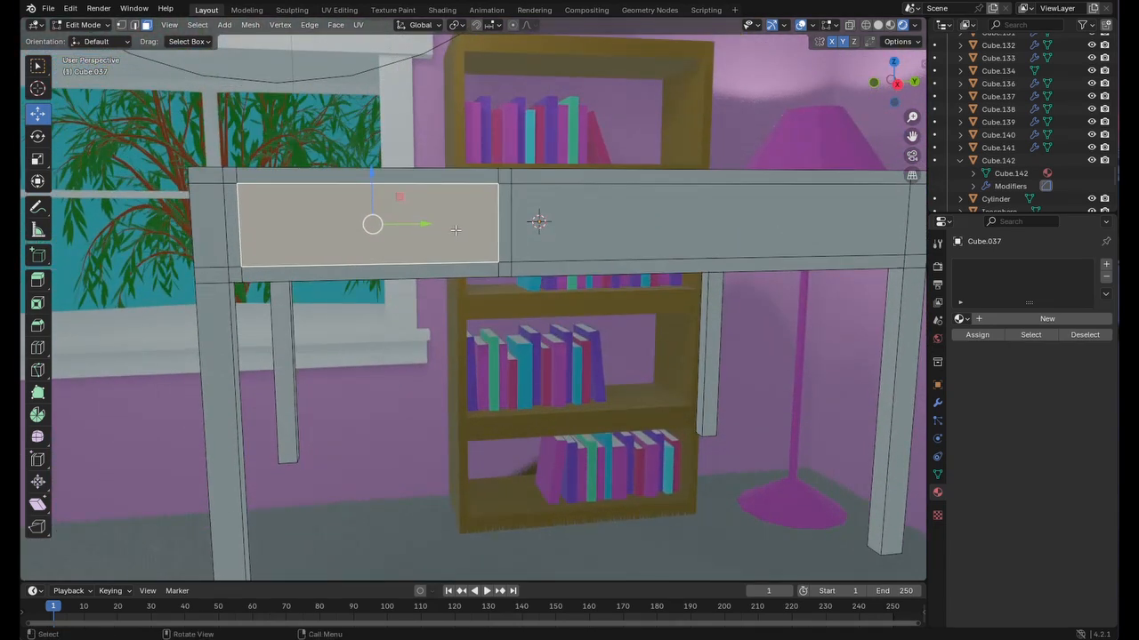
click(38, 281)
middle_drag(575, 265, 161, 278)
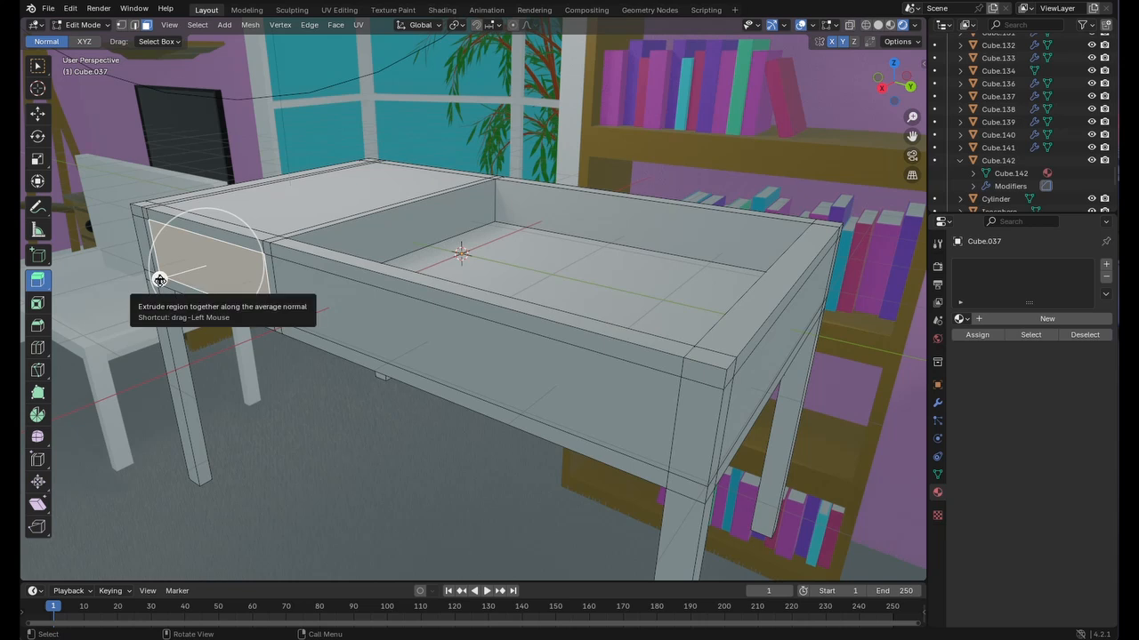
drag(161, 278, 322, 255)
- Select the whole strip of narrow top faces along the desk's back edge, from corner to corner
middle_drag(400, 267, 632, 221)
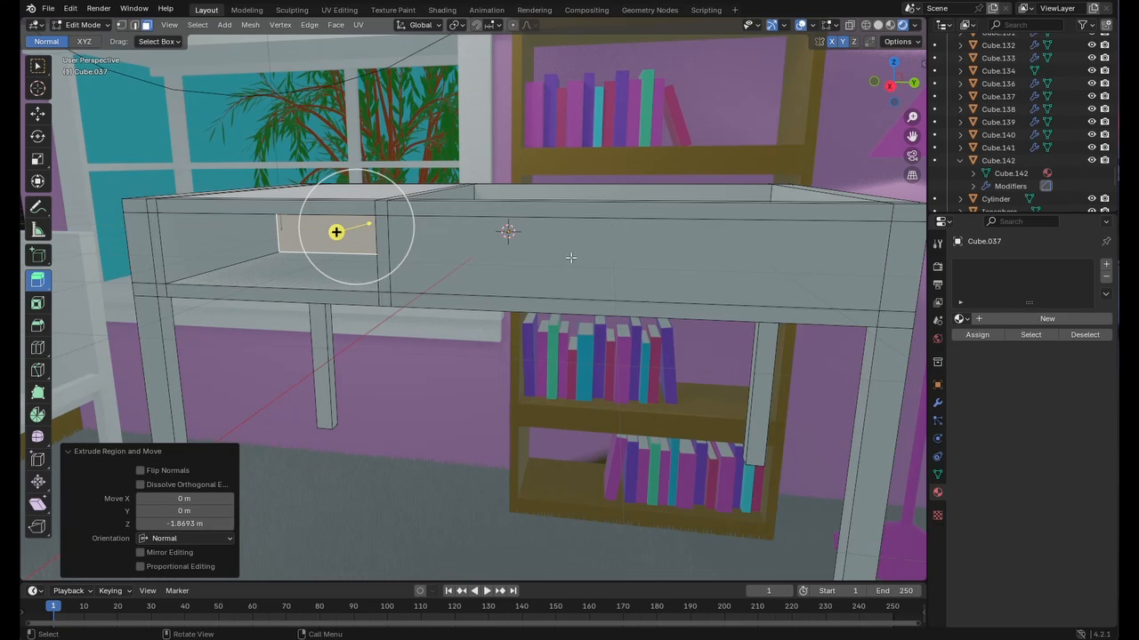
middle_drag(608, 243, 630, 260)
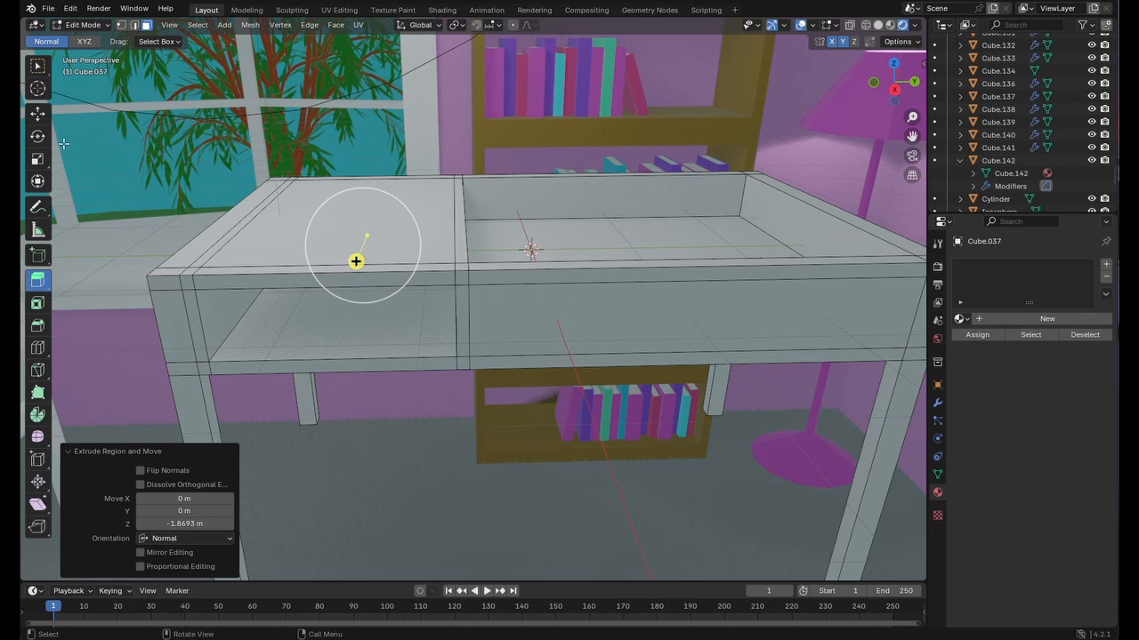
click(36, 67)
scroll(371, 238, up, 10)
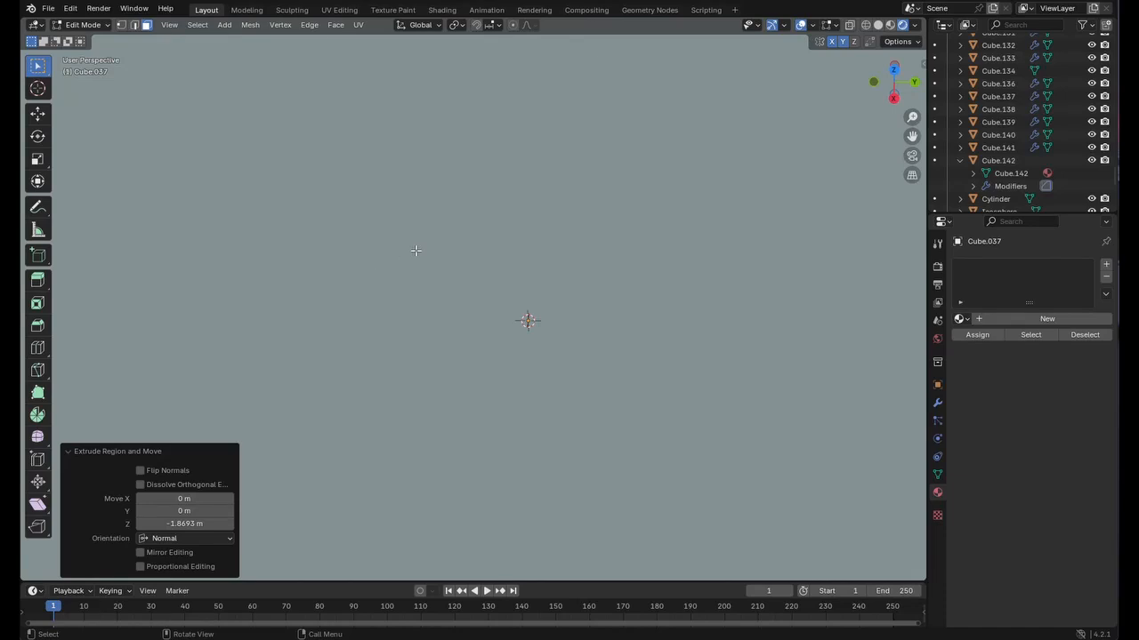
scroll(416, 251, down, 5)
click(211, 150)
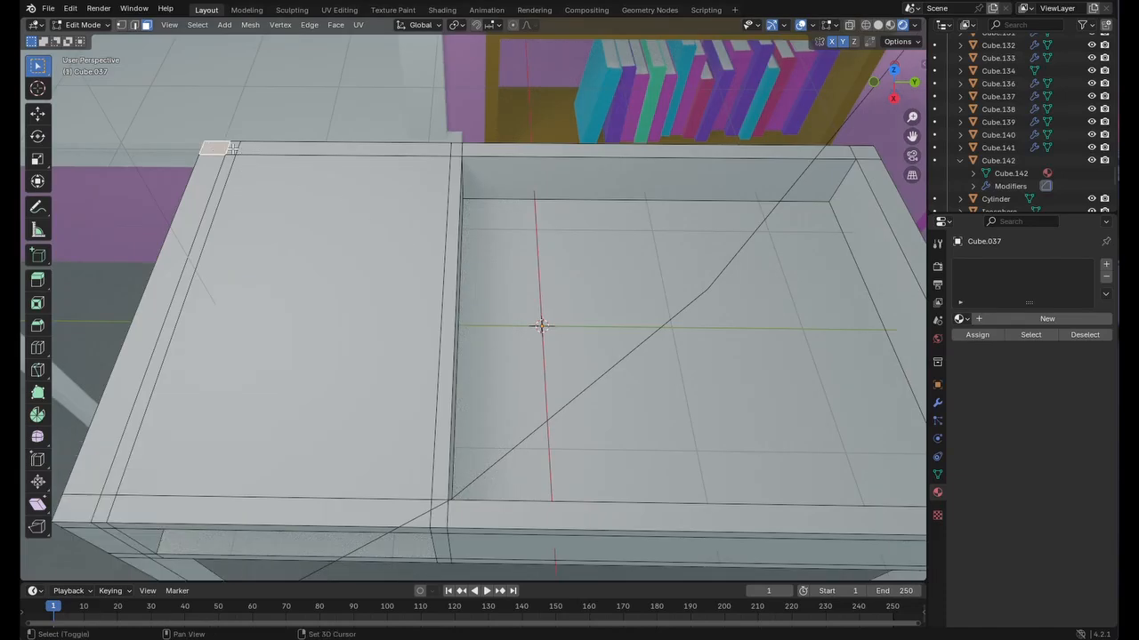
shift+click(441, 149)
shift+click(458, 152)
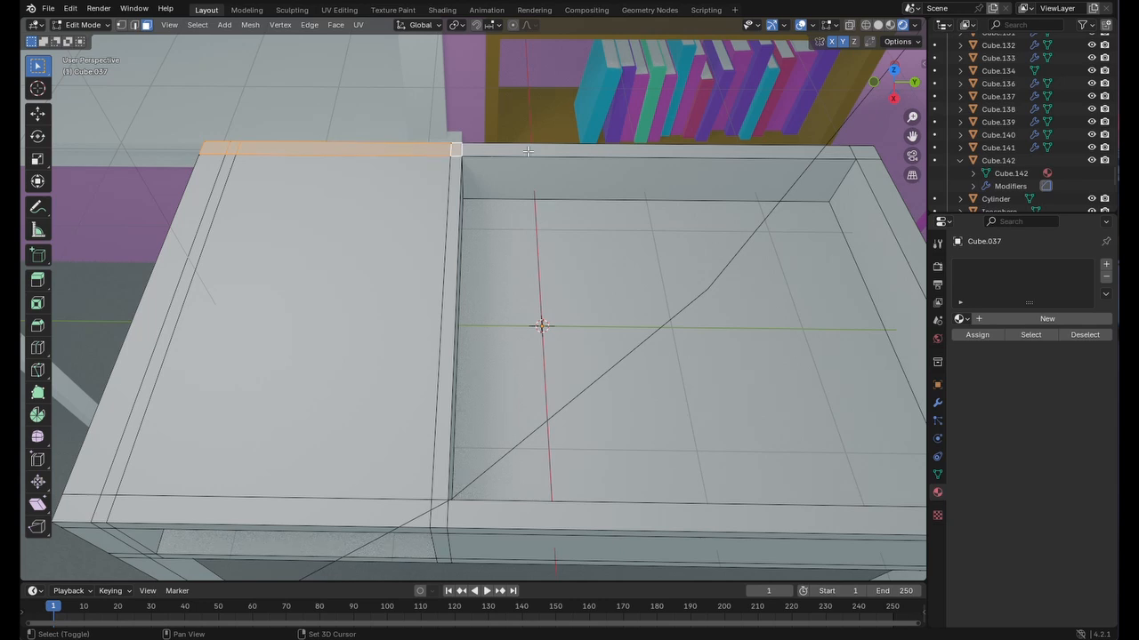
shift+click(624, 151)
shift+click(866, 153)
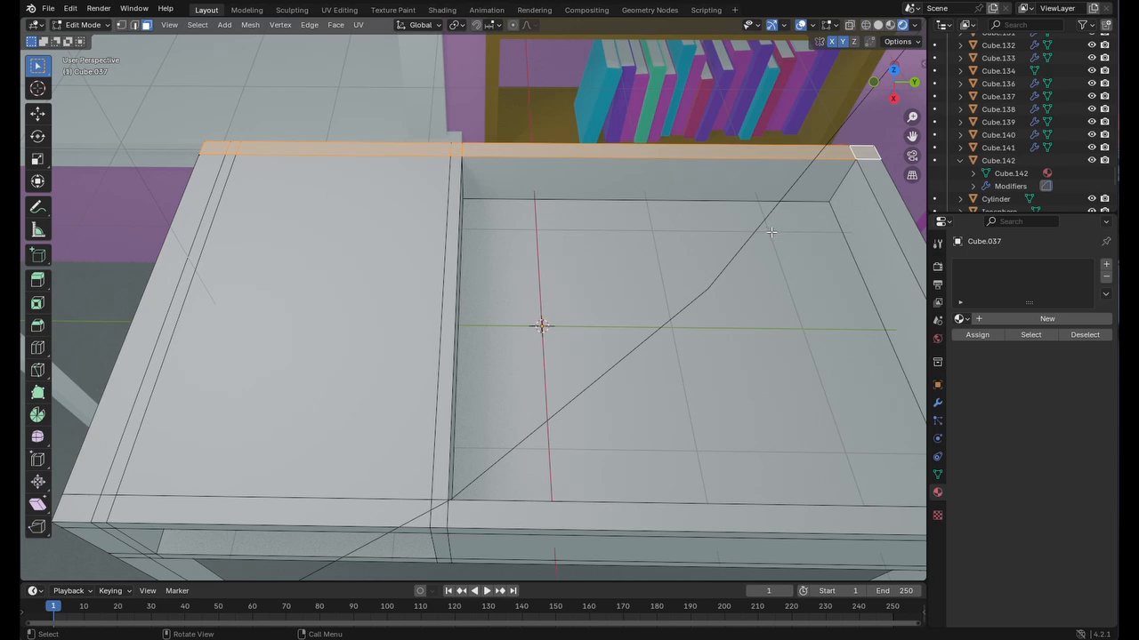
middle_drag(531, 224, 599, 143)
scroll(541, 241, down, 5)
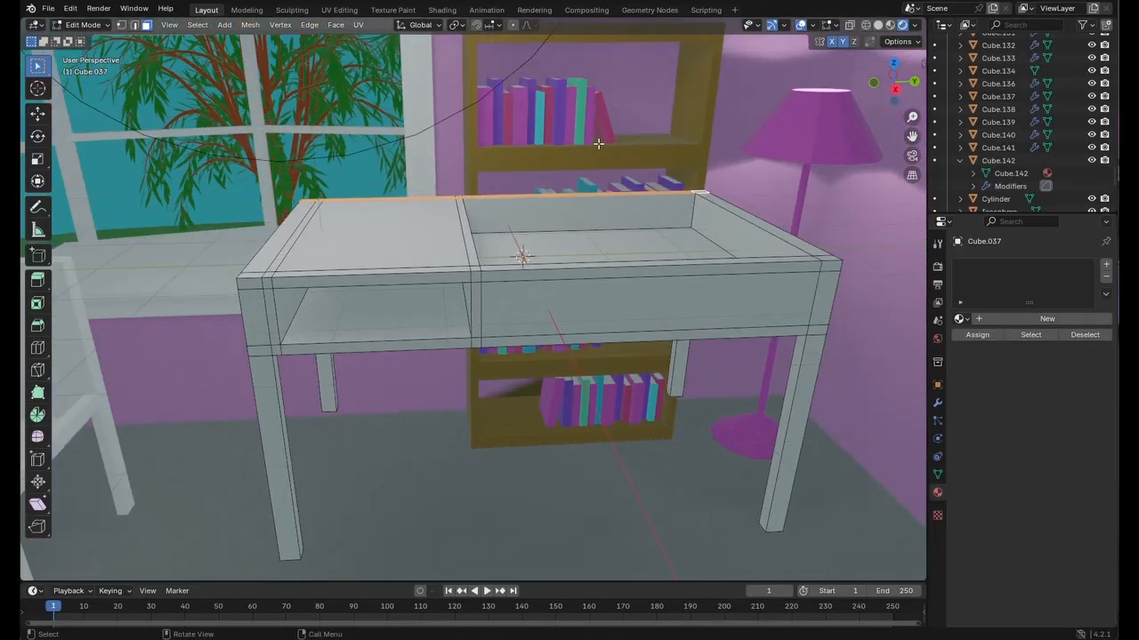
click(38, 114)
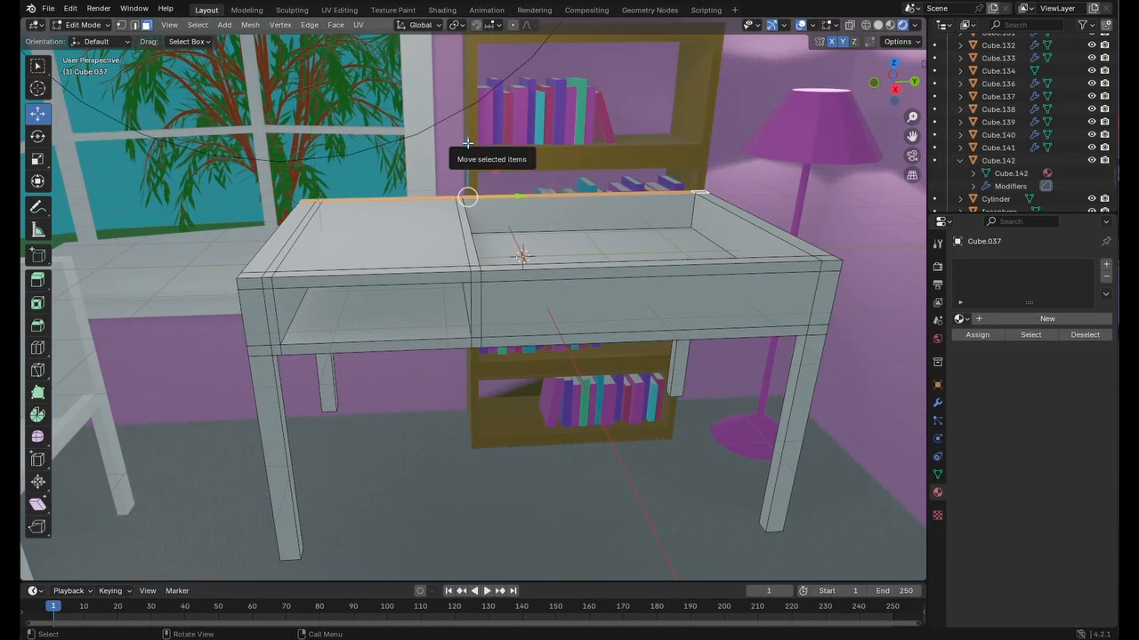
drag(467, 144, 469, 132)
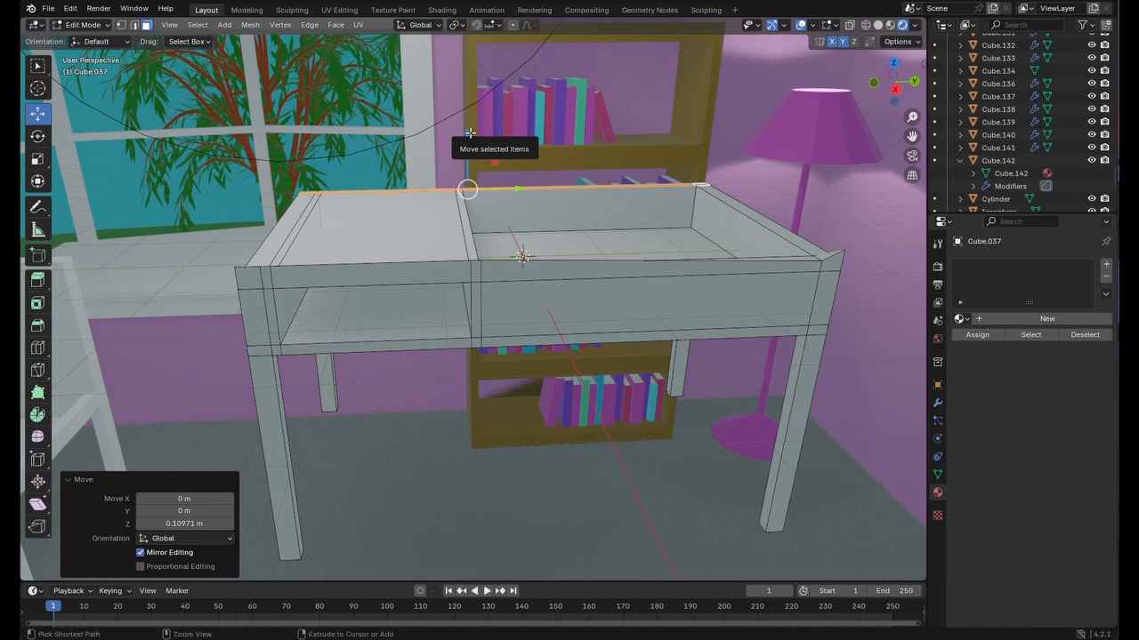
key(ctrl+z)
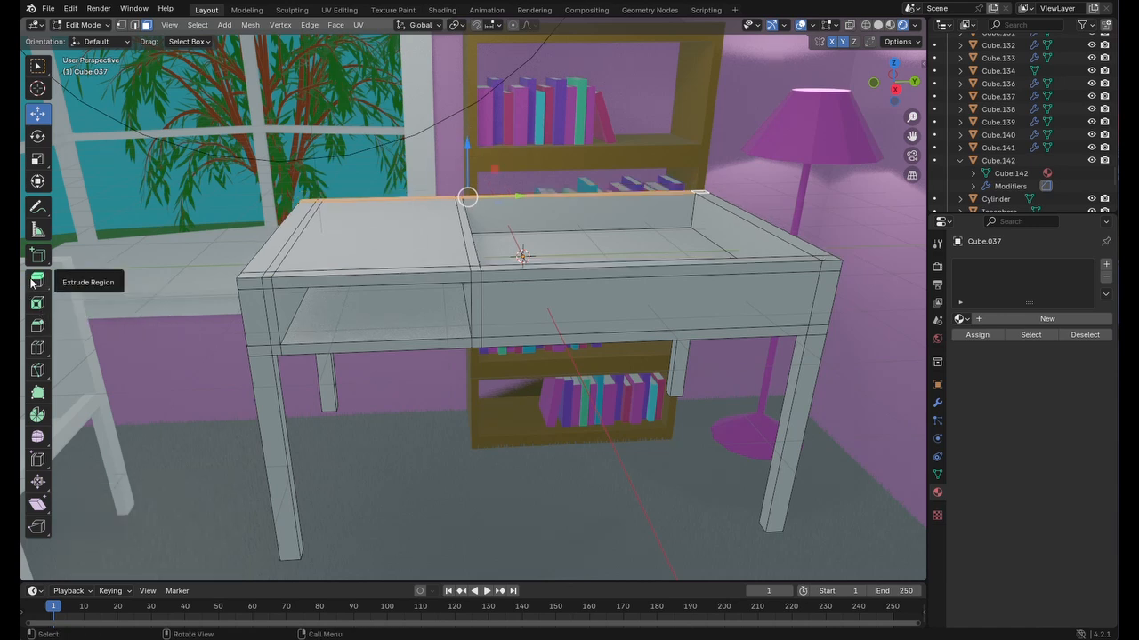
- Extrude the selected back-edge faces about 2.18 m upward to form the desk's back panel
click(37, 280)
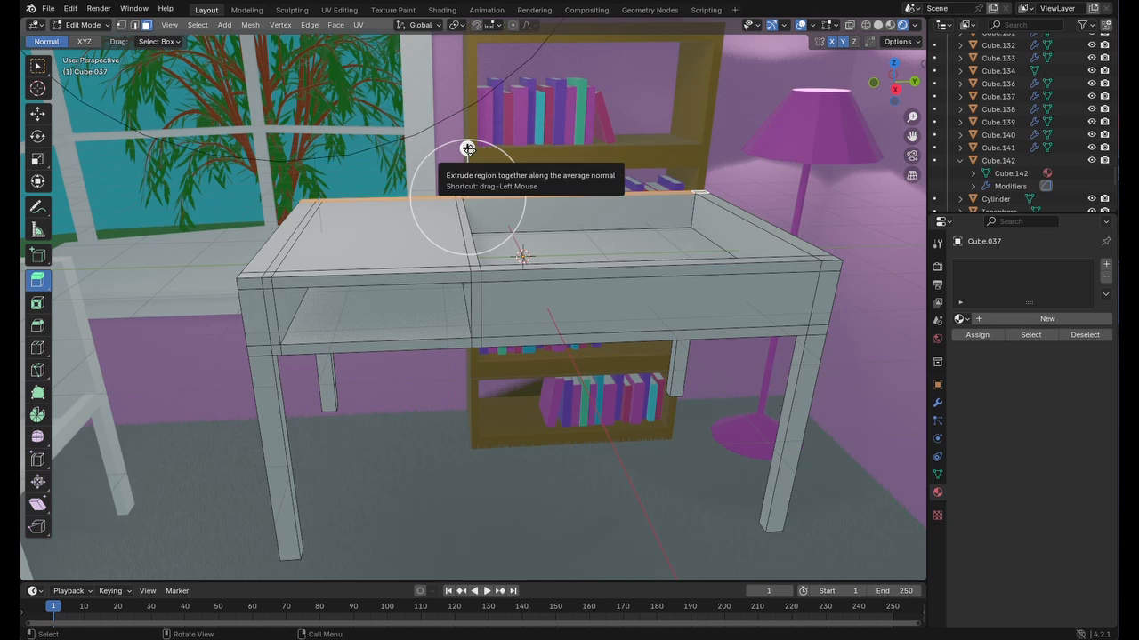
drag(467, 148, 457, 542)
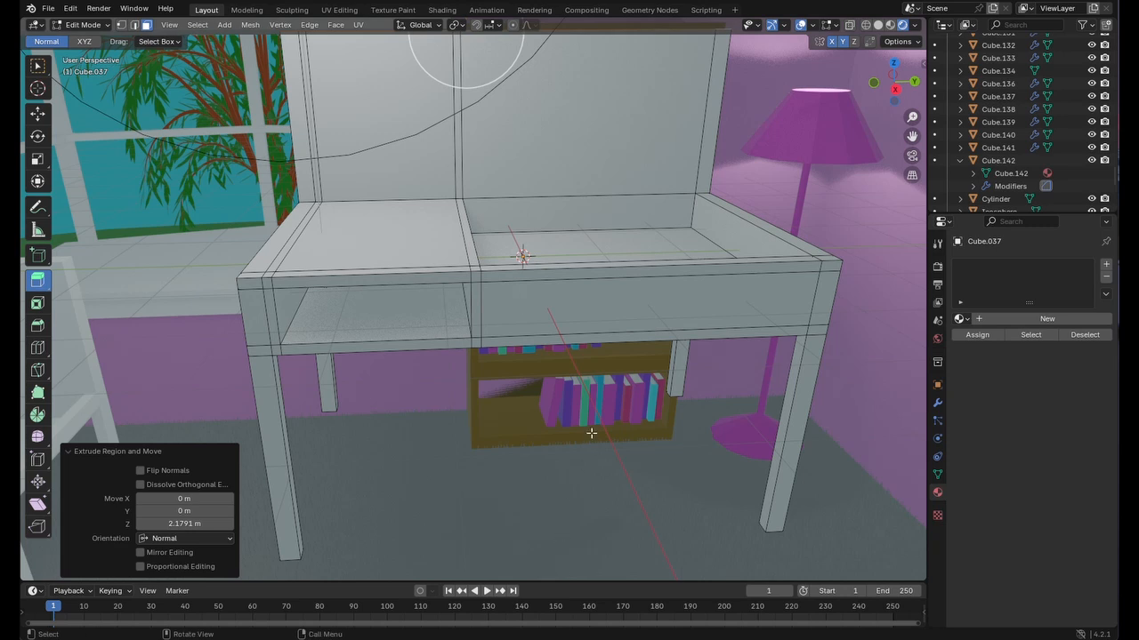
scroll(632, 399, up, 2)
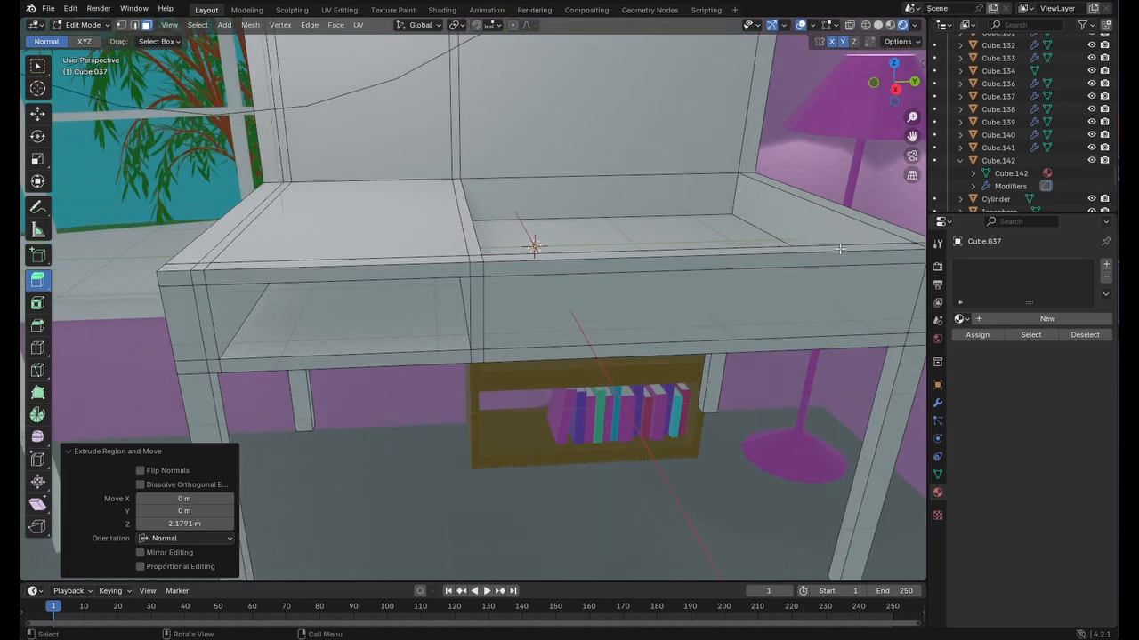
middle_drag(840, 249, 796, 293)
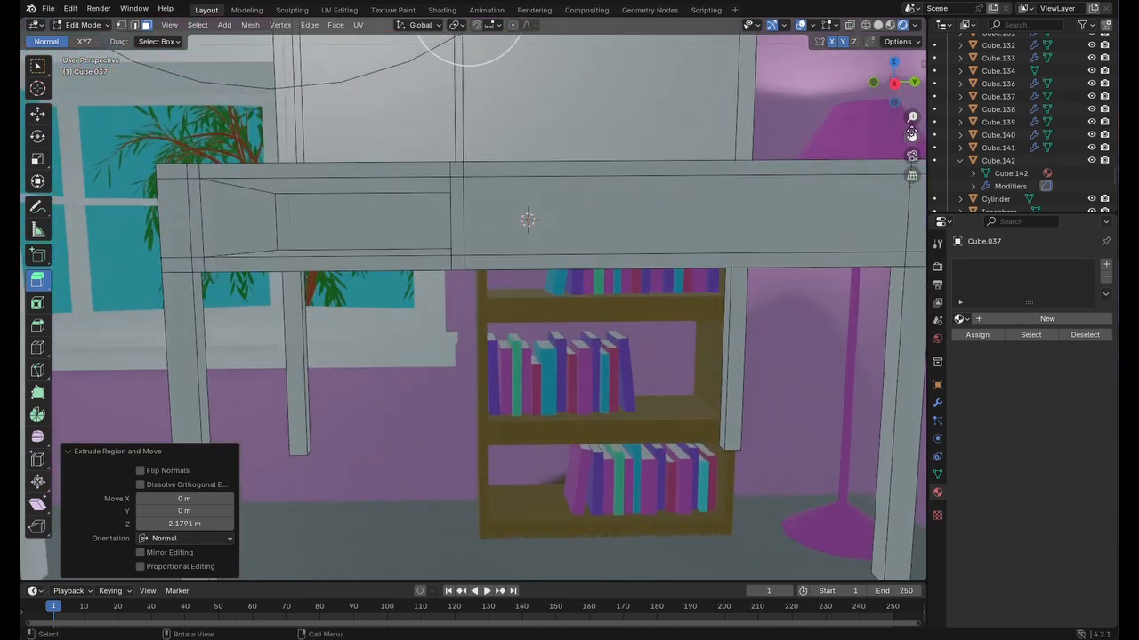
drag(911, 134, 879, 161)
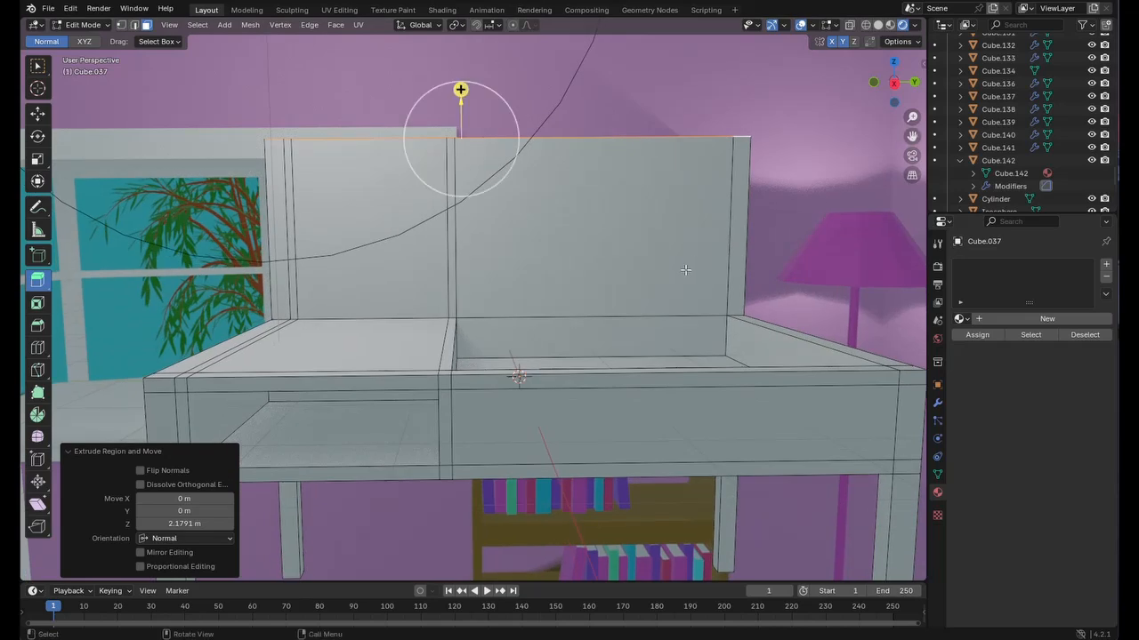
middle_drag(678, 350, 677, 356)
middle_drag(679, 353, 679, 356)
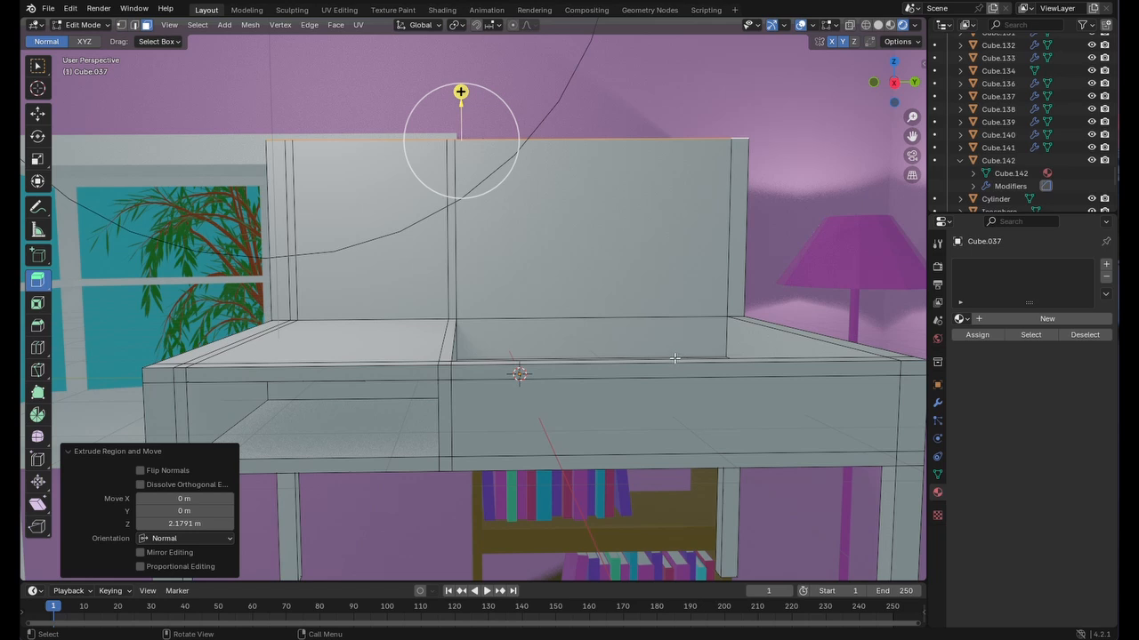
- Return to Object Mode and assign the existing Material.003 to the desk
click(38, 66)
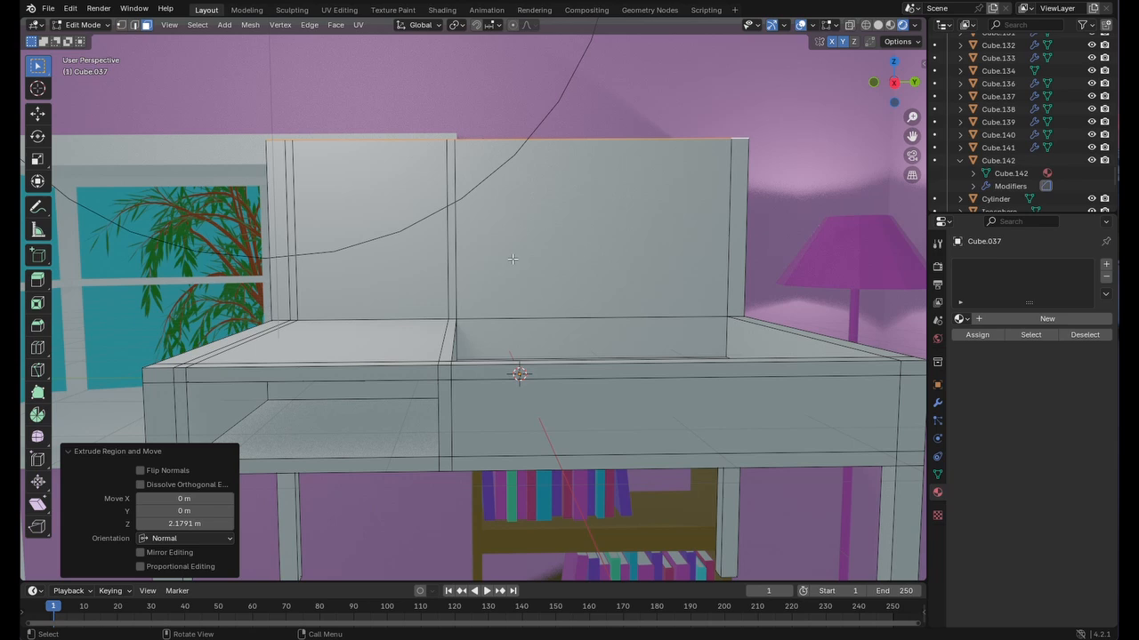
click(82, 24)
click(79, 40)
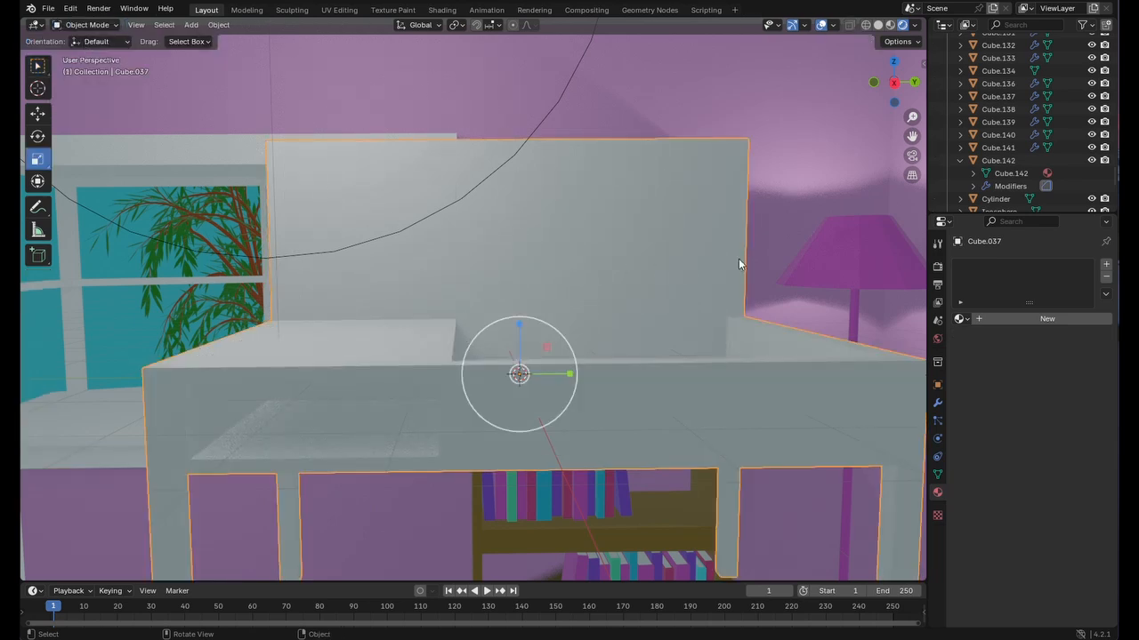
click(960, 319)
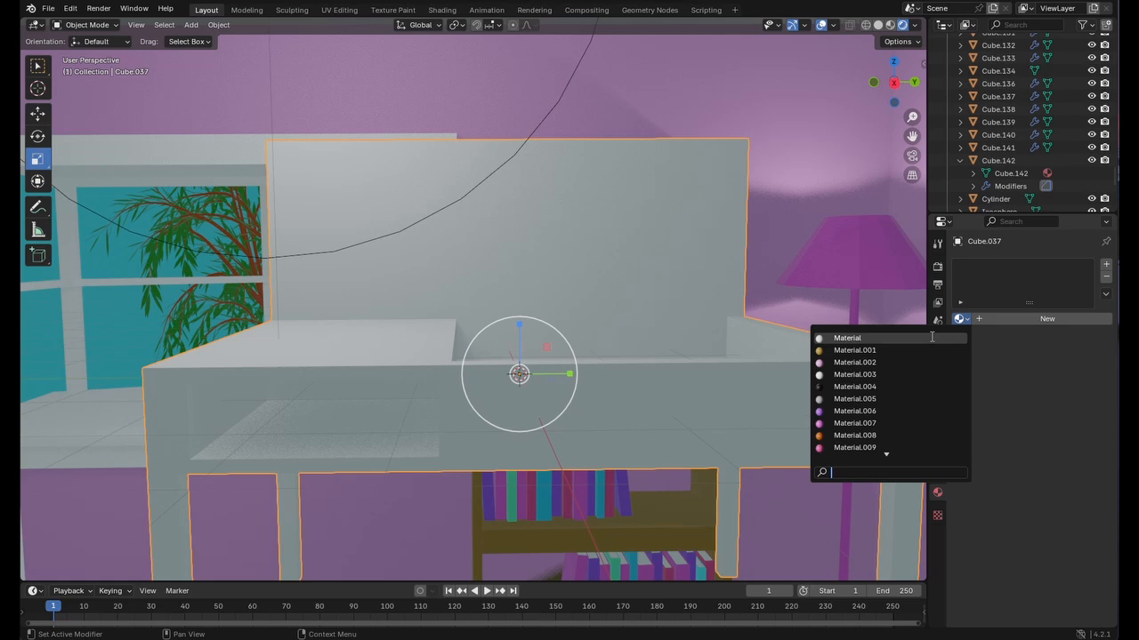
click(871, 375)
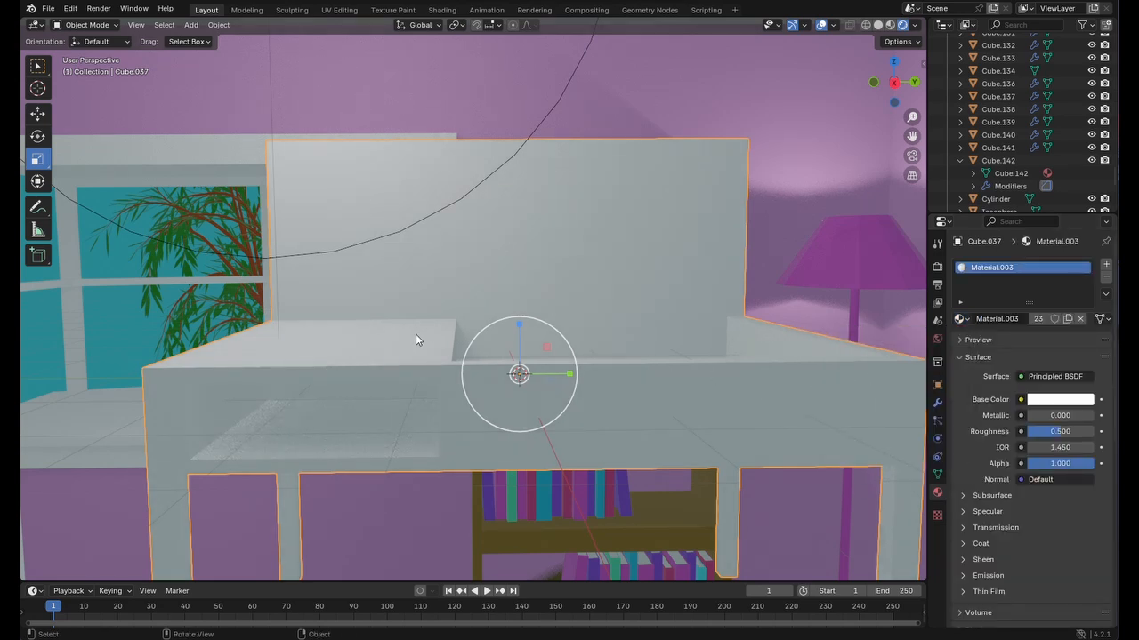
mouse_move(412, 332)
middle_down()
mouse_move(419, 312)
mouse_move(407, 347)
middle_up()
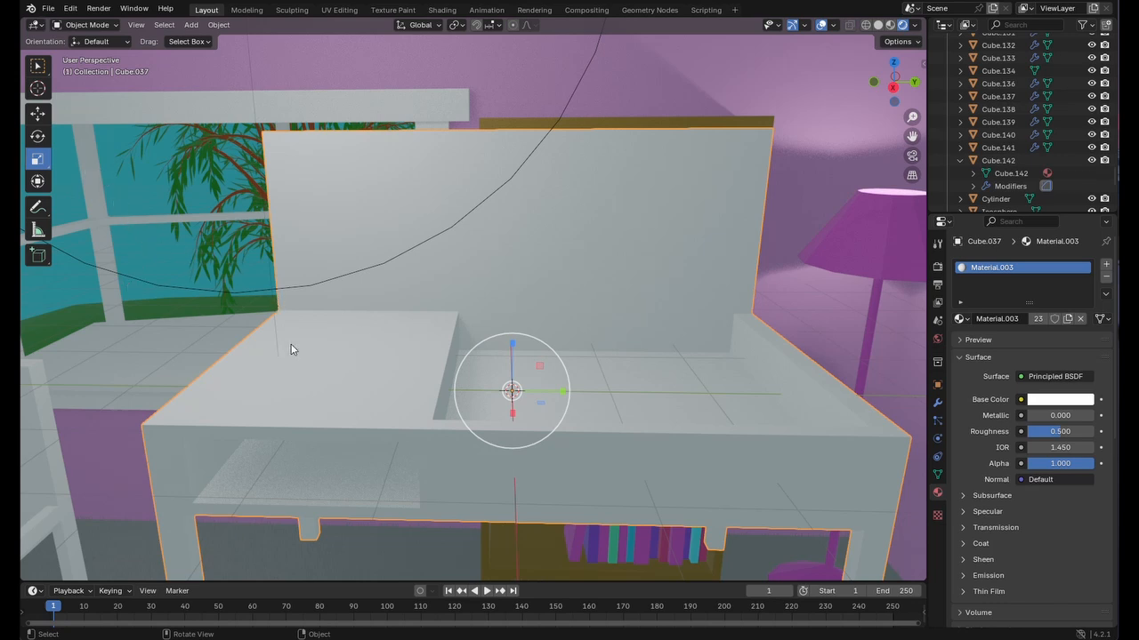
- Add a 2 m cube at the world origin as the base for the desk's top slab
middle_drag(290, 348, 305, 344)
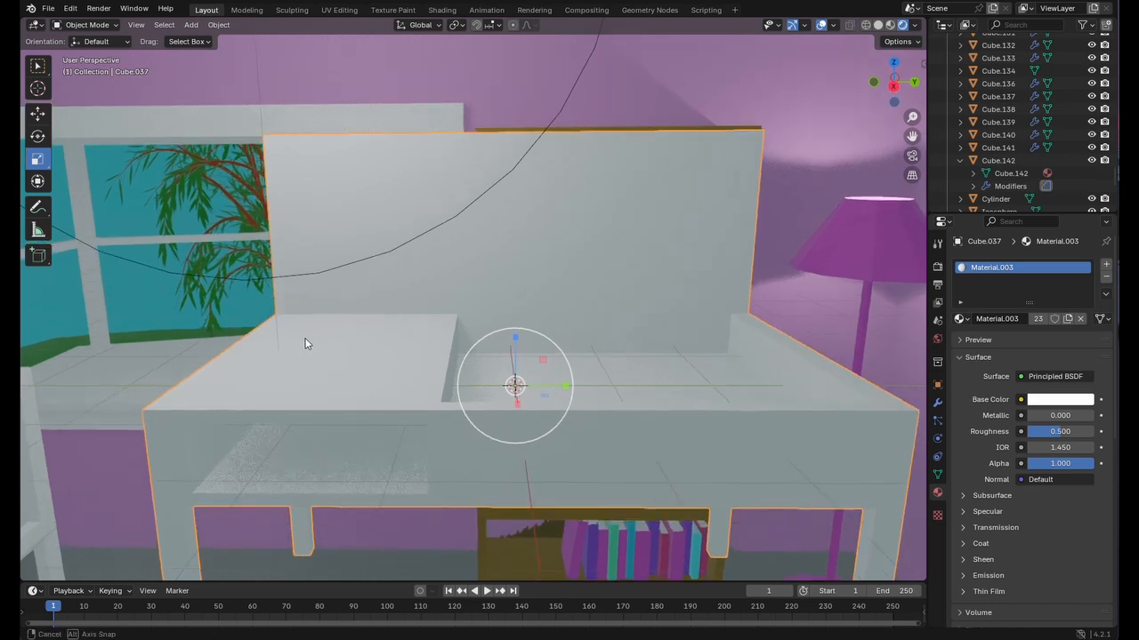
click(38, 65)
scroll(220, 191, down, 10)
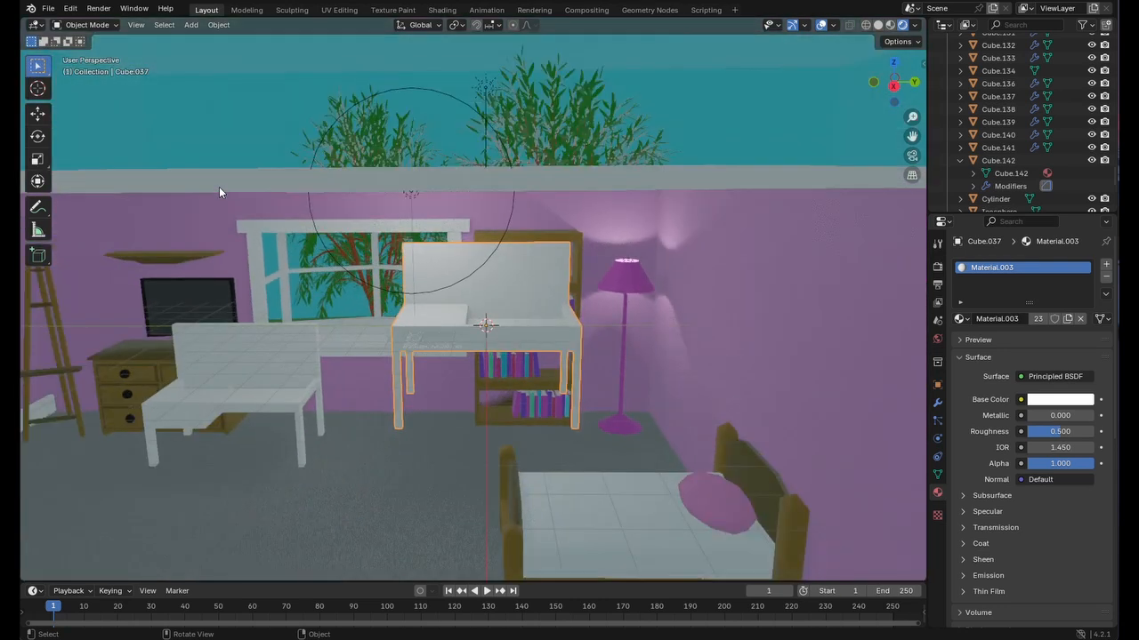
scroll(219, 187, down, 2)
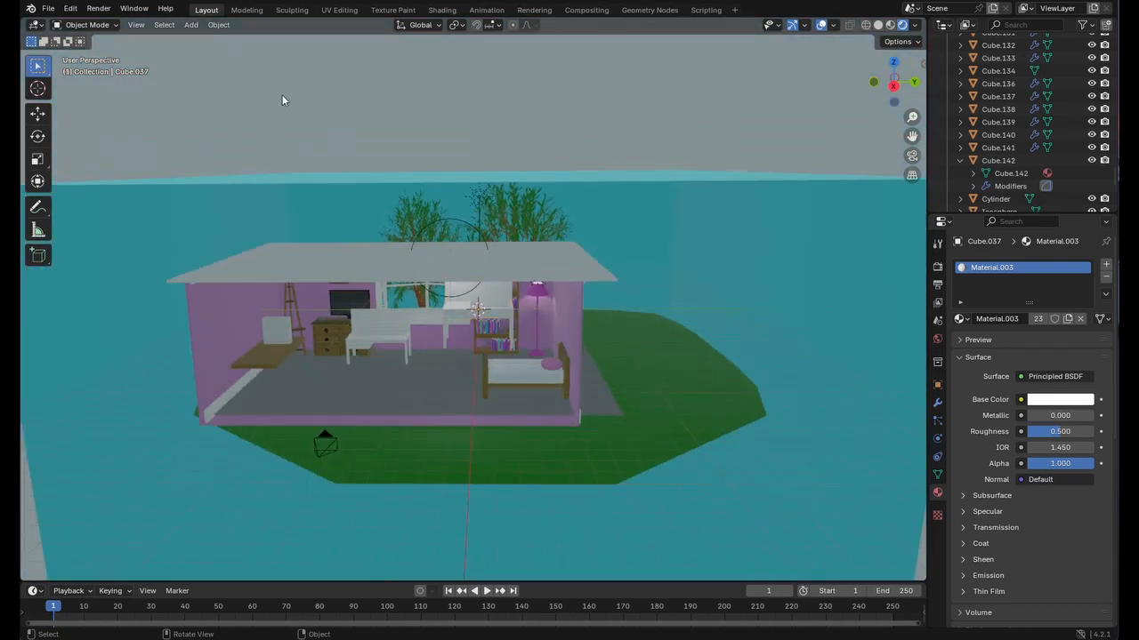
scroll(538, 244, up, 6)
scroll(538, 245, up, 3)
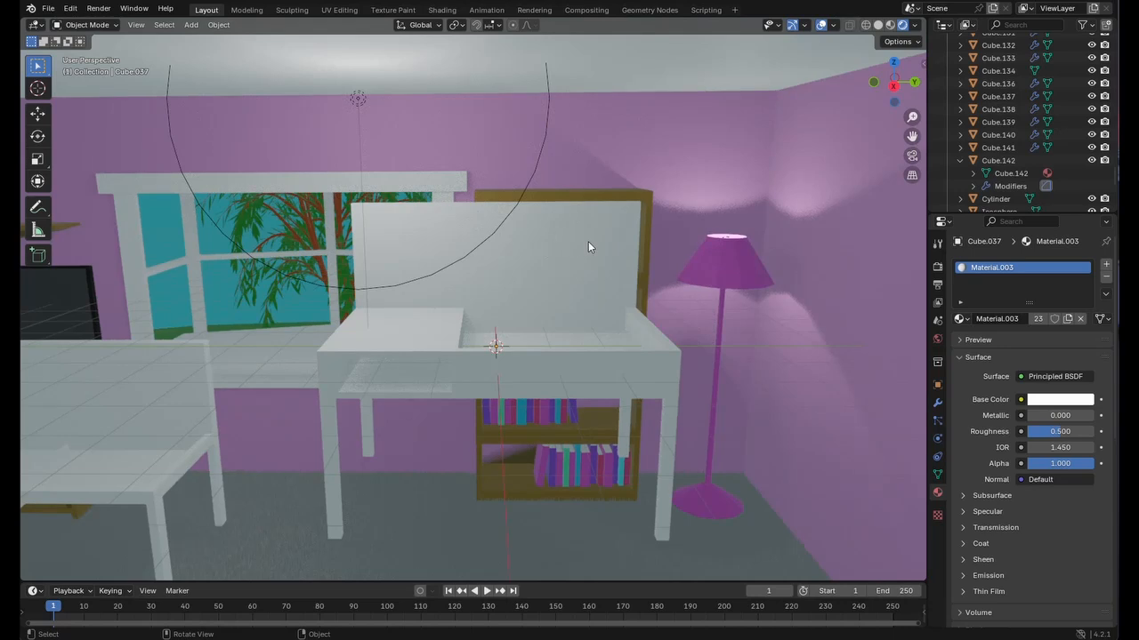
middle_drag(588, 241, 587, 236)
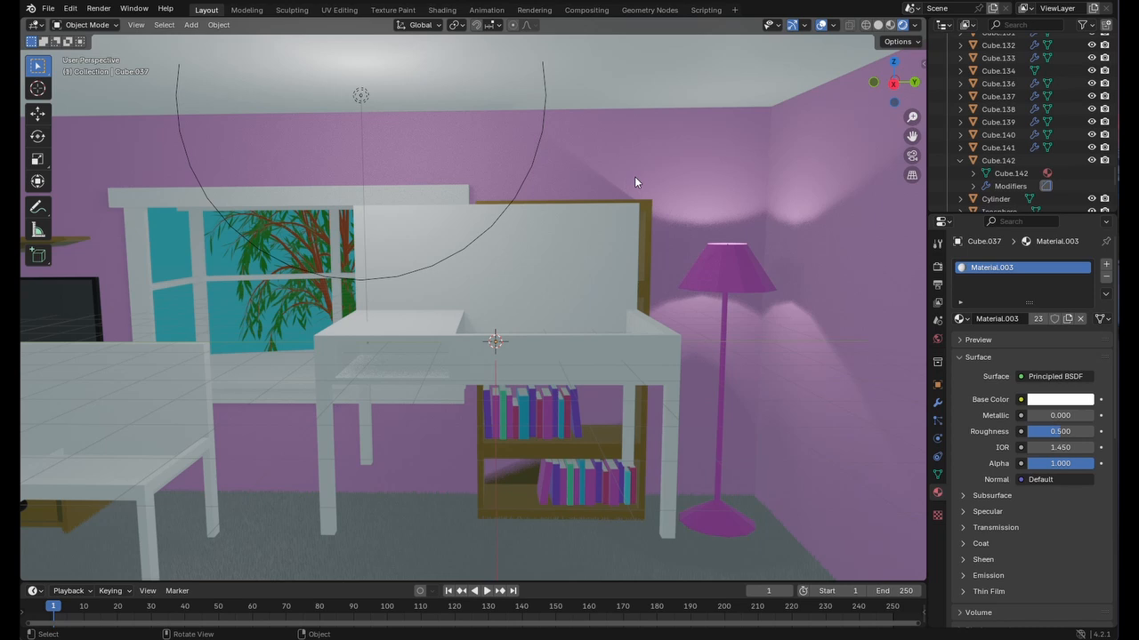
key(shift+a)
mouse_move(634, 176)
click(686, 189)
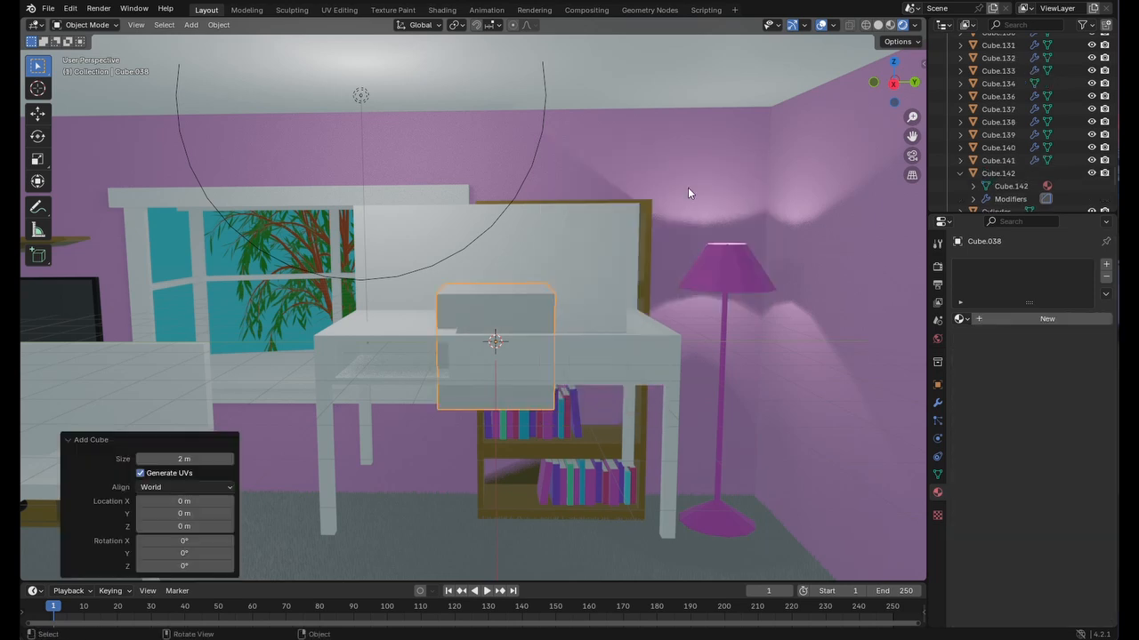
- Flatten the cube into a thin slab and stretch it along Y by about 3.145 to span the desk's length
middle_drag(597, 353, 596, 340)
click(35, 162)
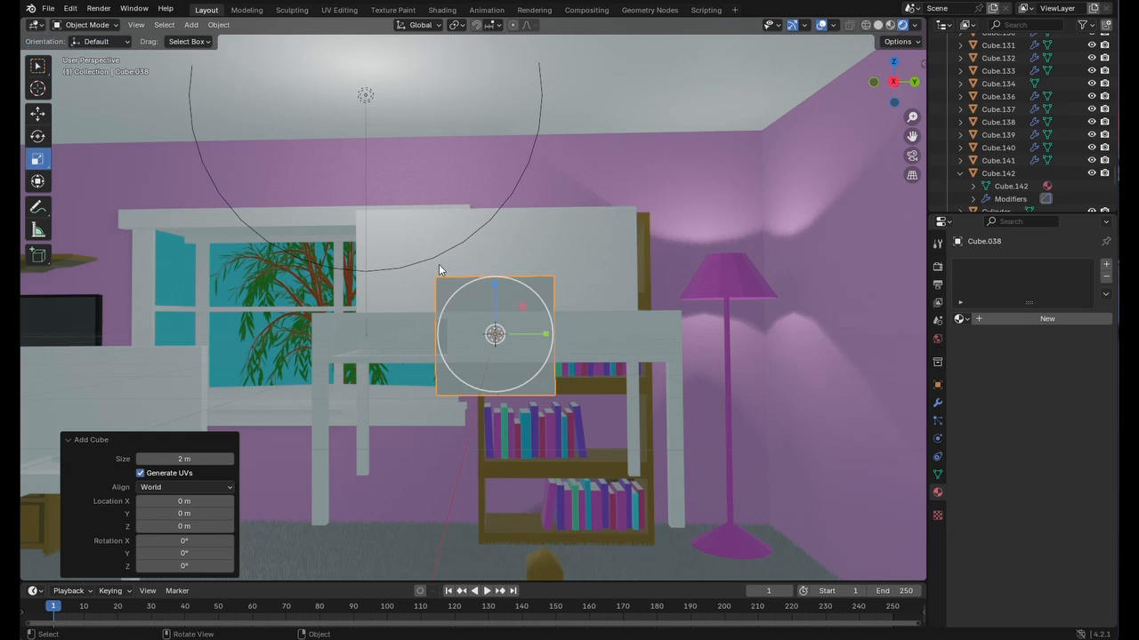
drag(494, 283, 665, 343)
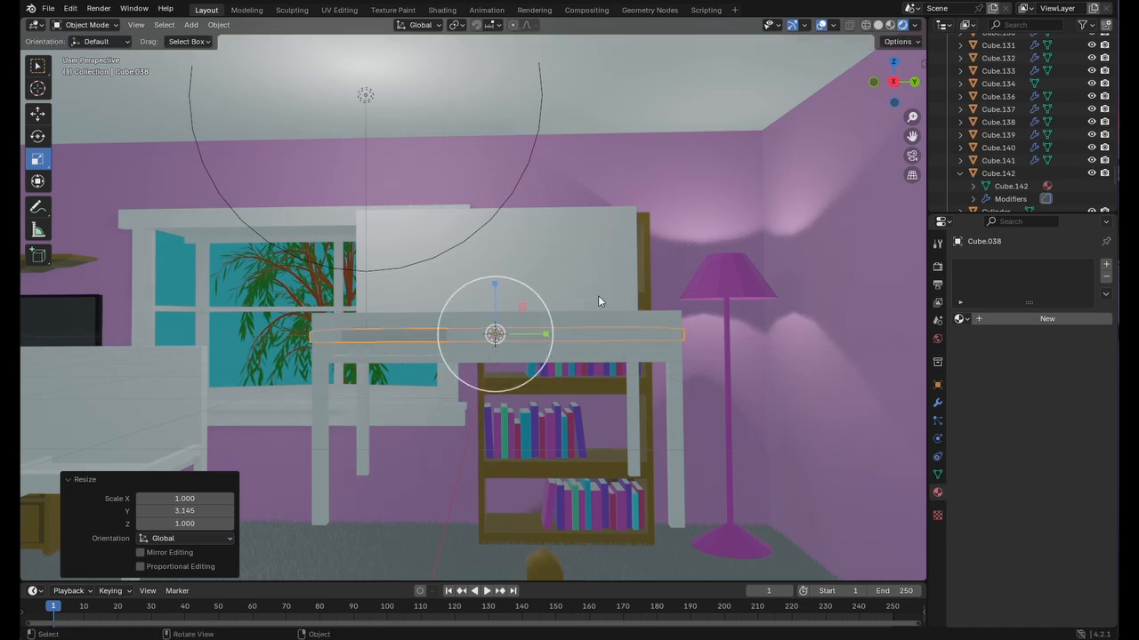
- Raise the slab about 0.41 m along Z so it rests on top of the desk body
middle_drag(598, 295, 658, 320)
click(38, 112)
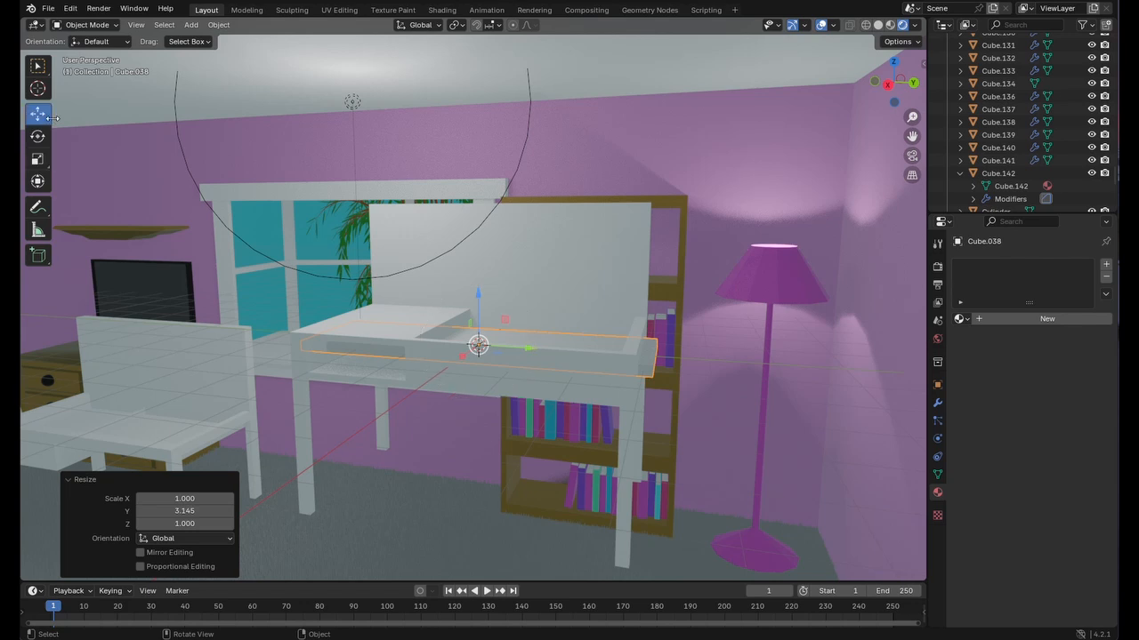
drag(481, 299, 475, 267)
key(KP_Divide)
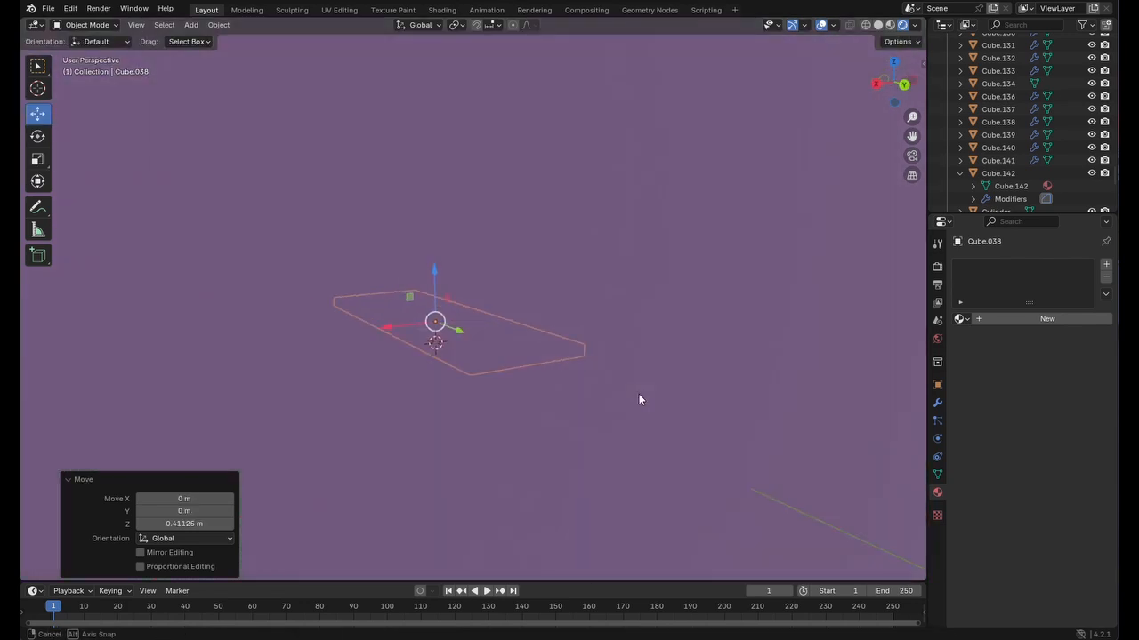
key(KP_Divide)
- Scale the slab by about 1.573 along X to cover the desk's depth and shift it about 0.10 m forward along X
middle_drag(608, 360, 568, 356)
click(38, 159)
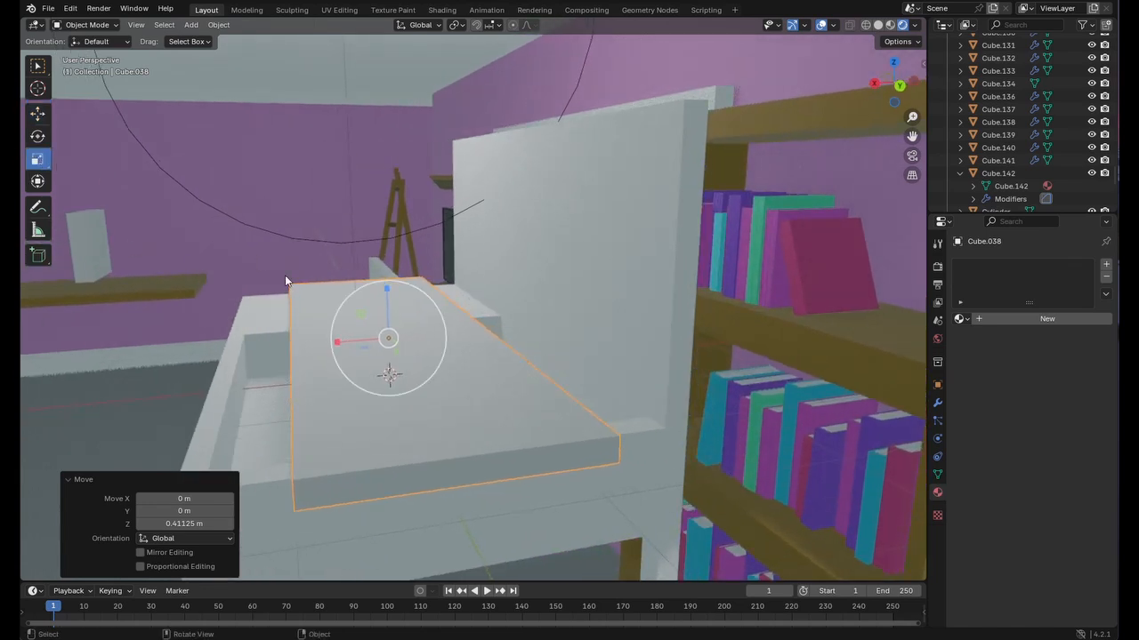
drag(334, 342, 300, 352)
middle_drag(474, 427, 492, 399)
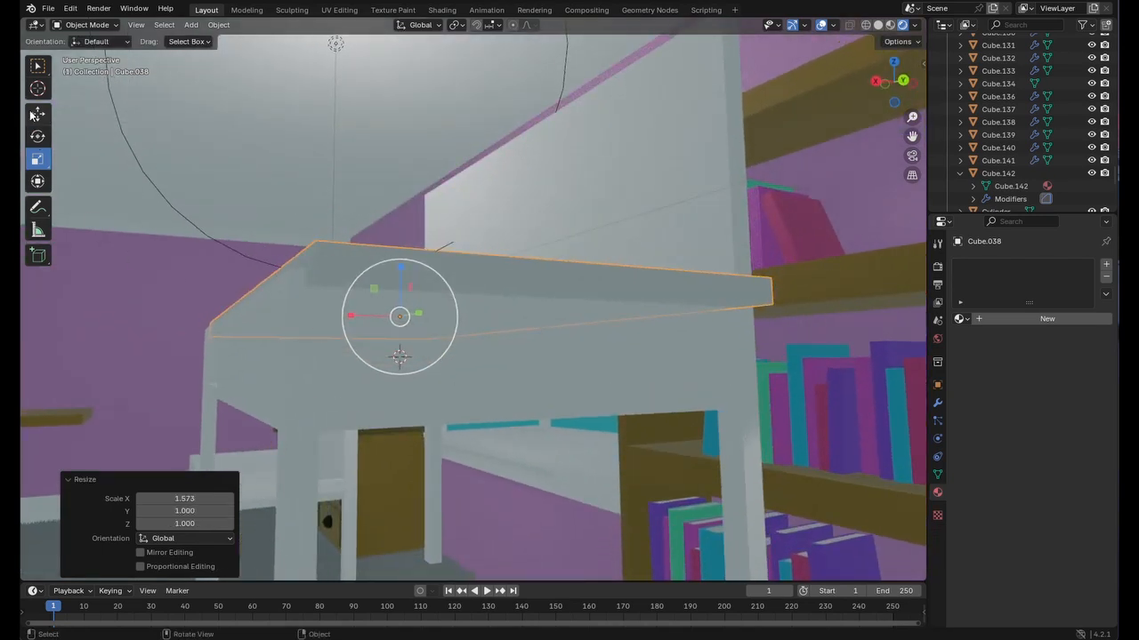
click(33, 114)
drag(349, 316, 334, 316)
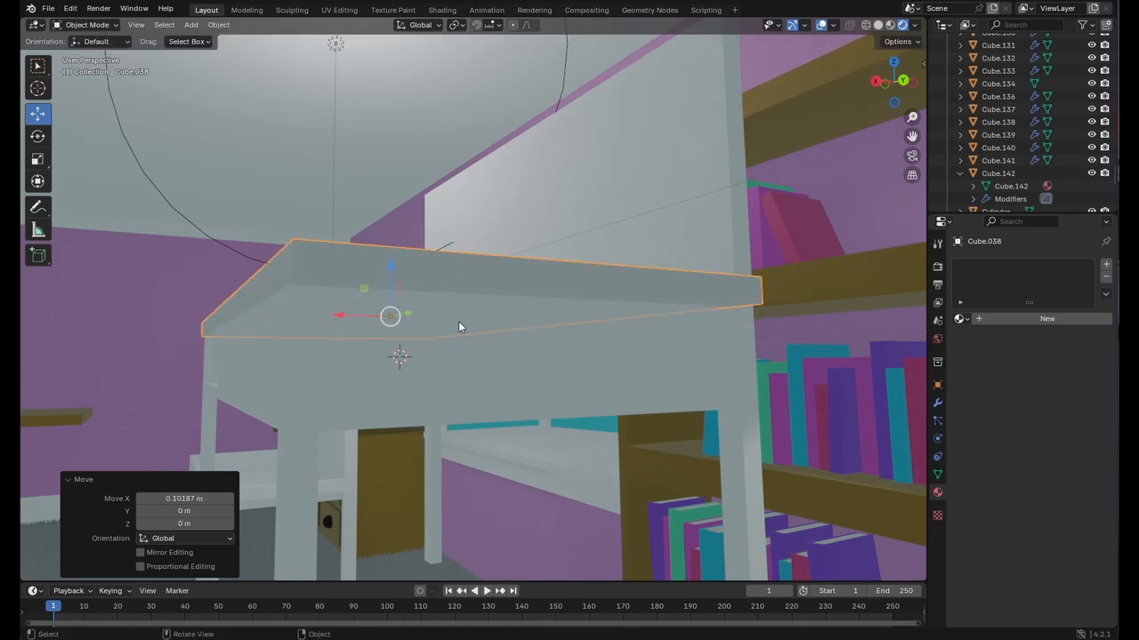
middle_drag(460, 326, 577, 322)
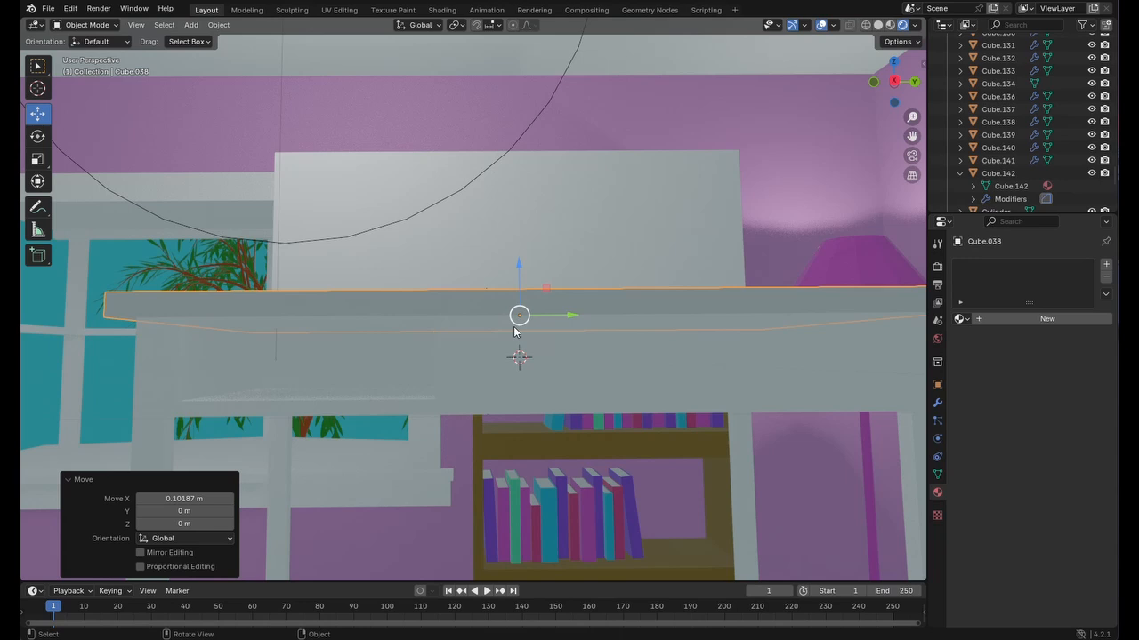
- Scale the slab by about 0.947 along Y to reduce its overhang at the desk's ends
click(38, 158)
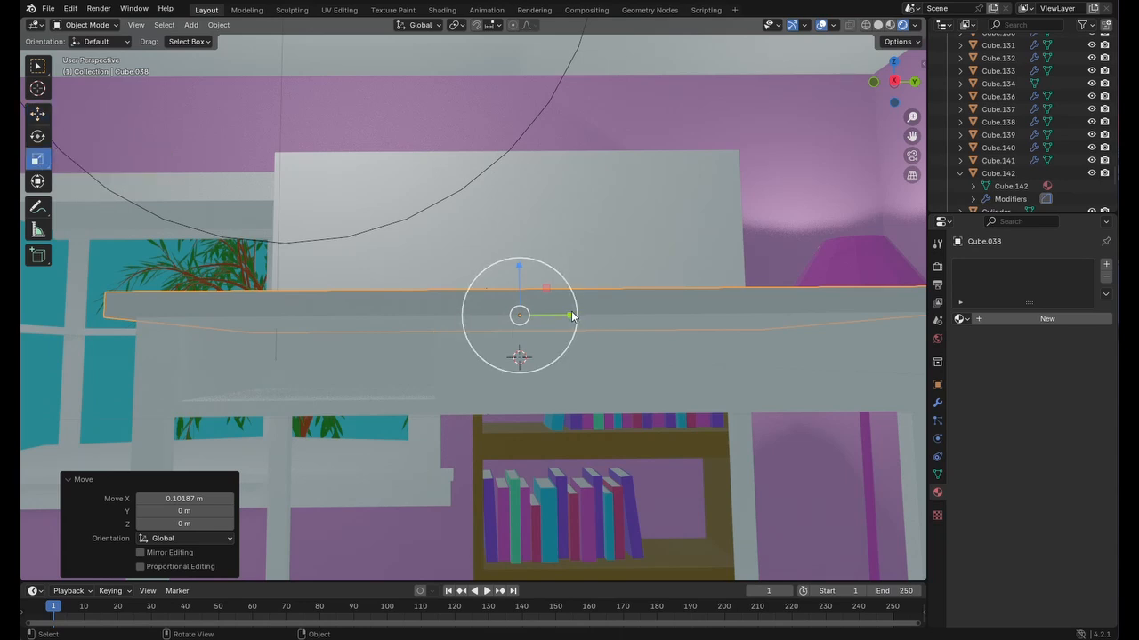
drag(572, 317, 561, 317)
middle_drag(660, 356, 647, 383)
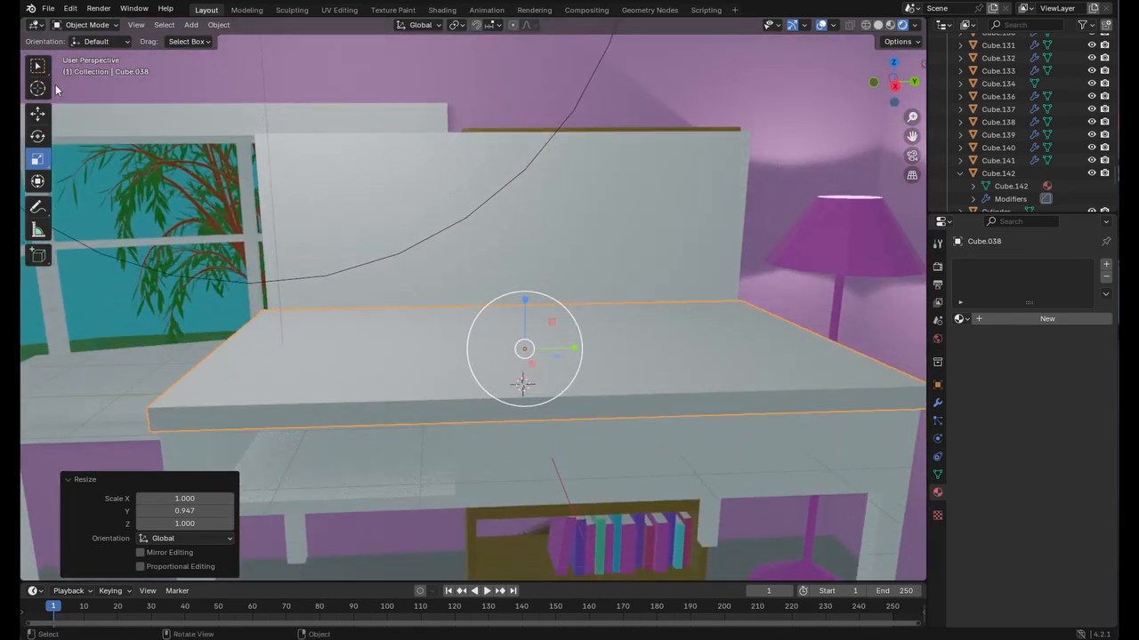
- Enter Edit Mode on the slab and add one centred lengthwise loop cut
click(87, 25)
click(82, 54)
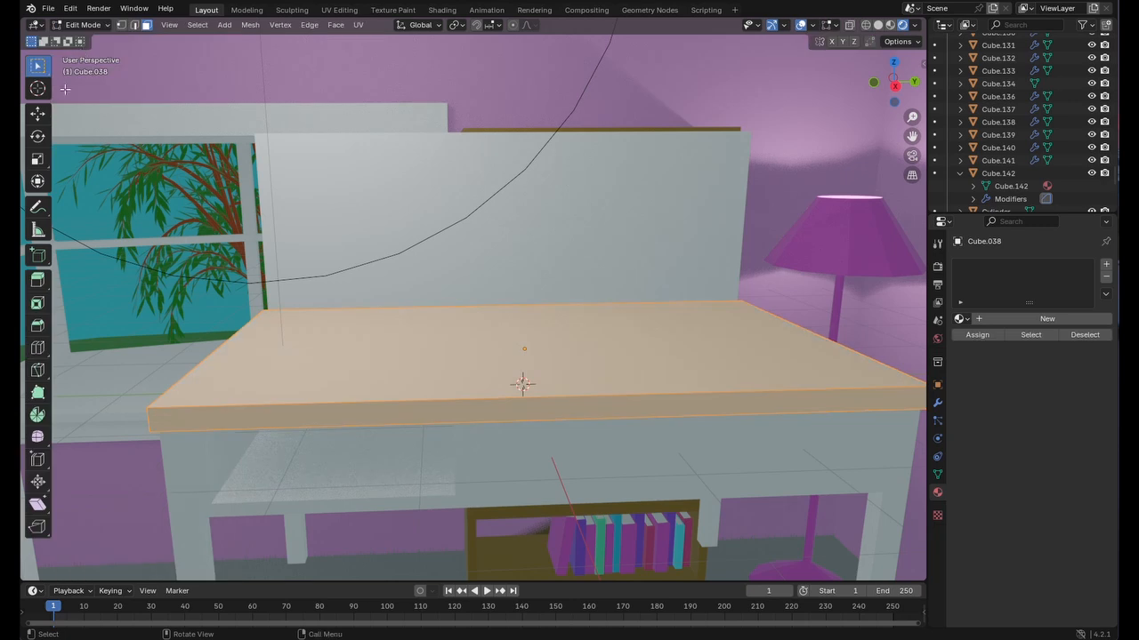
click(38, 349)
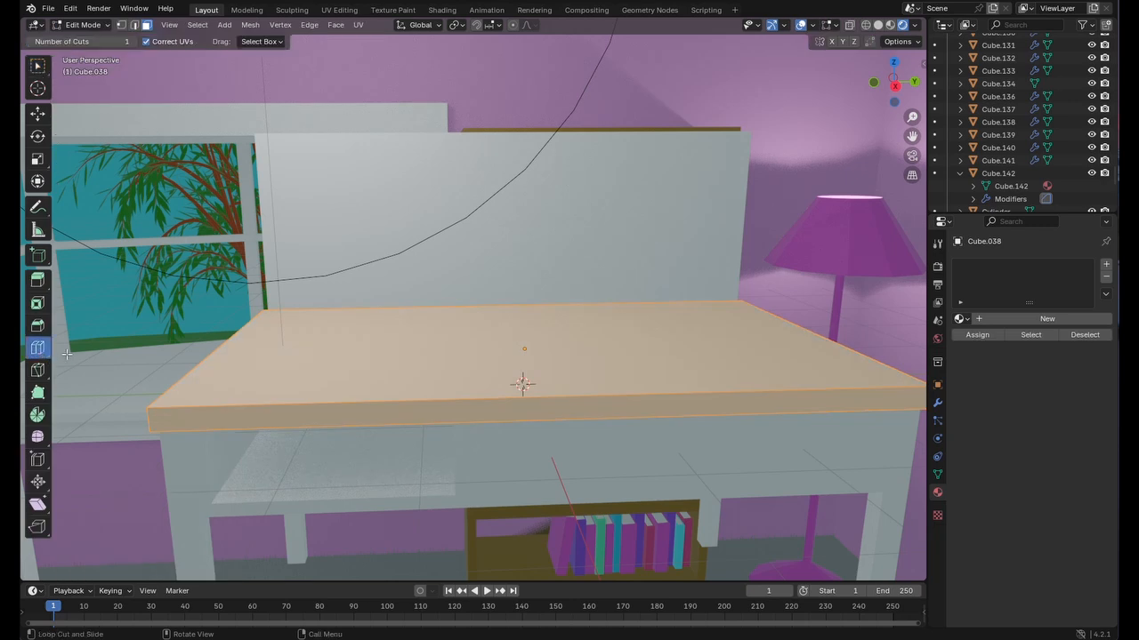
click(242, 345)
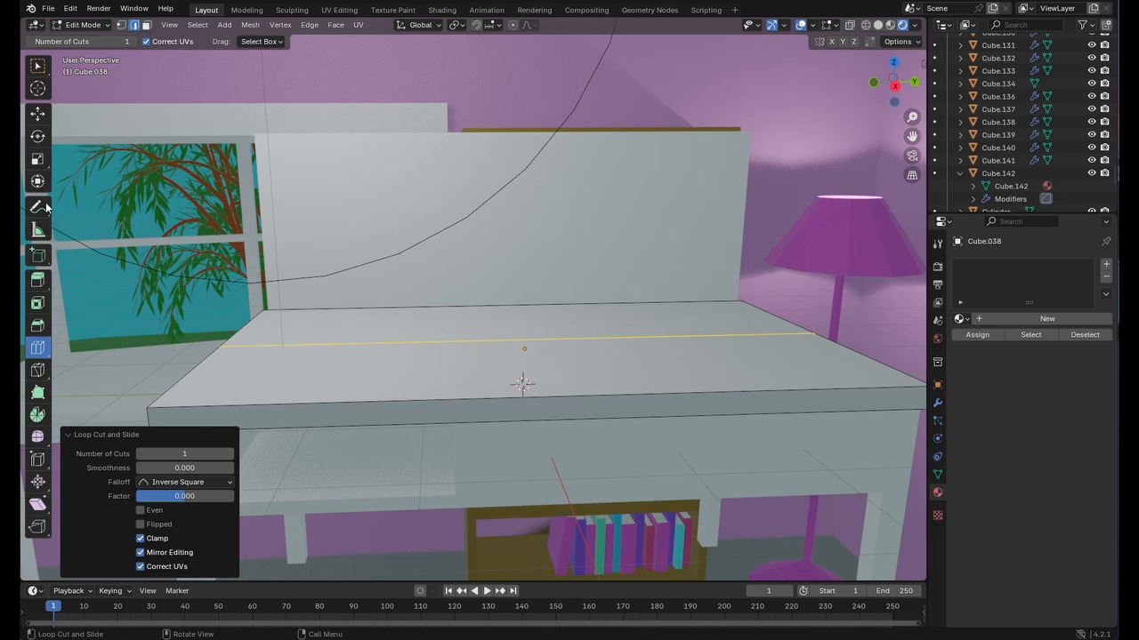
- Move the new edge loop about 1.2 m backward along X, next to the desk's back panel
click(38, 113)
middle_drag(425, 319, 554, 364)
scroll(562, 359, up, 2)
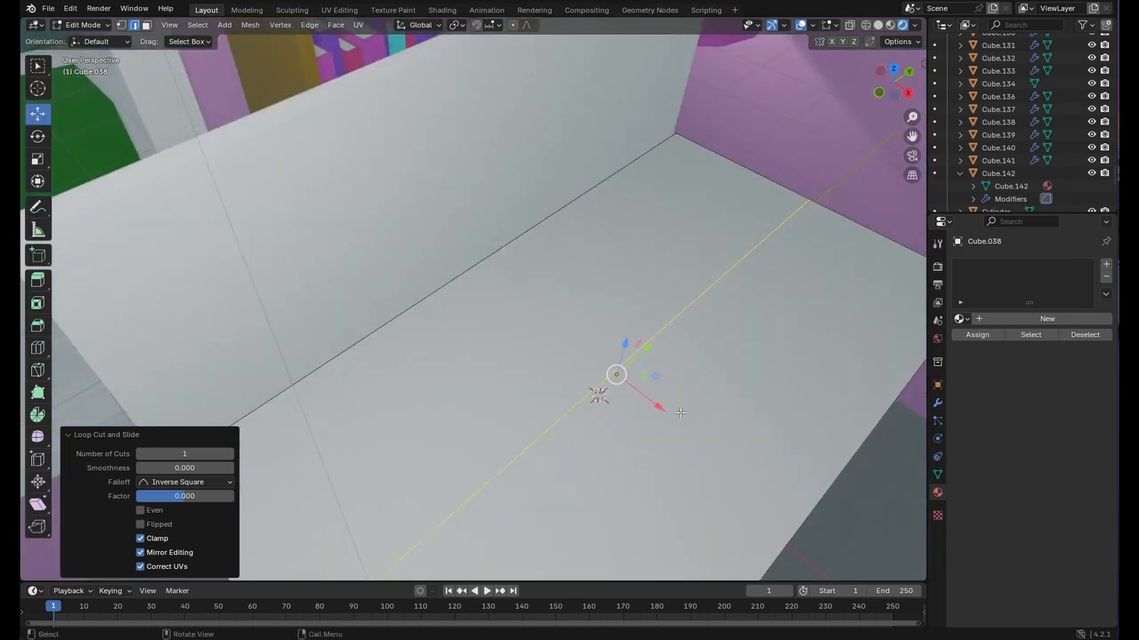
drag(664, 412, 524, 351)
middle_drag(694, 365, 615, 346)
scroll(634, 350, down, 4)
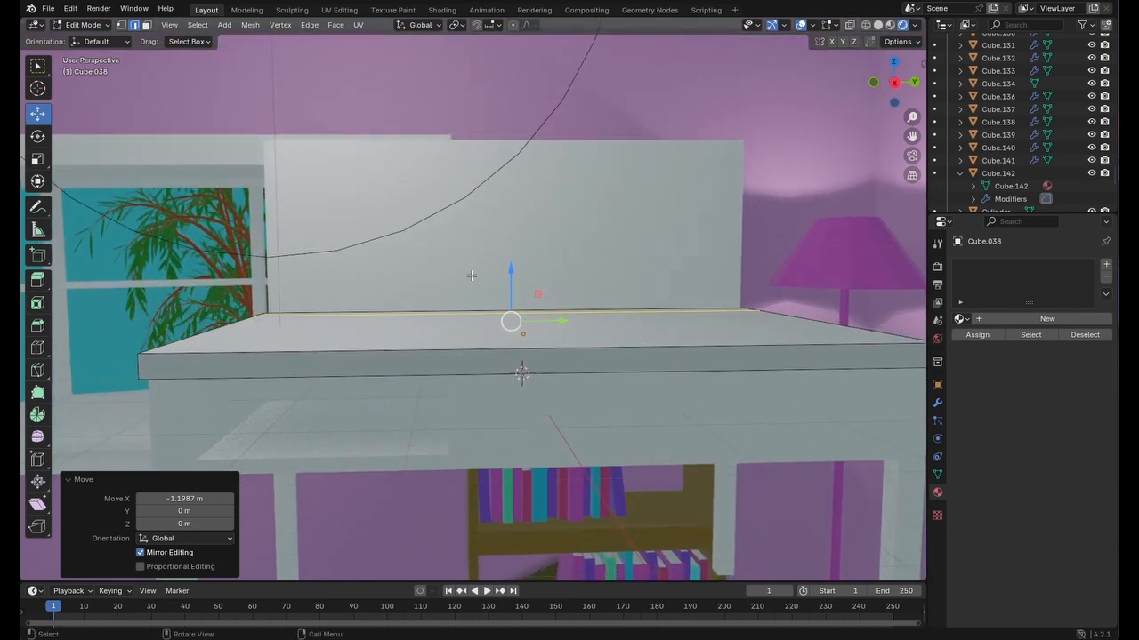
- Return to Object Mode and assign the existing brown Material.001 to the slab
click(86, 25)
click(91, 38)
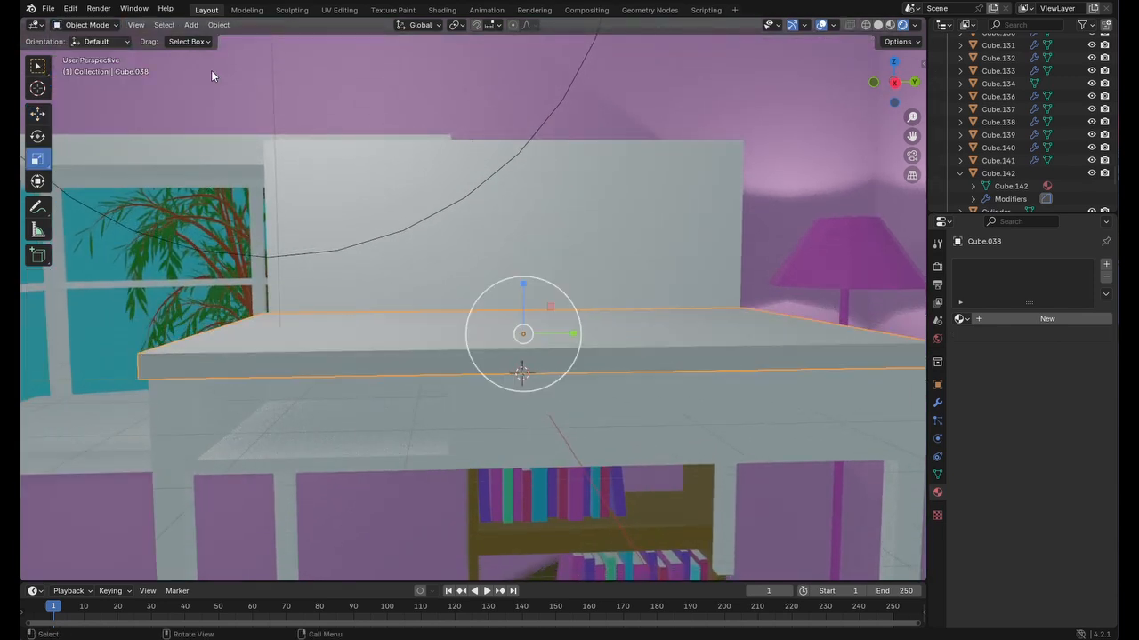
click(965, 318)
click(909, 348)
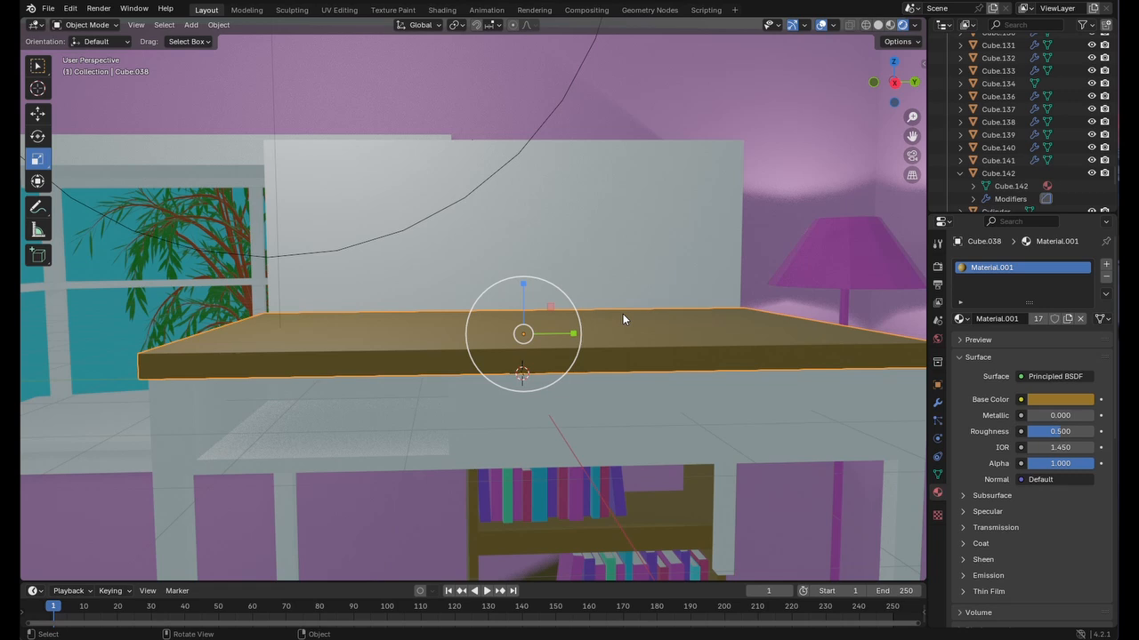
- Add a second 2 m cube at the world origin for the front compartment's cover
scroll(579, 281, down, 10)
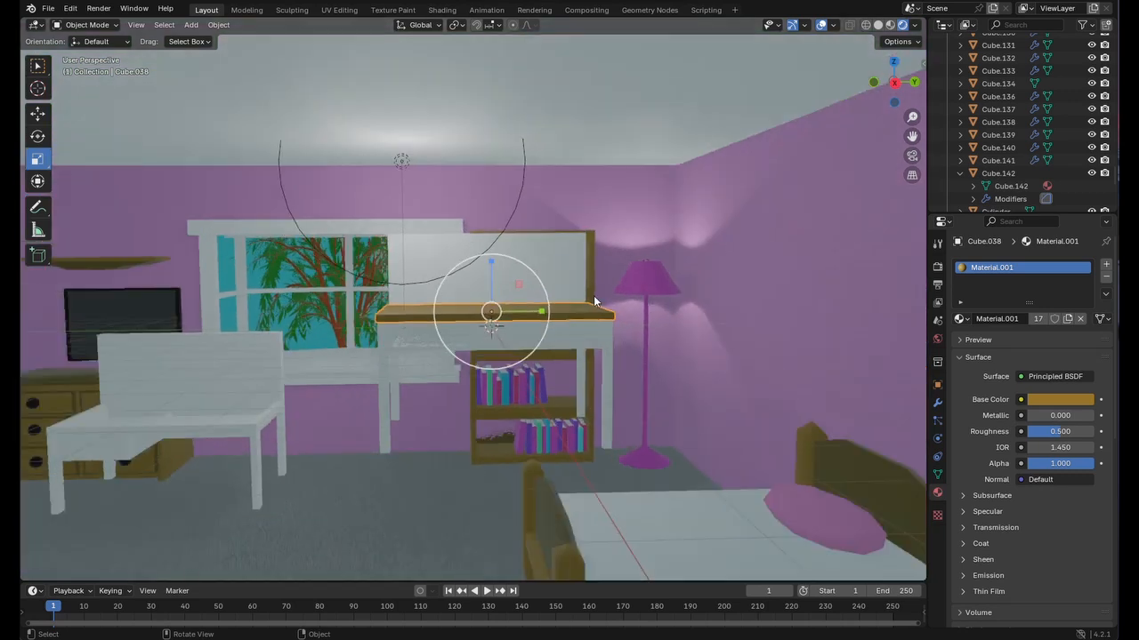
scroll(593, 295, down, 6)
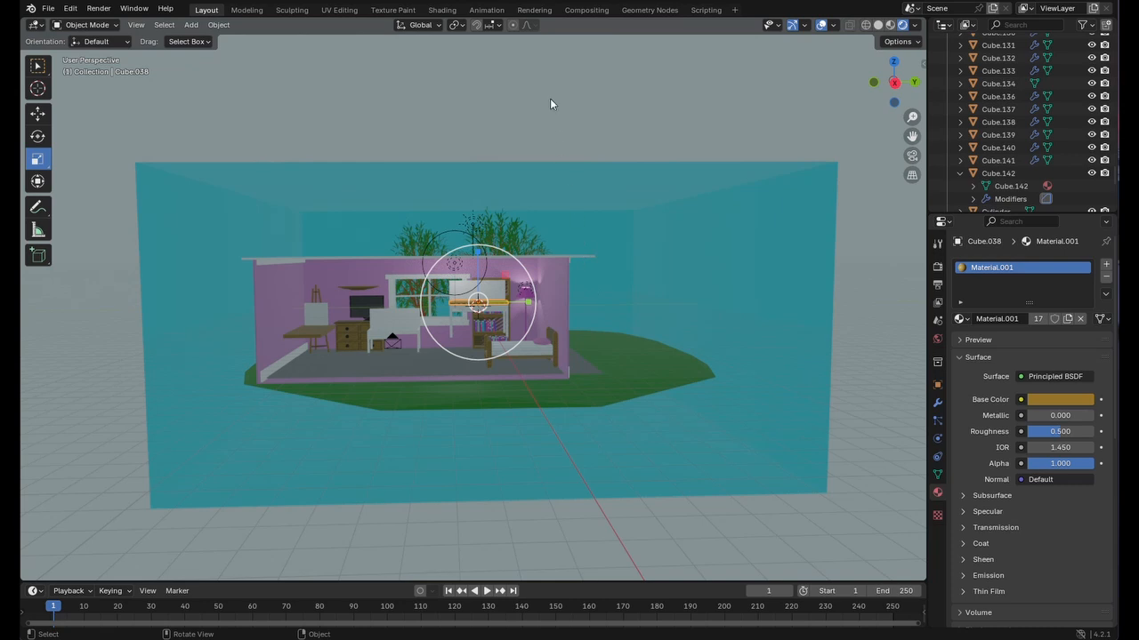
scroll(598, 338, up, 12)
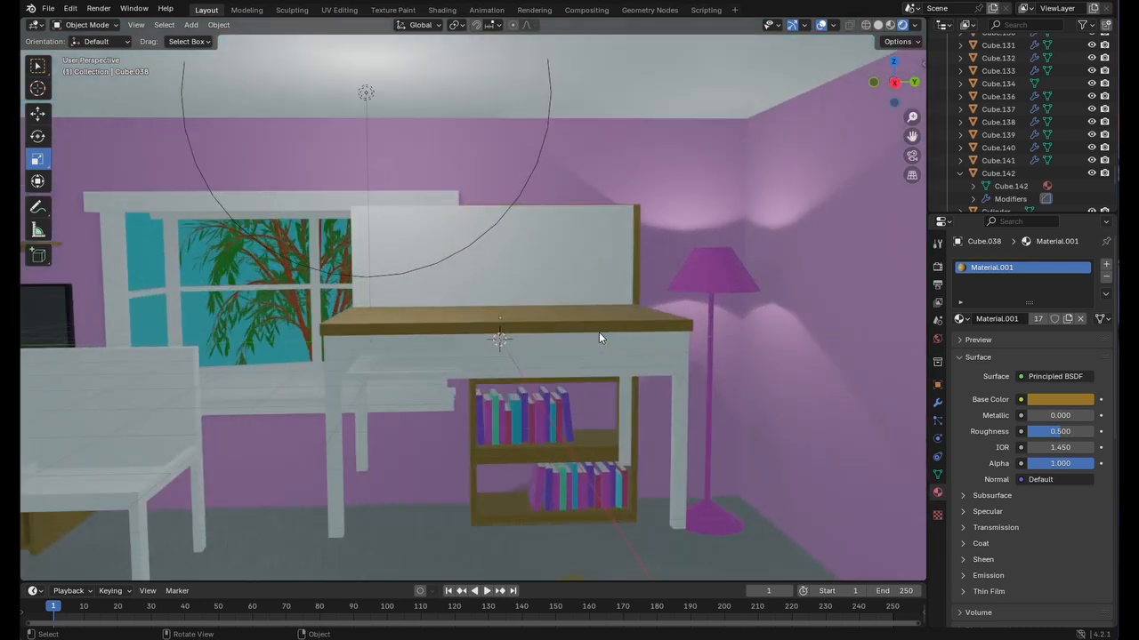
key(shift+a)
mouse_move(599, 332)
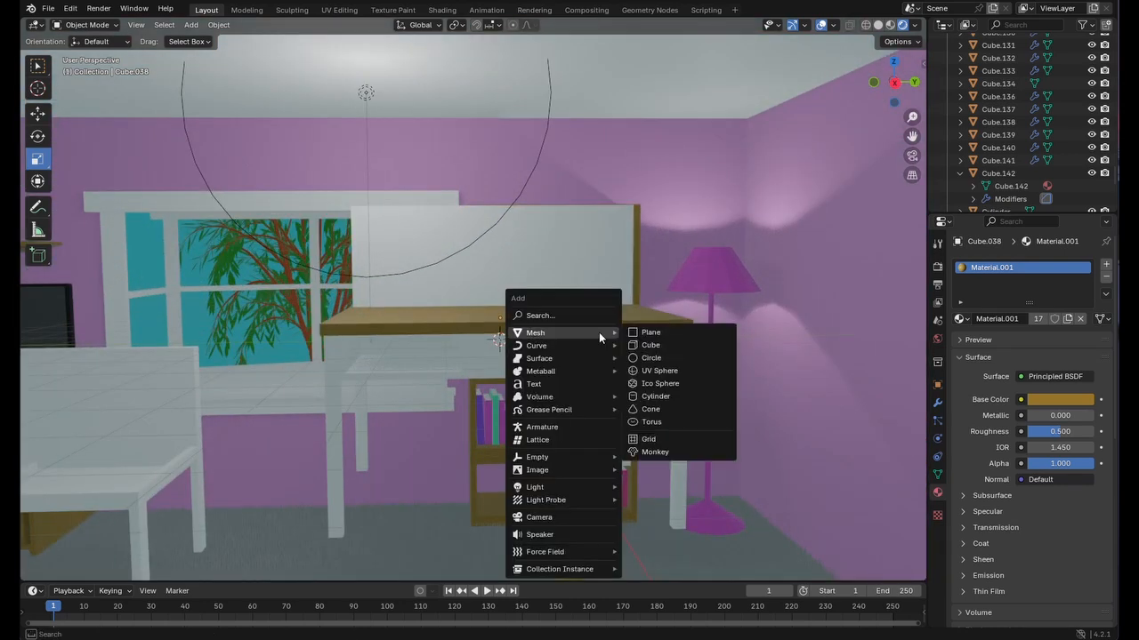
click(650, 345)
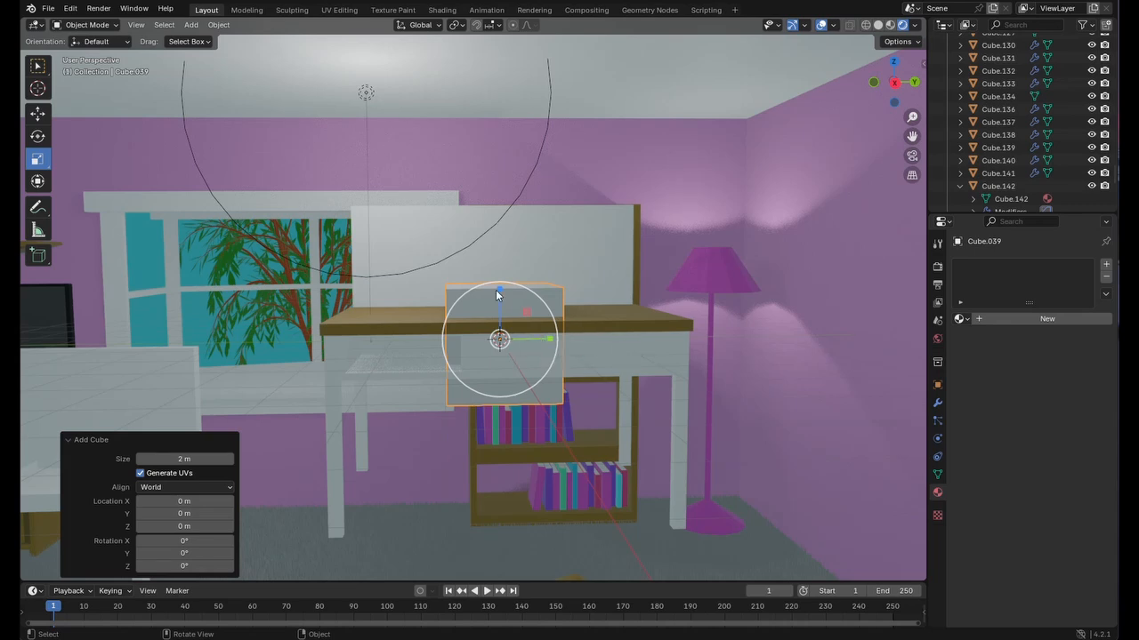
- Scale the new cube to about 0.312 along Z and about -0.066 along X to form a thin upright panel
drag(499, 286, 511, 331)
middle_drag(585, 345, 514, 375)
scroll(492, 377, up, 6)
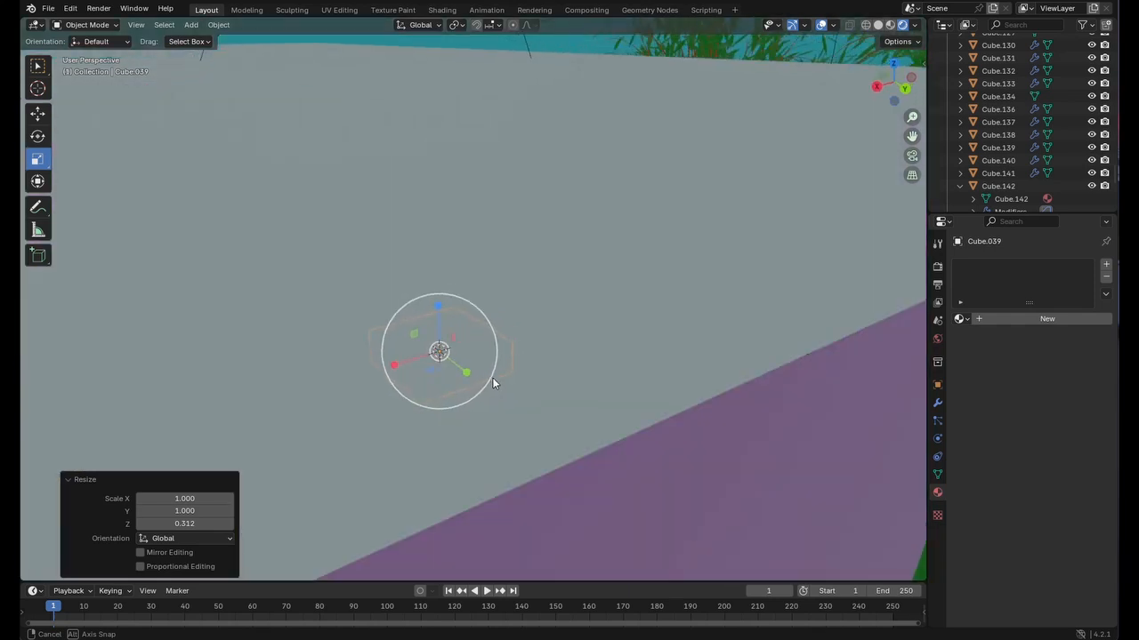
drag(395, 369, 440, 353)
scroll(562, 350, down, 8)
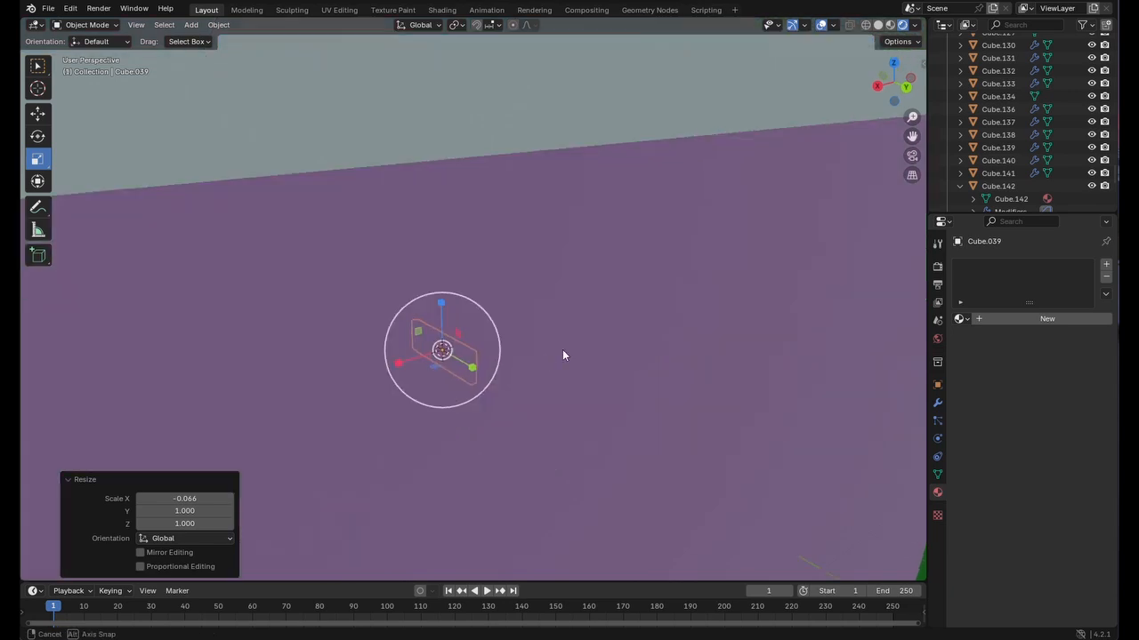
- Move the thin panel about -1.82 m along Y and 1.71 m along X to the desk's open front compartment
middle_drag(616, 327, 600, 329)
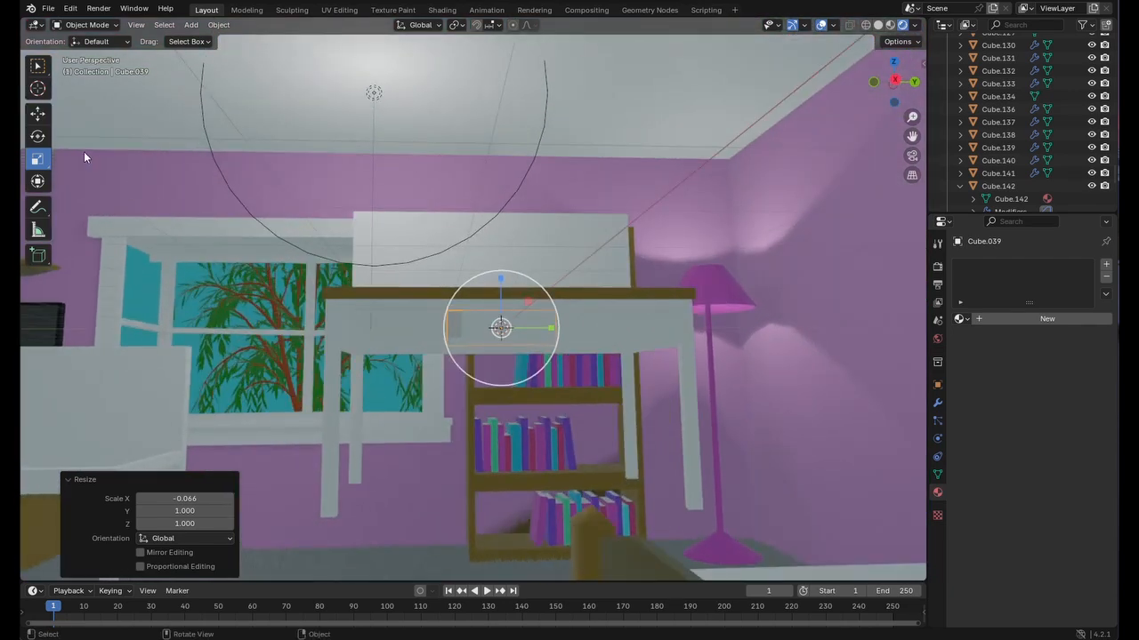
click(37, 112)
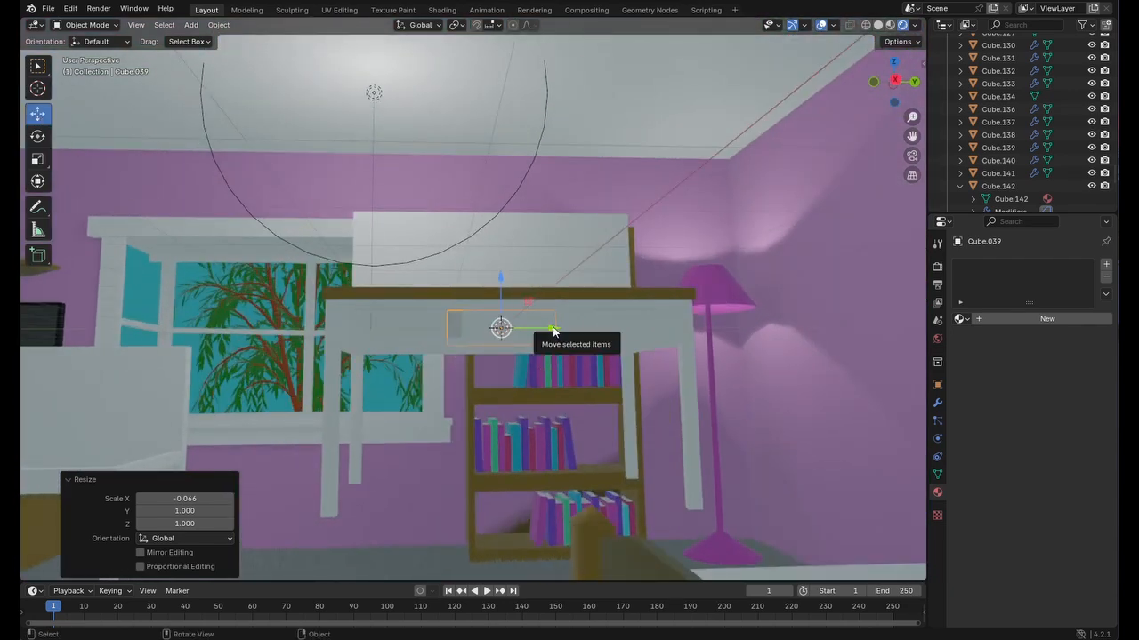
drag(553, 332, 452, 331)
middle_drag(525, 321, 460, 335)
scroll(461, 333, up, 3)
scroll(366, 344, down, 1)
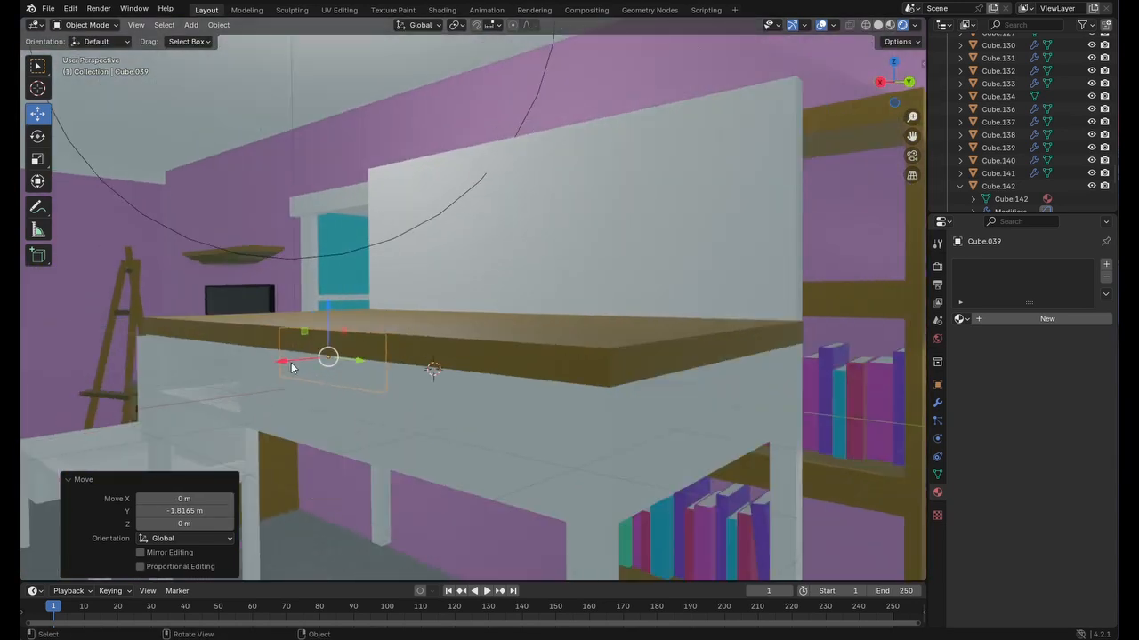
drag(291, 362, 128, 381)
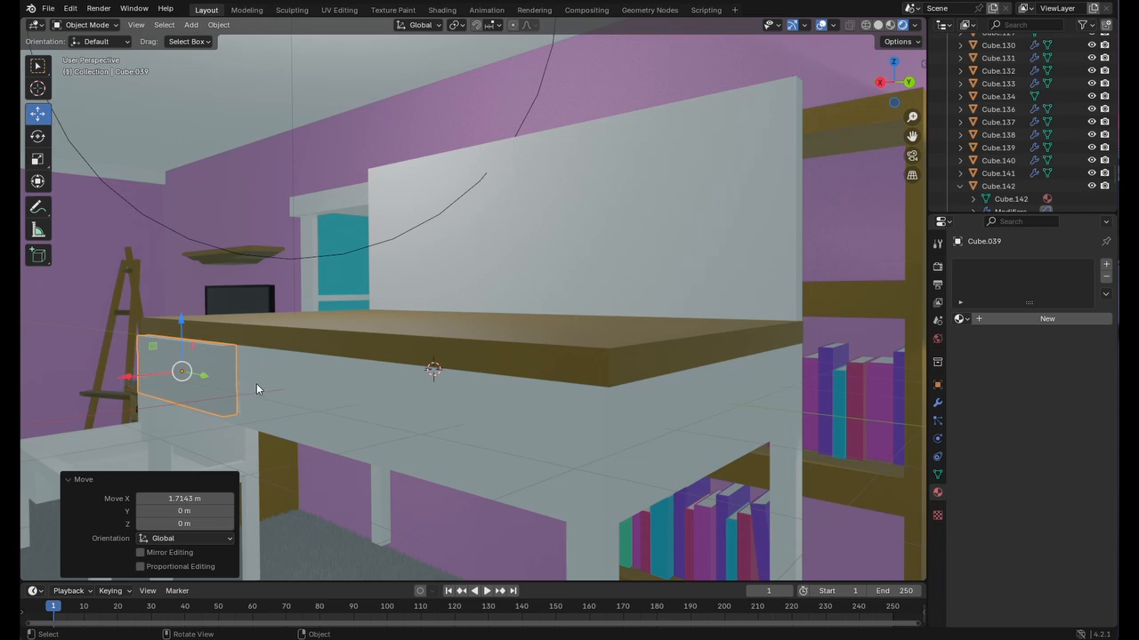
middle_drag(259, 381, 759, 365)
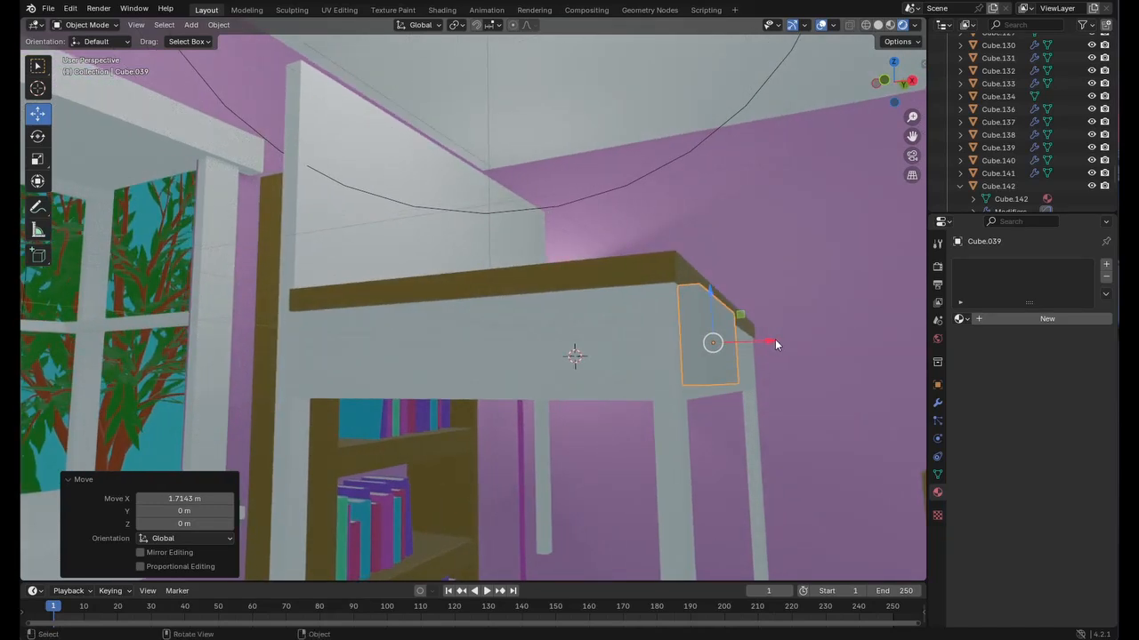
- Nudge the compartment cover about 0.002 m along X and scale it to about 0.878 along Z
drag(775, 344, 773, 346)
middle_drag(774, 346, 711, 364)
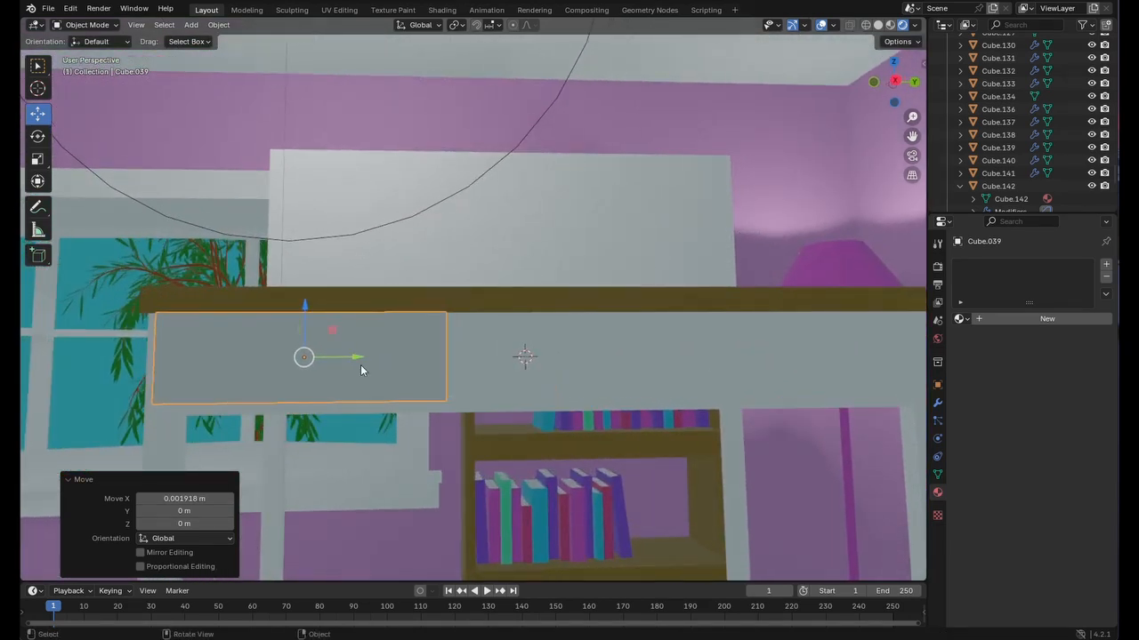
click(37, 159)
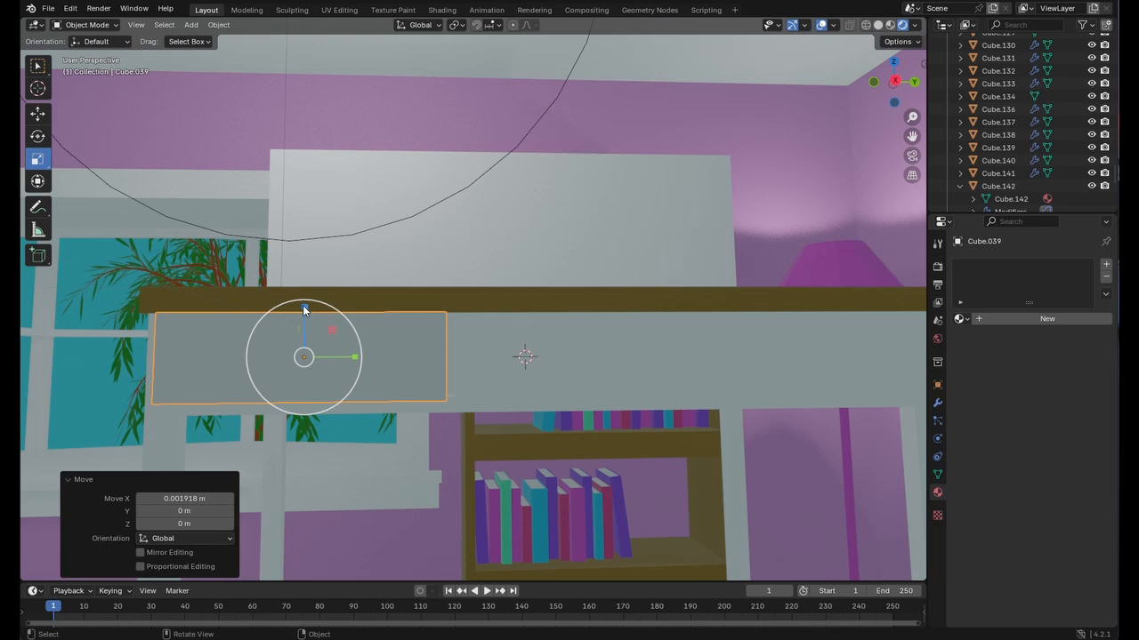
drag(303, 309, 301, 314)
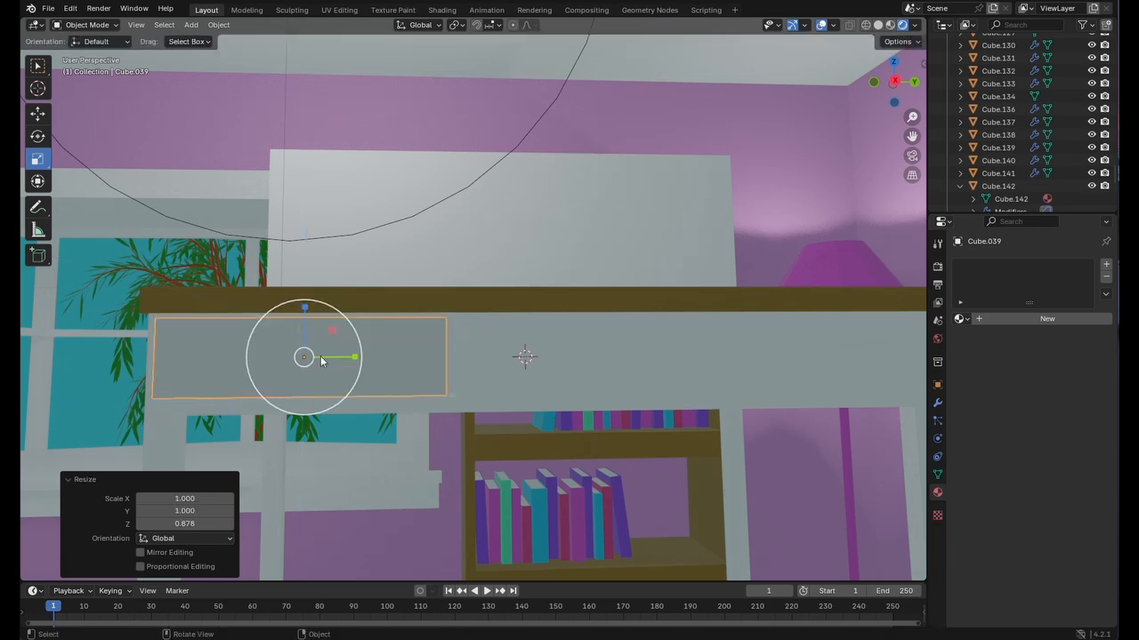
- Move the compartment cover about 0.093 m along Y and scale it to about 1.025 along Y
click(38, 116)
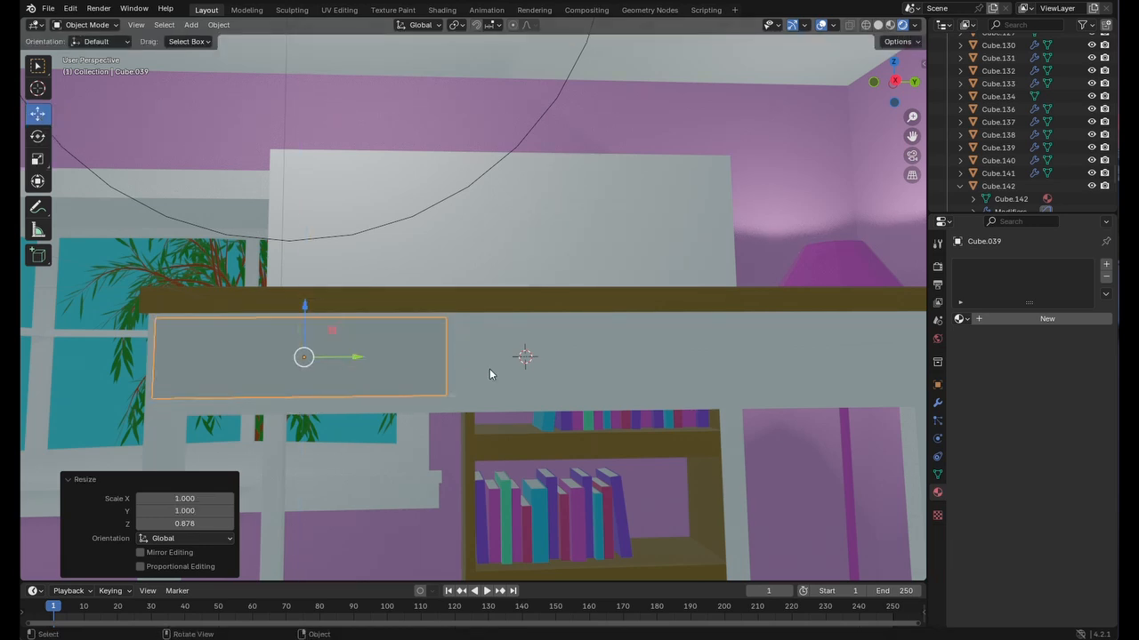
middle_drag(489, 368, 496, 373)
drag(363, 376, 382, 371)
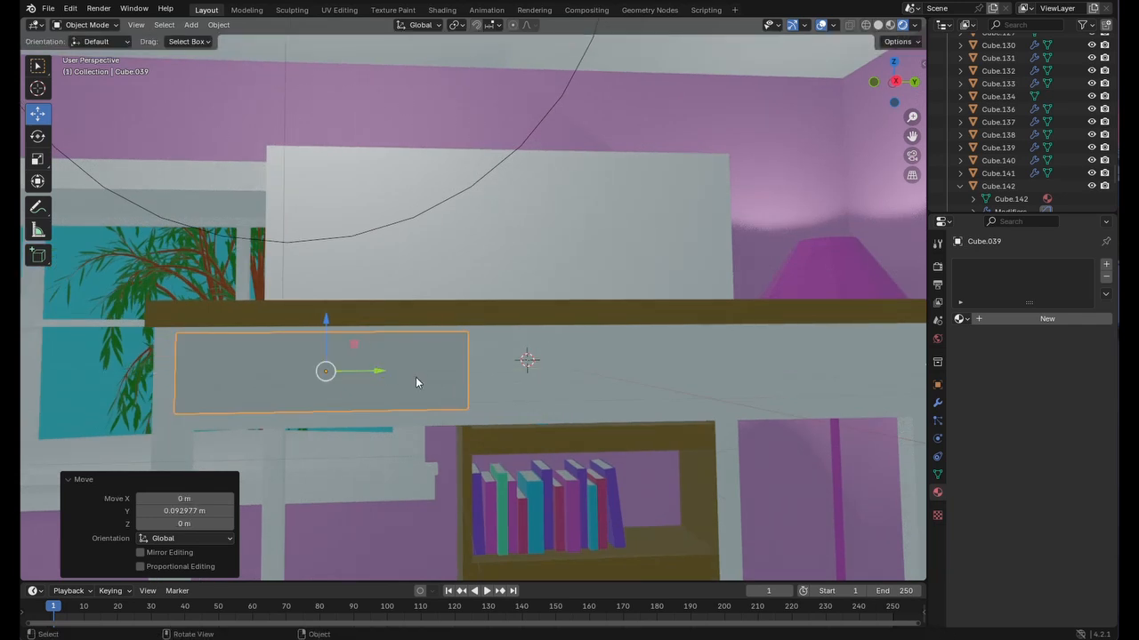
middle_drag(504, 393, 520, 384)
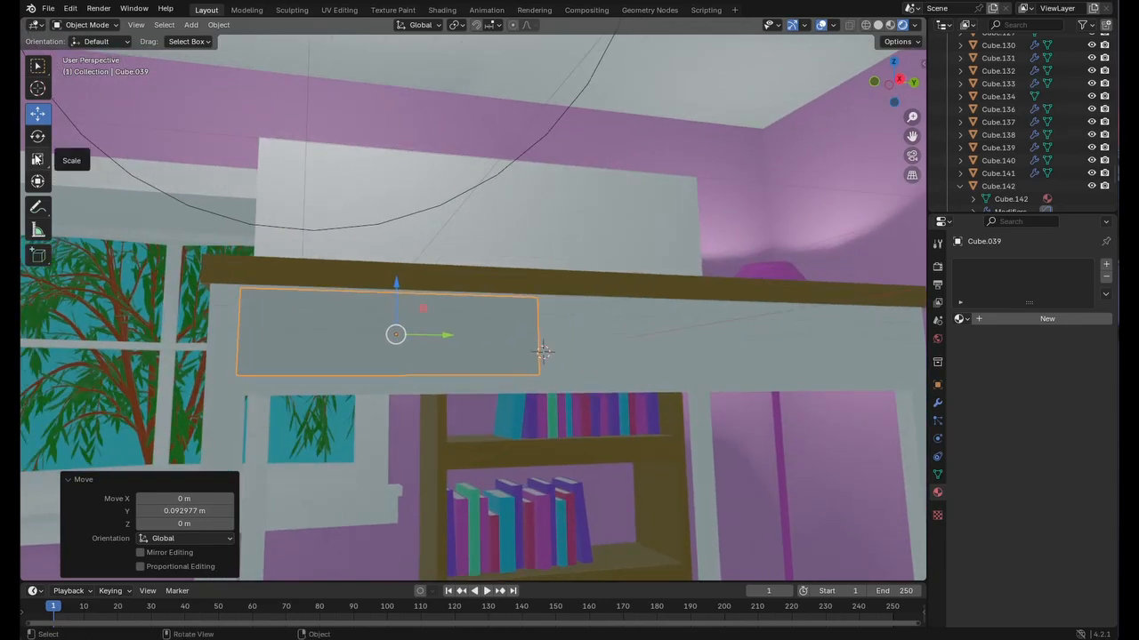
click(38, 159)
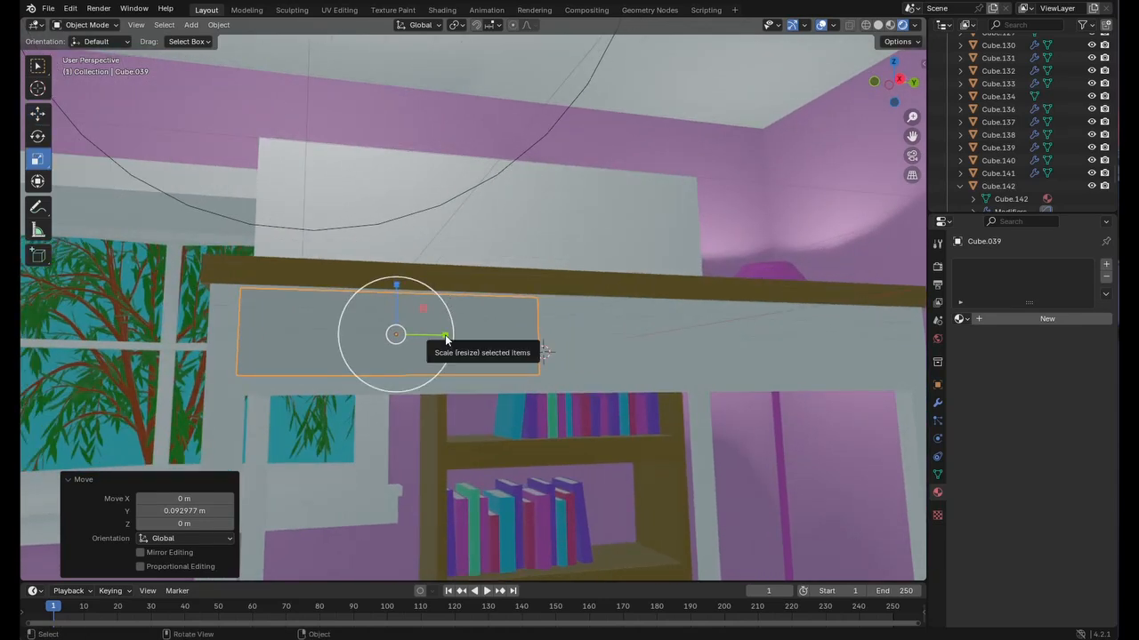
drag(445, 338, 451, 336)
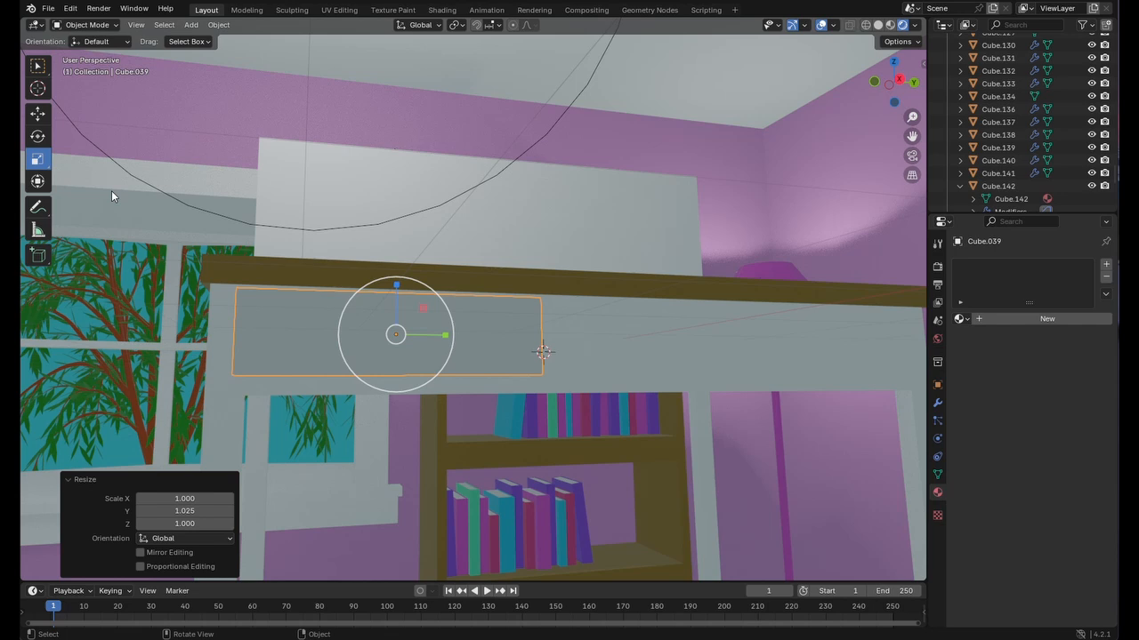
- Adjust the compartment cover's height with moves of about 0.009 m and -0.016 m along Z
click(37, 112)
mouse_move(397, 282)
mouse_down()
mouse_move(396, 322)
mouse_move(416, 290)
mouse_up()
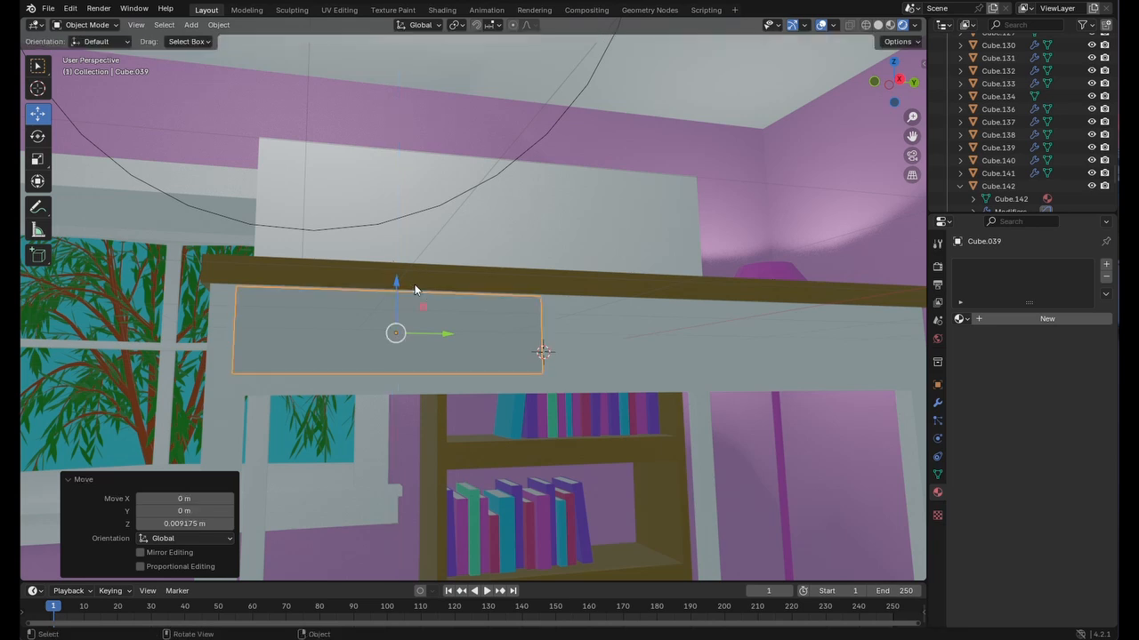
scroll(648, 350, up, 2)
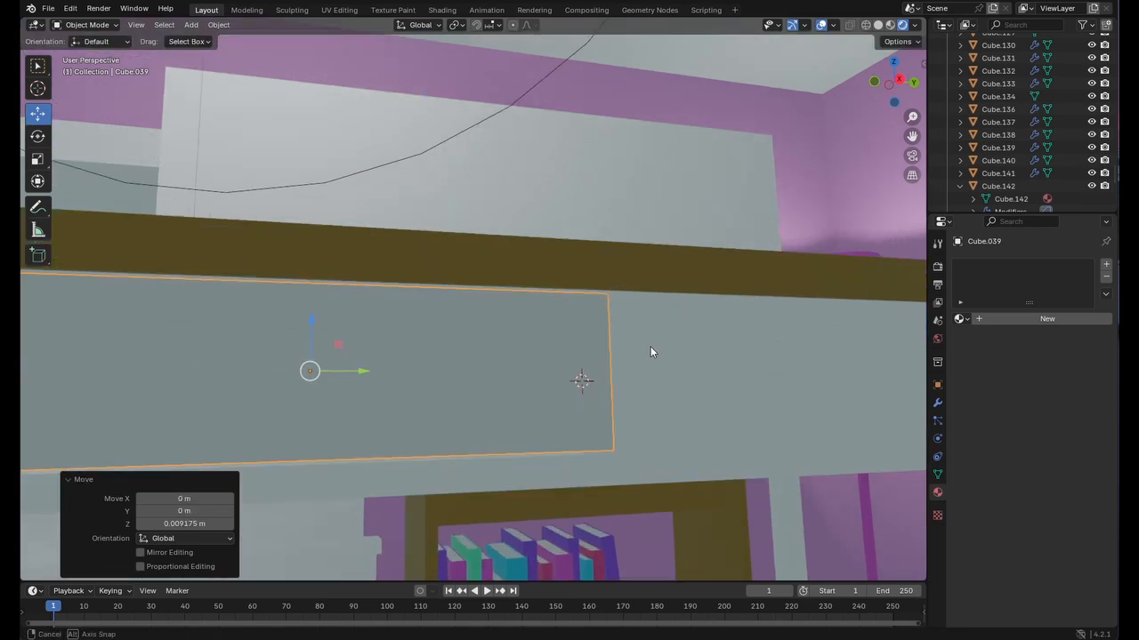
middle_drag(650, 346, 654, 350)
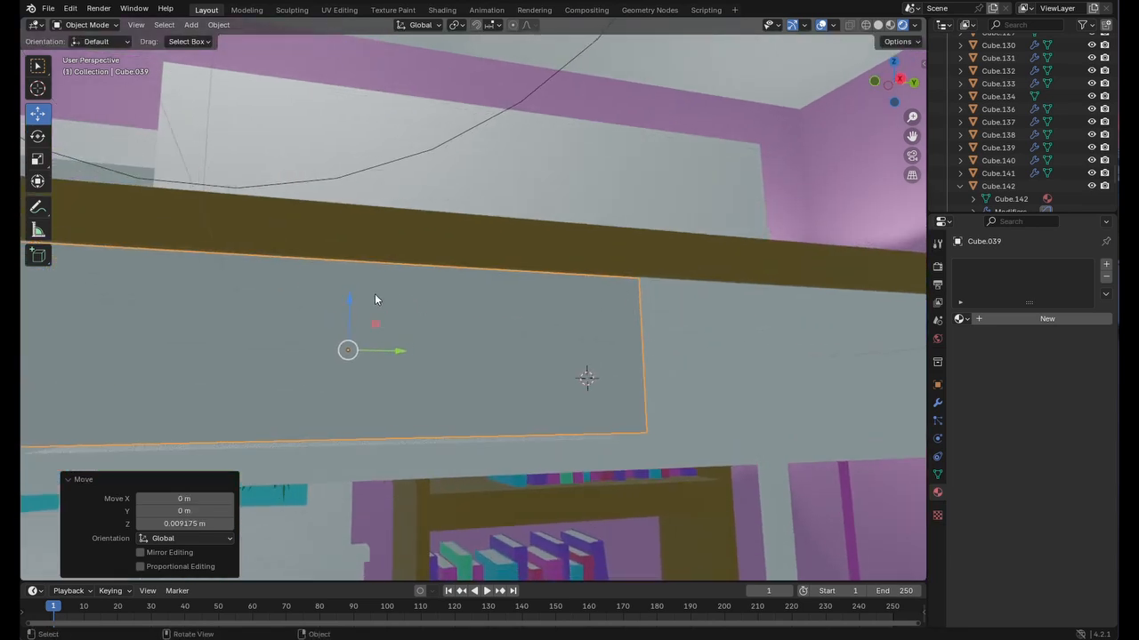
drag(350, 297, 347, 303)
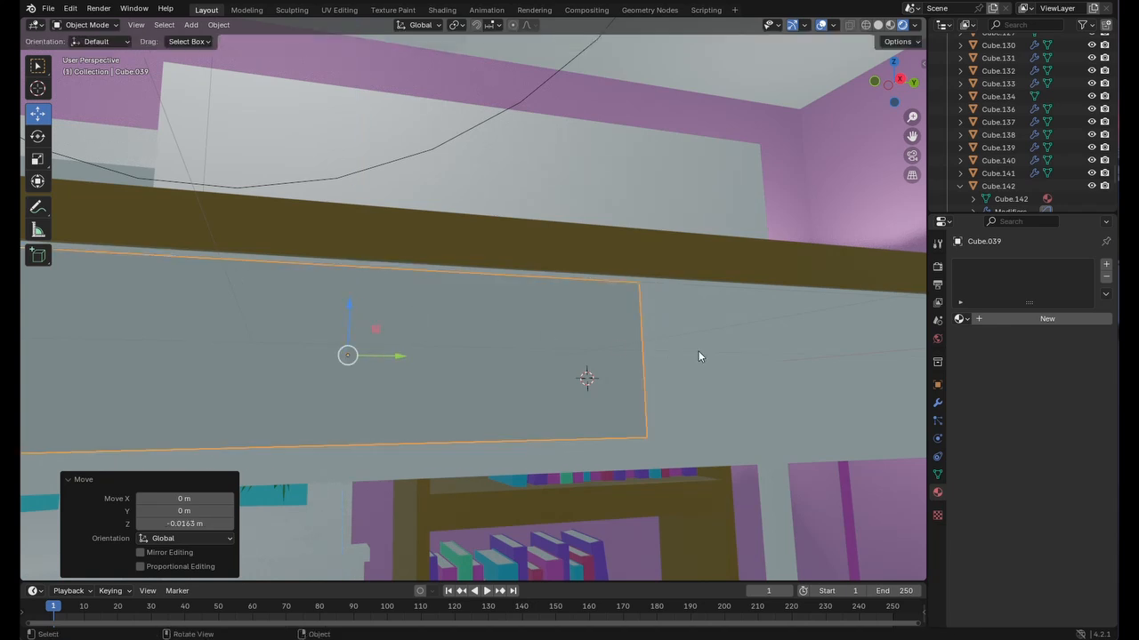
- Assign the existing brown Material.001 to the front compartment cover
click(734, 375)
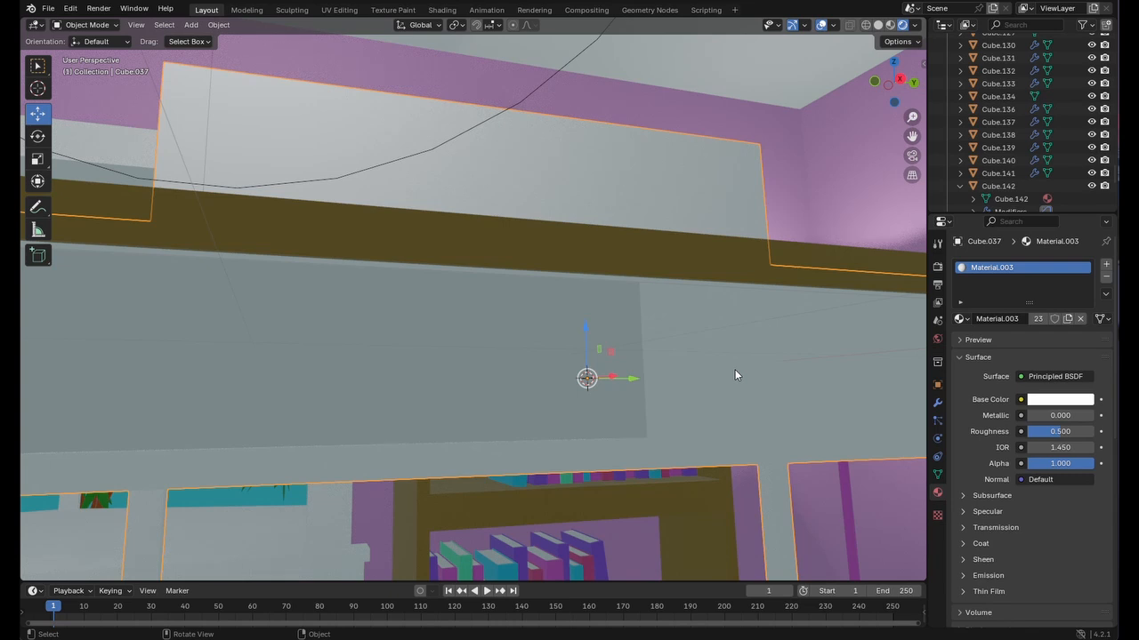
middle_drag(735, 374, 663, 374)
click(367, 360)
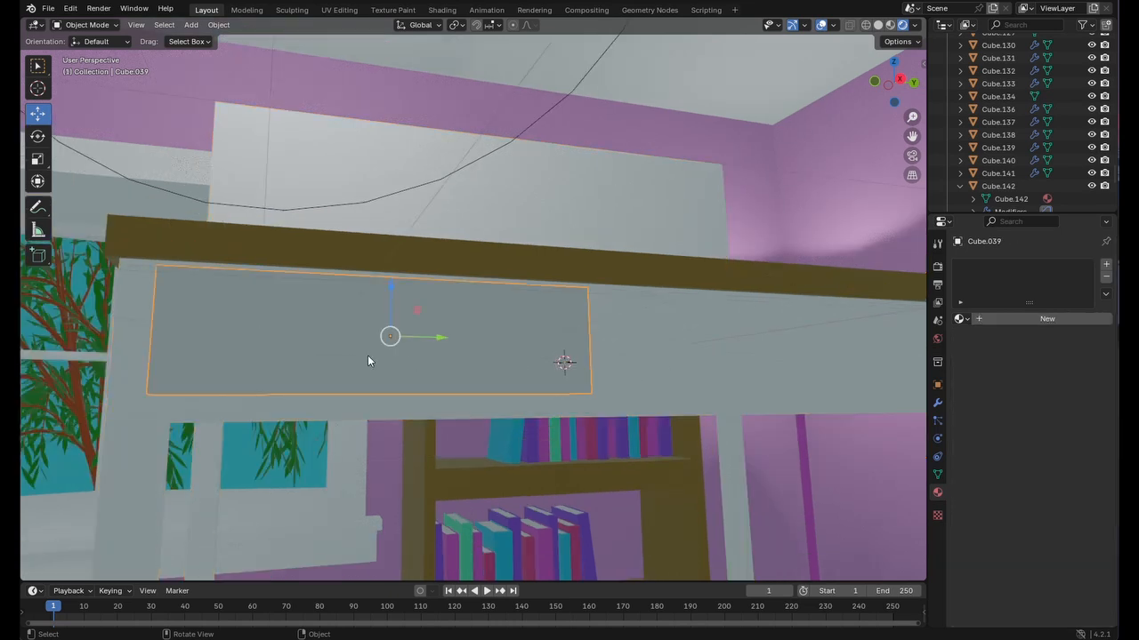
click(960, 317)
click(903, 351)
scroll(662, 364, down, 8)
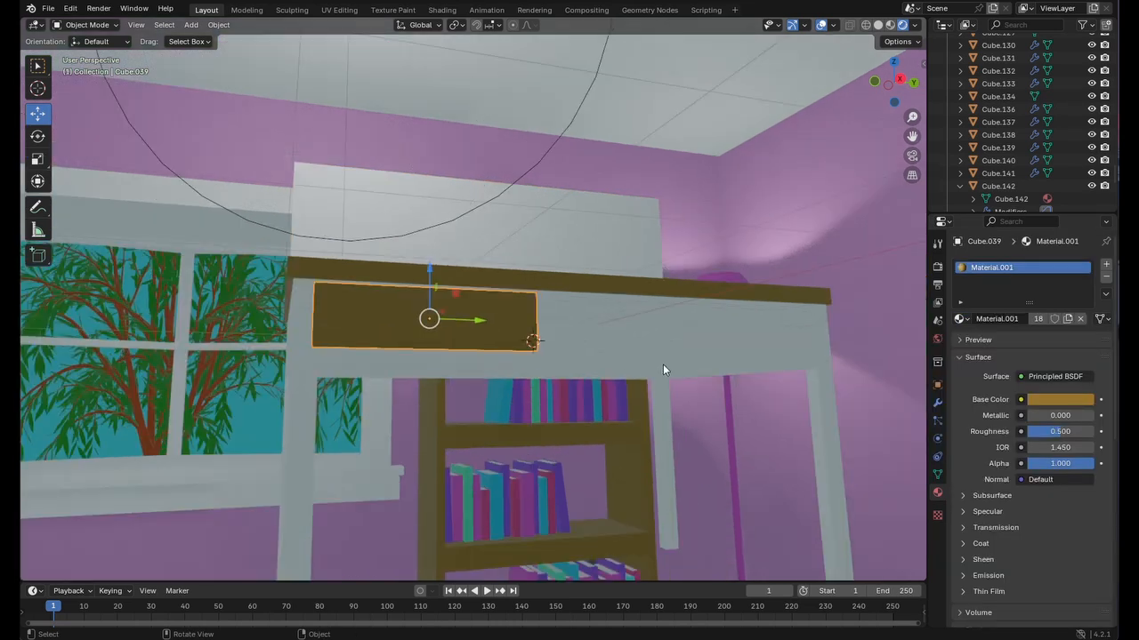
scroll(650, 374, up, 6)
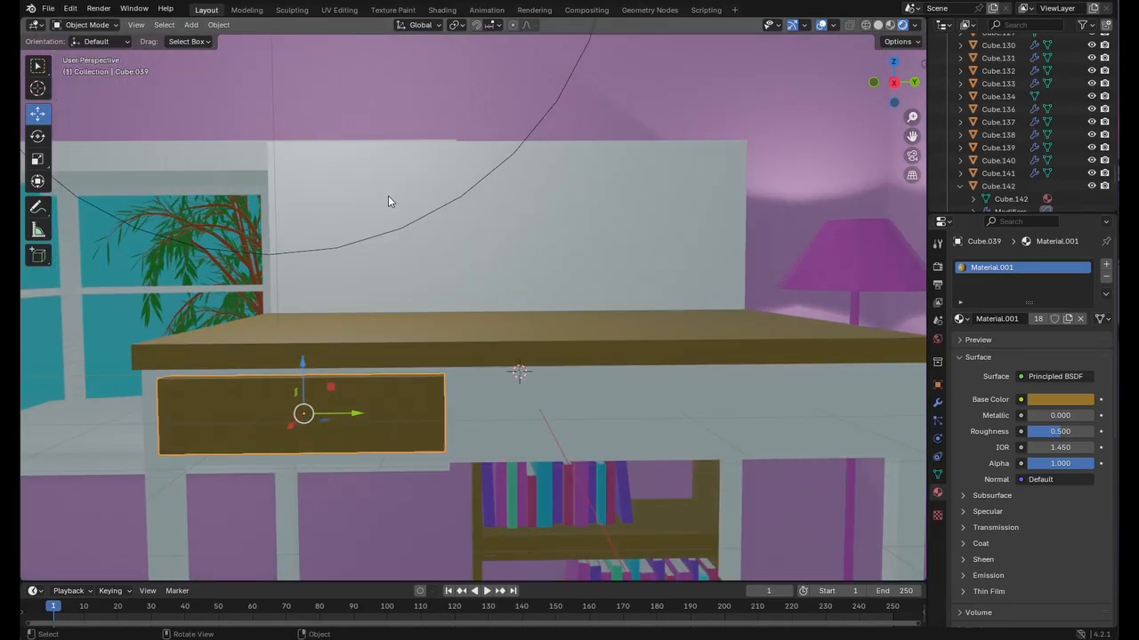
- Select the white desk, save the scene file and enter Edit Mode on the desk
click(615, 259)
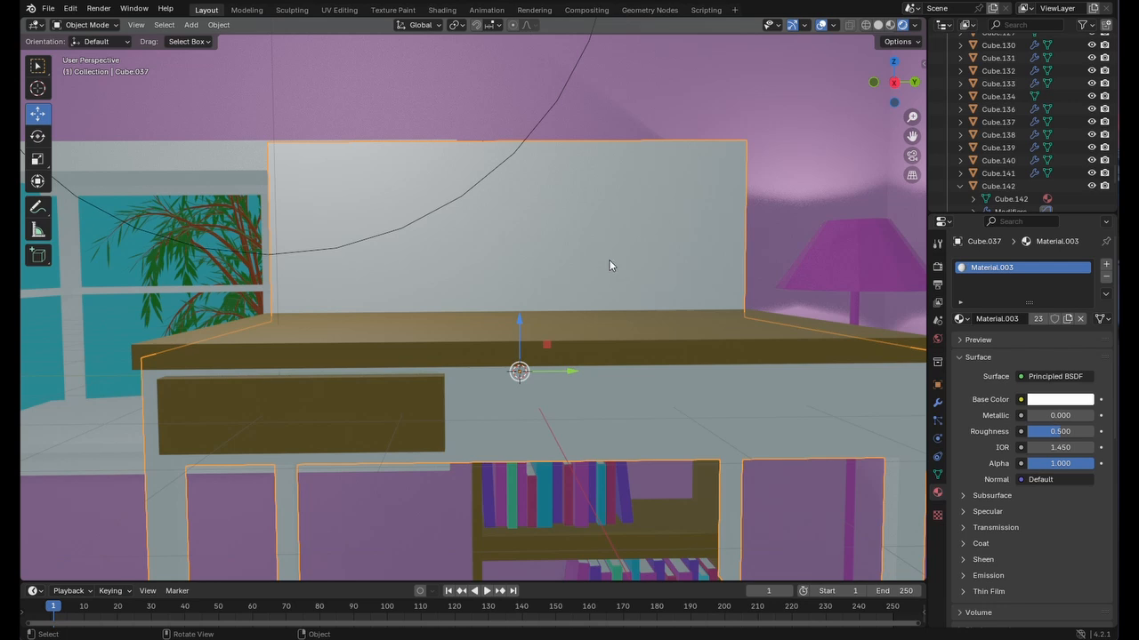
click(49, 8)
click(69, 92)
click(67, 27)
click(86, 53)
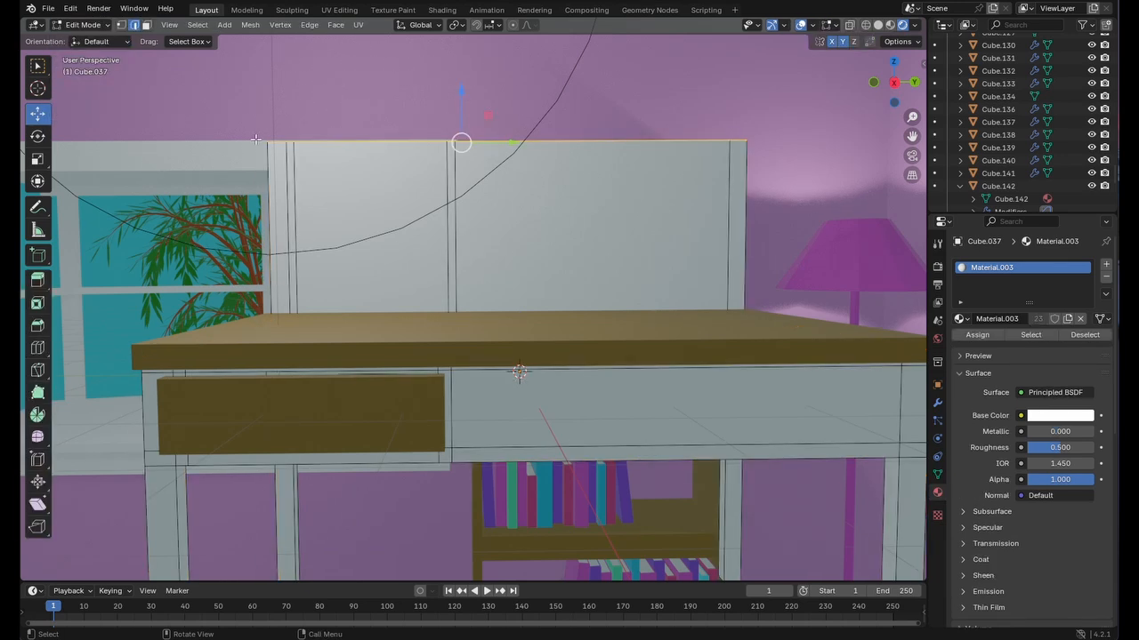
- Add a horizontal loop cut across the desk's back panel and move it about -0.57 m along Z
middle_drag(591, 236, 116, 196)
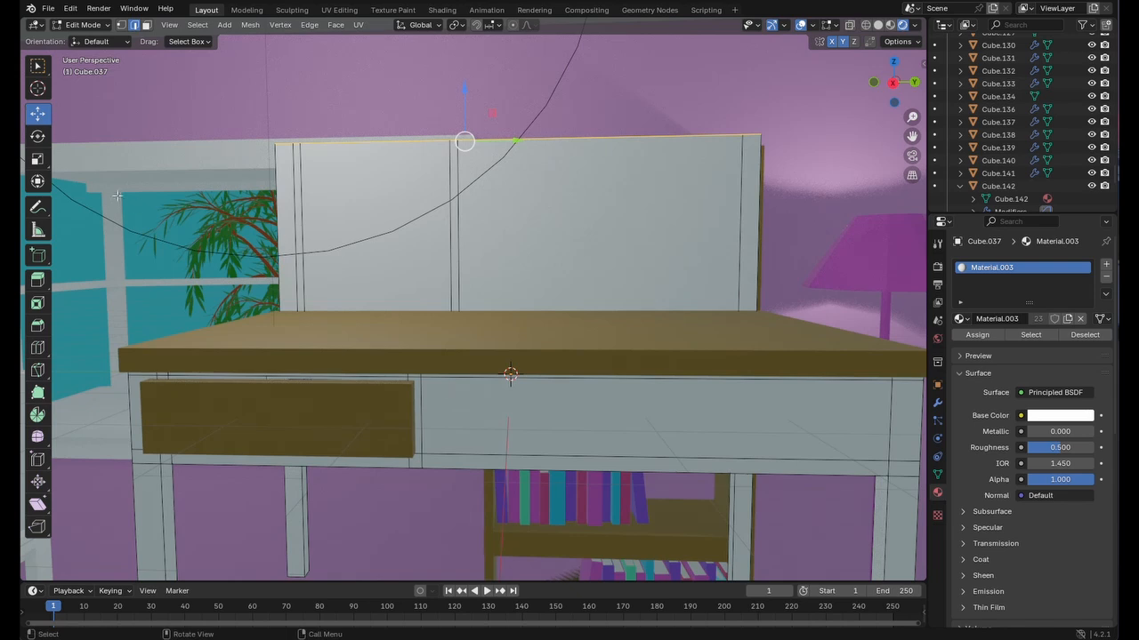
click(38, 348)
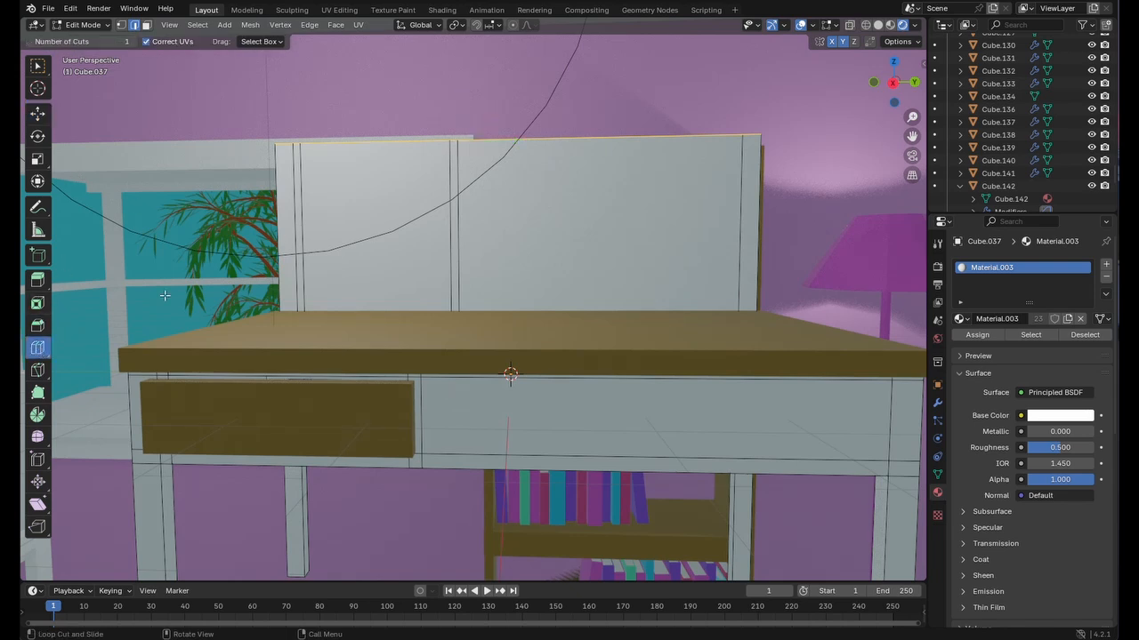
click(305, 232)
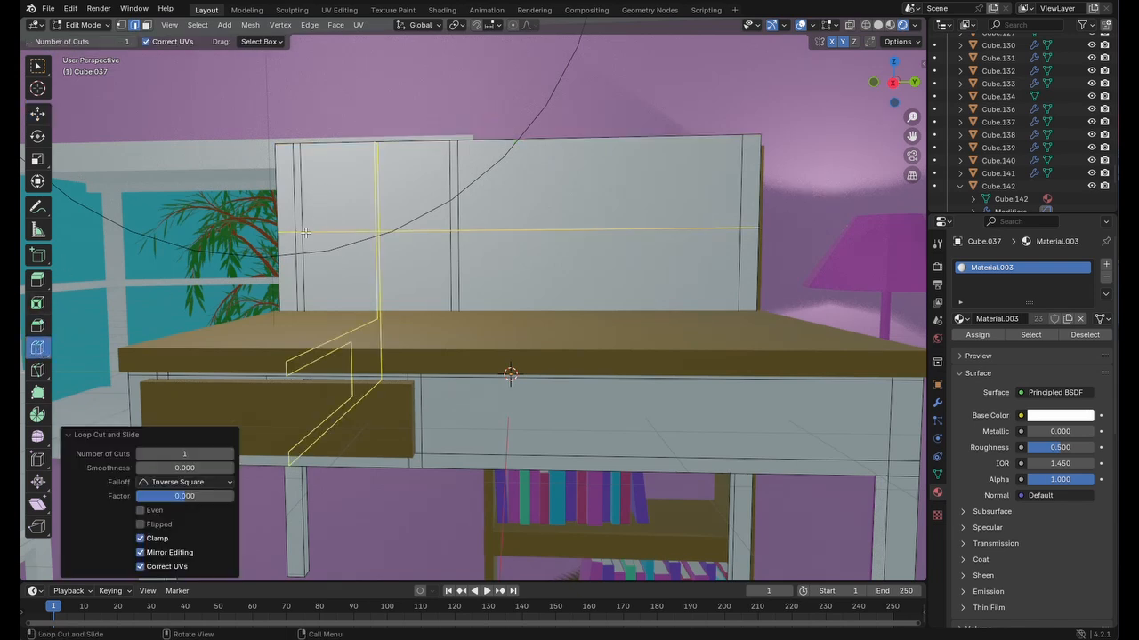
click(37, 114)
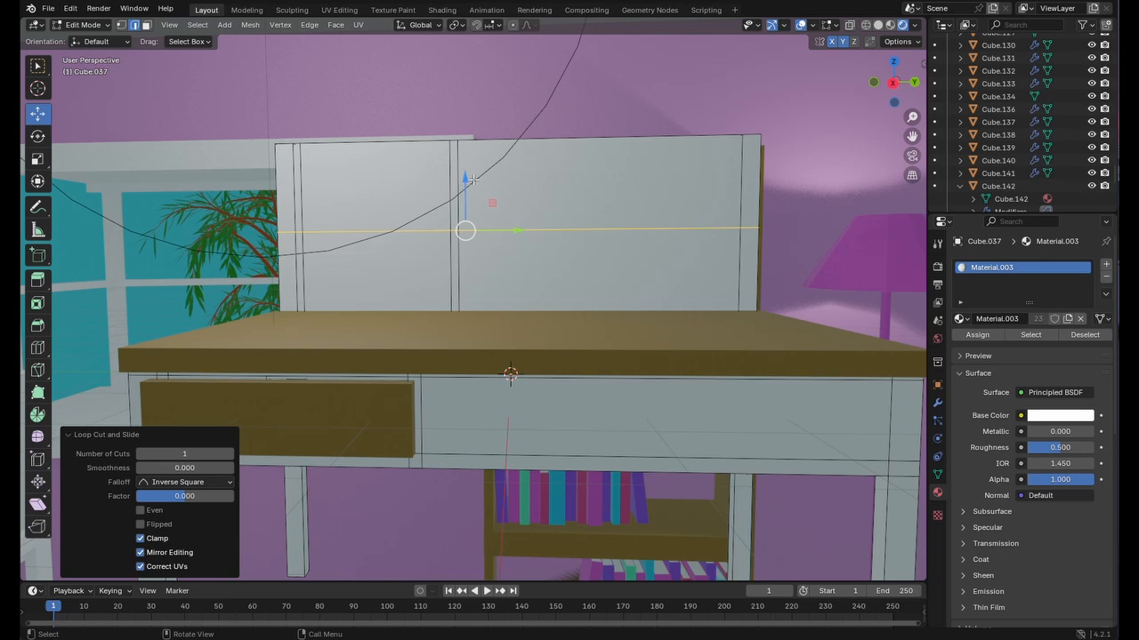
drag(468, 189, 477, 230)
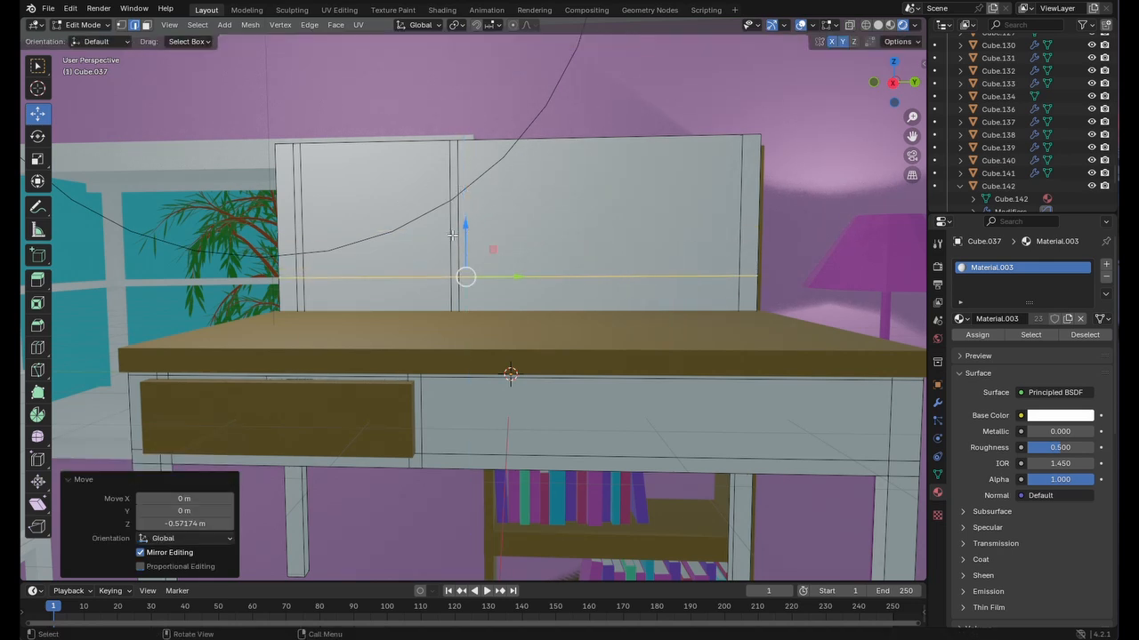
- Add a second horizontal loop cut above the first on the back panel and move it about -0.36 m along Z
click(37, 348)
click(311, 213)
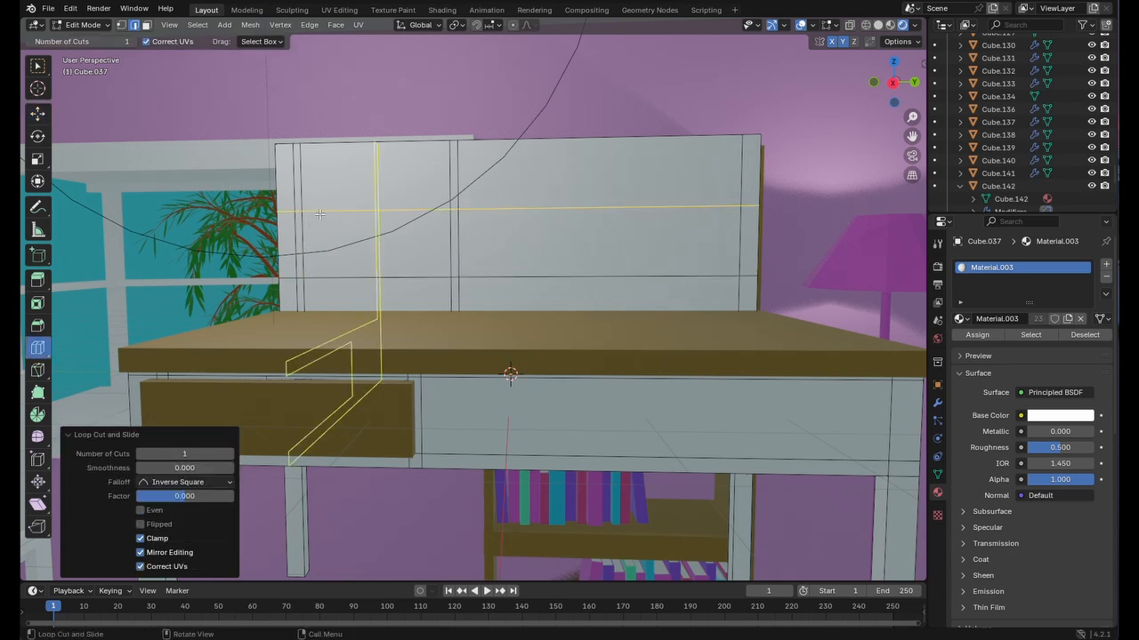
click(37, 113)
drag(464, 167, 468, 192)
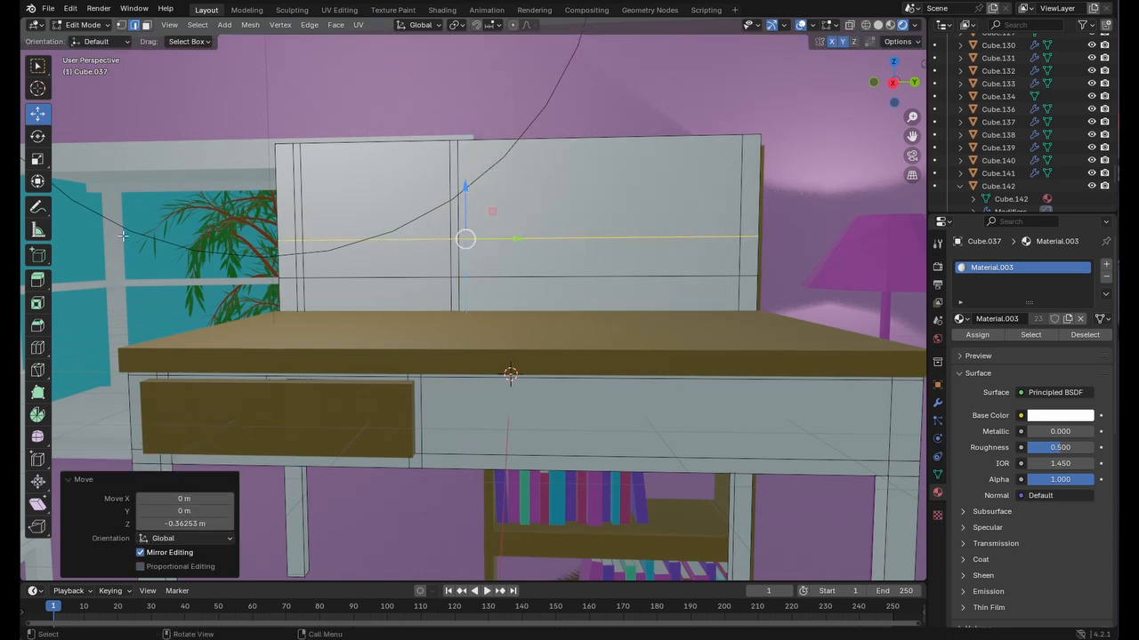
- Add three more horizontal loop cuts across the upper part of the back panel, each at factor 0
click(36, 351)
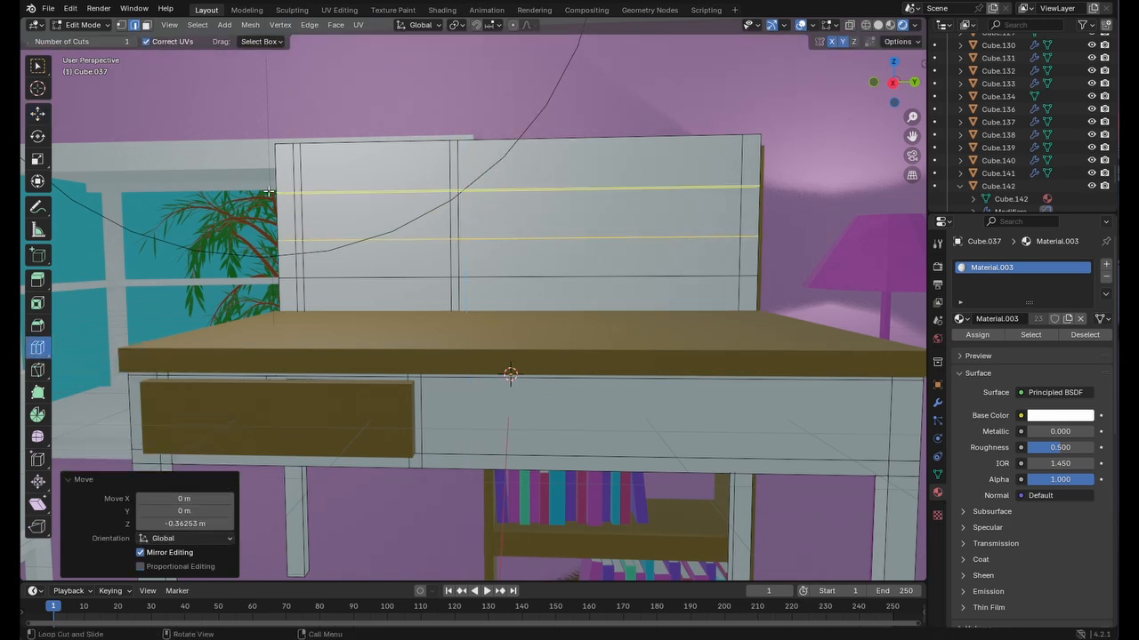
click(278, 193)
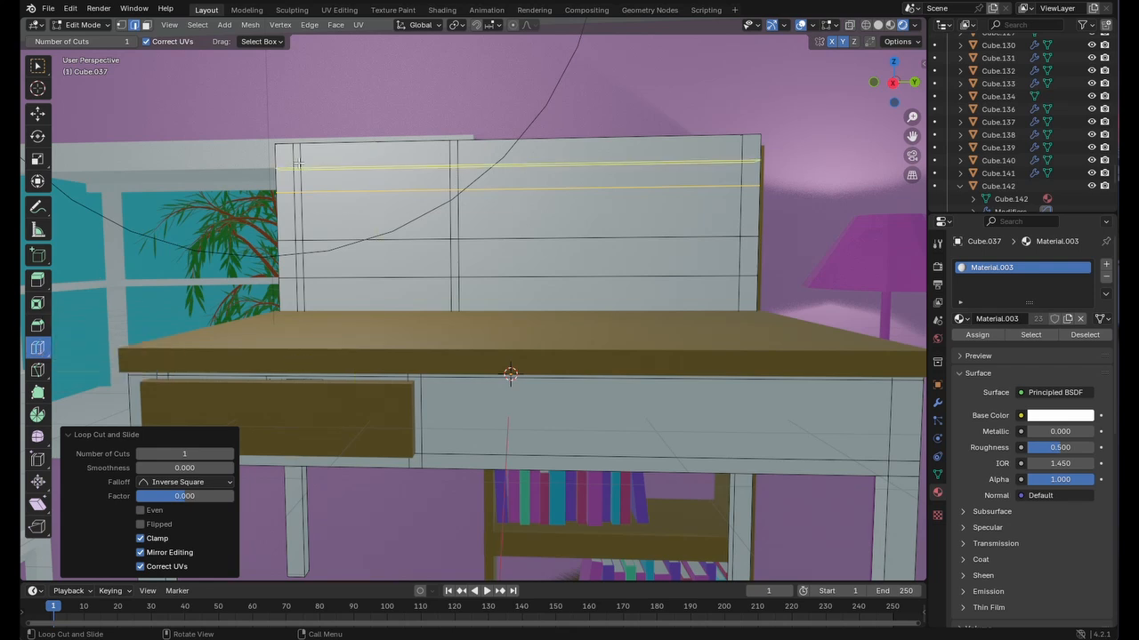
click(295, 212)
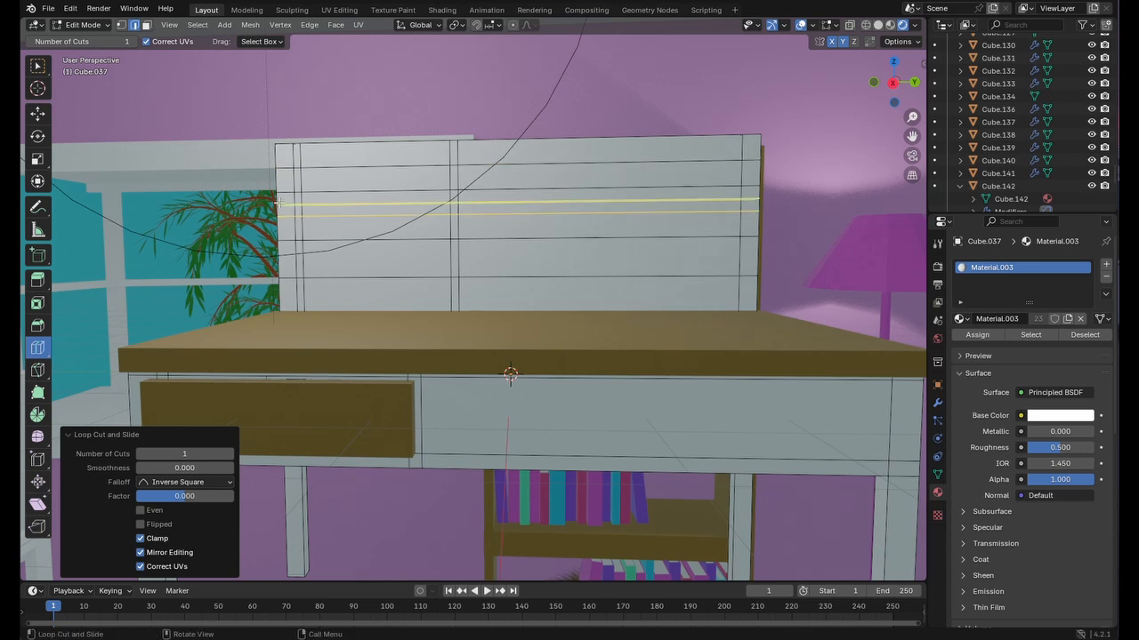
- Leave the Loop Cut tool and save the scene file with the subdivided back panel
click(36, 69)
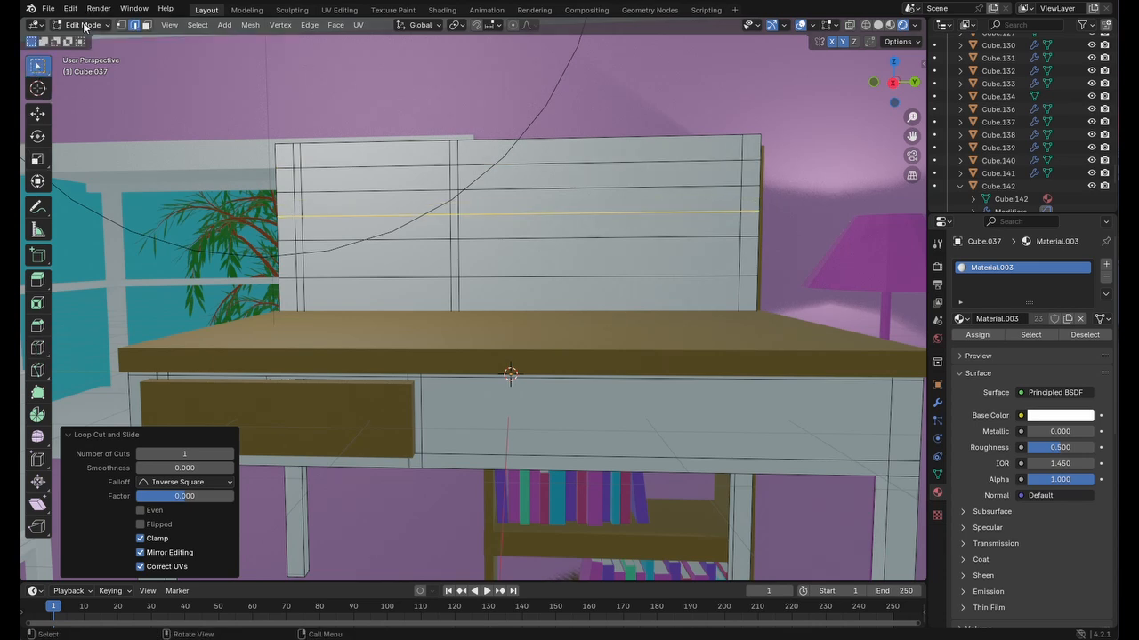
click(48, 8)
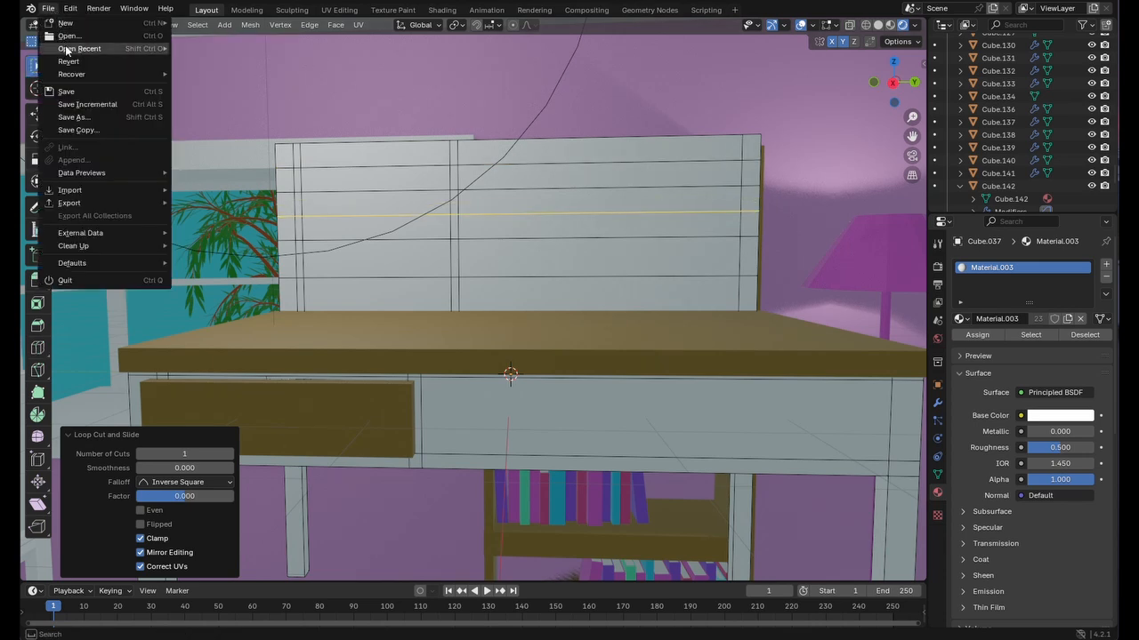
click(72, 93)
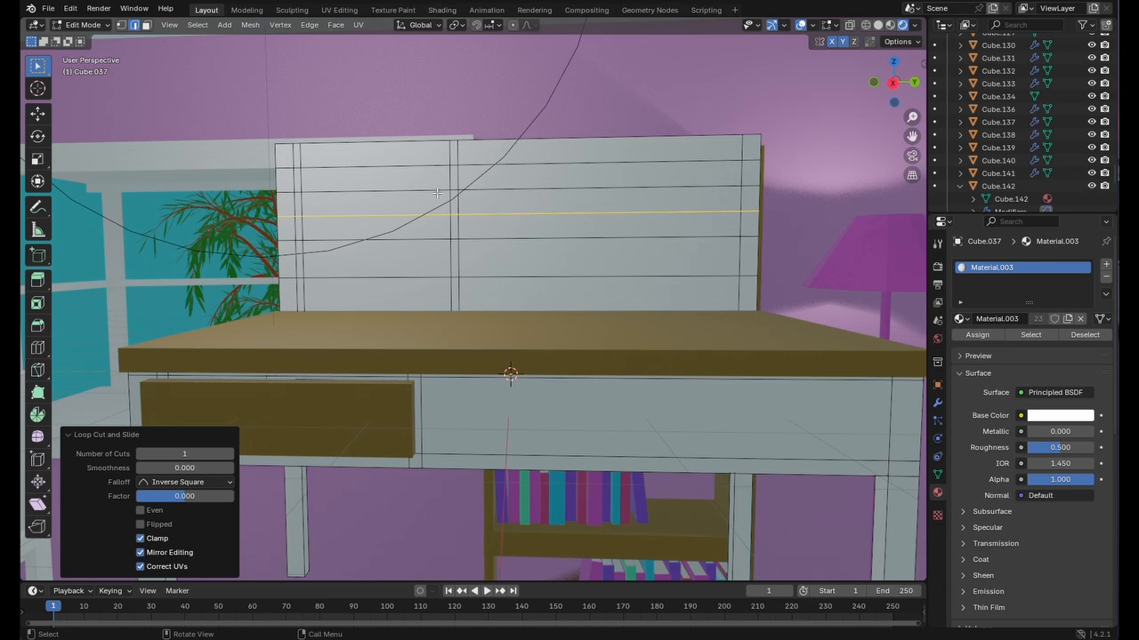
- Try to move the short upper edge at the back panel's window-side end along Y, and undo it
scroll(437, 193, up, 2)
middle_drag(398, 155, 495, 232)
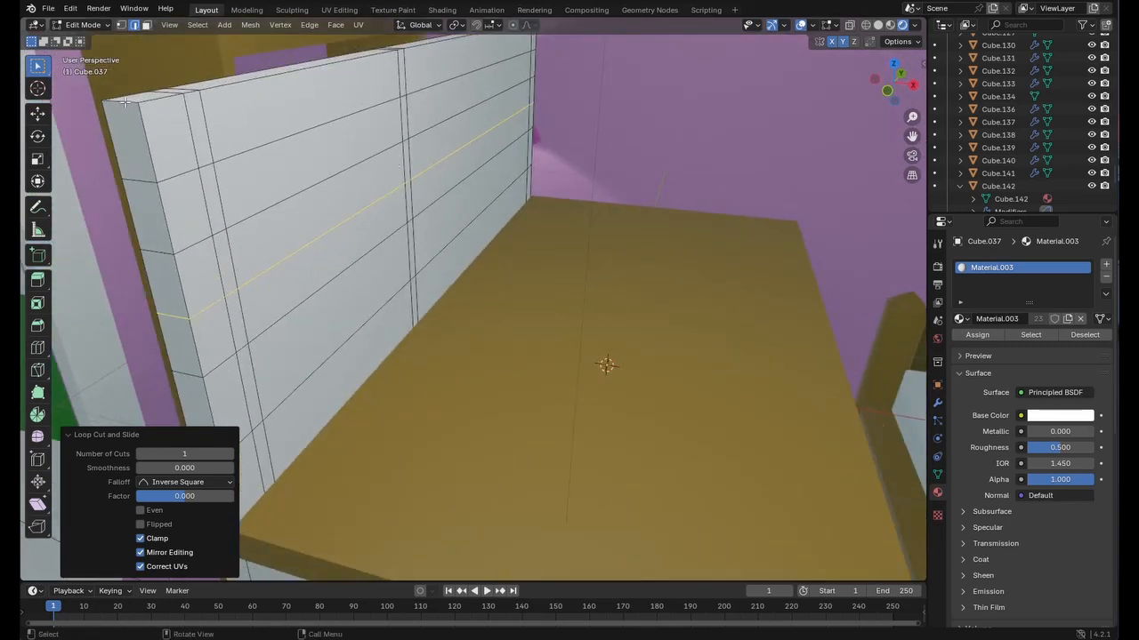
middle_drag(124, 102, 307, 138)
click(37, 112)
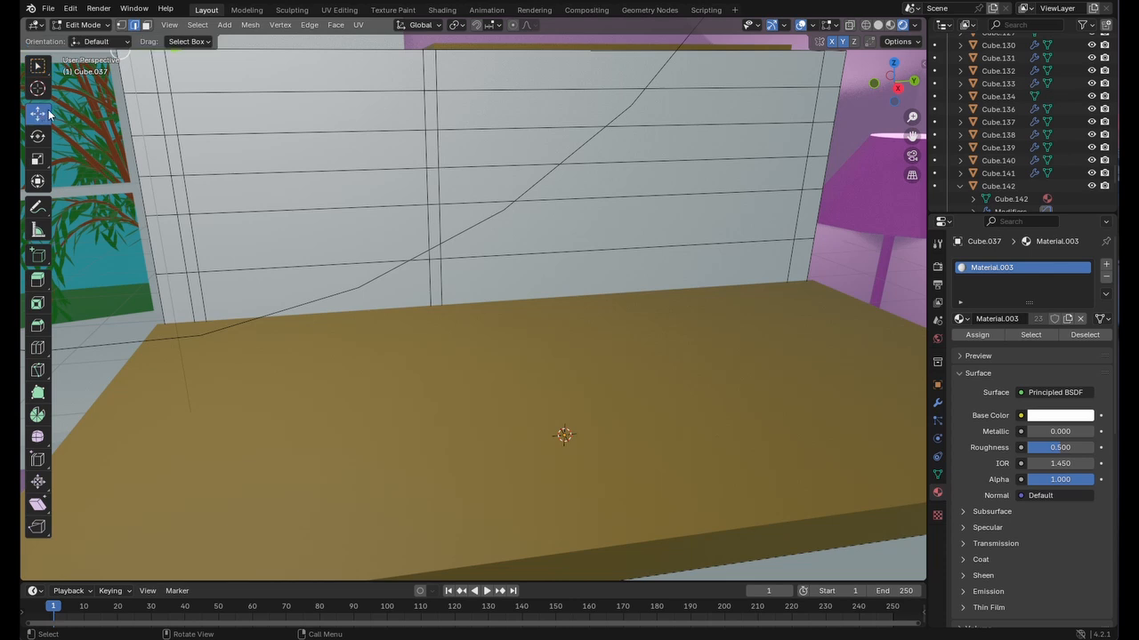
scroll(194, 118, down, 2)
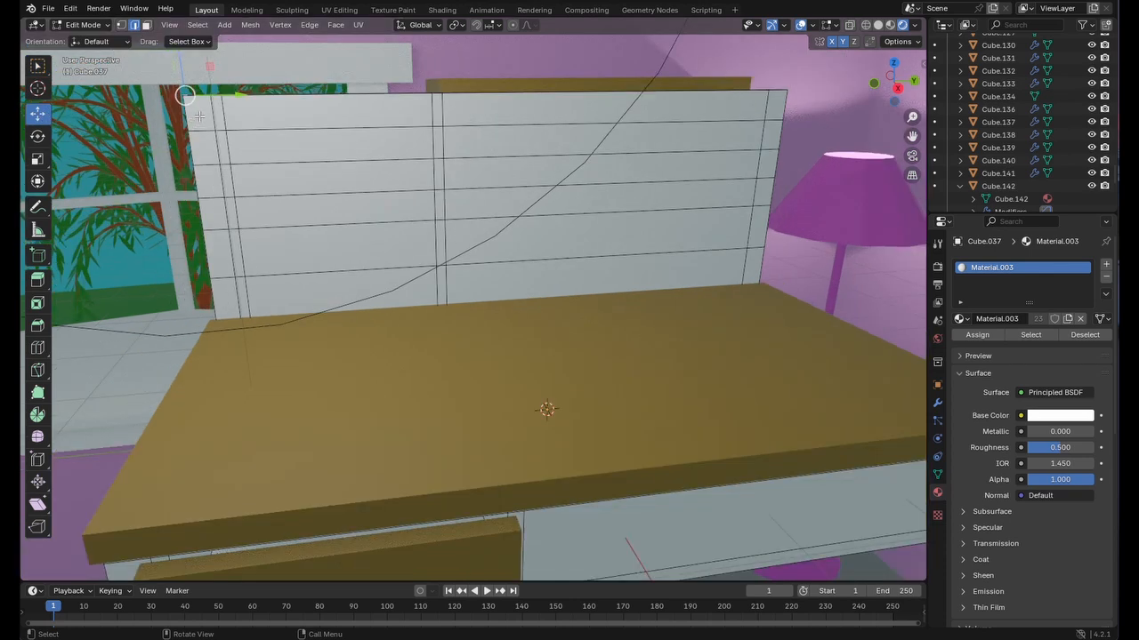
drag(241, 92, 293, 100)
mouse_move(293, 100)
middle_down()
mouse_move(408, 141)
mouse_move(295, 136)
mouse_move(274, 111)
middle_up()
key(ctrl+z)
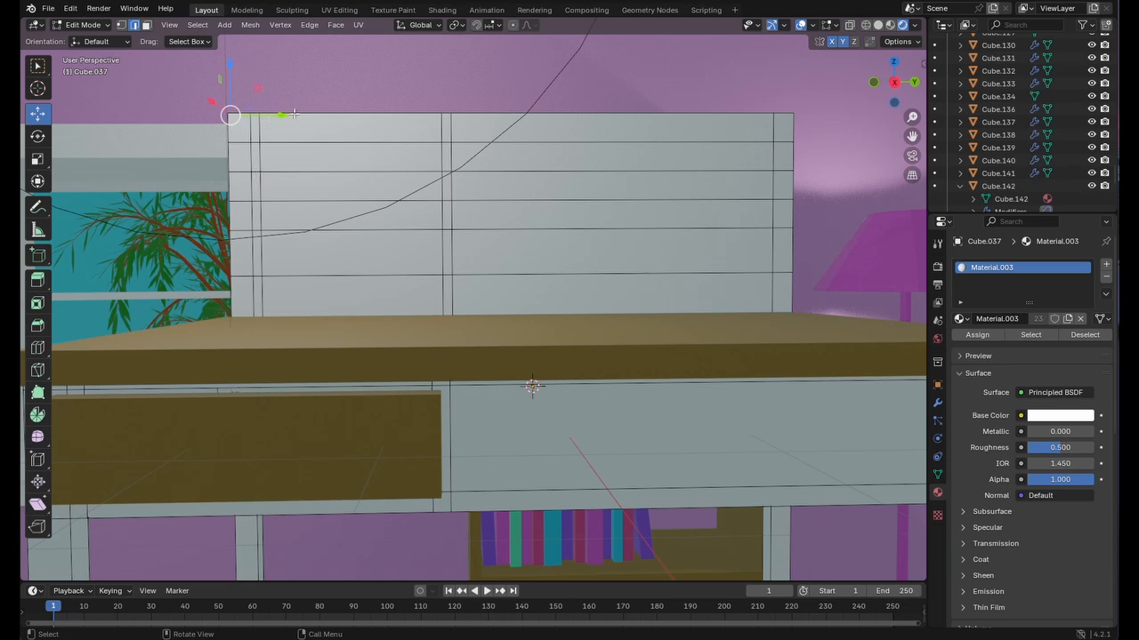
- Move the short upper edge at the back panel's window-side end about 0.18 m along Y to bevel the corner
middle_drag(333, 107, 334, 115)
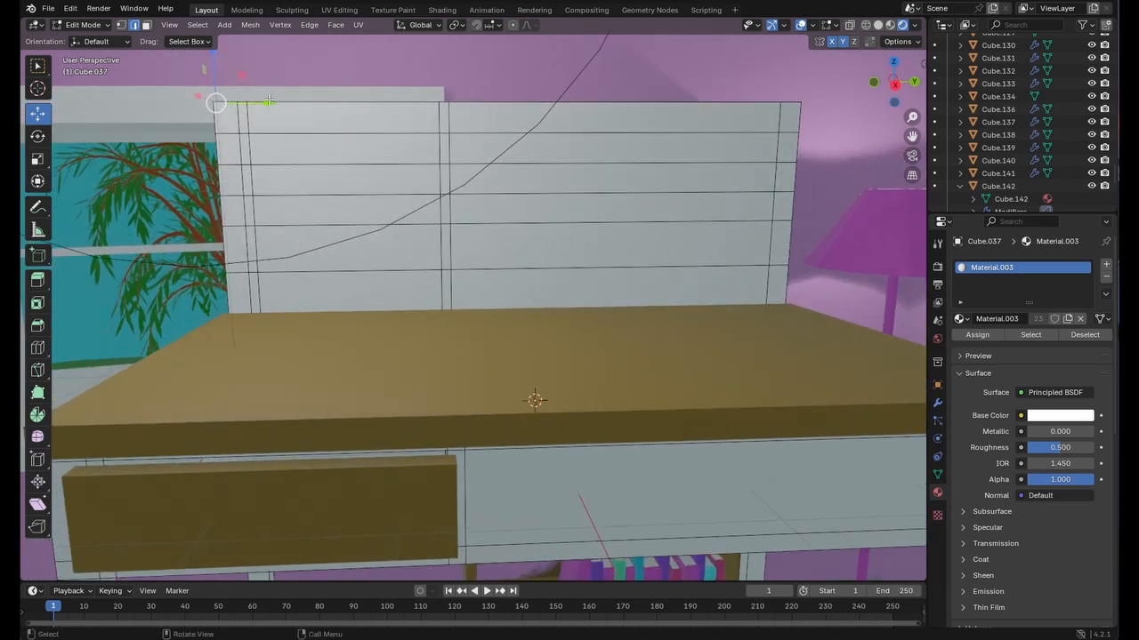
drag(268, 101, 290, 99)
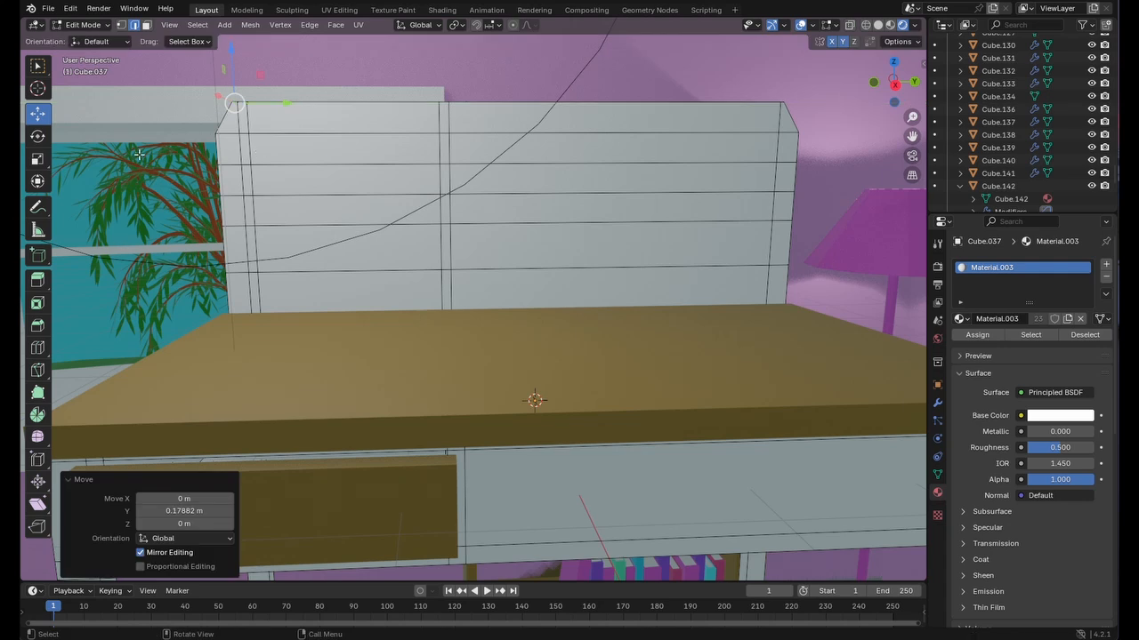
middle_drag(225, 192, 231, 207)
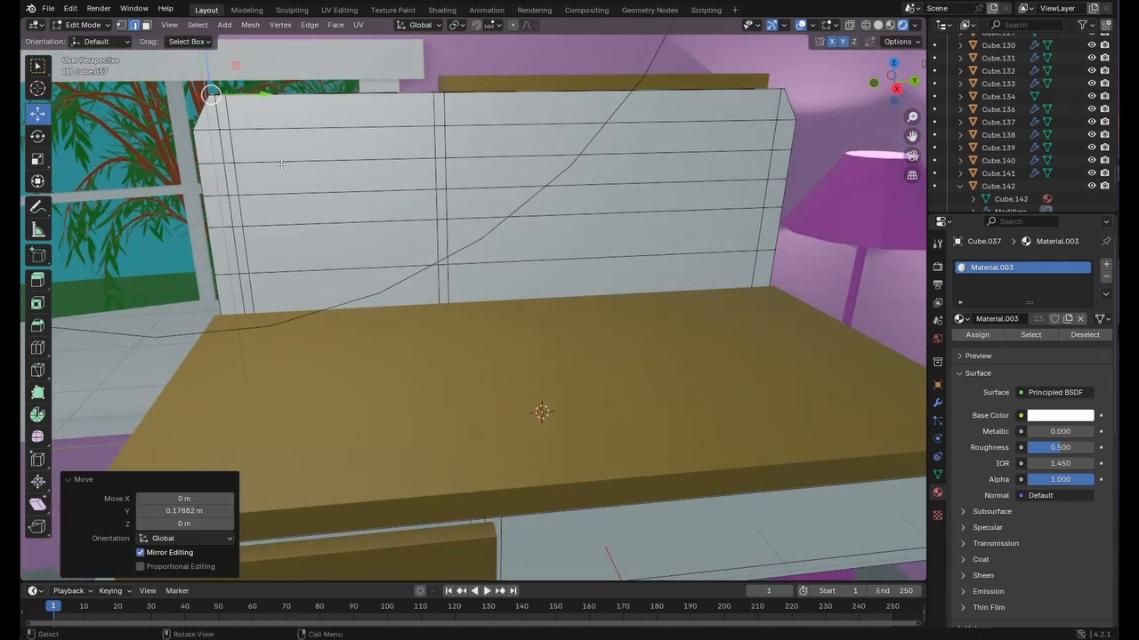
middle_drag(281, 164, 189, 119)
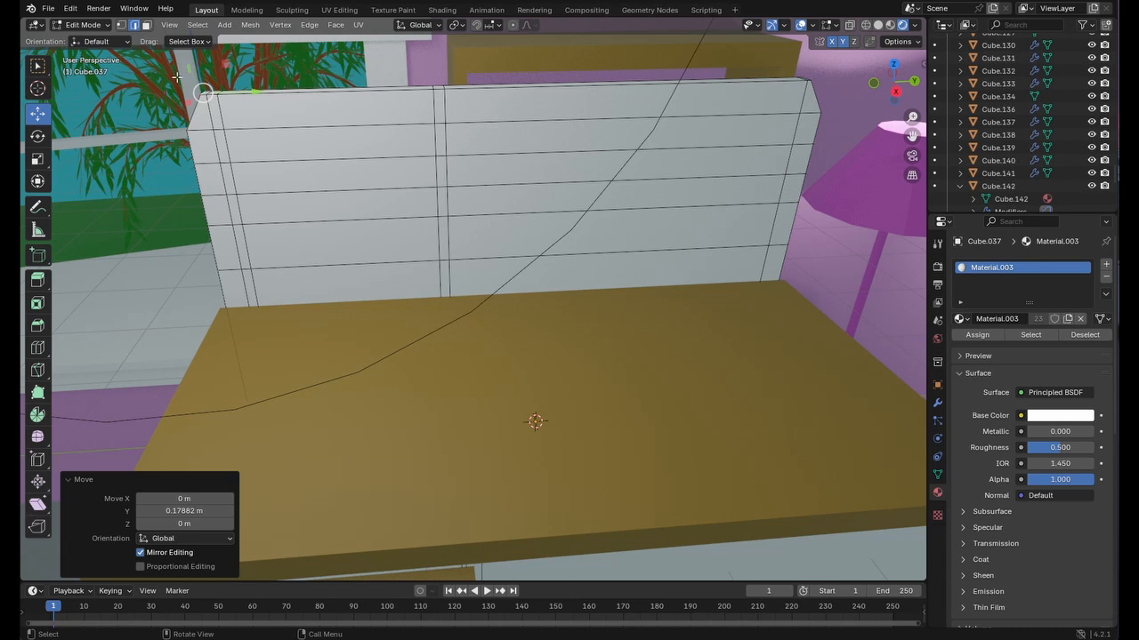
- Try to move the upper corner edges at the back panel's window-side end about 0.51 m along Y, and undo it
click(242, 110)
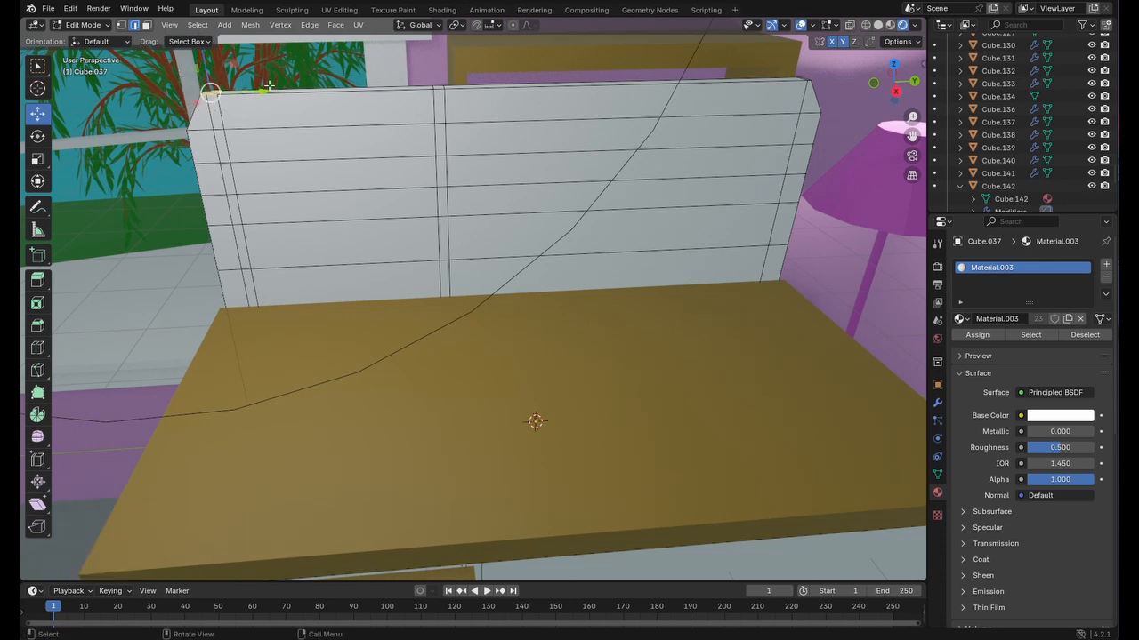
drag(268, 86, 328, 89)
middle_drag(336, 111, 369, 108)
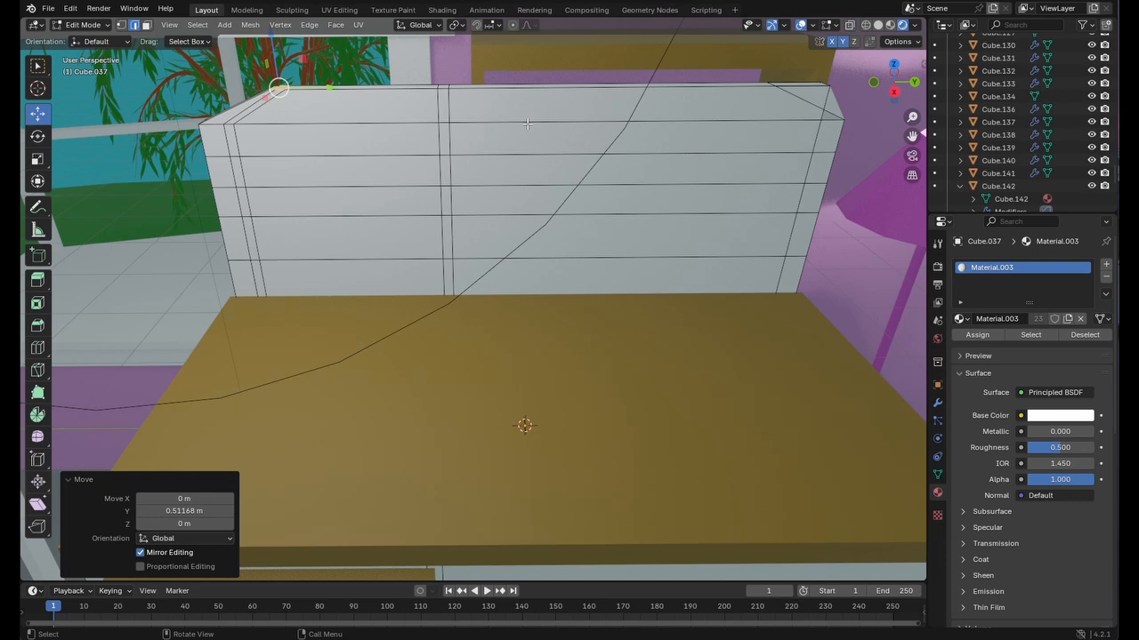
key(ctrl+z)
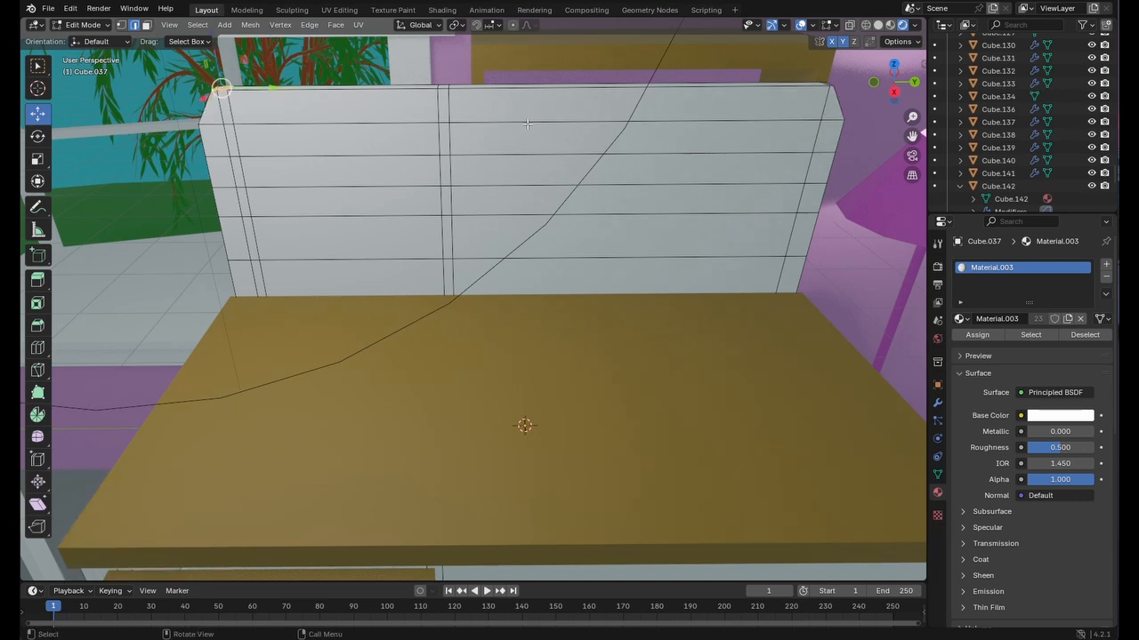
- Try to box-select the geometry at the back panel's window-side upper corner and move it about 0.18 m along Y, and undo it
scroll(573, 137, up, 5)
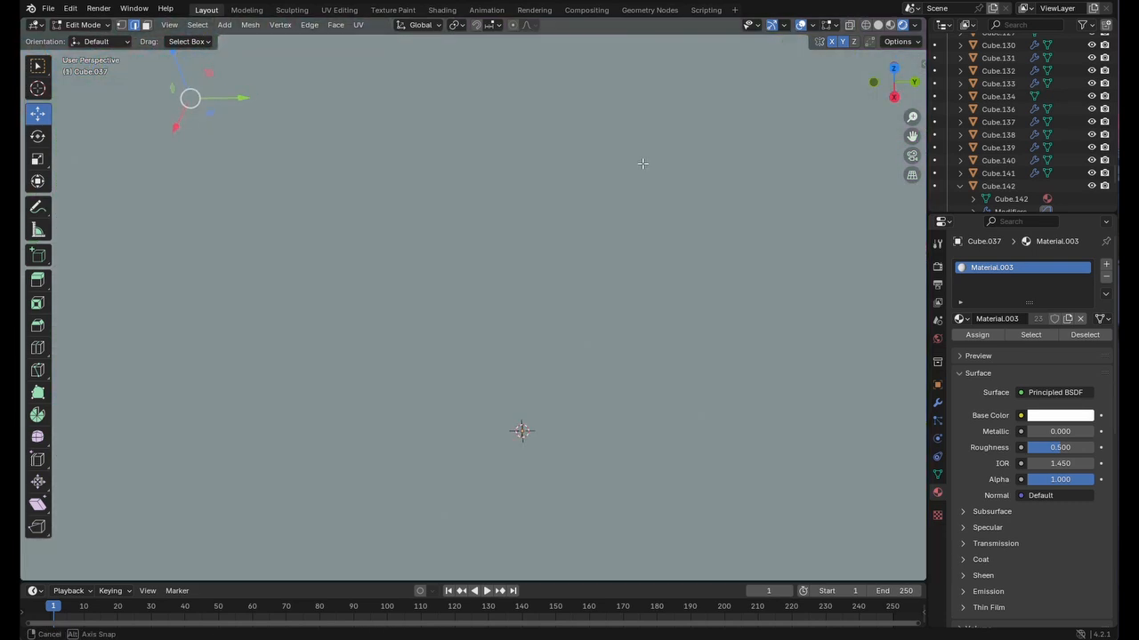
scroll(565, 83, down, 3)
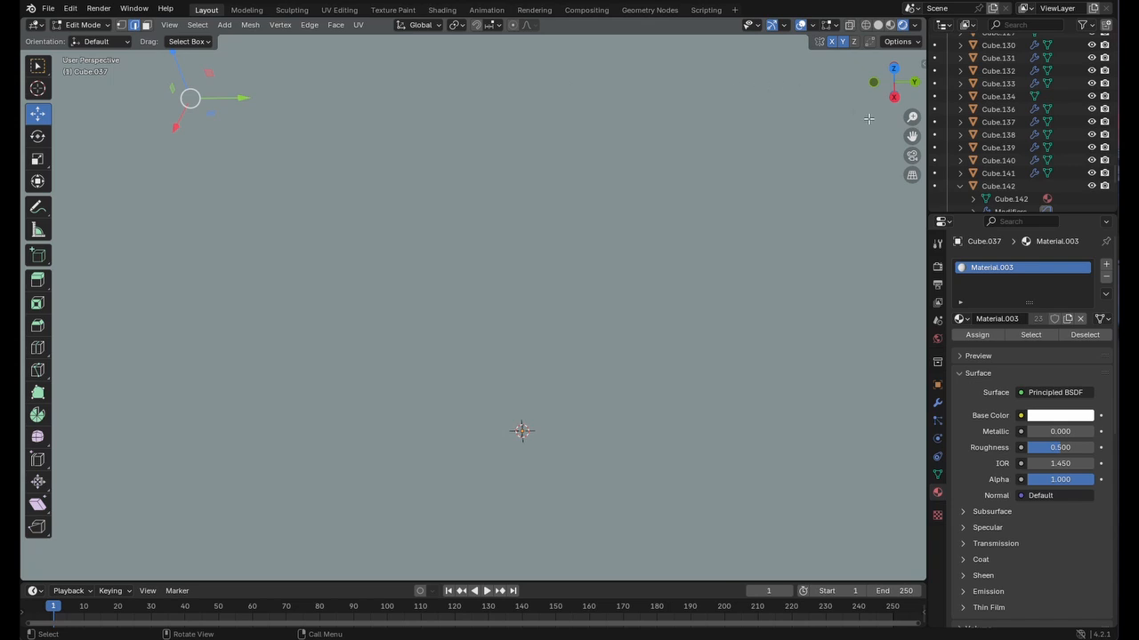
drag(912, 140, 526, 144)
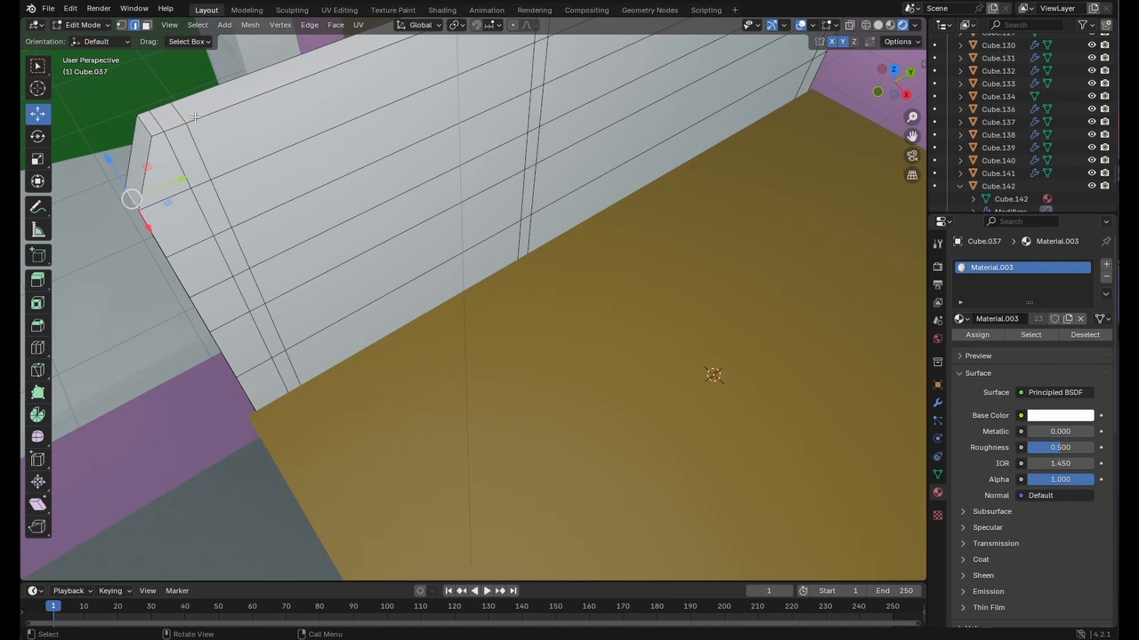
middle_drag(194, 118, 183, 140)
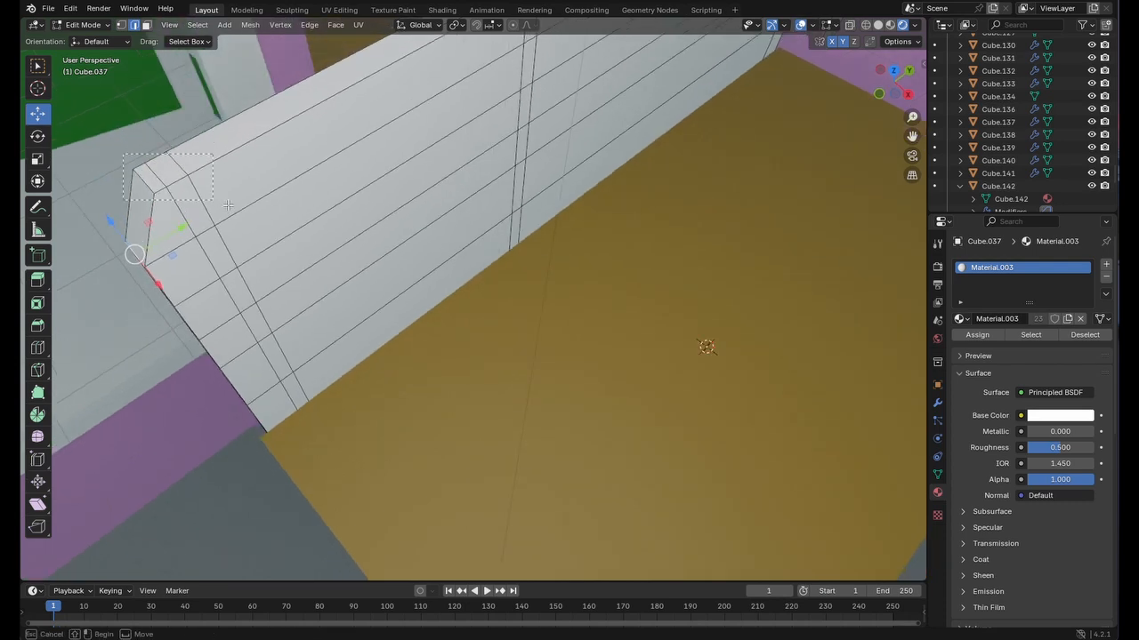
click(163, 157)
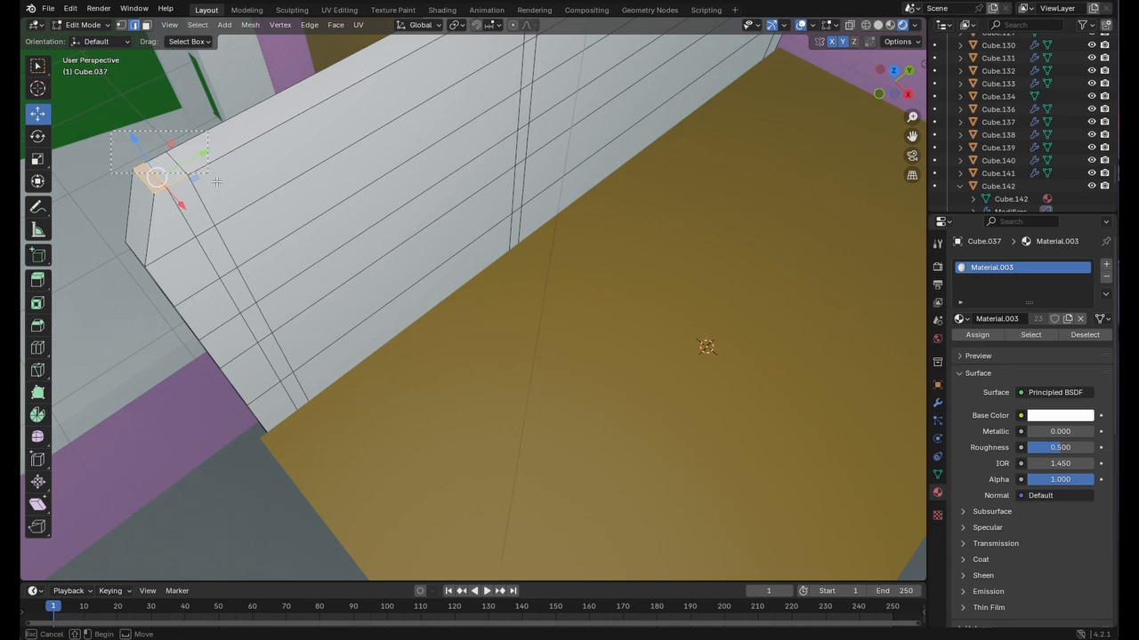
key(ctrl+KP_Add)
middle_drag(243, 192, 226, 167)
drag(910, 131, 267, 127)
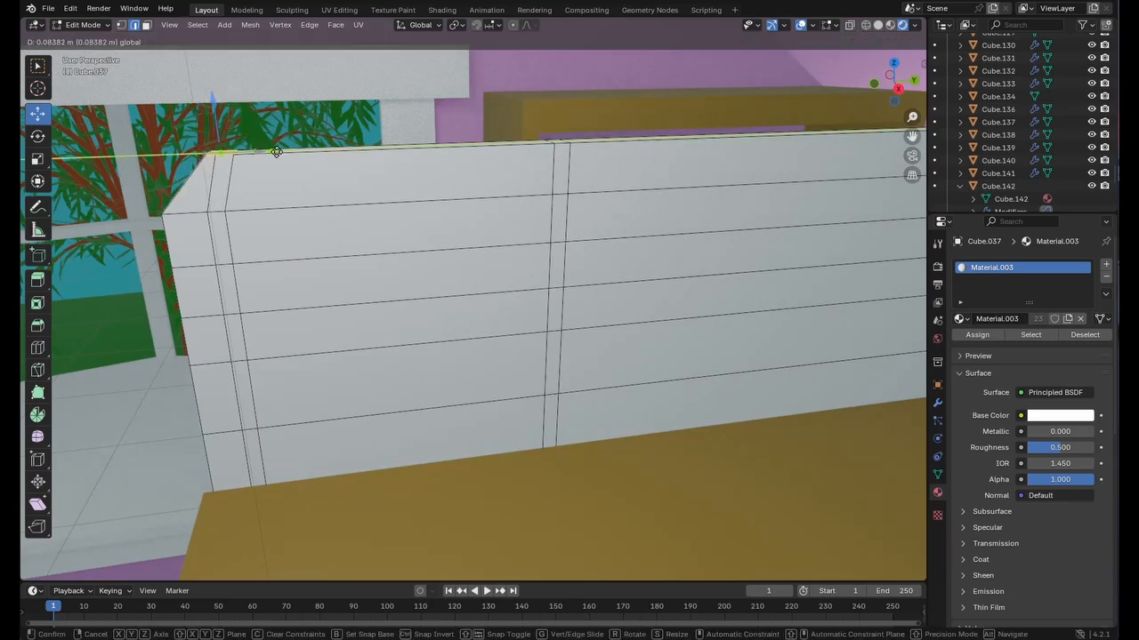
click(267, 153)
scroll(665, 169, down, 1)
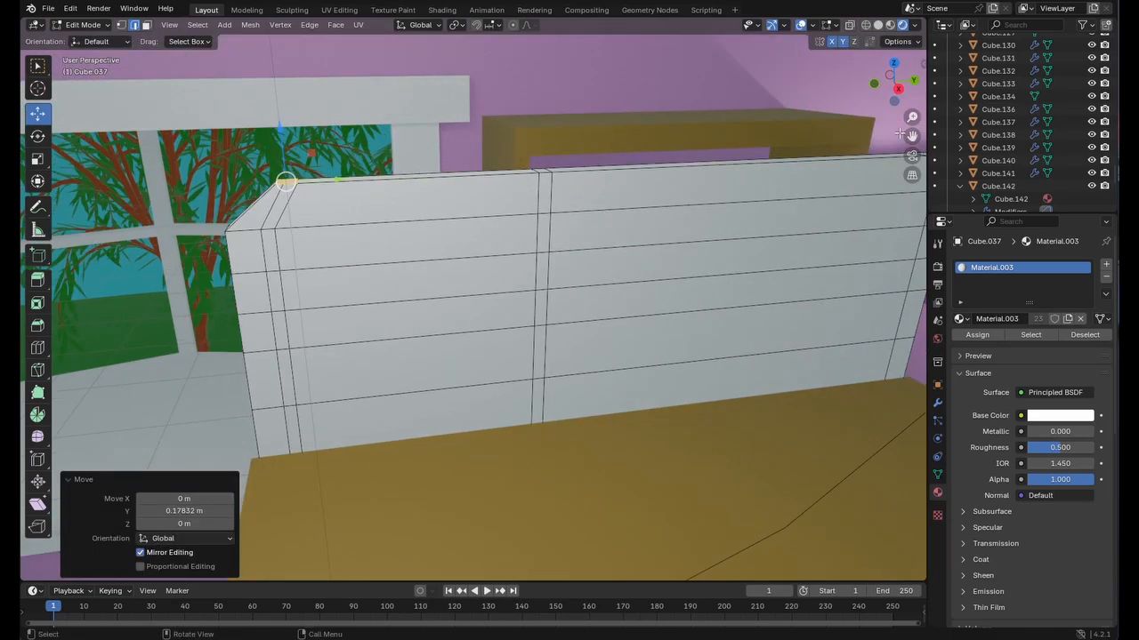
drag(911, 135, 830, 198)
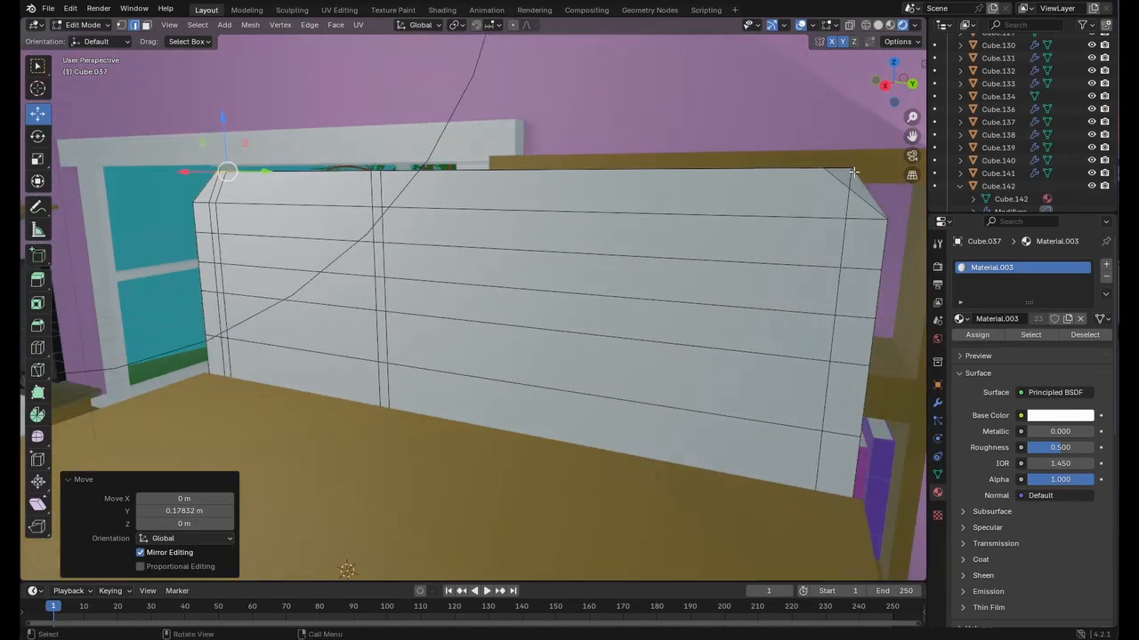
mouse_move(852, 170)
middle_down()
mouse_move(859, 157)
mouse_move(834, 165)
mouse_move(842, 174)
middle_up()
key(ctrl+z)
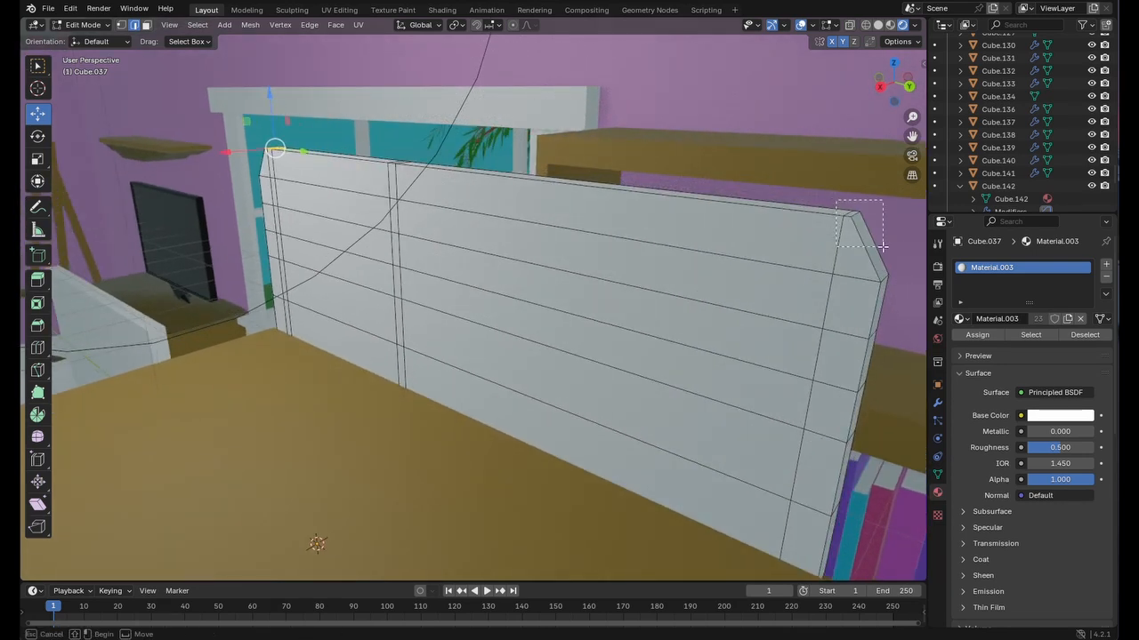
- Try to move the upper corner at the back panel's lamp-side end about -0.14 m along Y, and undo it
click(851, 214)
drag(905, 218, 854, 218)
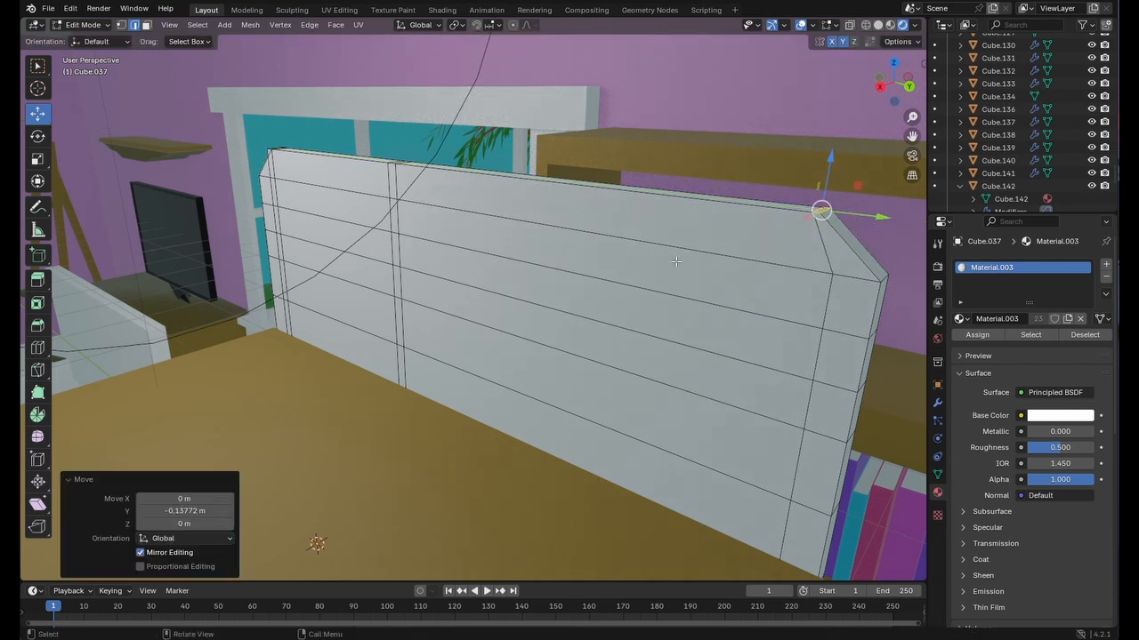
middle_drag(676, 261, 742, 254)
key(ctrl+z)
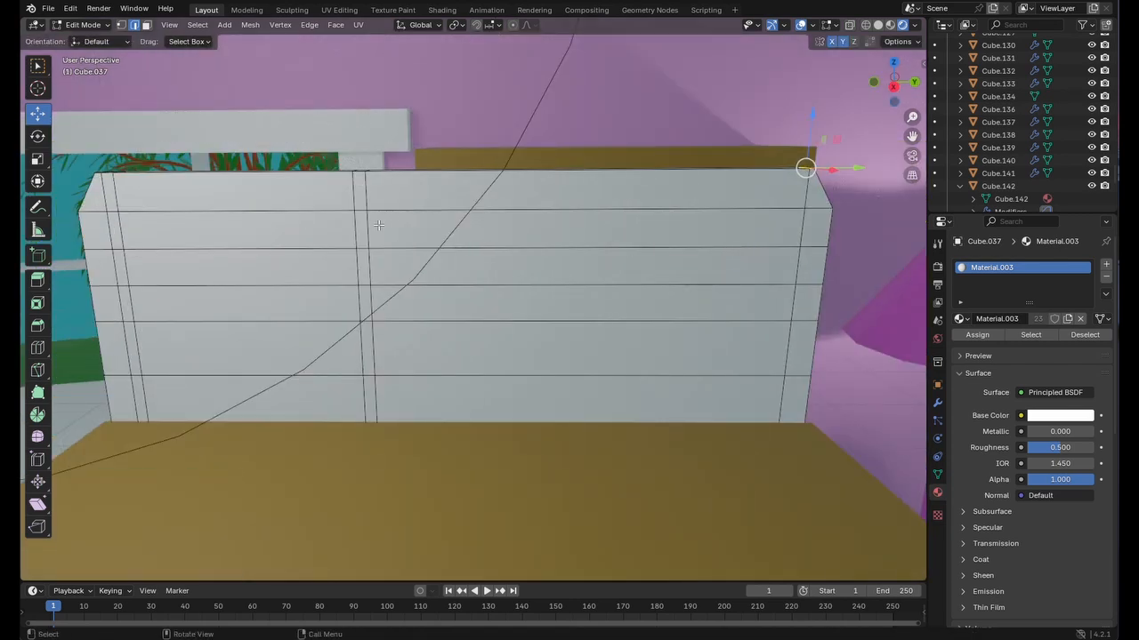
- Save the scene file and switch the desk mesh to Sculpt Mode
click(48, 9)
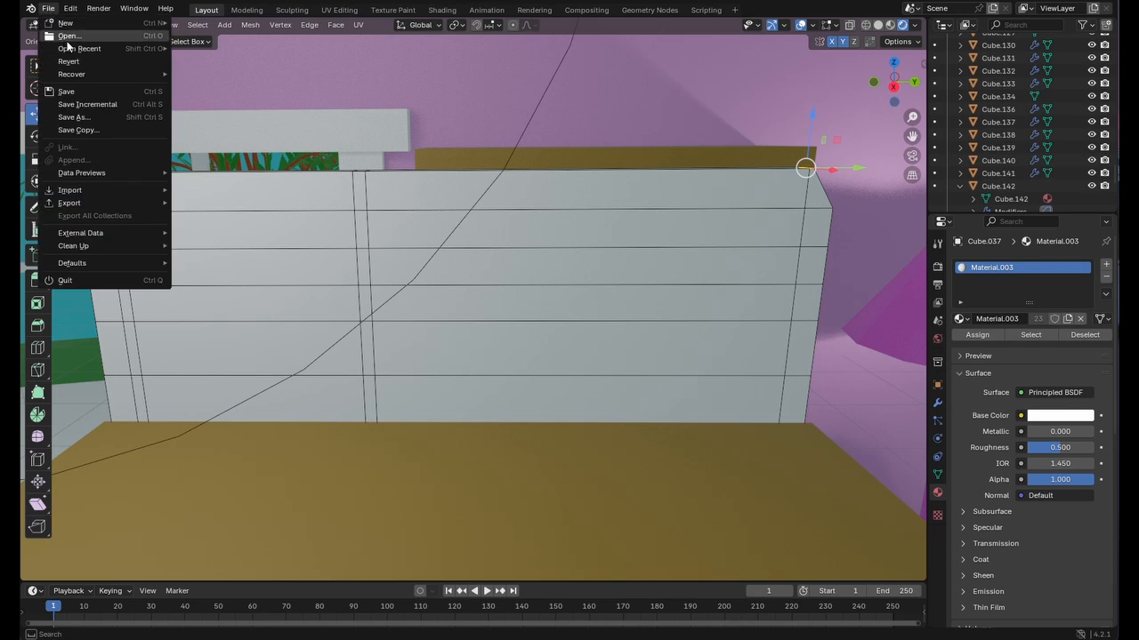
click(64, 92)
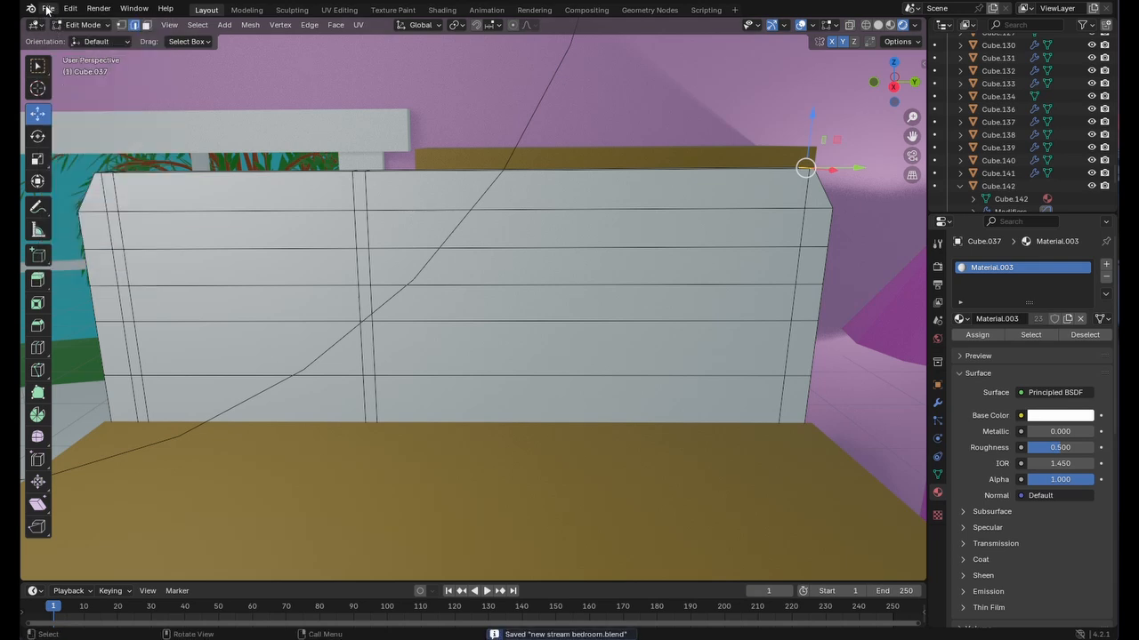
click(75, 26)
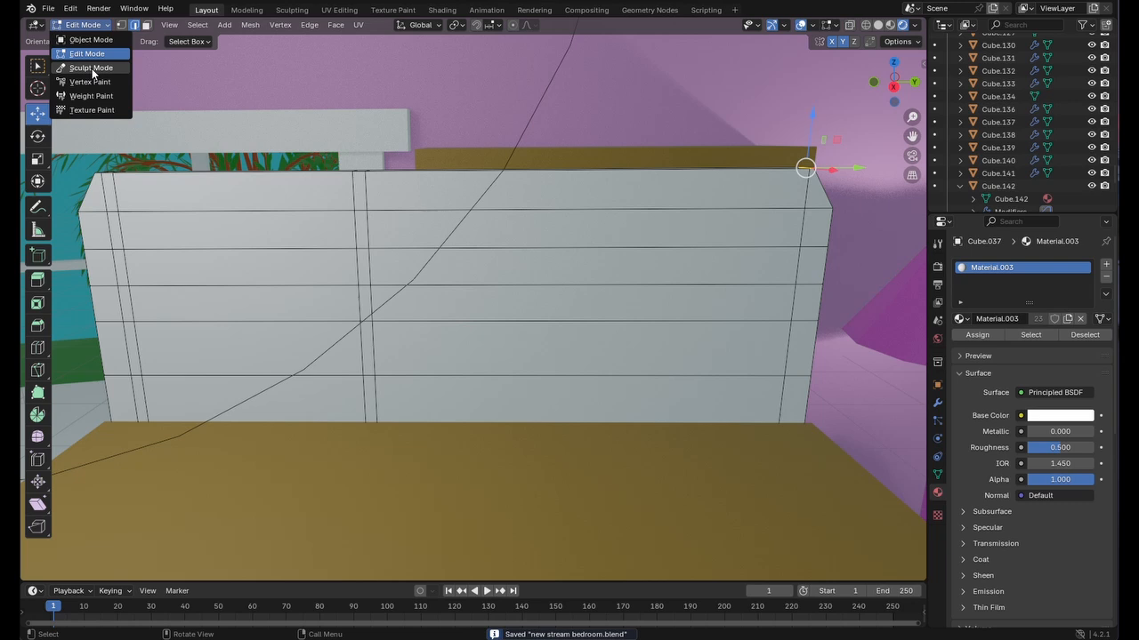
click(92, 68)
- Sculpt the back panel's lamp-side upper corner, side edge and adjoining top edge into a rounded outline with the SculptDraw brush
middle_drag(216, 173, 222, 165)
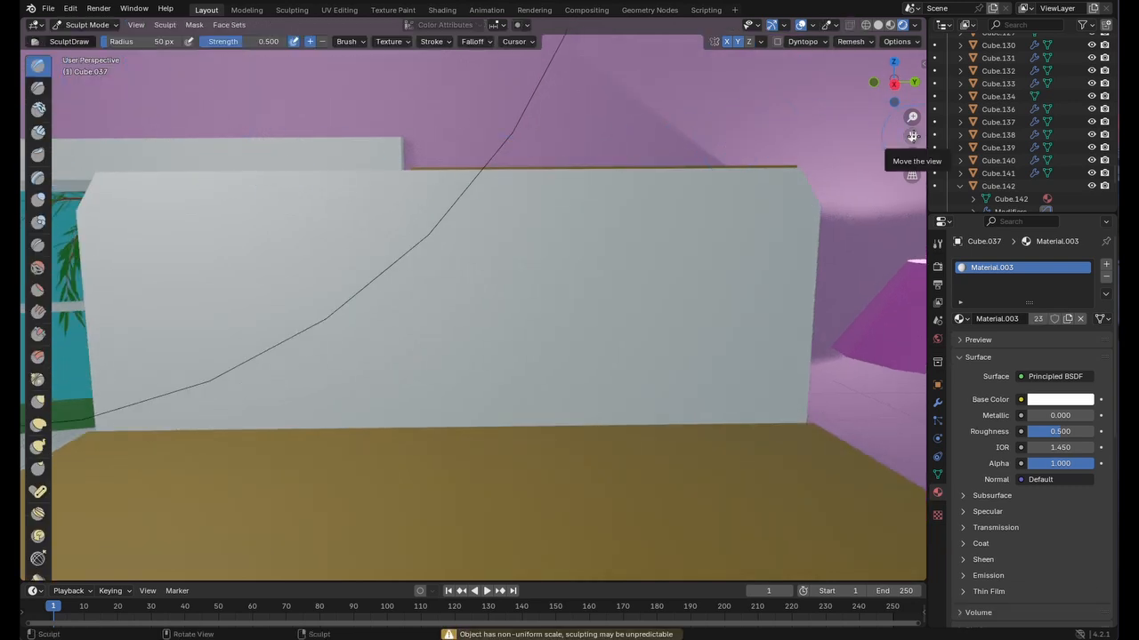
drag(911, 136, 864, 152)
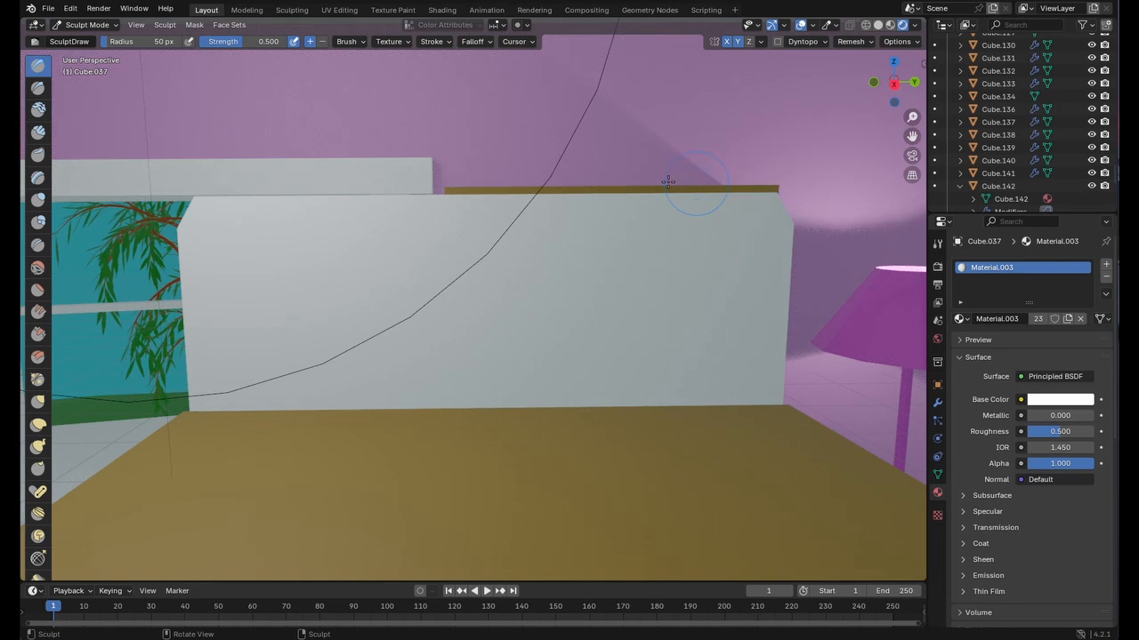
mouse_move(762, 169)
middle_down()
mouse_move(808, 190)
mouse_move(791, 216)
mouse_move(802, 209)
middle_up()
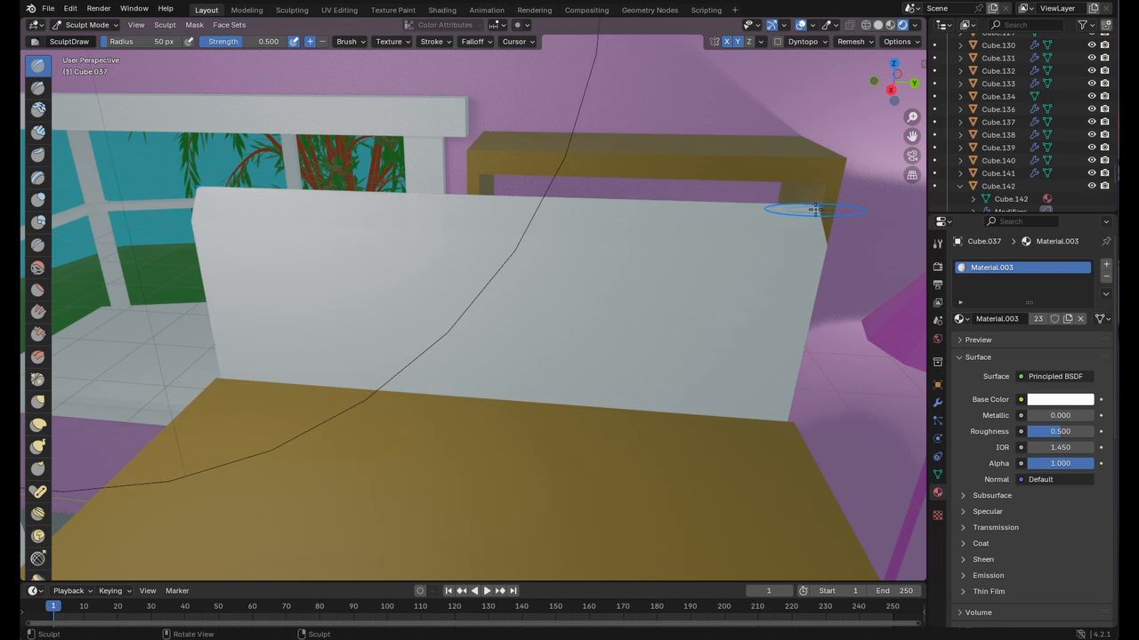
mouse_move(812, 210)
mouse_down()
mouse_move(783, 212)
mouse_move(775, 226)
mouse_up()
middle_drag(775, 226, 782, 186)
drag(792, 214, 804, 336)
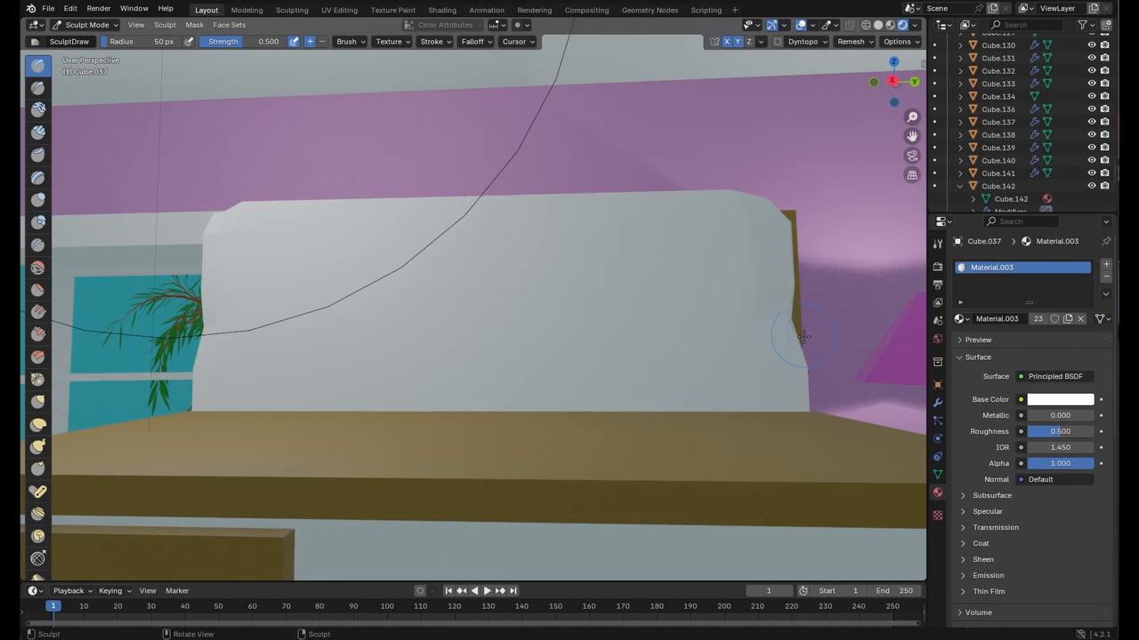
click(804, 360)
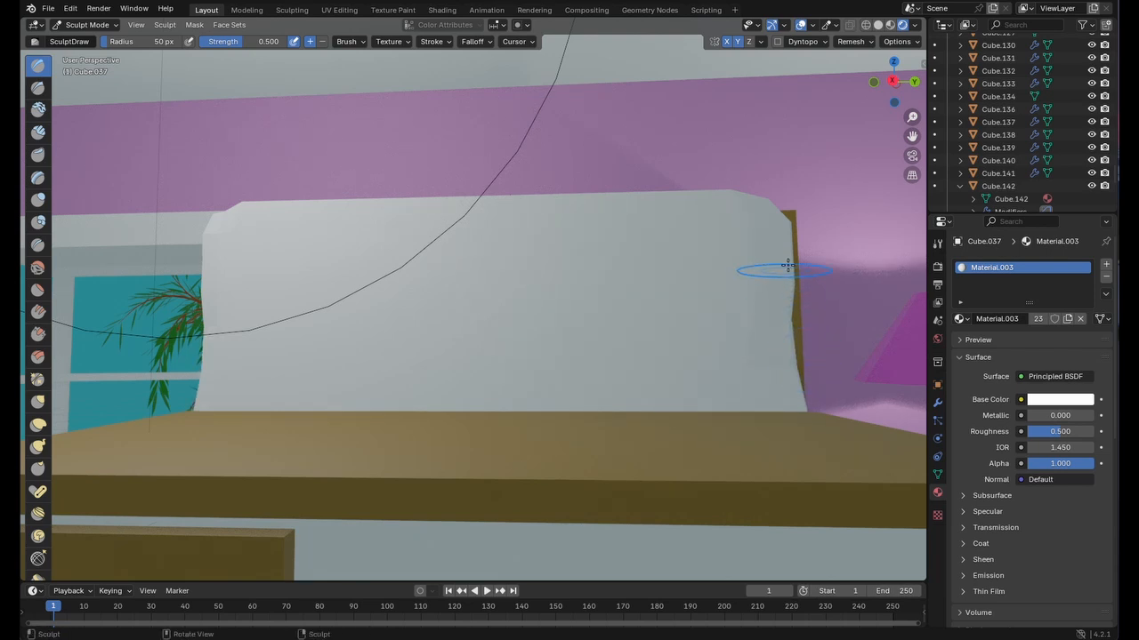
mouse_move(765, 224)
mouse_down()
mouse_move(774, 217)
mouse_move(753, 193)
mouse_move(719, 190)
mouse_move(757, 204)
mouse_move(794, 313)
mouse_up()
drag(764, 201, 685, 198)
mouse_move(685, 198)
middle_down()
mouse_move(682, 218)
mouse_move(757, 234)
mouse_move(726, 237)
middle_up()
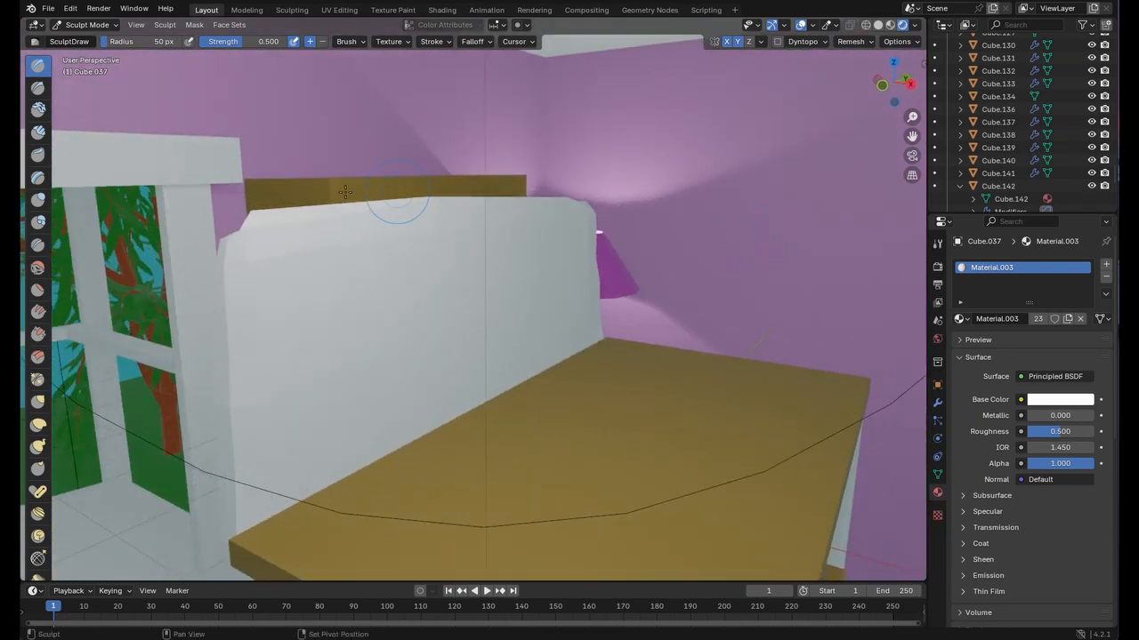
- Inspect the desk's sculpted back panel and save the bedroom file
mouse_move(235, 204)
shift+middle_down()
mouse_move(257, 217)
mouse_move(347, 185)
mouse_move(305, 208)
shift+middle_up()
middle_drag(554, 234, 572, 211)
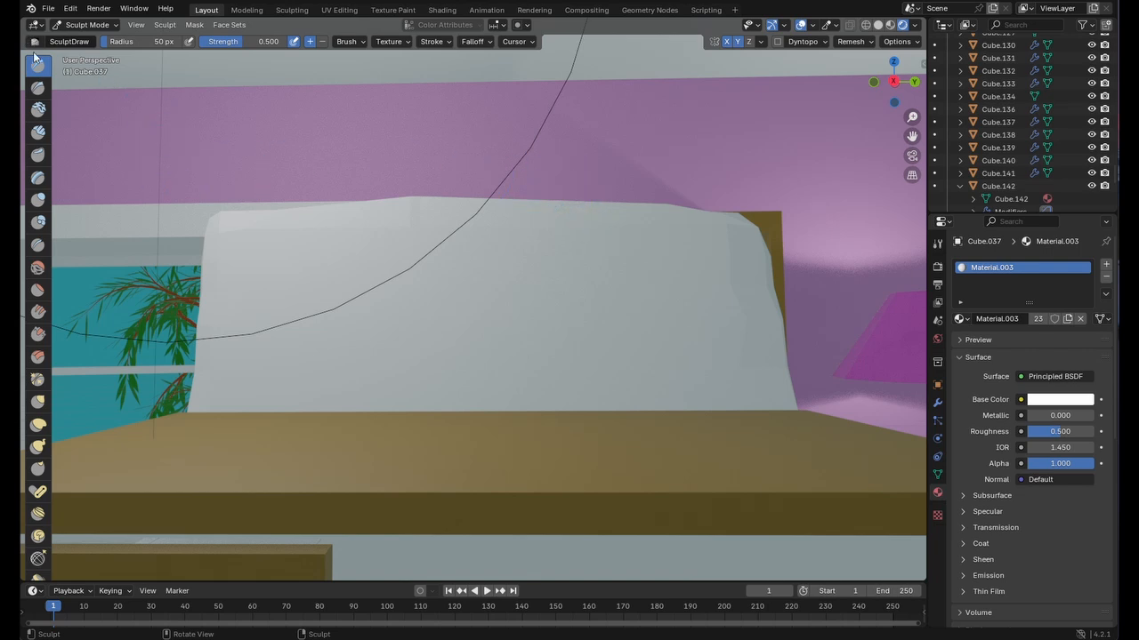
click(49, 10)
click(62, 90)
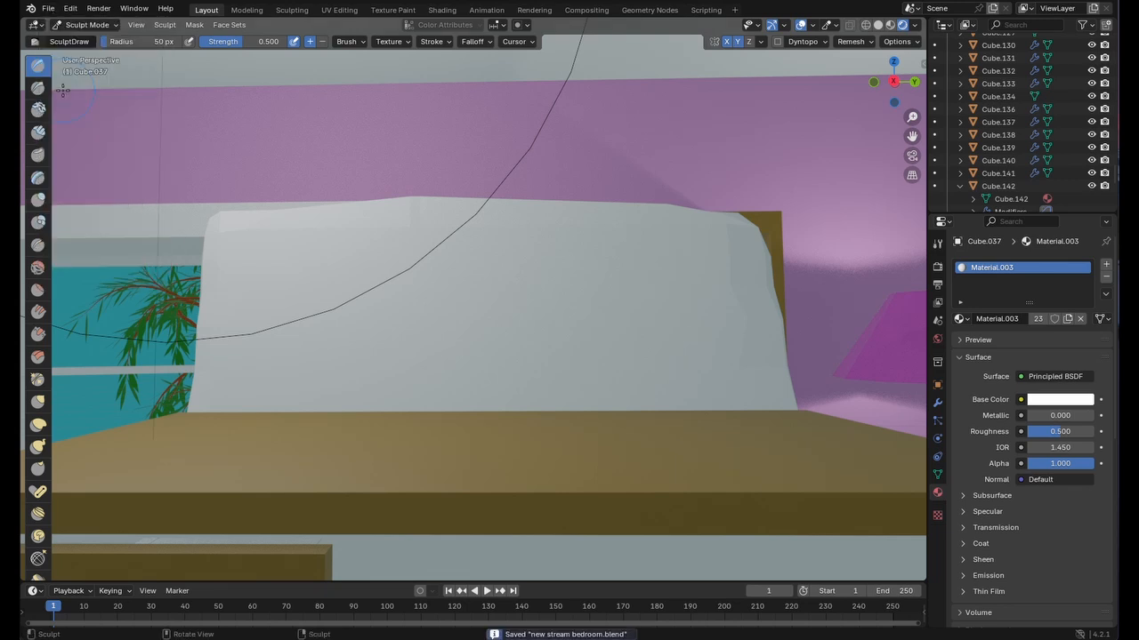
- Switch the desk from Sculpt Mode to Edit Mode and select a short vertical edge midway along its back panel
scroll(363, 185, down, 5)
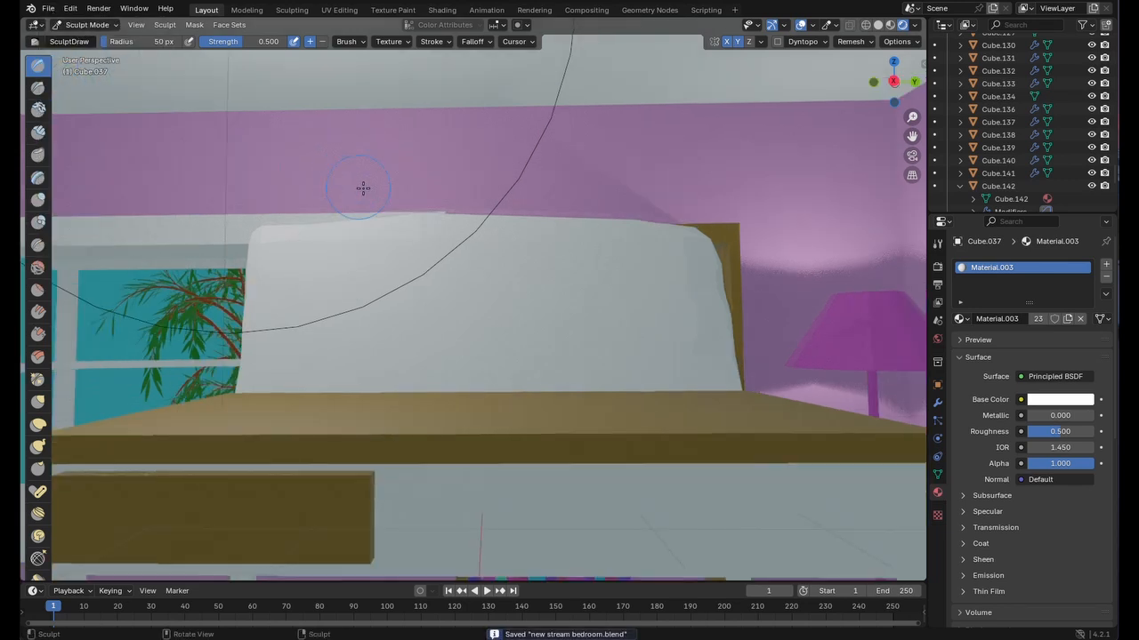
click(77, 27)
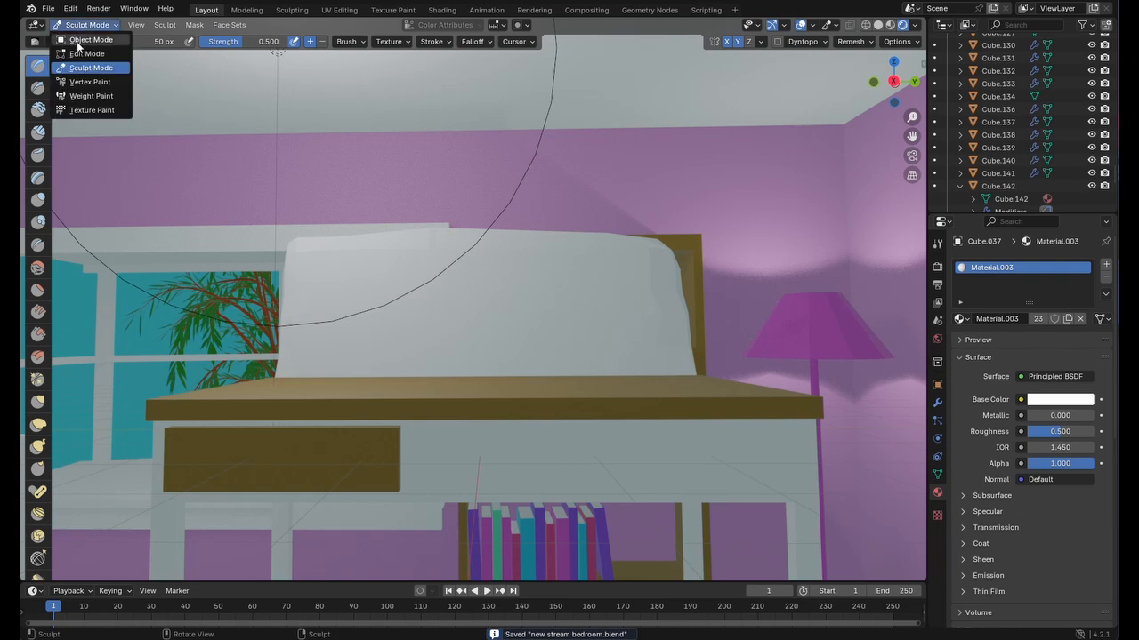
click(81, 39)
mouse_move(531, 285)
middle_down()
mouse_move(557, 297)
mouse_move(516, 331)
mouse_move(566, 303)
mouse_move(552, 294)
middle_up()
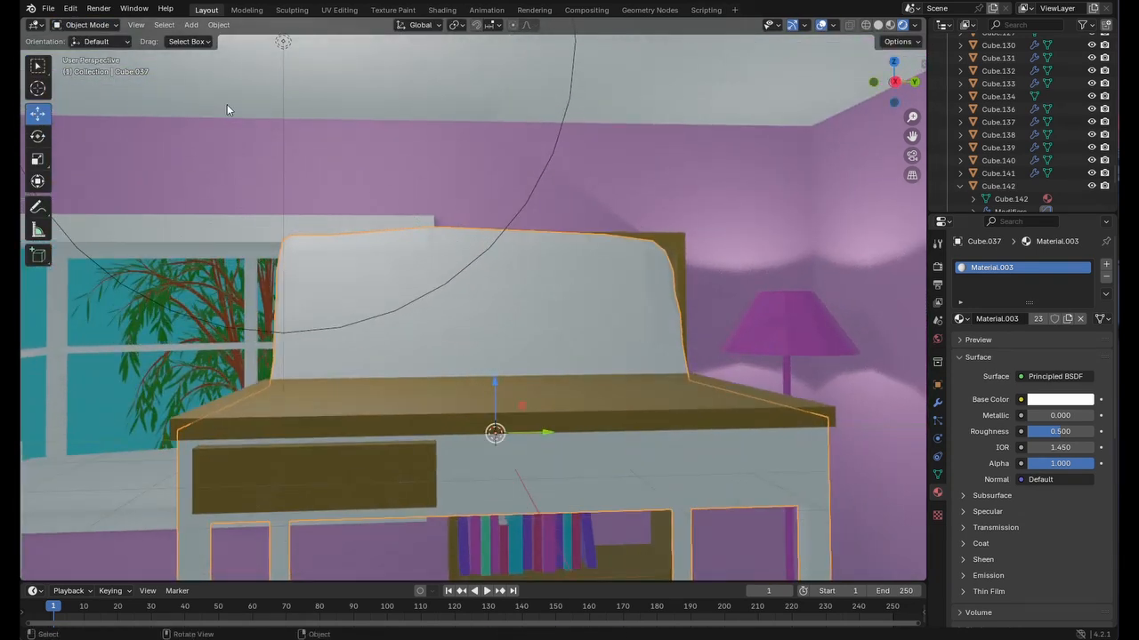
click(106, 28)
click(84, 55)
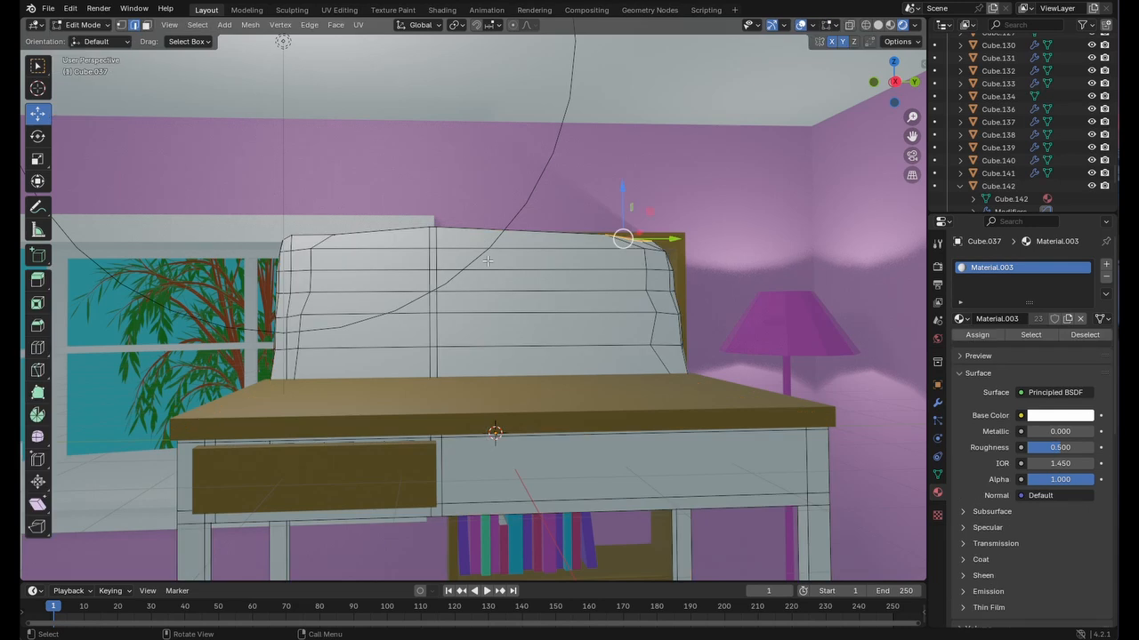
middle_drag(530, 304, 427, 276)
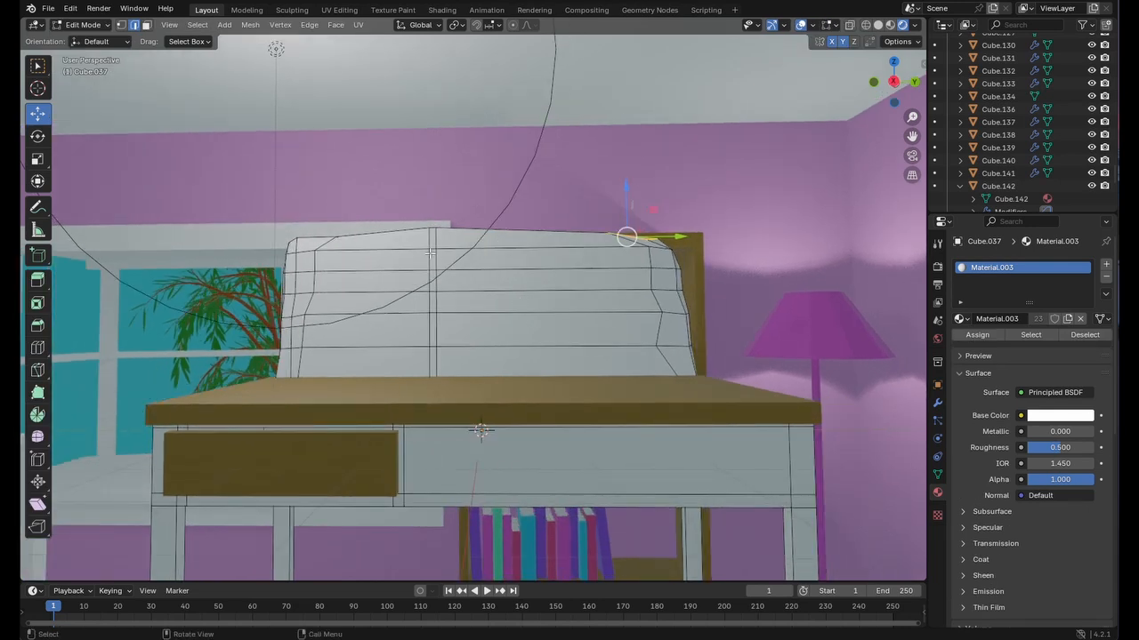
click(433, 281)
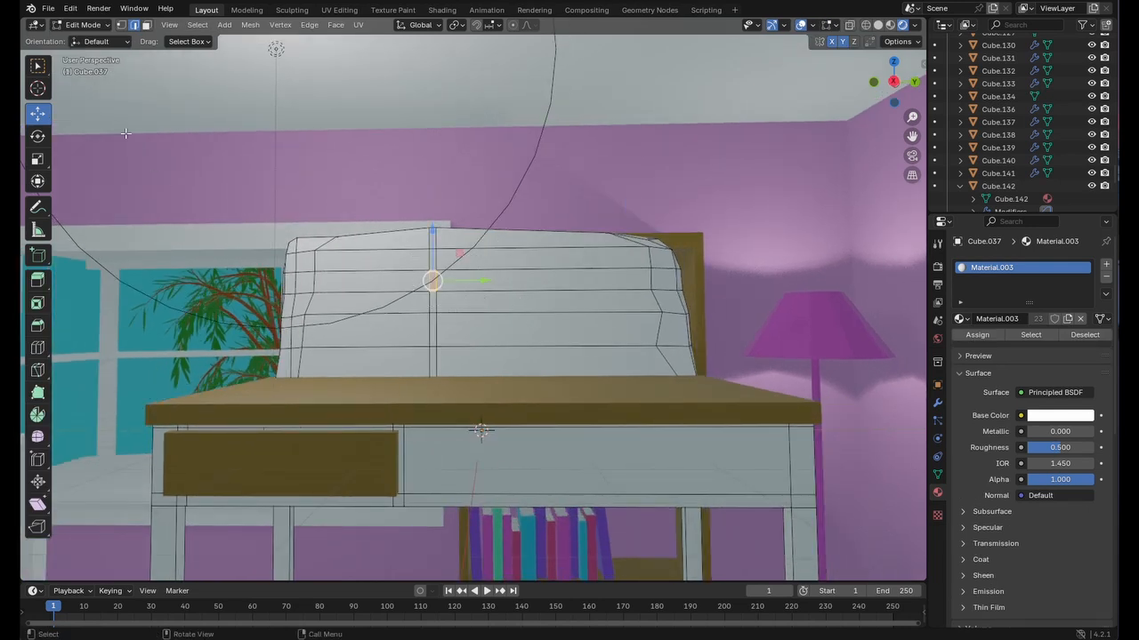
click(36, 67)
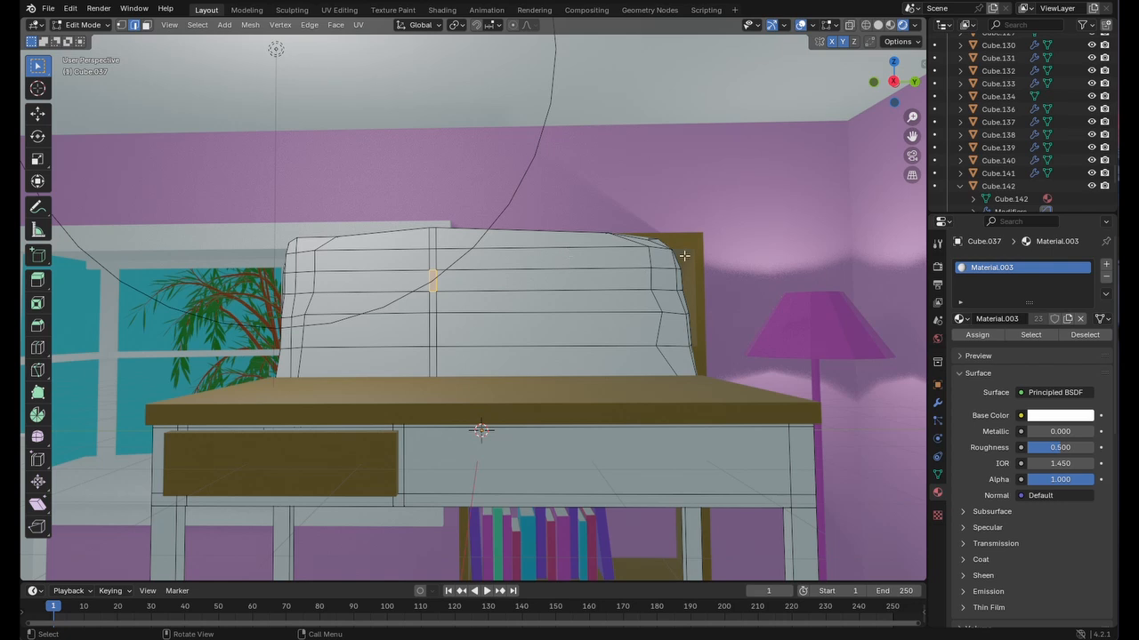
key(Tab)
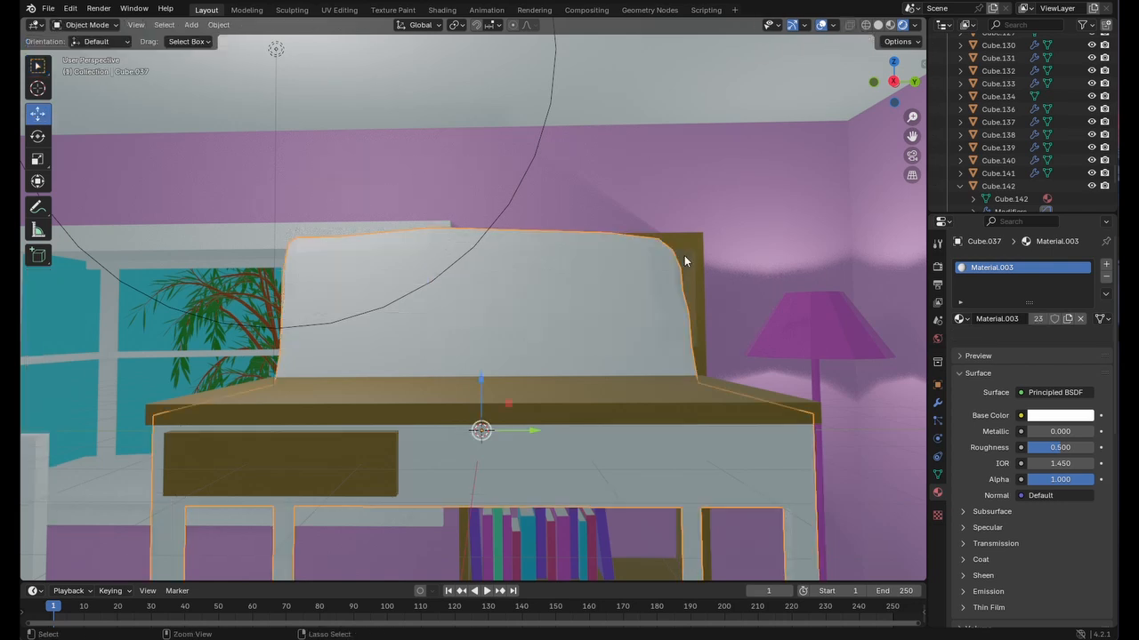
- Undo the sculpt strokes on the desk's back panel, back to its straight-edged mesh in Edit Mode
key(ctrl+z)
key(ctrl+z)
key(ctrl+z)
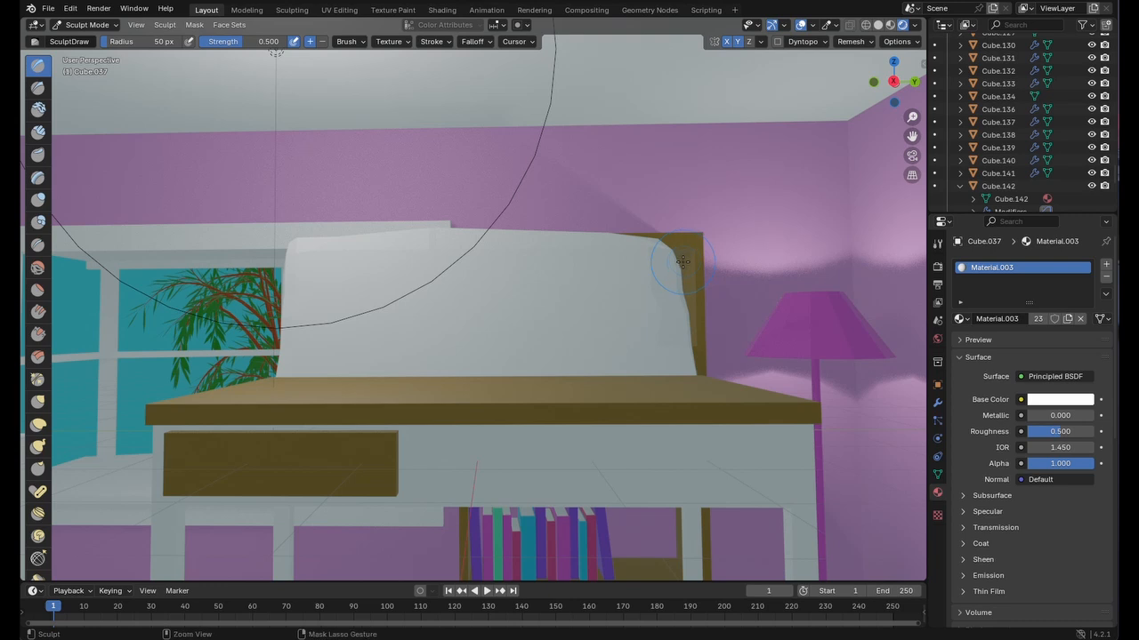
key(ctrl+z)
key(ctrl+z)
key(ctrl+z)
key(ctrl+z)
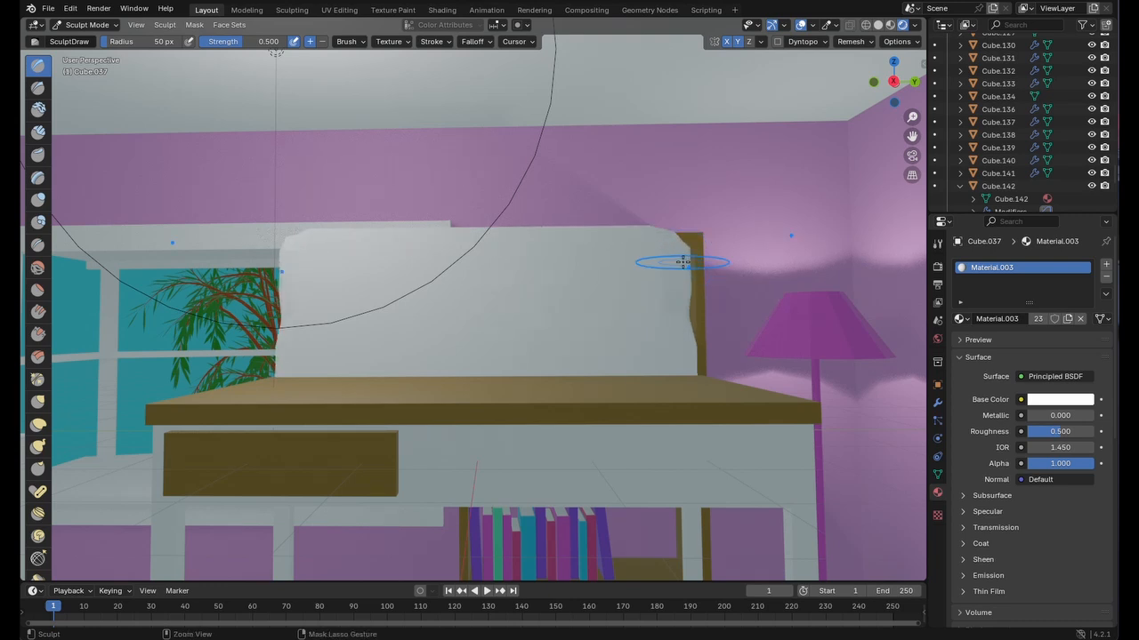
key(ctrl+z)
key(ctrl+z)
key(ctrl+z)
key(ctrl+z)
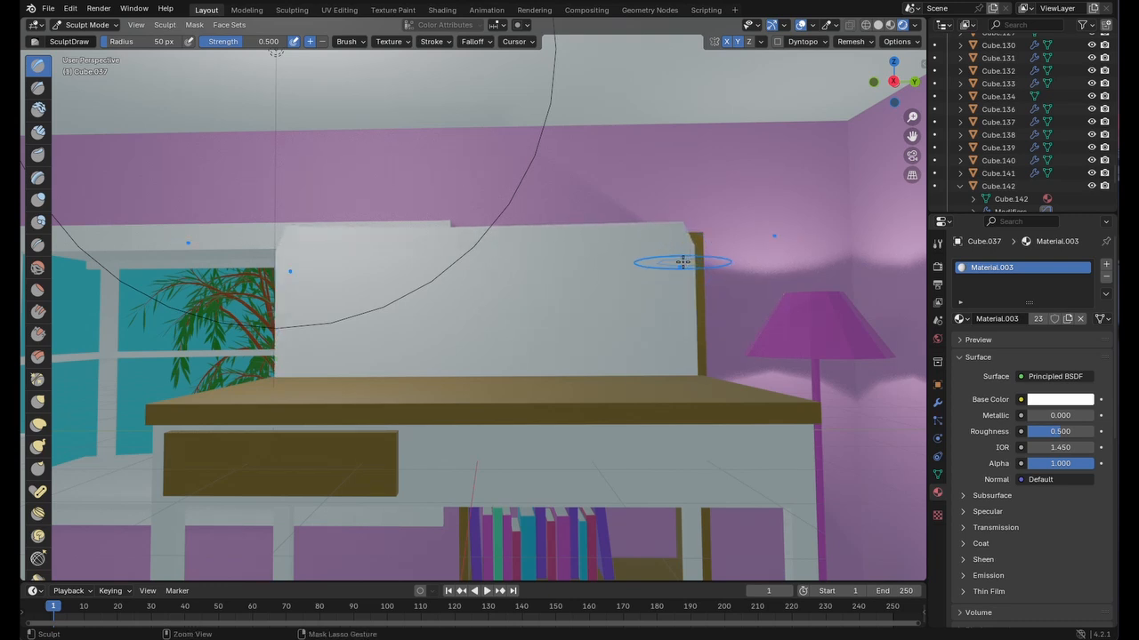
key(ctrl+z)
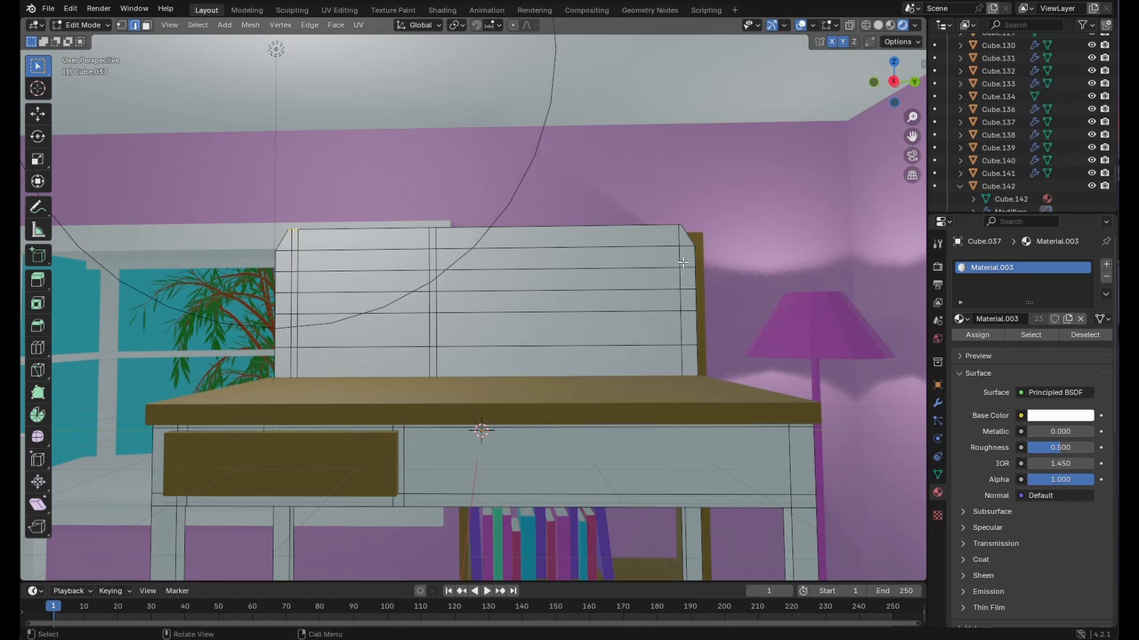
key(ctrl+z)
- Return to Object Mode and reselect the white desk with its back panel
click(83, 25)
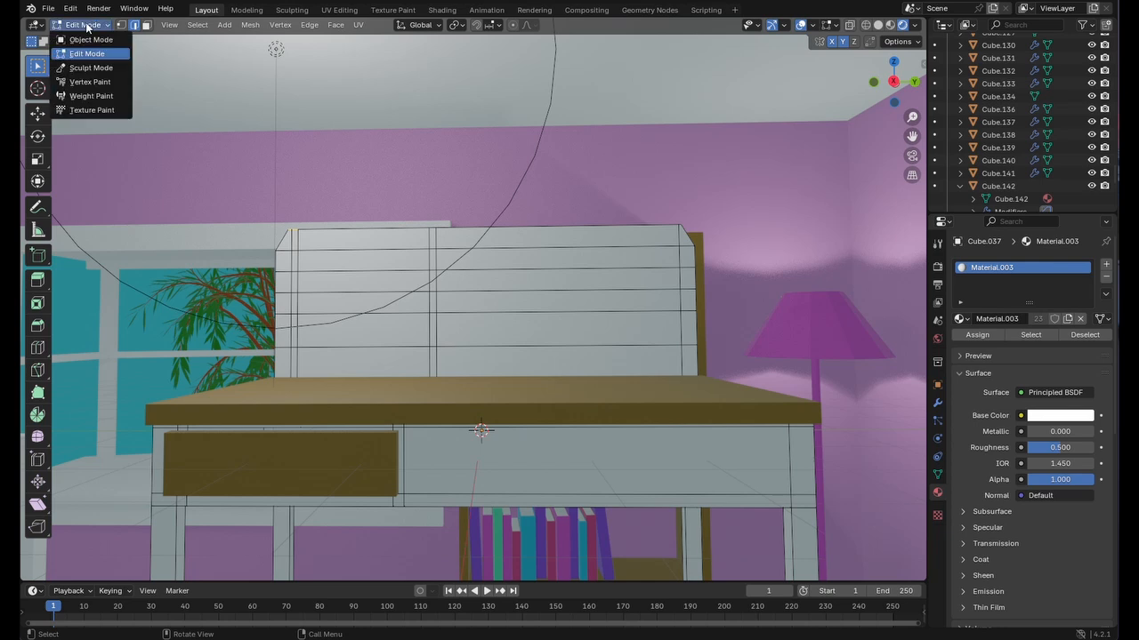
click(89, 40)
scroll(624, 347, down, 4)
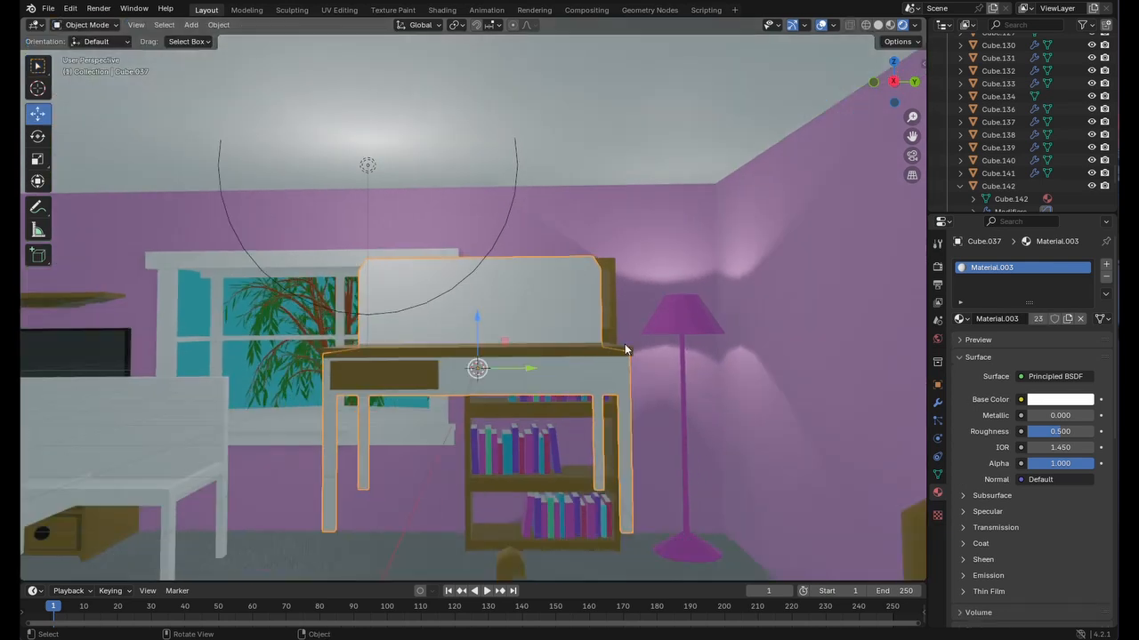
click(664, 381)
scroll(649, 374, up, 2)
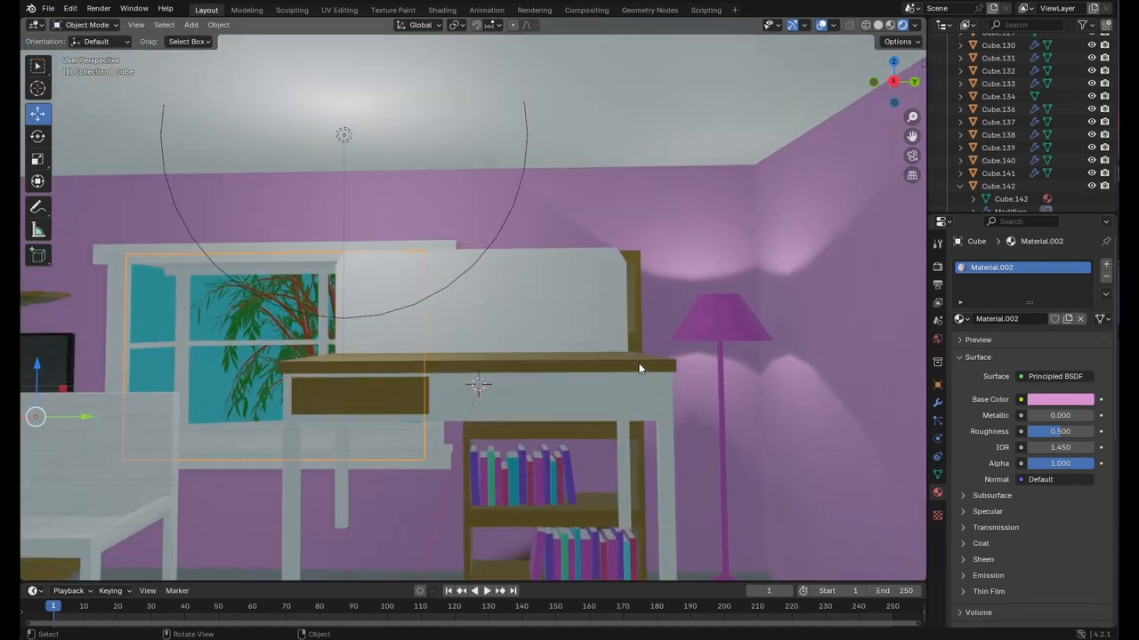
click(584, 308)
scroll(599, 352, up, 1)
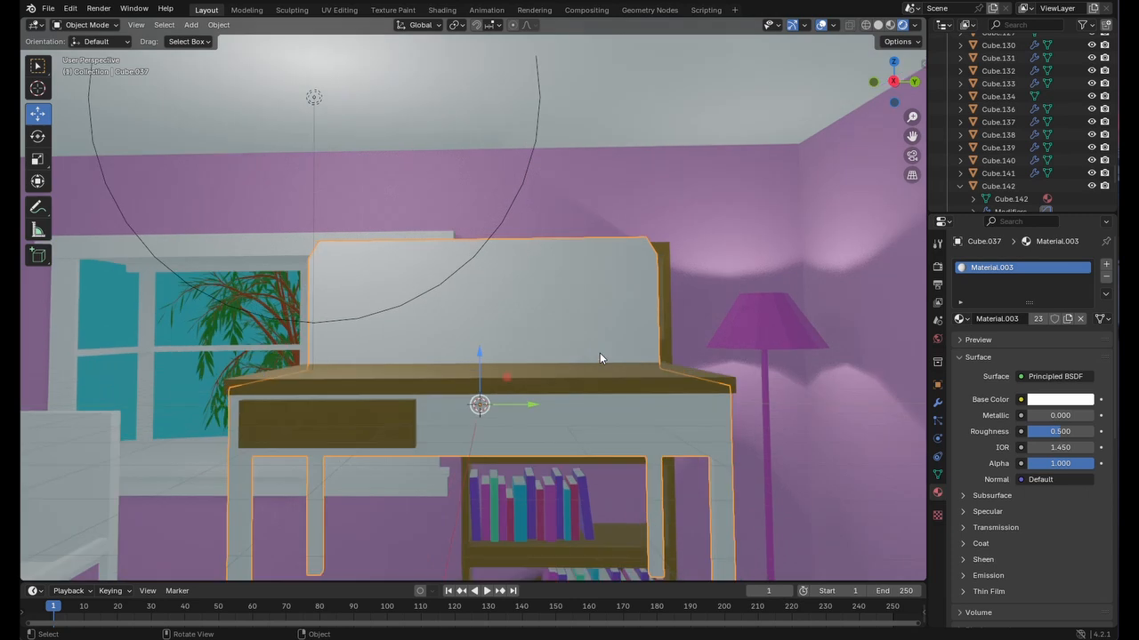
scroll(590, 365, up, 1)
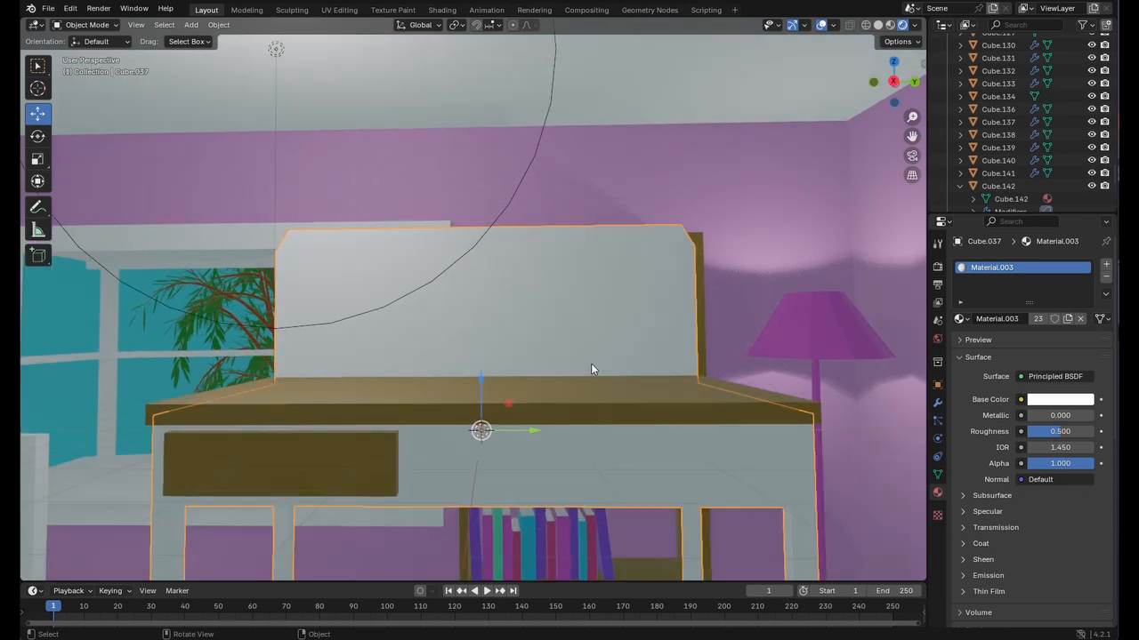
- Try bevelling the selected edges at the back panel's upper corner by about 0.216 m in Edit Mode, and undo the bevel
click(85, 25)
click(95, 57)
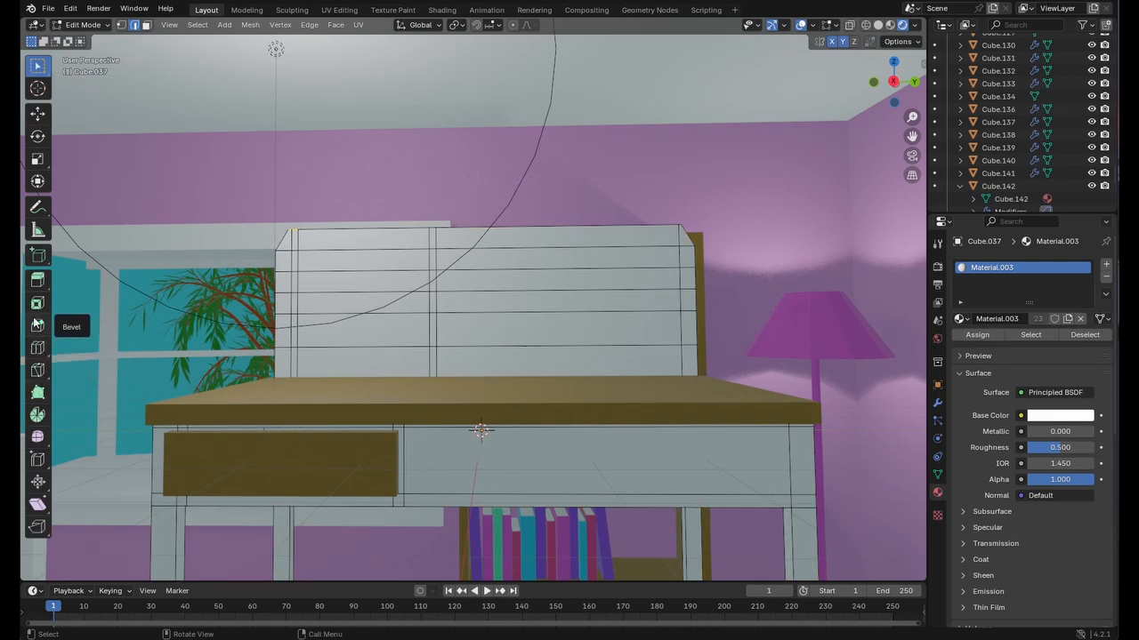
click(38, 327)
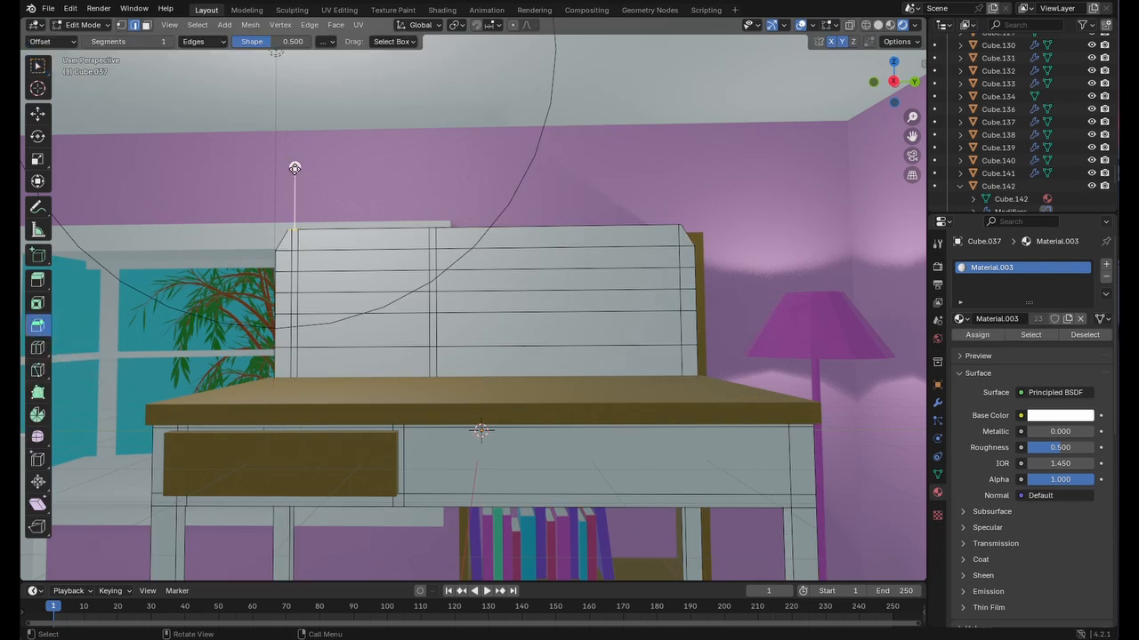
drag(294, 168, 346, 306)
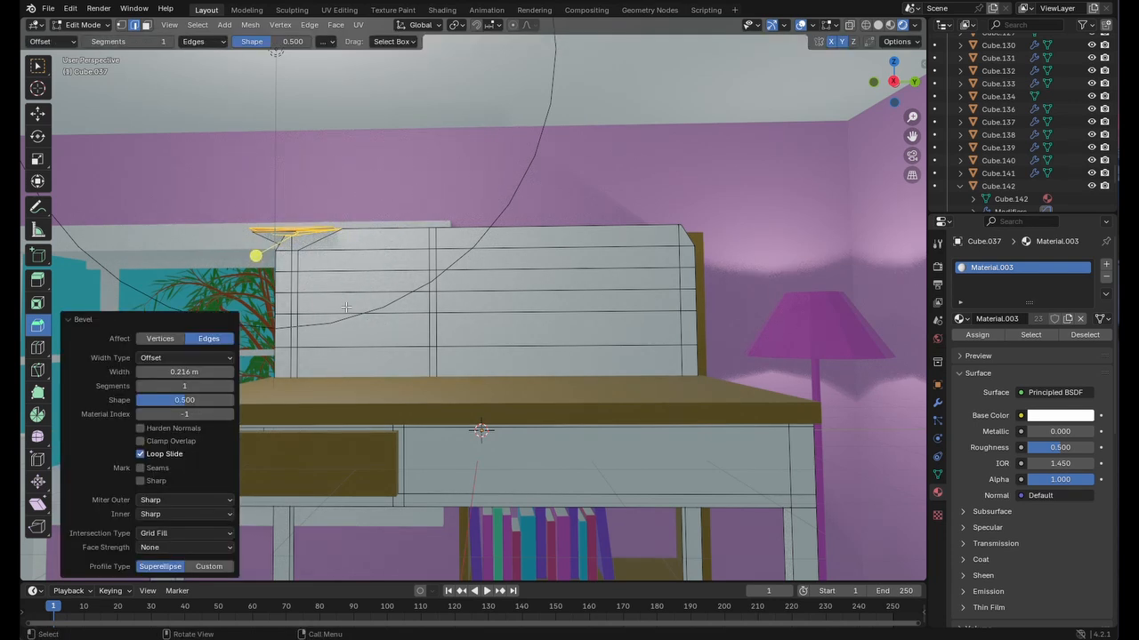
key(ctrl+z)
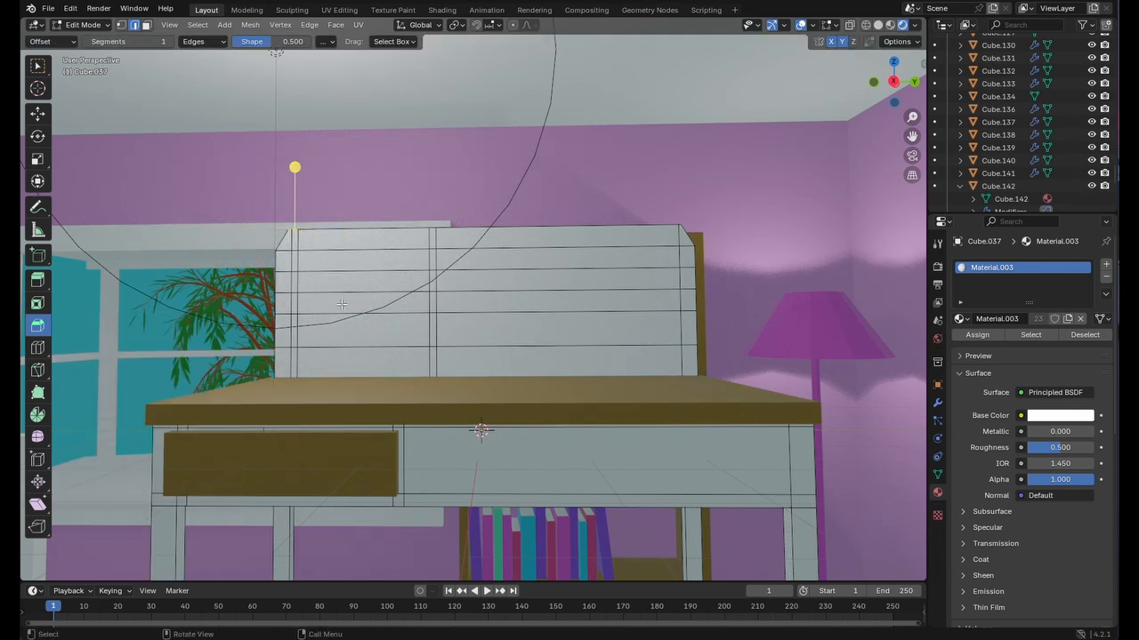
- Try the Bevel tool on a single vertex along the desk front's upper edge, and return to Object Mode
click(38, 68)
click(122, 26)
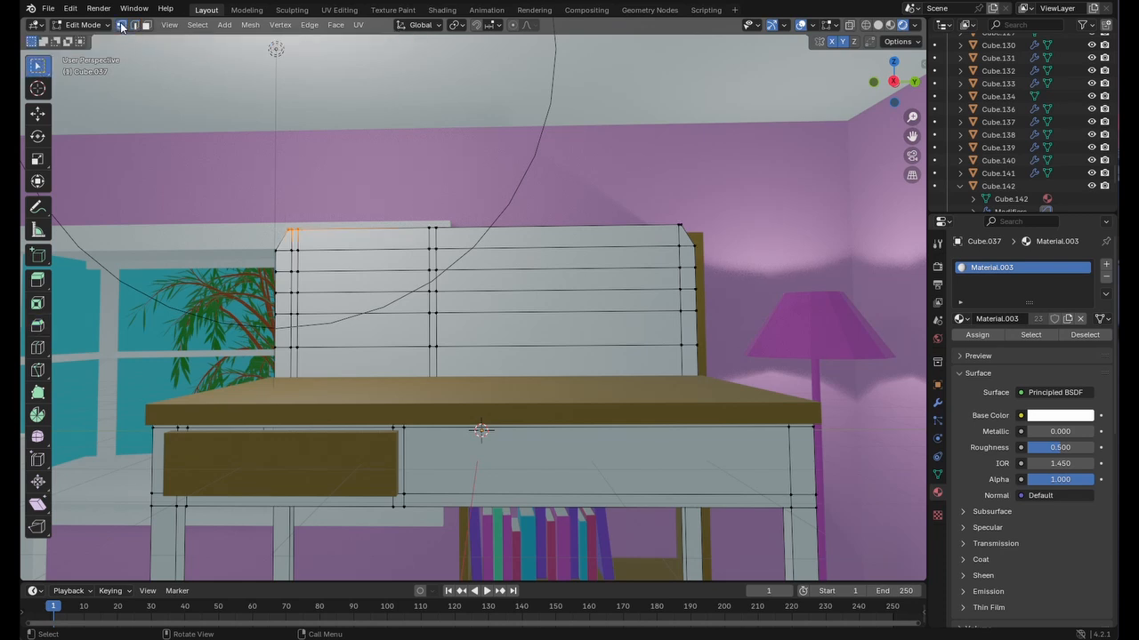
click(404, 426)
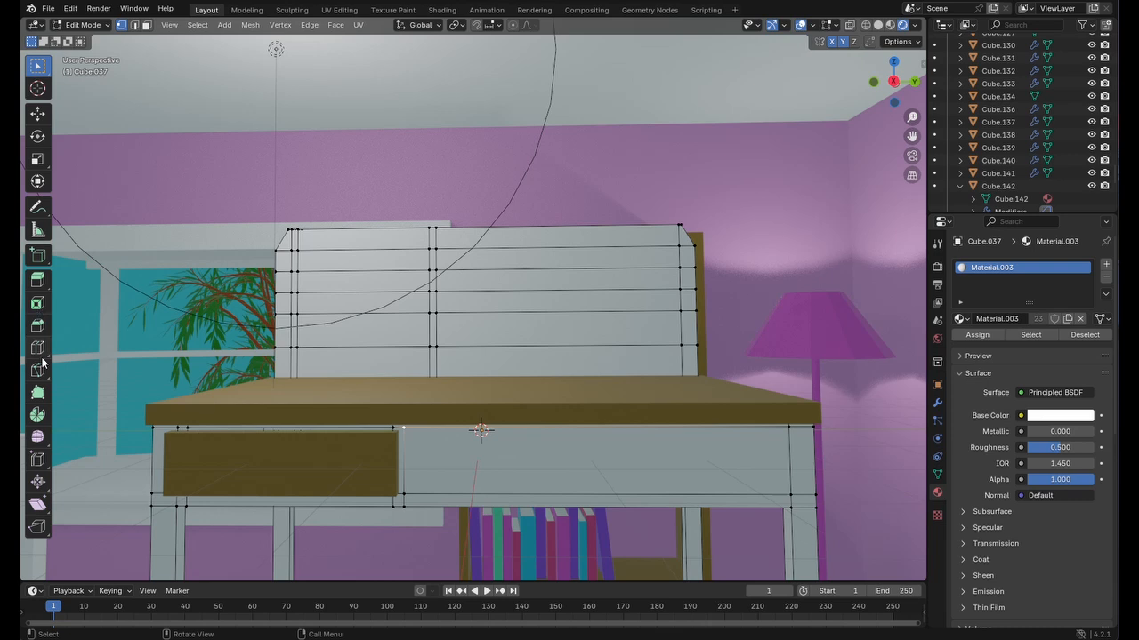
click(39, 329)
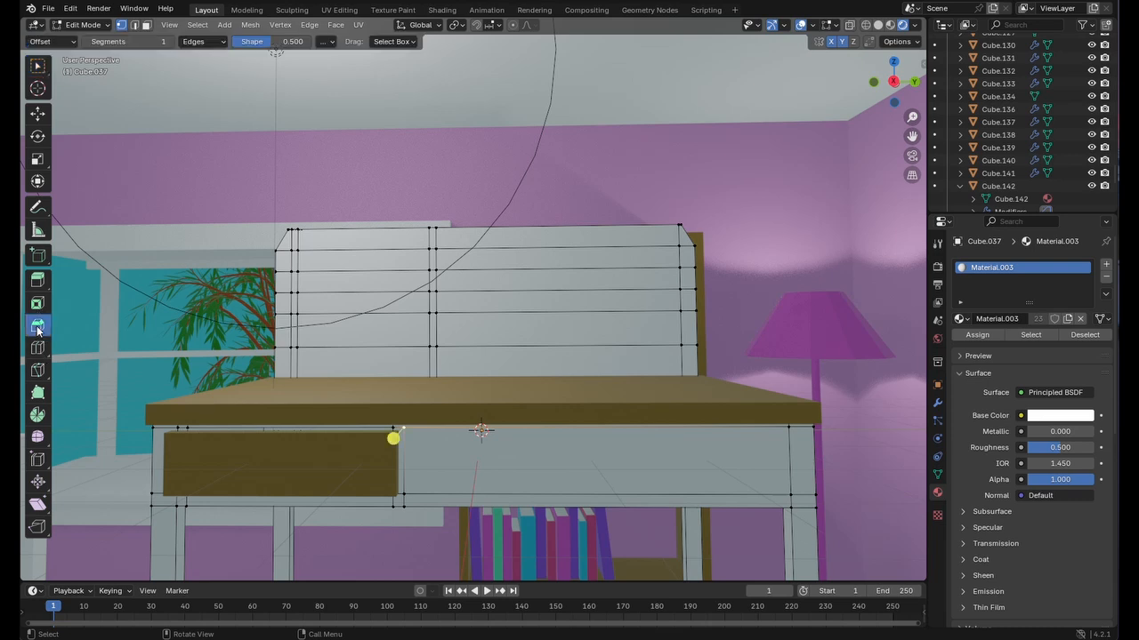
click(82, 21)
click(98, 42)
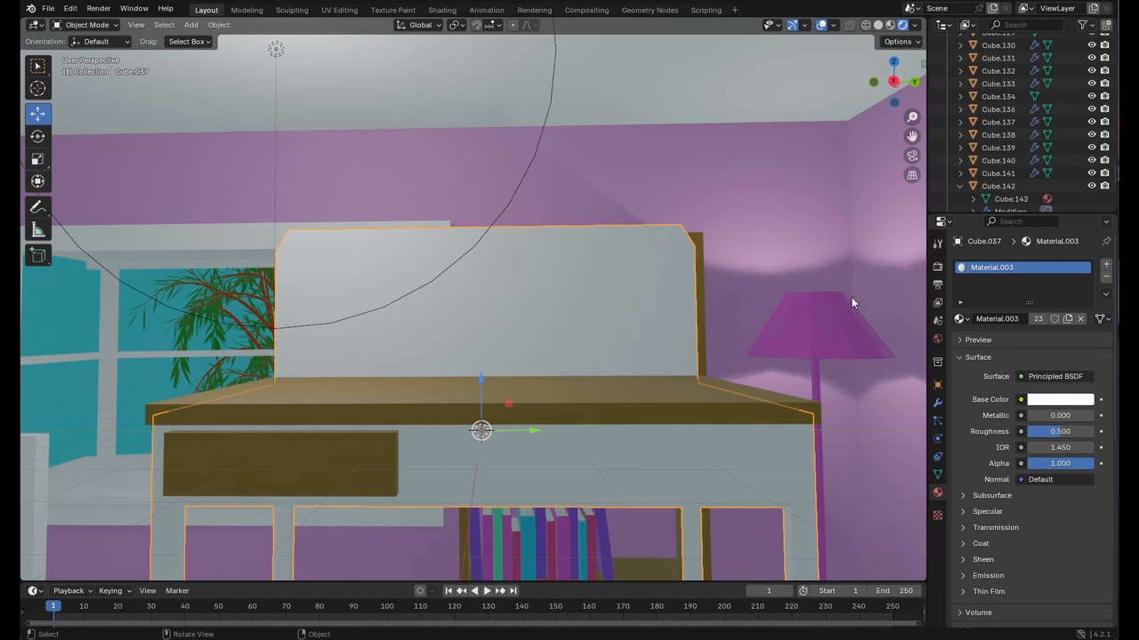
- Add a Bevel modifier to the desk with an amount of 1.41 m
click(939, 403)
click(987, 264)
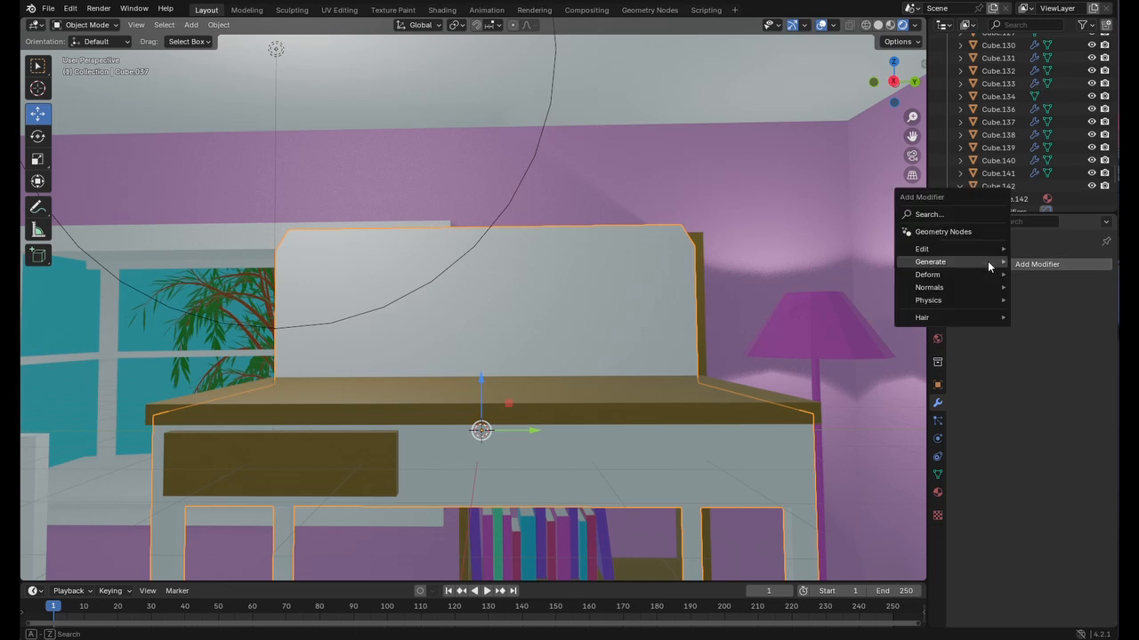
mouse_move(960, 246)
mouse_move(942, 265)
click(810, 274)
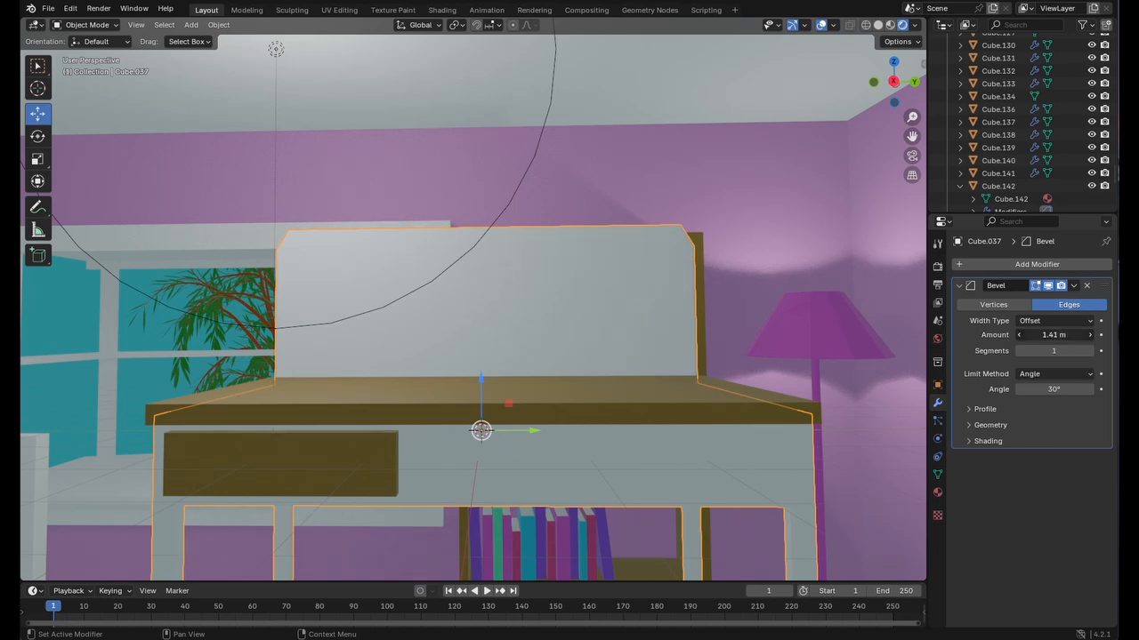
- Increase the desk's Bevel modifier amount to 4.47 m, checking the back panel's corners from several angles
middle_drag(722, 475, 785, 458)
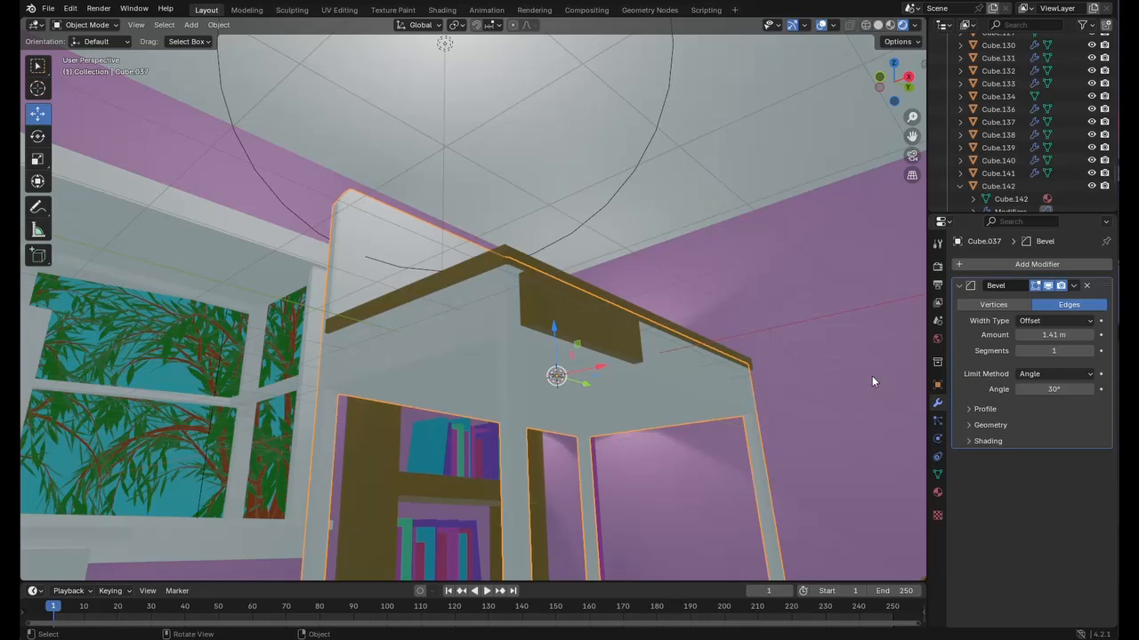
middle_drag(709, 352, 576, 383)
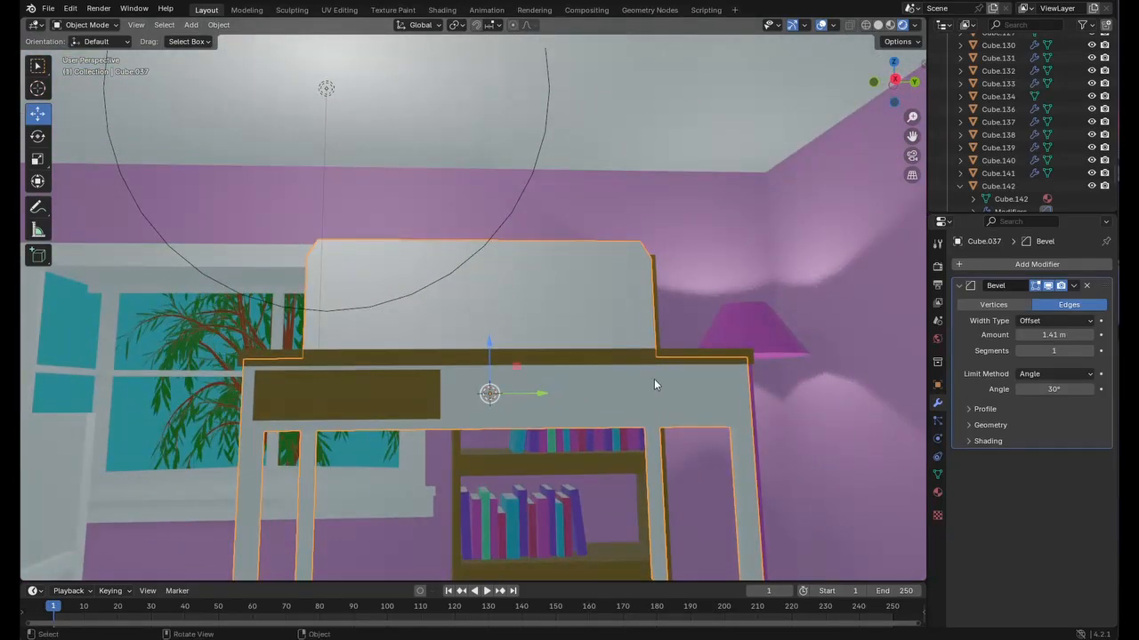
click(1054, 335)
text(1.5)
key(Return)
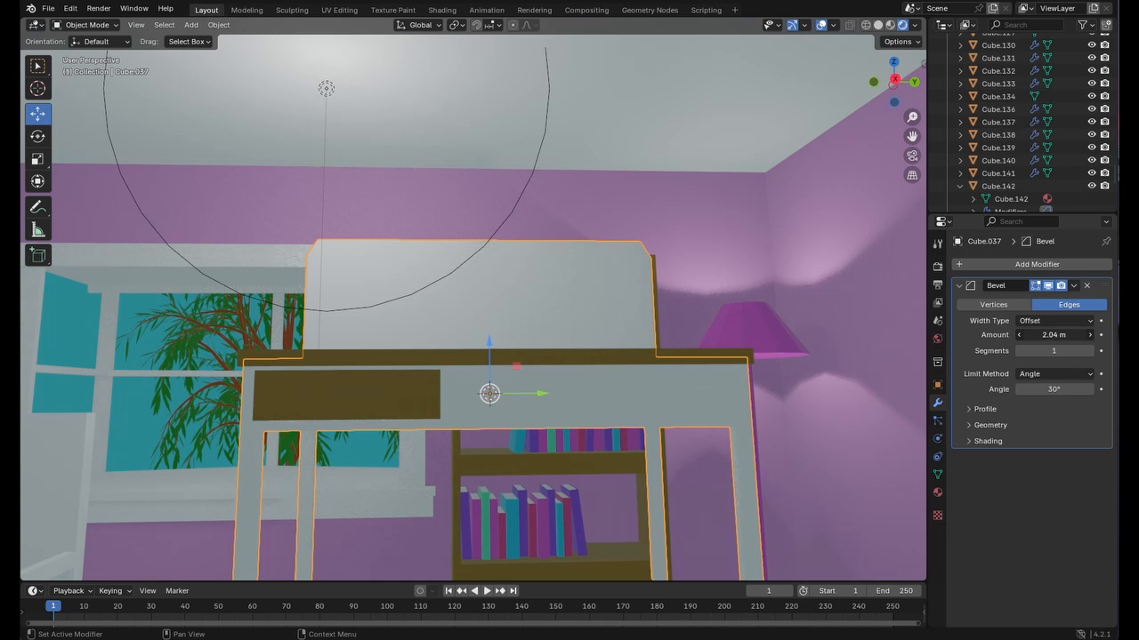
drag(1054, 335, 1067, 334)
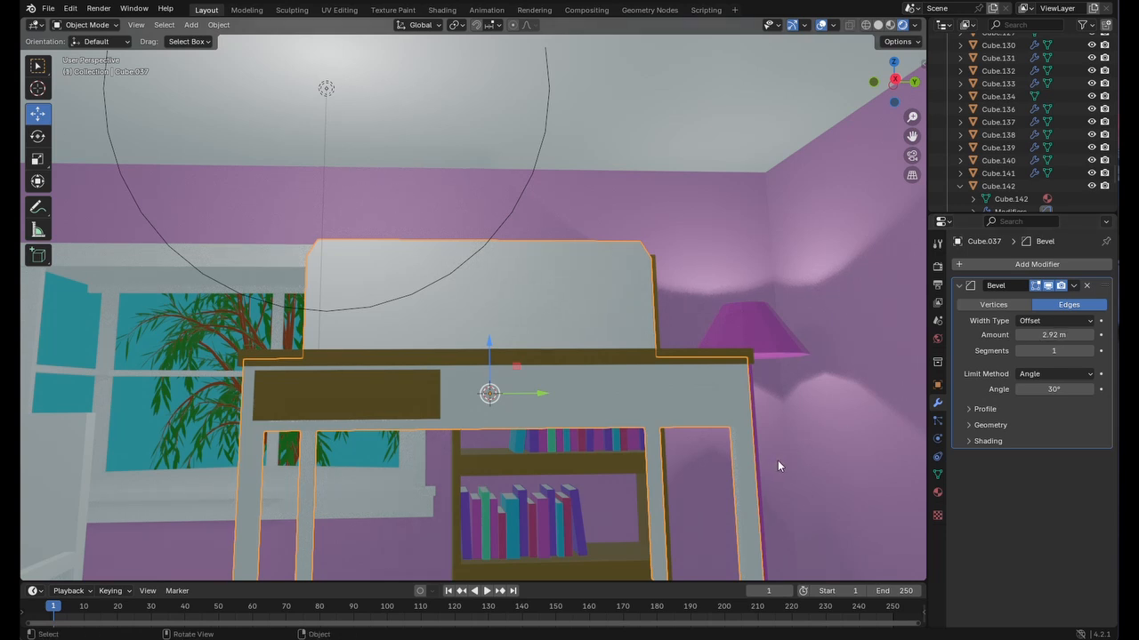
mouse_move(778, 460)
middle_down()
mouse_move(822, 453)
mouse_move(749, 439)
mouse_move(759, 418)
mouse_move(724, 479)
mouse_move(770, 448)
mouse_move(761, 451)
middle_up()
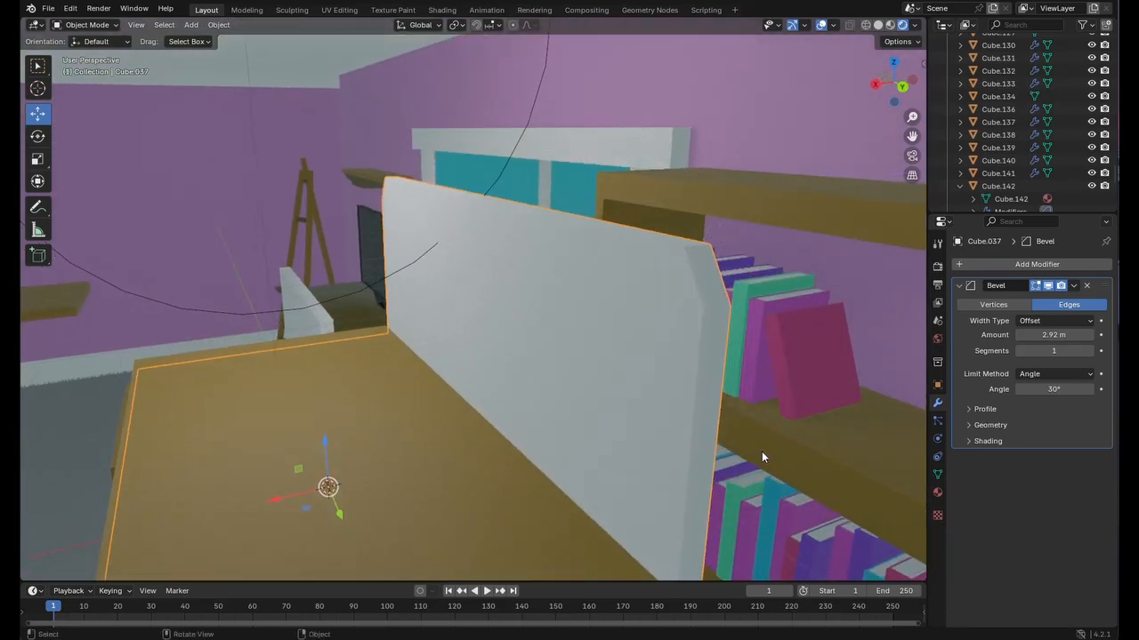
drag(1036, 335, 1022, 334)
middle_drag(600, 419, 696, 406)
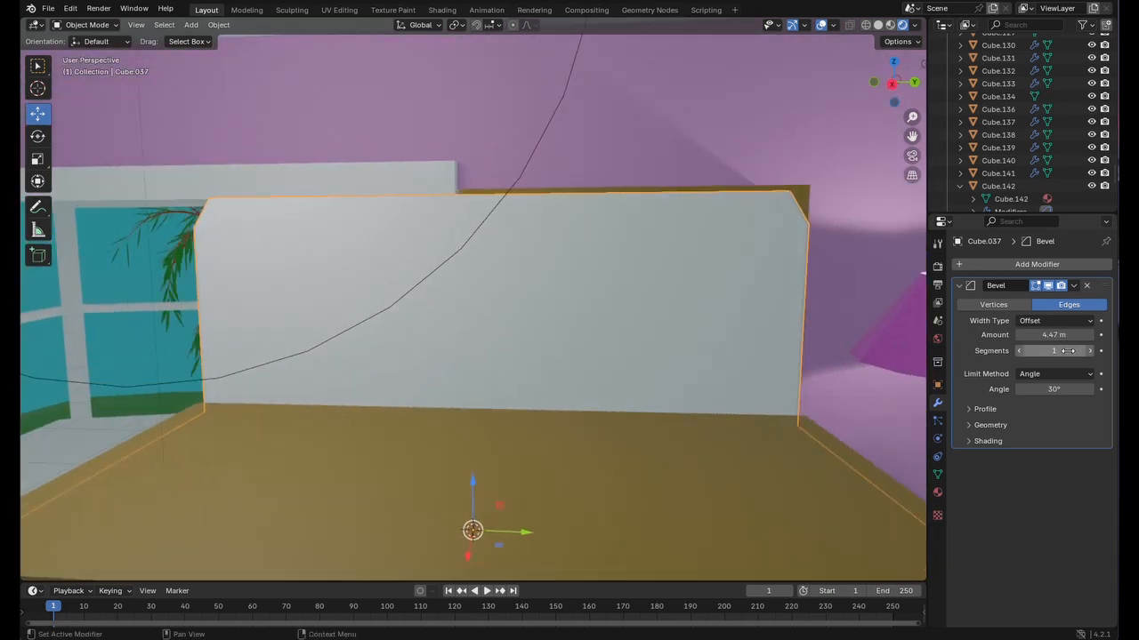
- Try two segments on the desk's Bevel modifier, and set the segments back to 1
drag(1068, 350, 1067, 351)
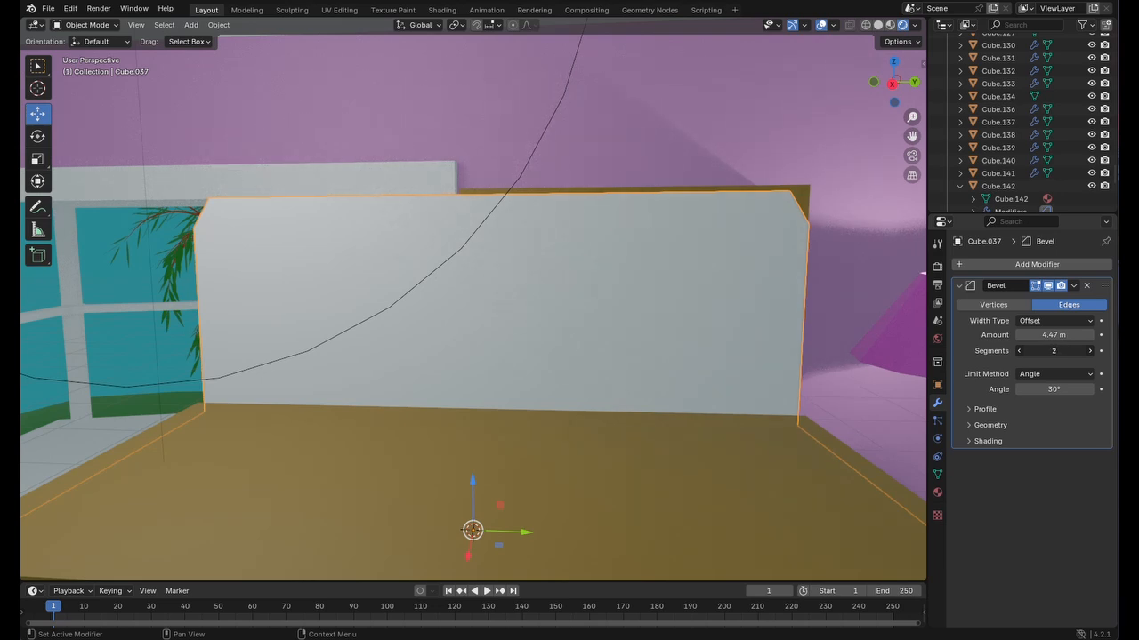
scroll(760, 368, down, 8)
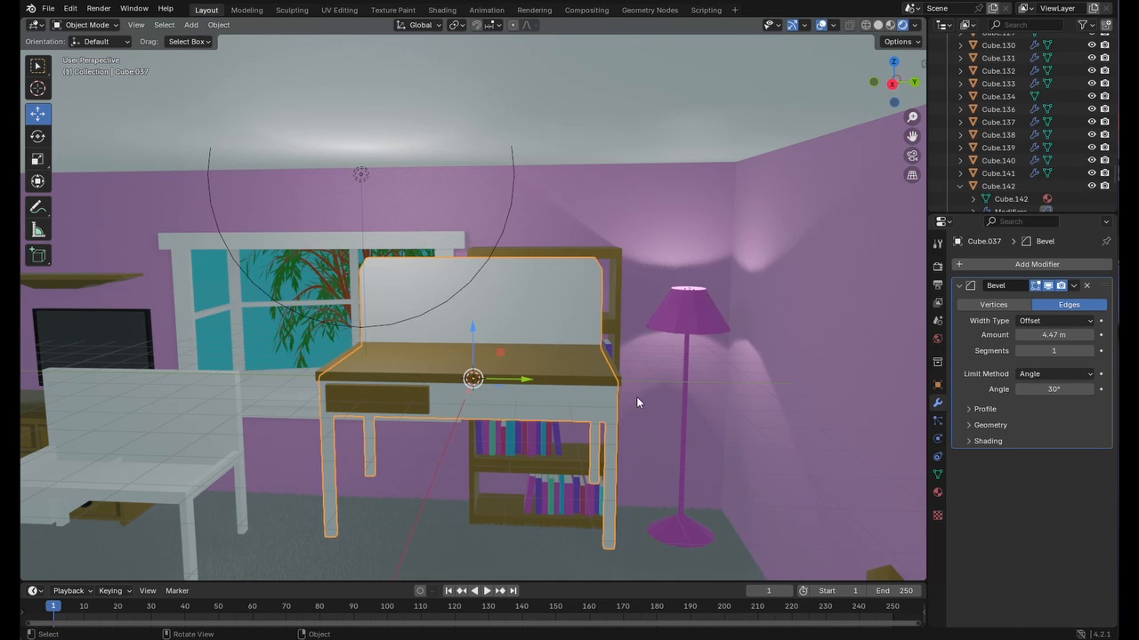
middle_drag(636, 397, 580, 350)
- Try a Bevel modifier on the brown desktop with an amount of about 0.25 m, and undo adding it
click(578, 334)
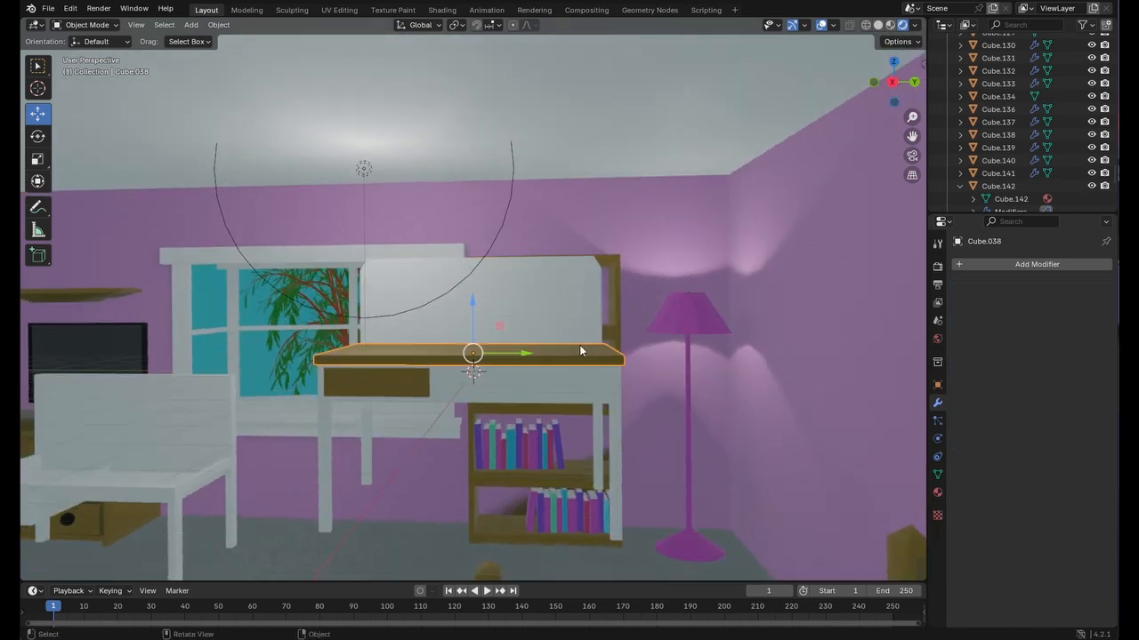
click(973, 265)
mouse_move(982, 272)
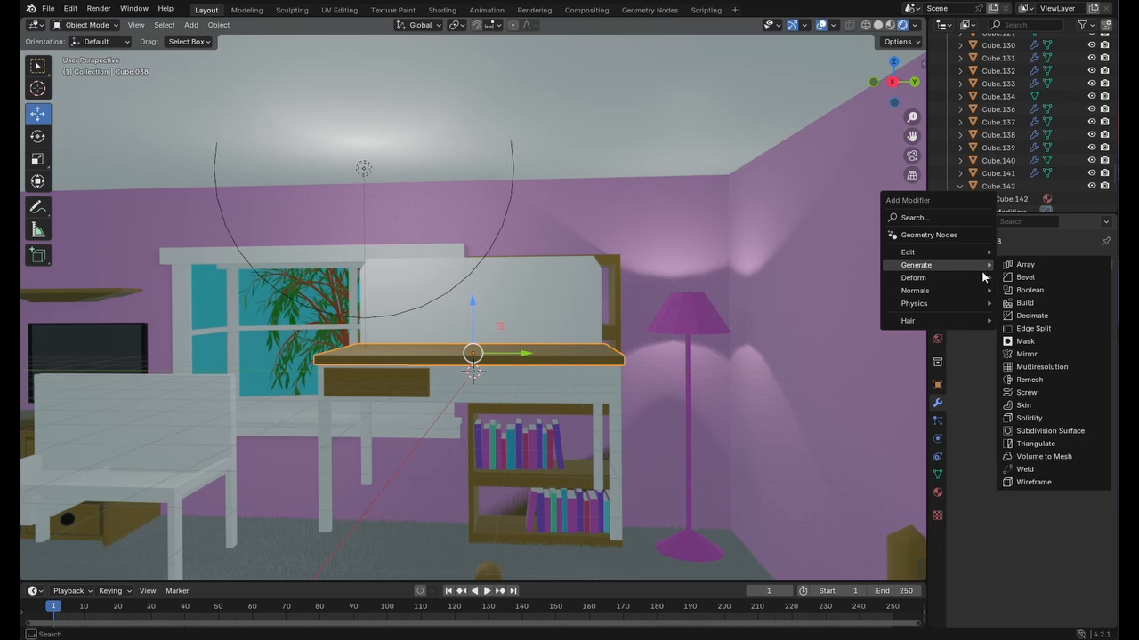
click(1023, 277)
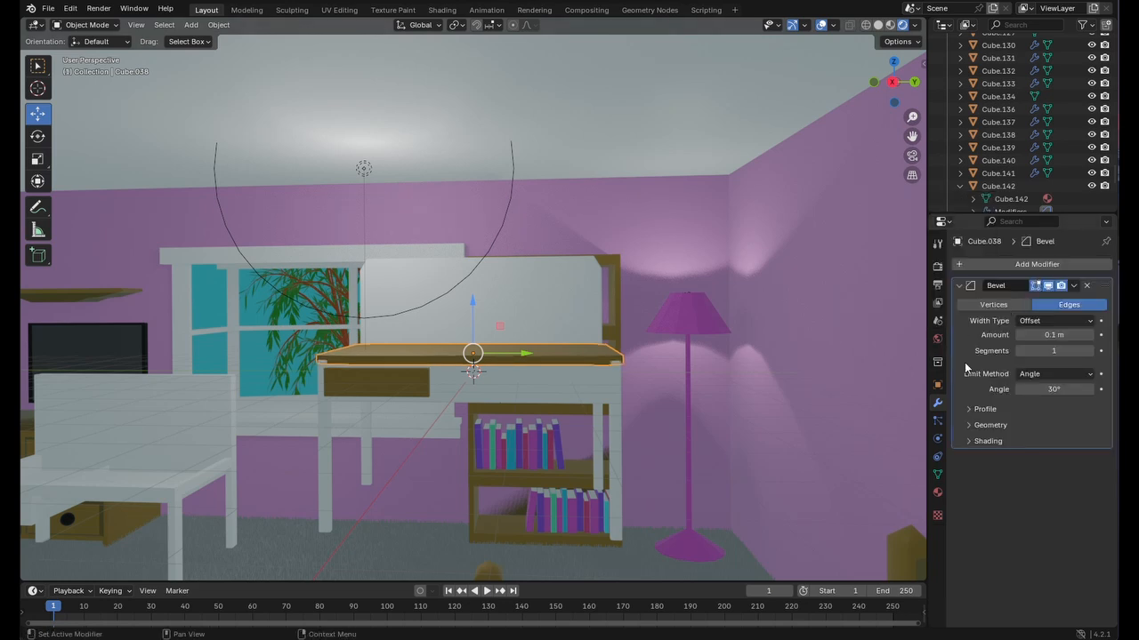
drag(1046, 335, 1067, 335)
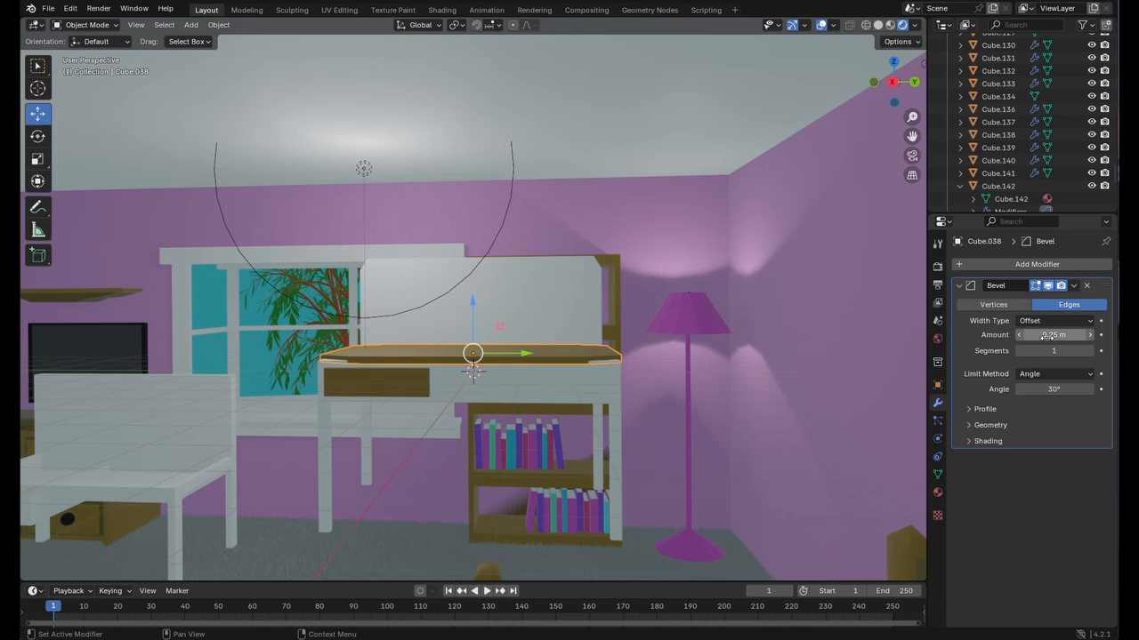
key(ctrl+z)
middle_drag(745, 424, 705, 437)
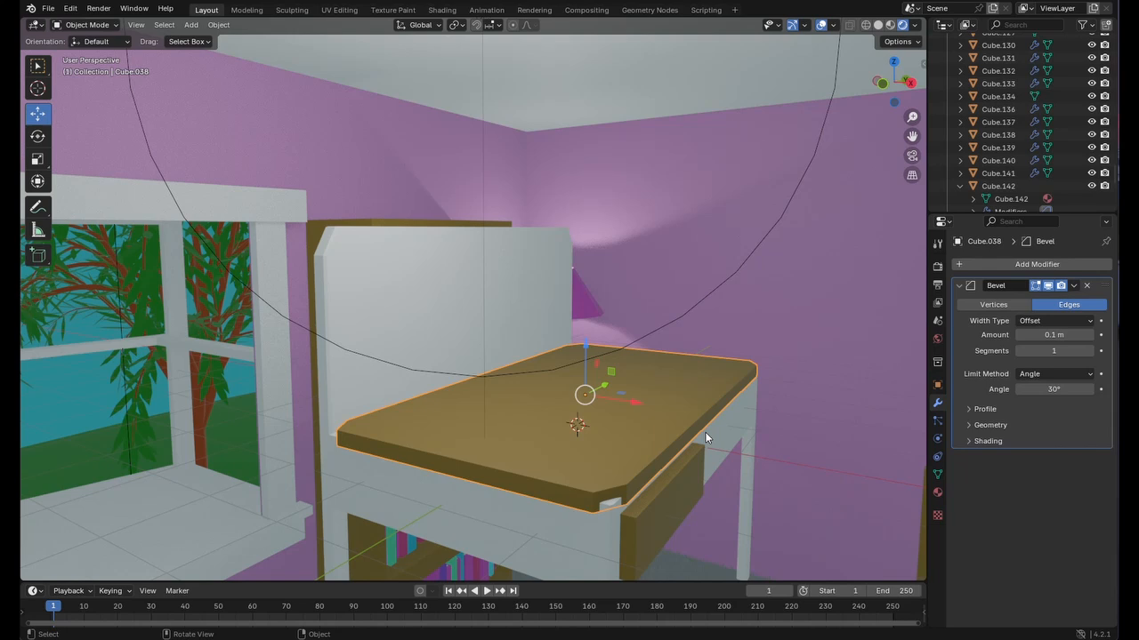
key(ctrl+z)
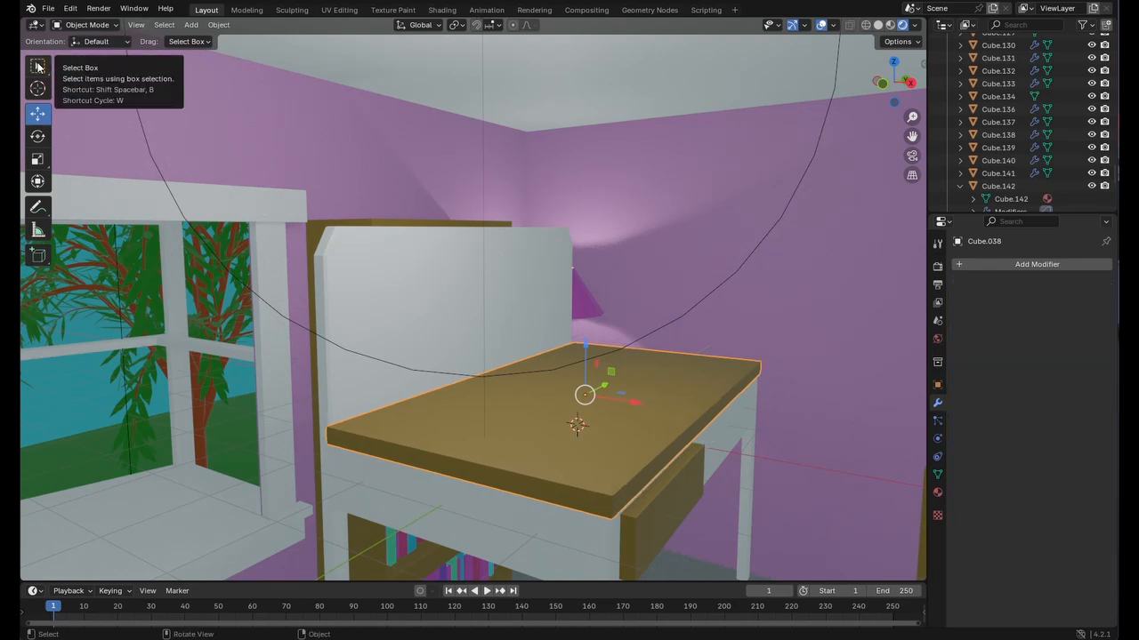
- Try the Bevel tool on the desktop's front corner in Edit Mode, and return to Object Mode
click(94, 25)
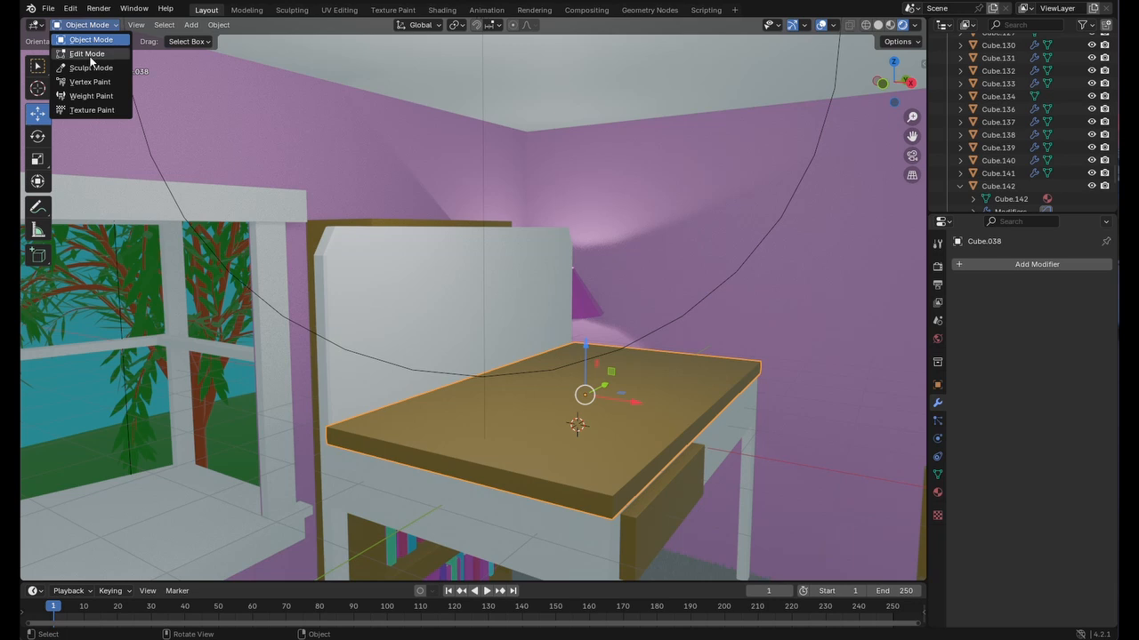
click(85, 55)
middle_drag(467, 360, 560, 374)
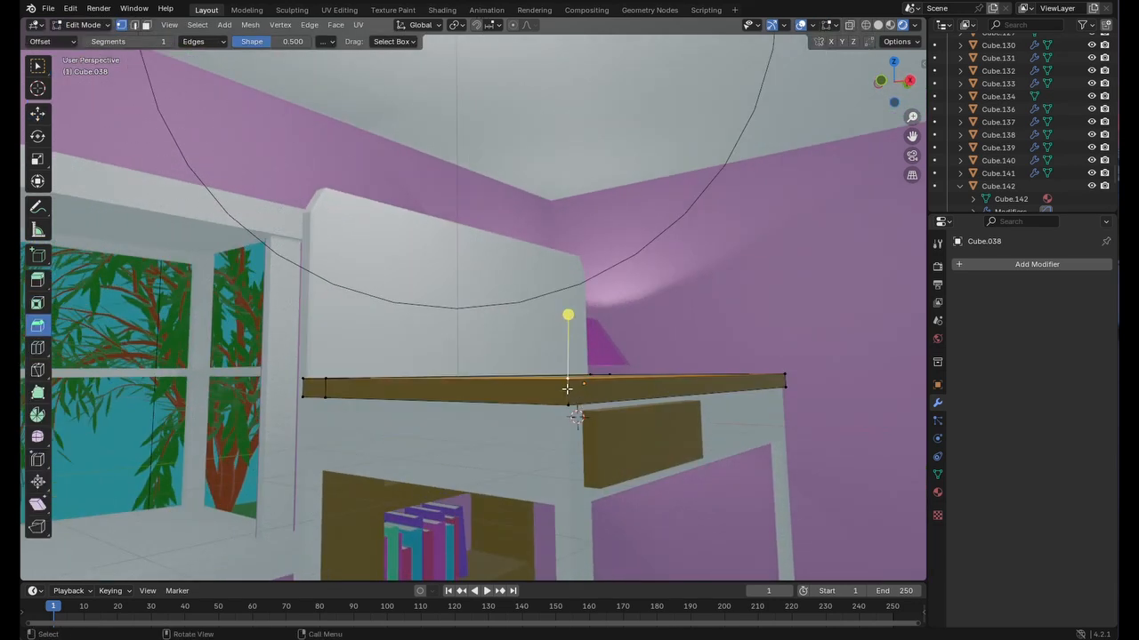
middle_drag(633, 386, 572, 401)
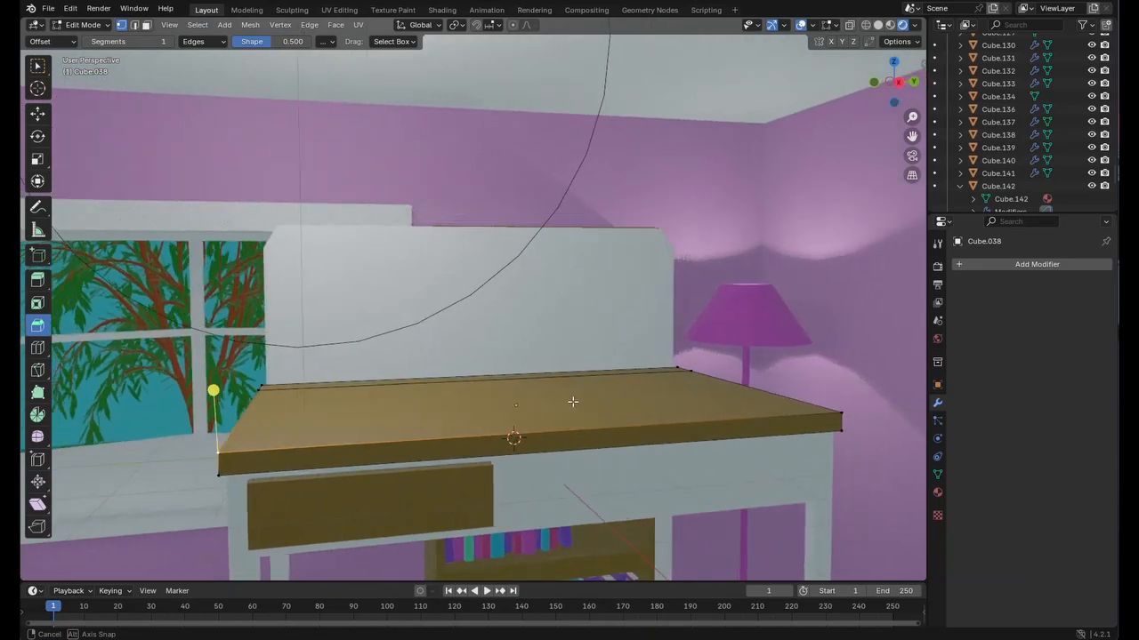
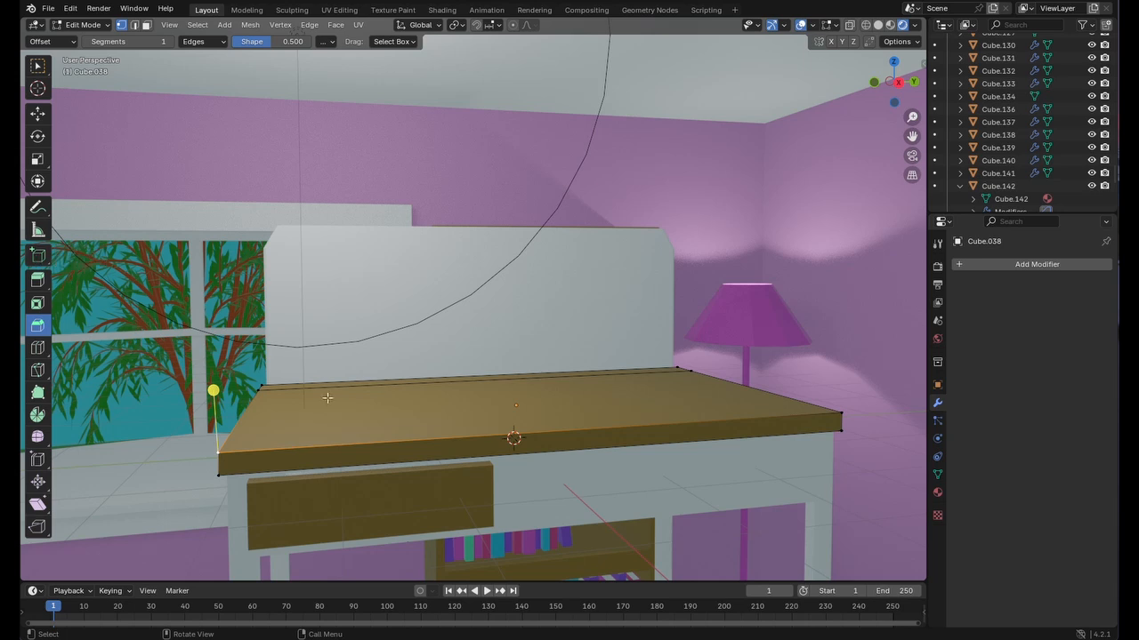
mouse_move(366, 421)
middle_down()
mouse_move(381, 424)
mouse_move(369, 419)
middle_up()
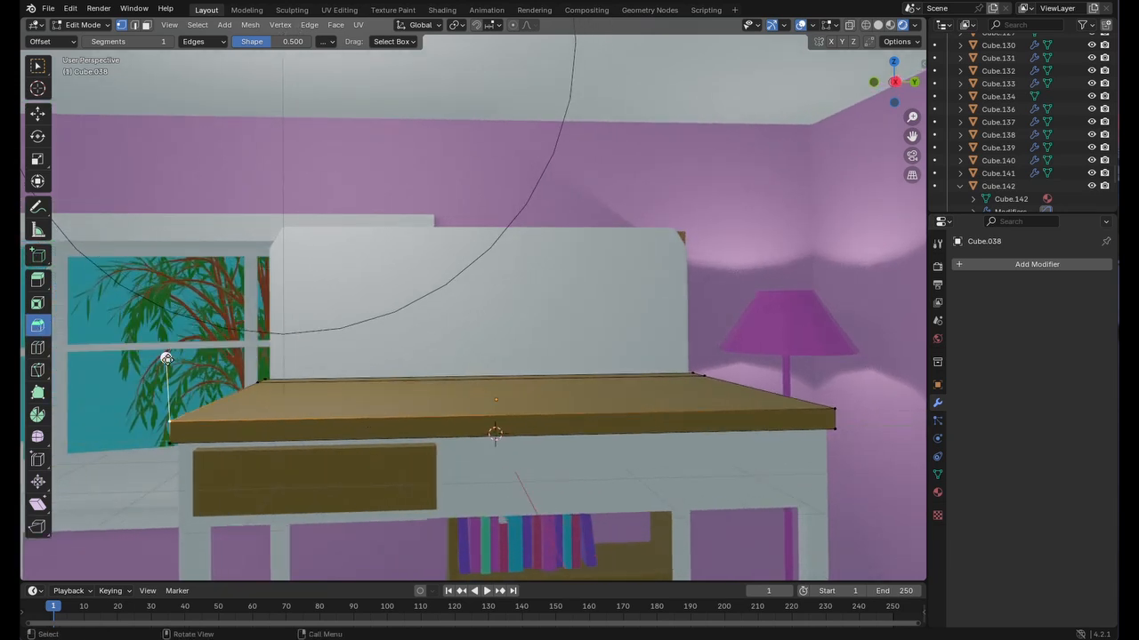
mouse_move(166, 358)
mouse_down()
mouse_move(323, 394)
mouse_move(145, 430)
mouse_move(193, 364)
mouse_up()
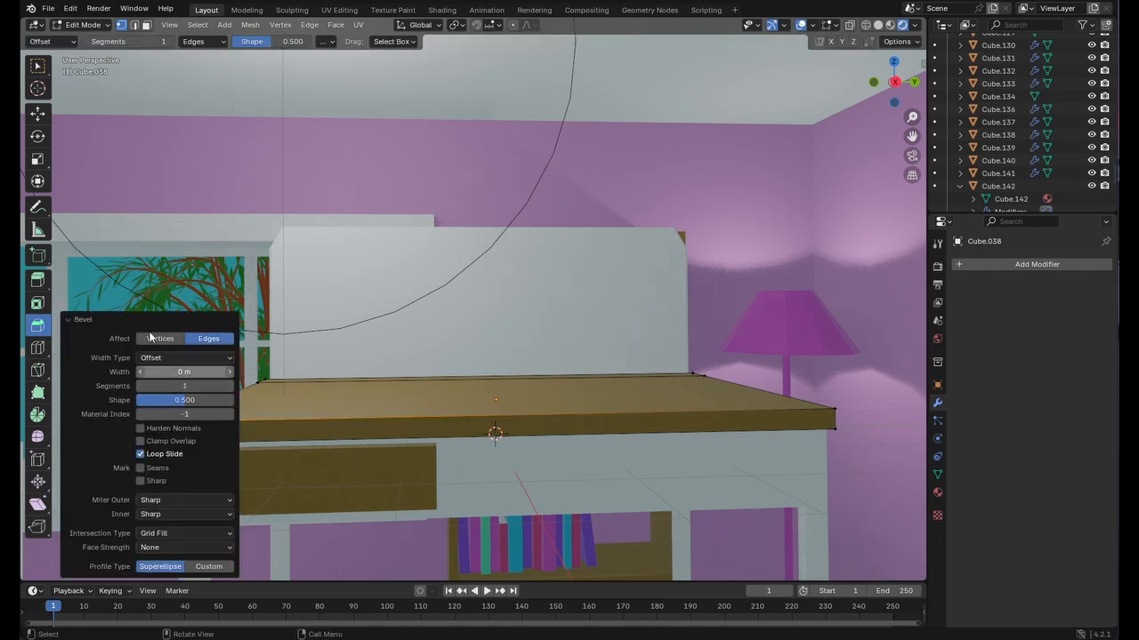
click(82, 24)
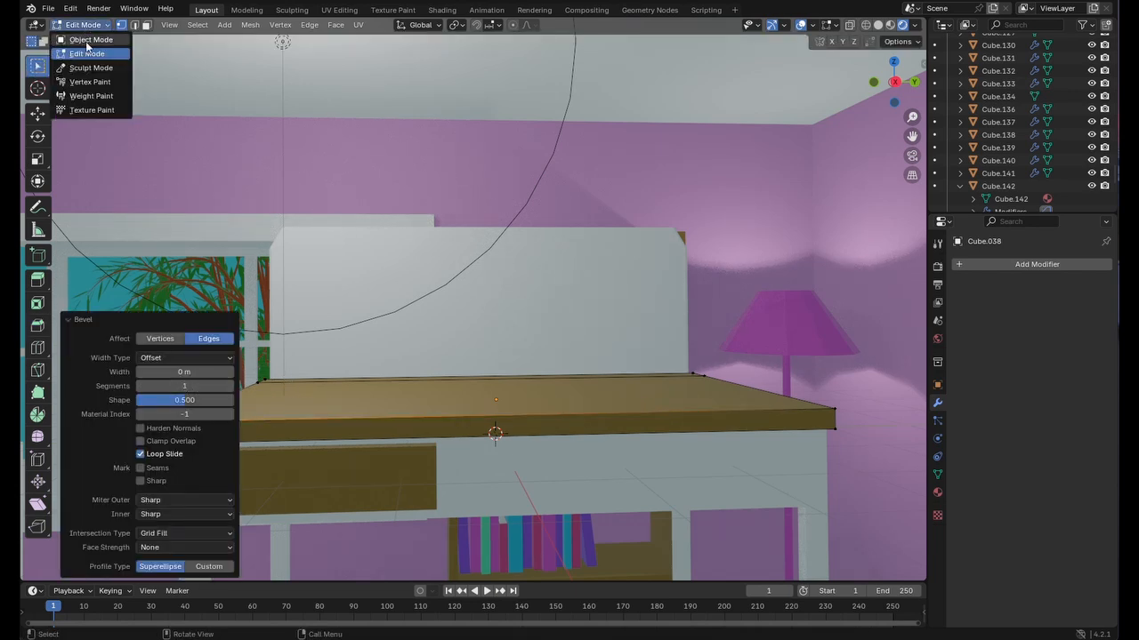
click(89, 41)
- Try bevelling the desktop's front corner edge above the drawer by about 0.00633 m in Edit Mode, and undo the bevel
drag(447, 429, 446, 417)
middle_drag(567, 416, 549, 411)
click(549, 410)
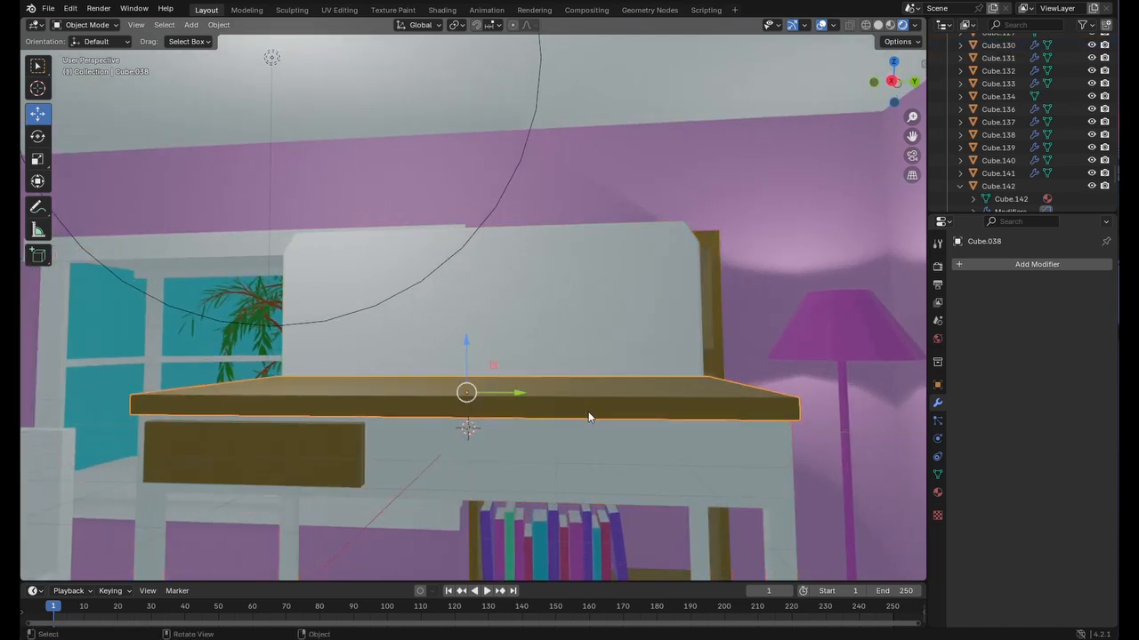
middle_drag(662, 419, 666, 412)
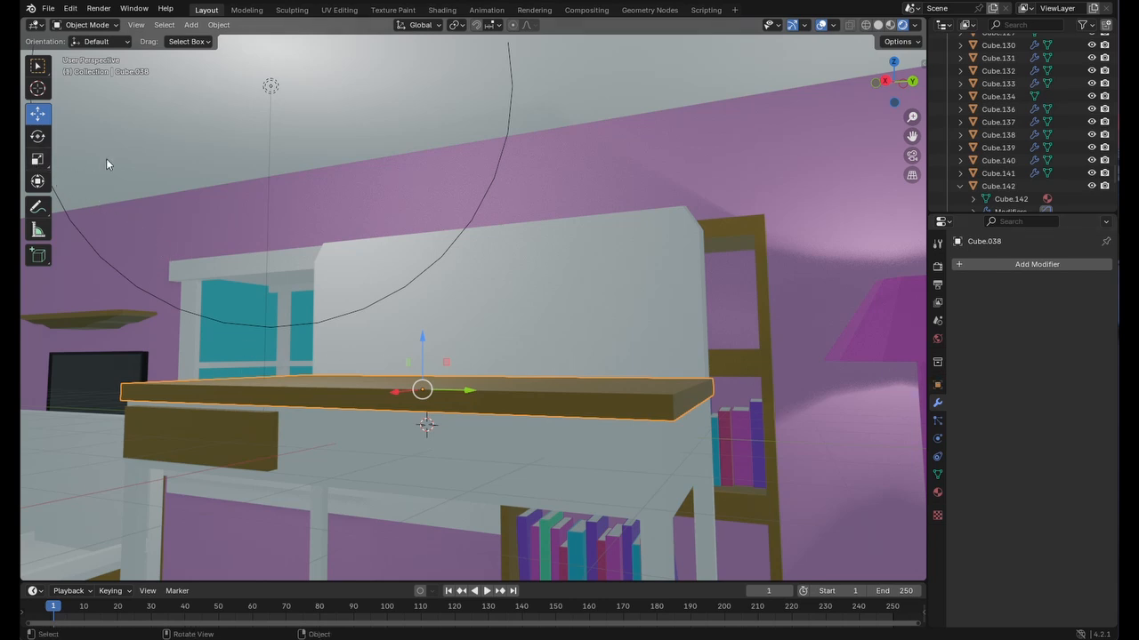
click(87, 25)
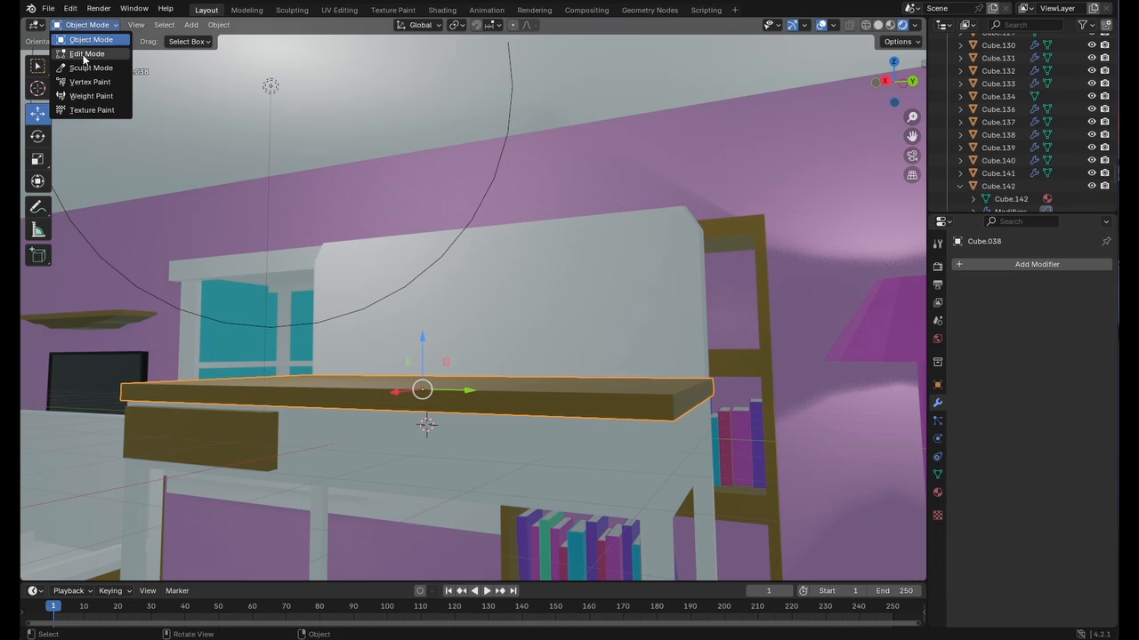
click(83, 54)
middle_drag(205, 359, 184, 395)
click(145, 372)
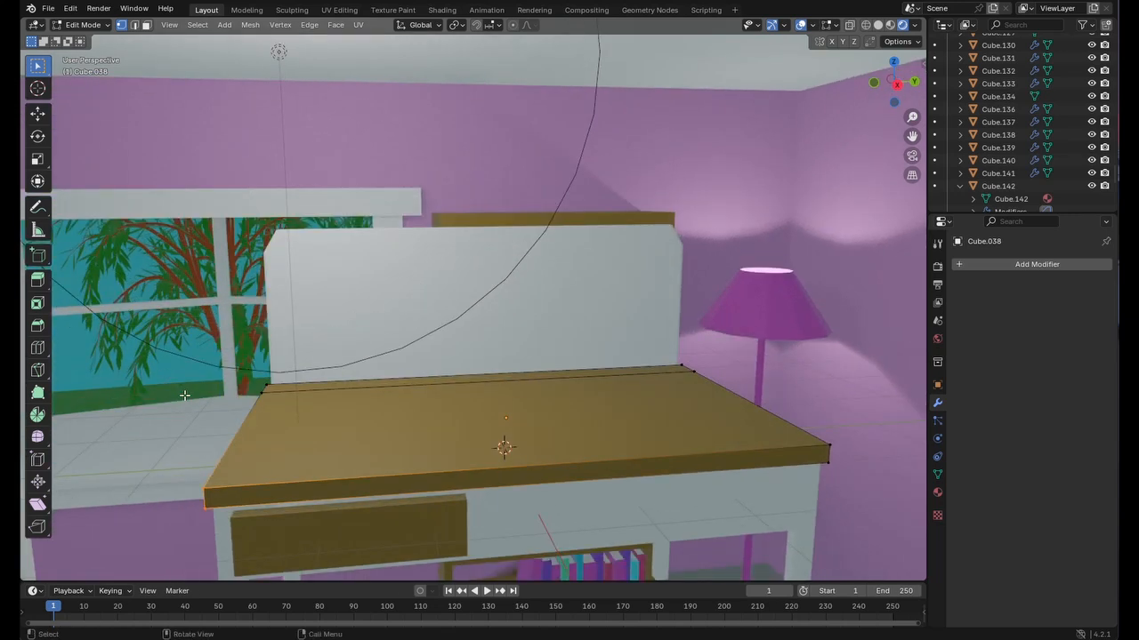
click(38, 327)
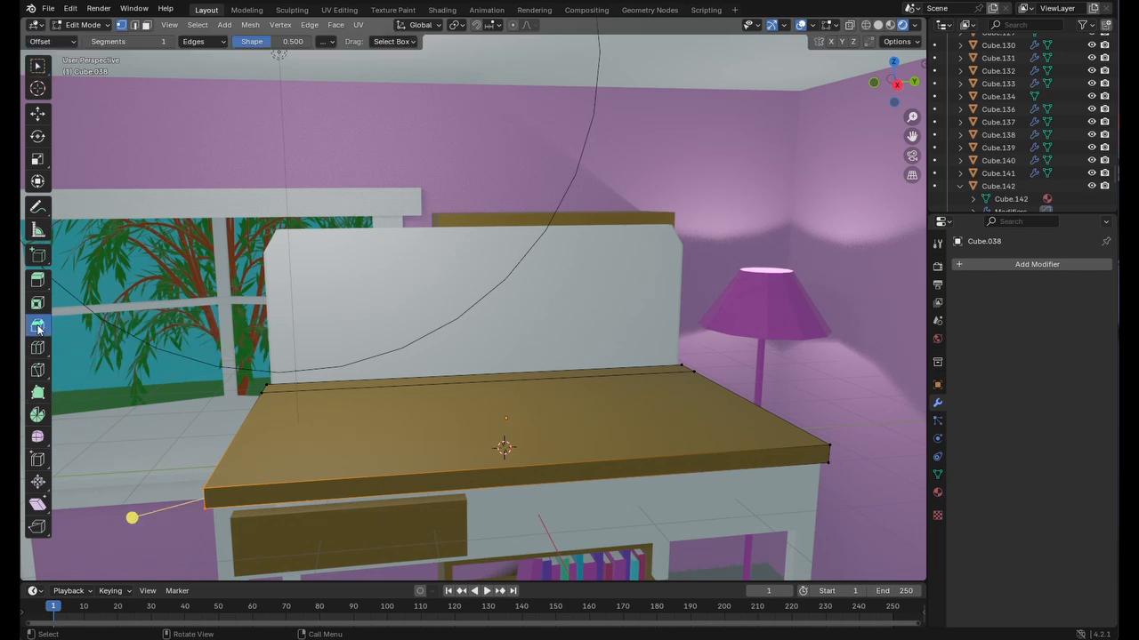
drag(133, 516, 281, 505)
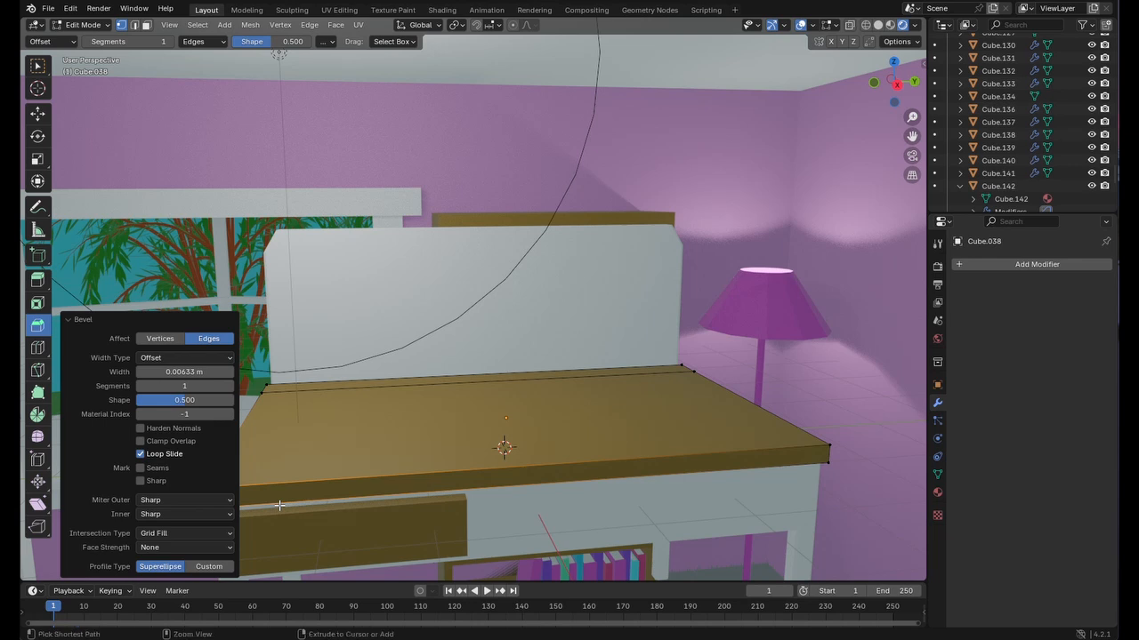
key(ctrl+z)
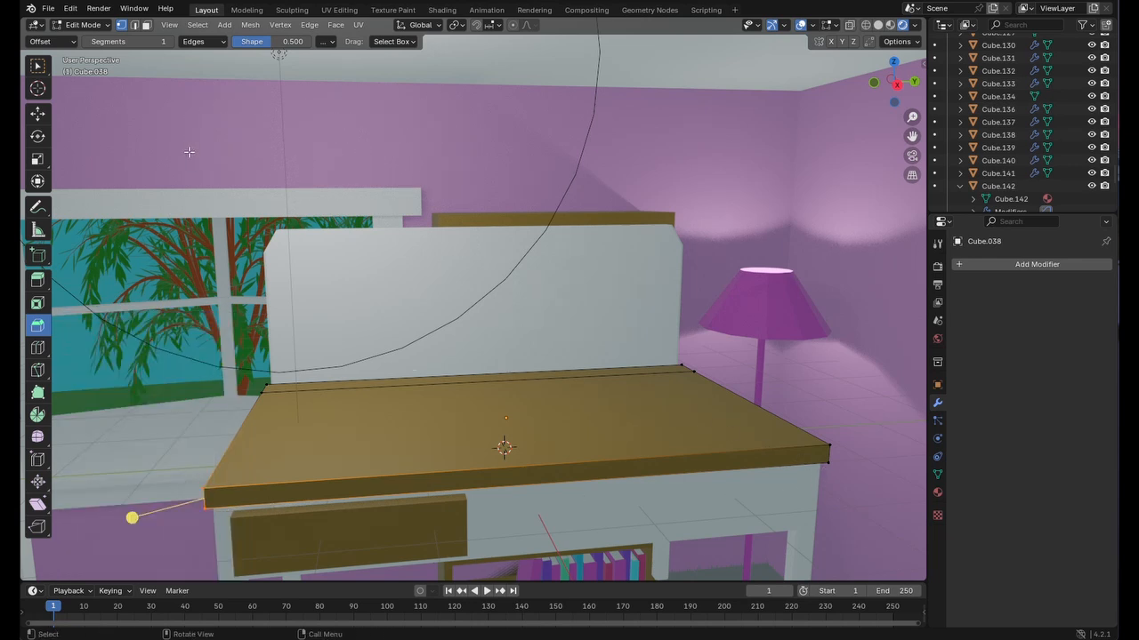
- Bevel the desktop's two vertical front corner edges by about 0.00995 m using edge selection, and return to Object Mode
click(134, 25)
click(371, 269)
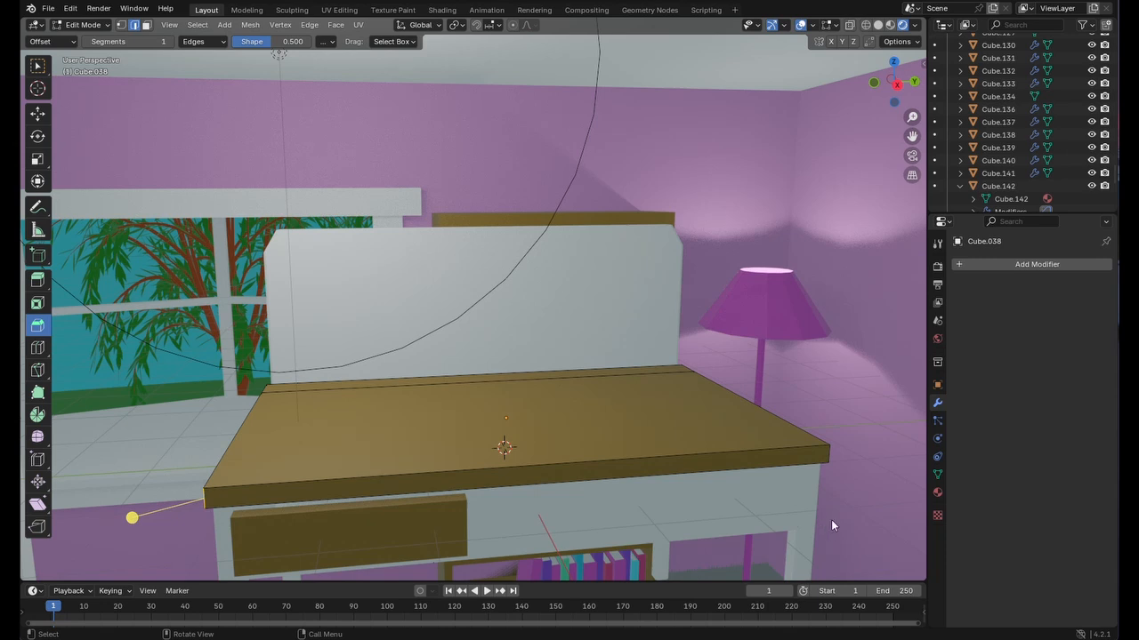
shift+click(828, 451)
drag(557, 505, 500, 478)
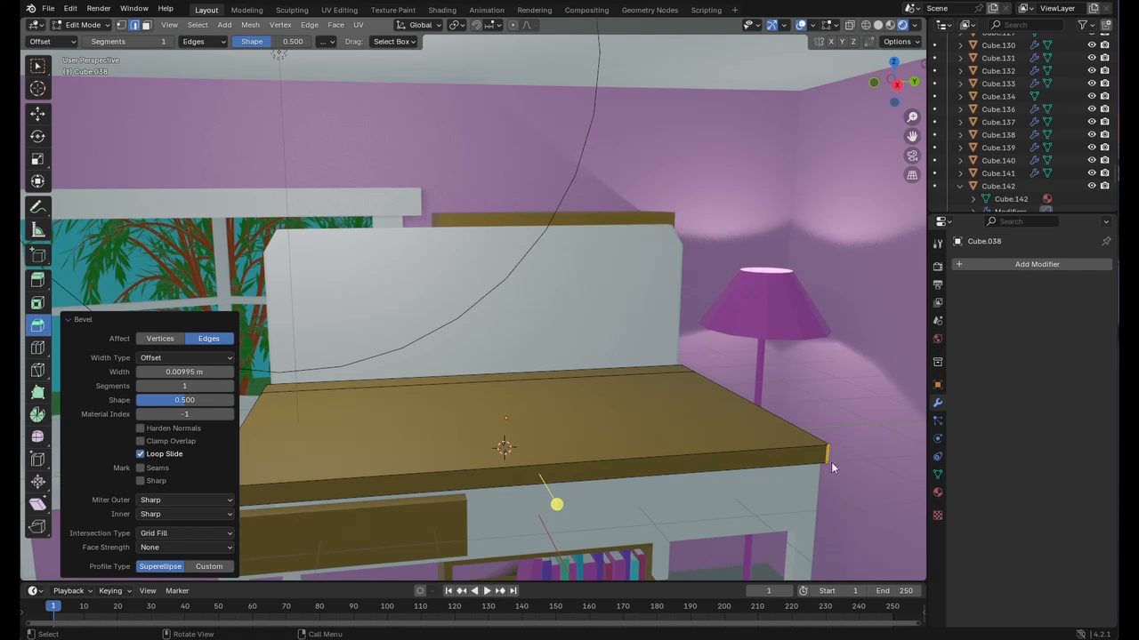
click(855, 498)
middle_drag(855, 498, 641, 483)
middle_drag(511, 435, 498, 435)
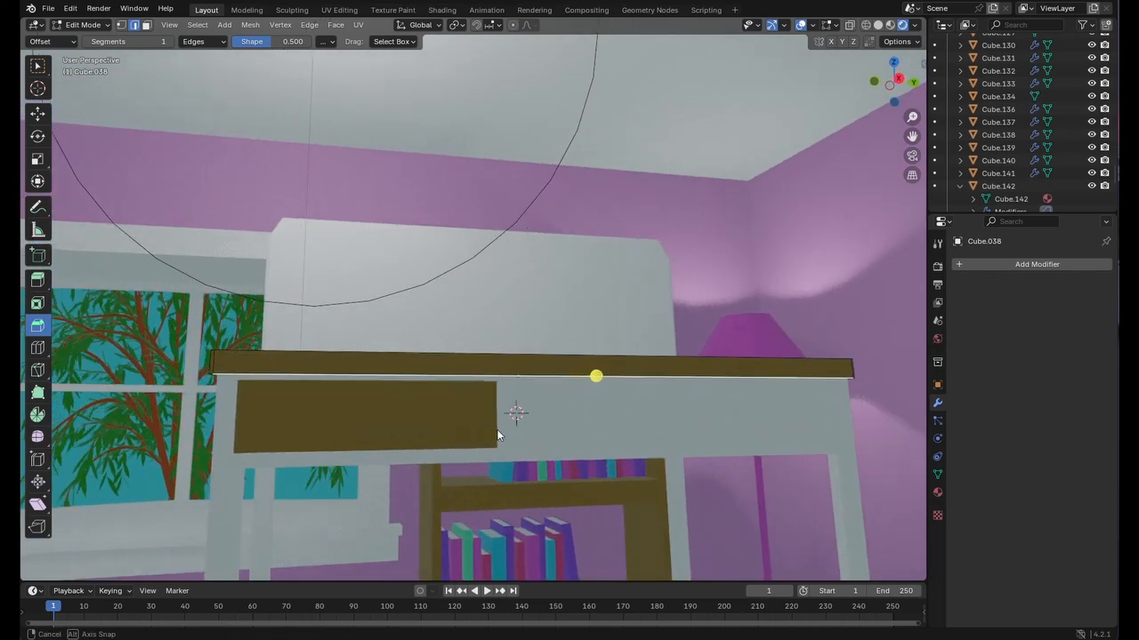
click(295, 422)
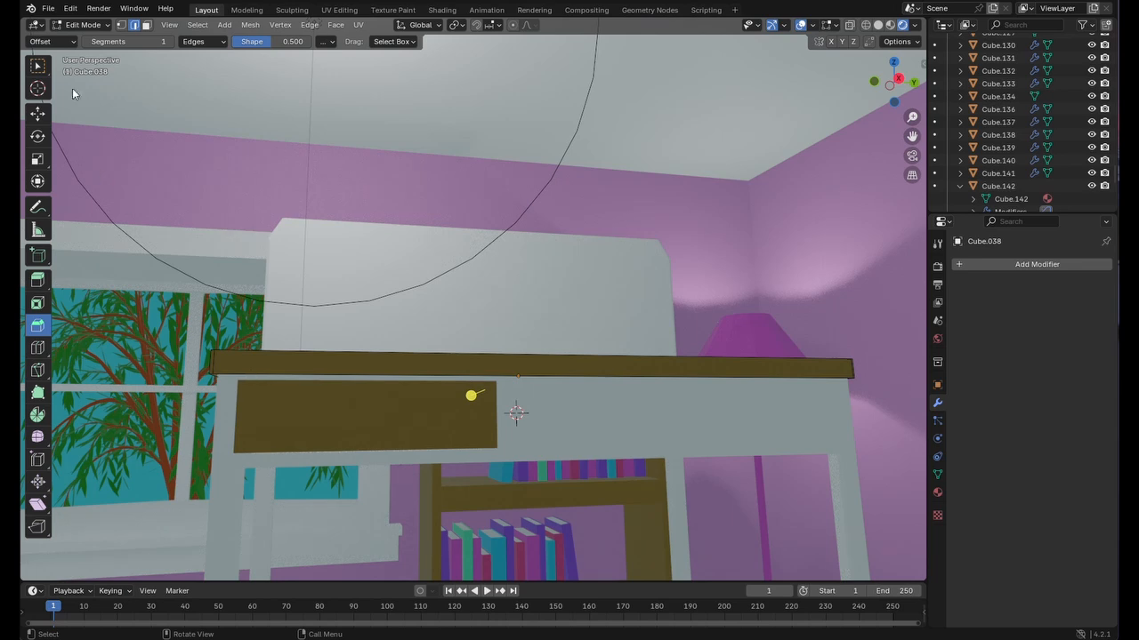
click(86, 24)
click(83, 40)
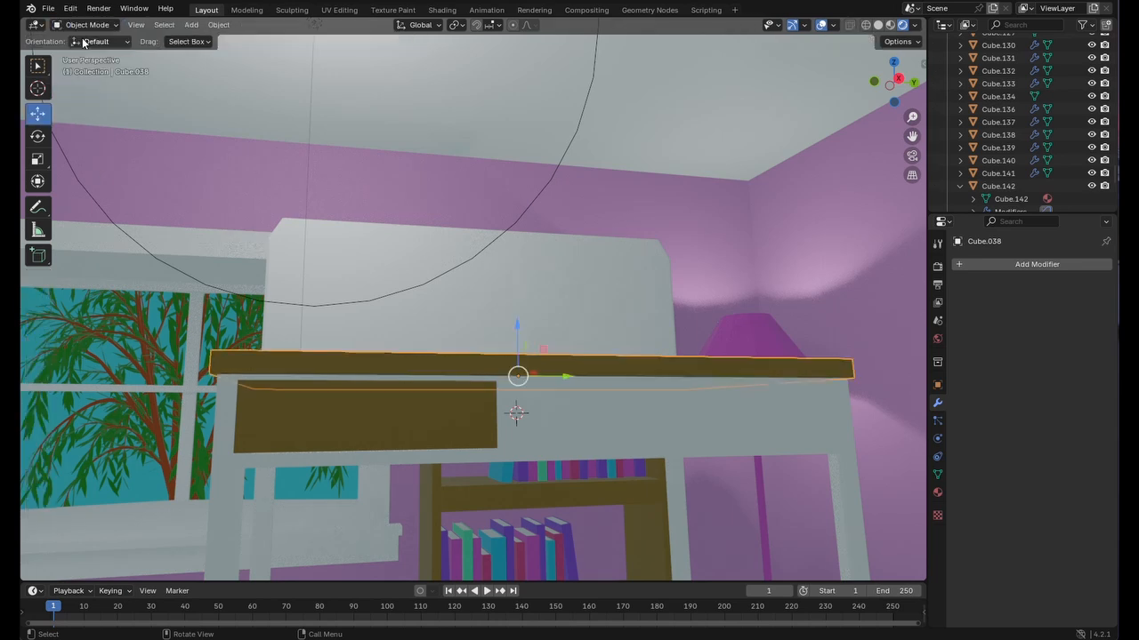
- Bevel all edges of the desk's drawer by about 0.0435 m in Edit Mode, and return to Object Mode
click(338, 437)
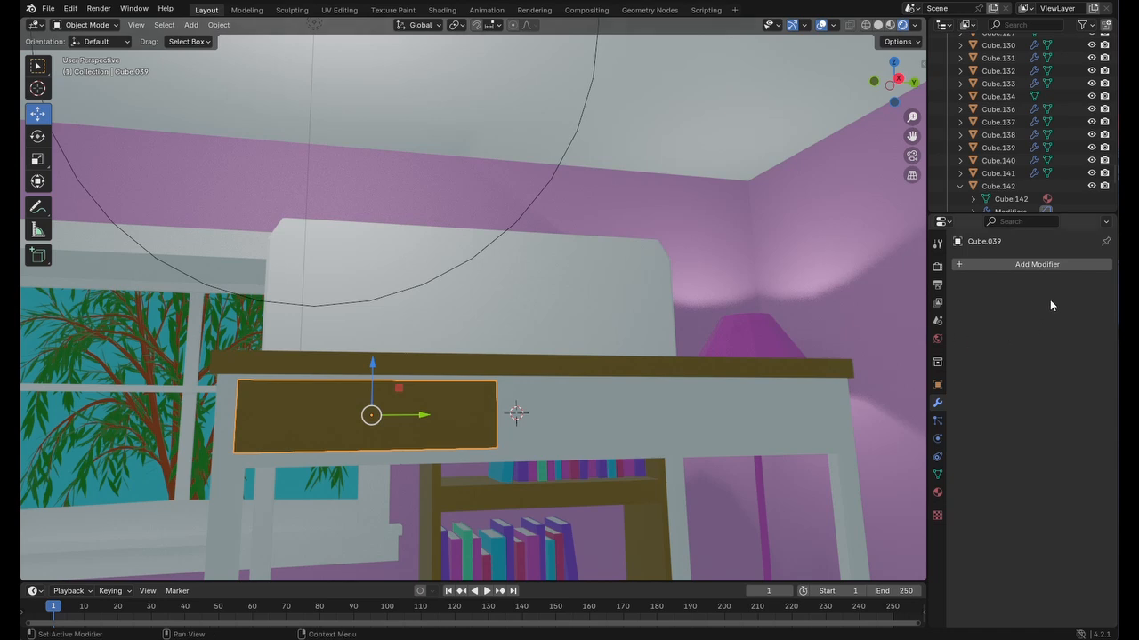
click(85, 25)
click(87, 53)
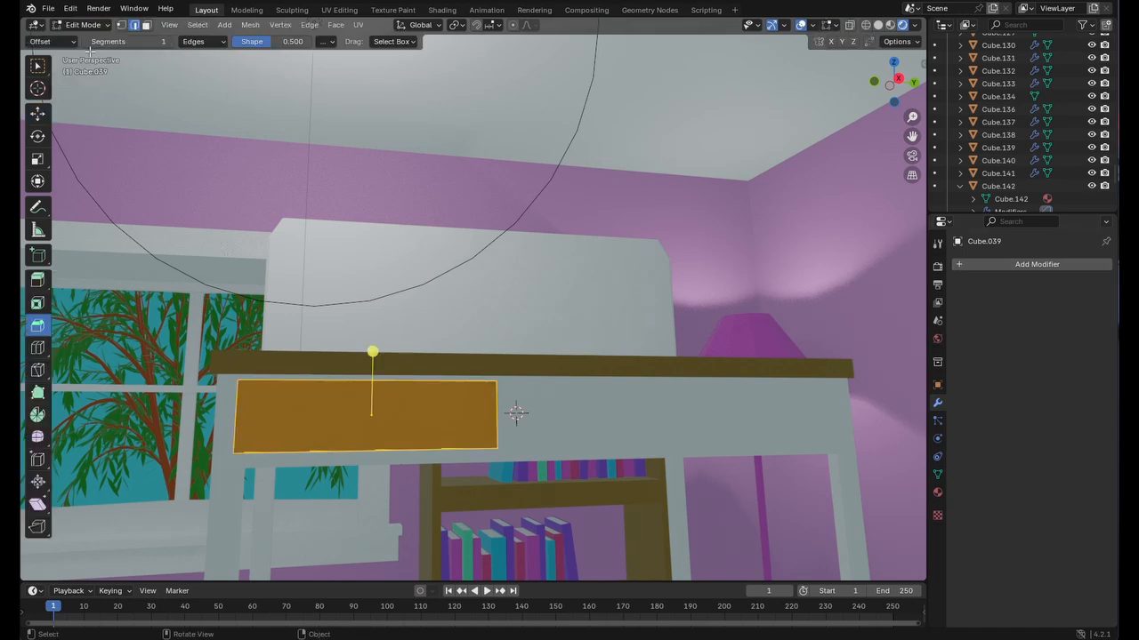
middle_drag(425, 393, 552, 365)
key(ctrl+b)
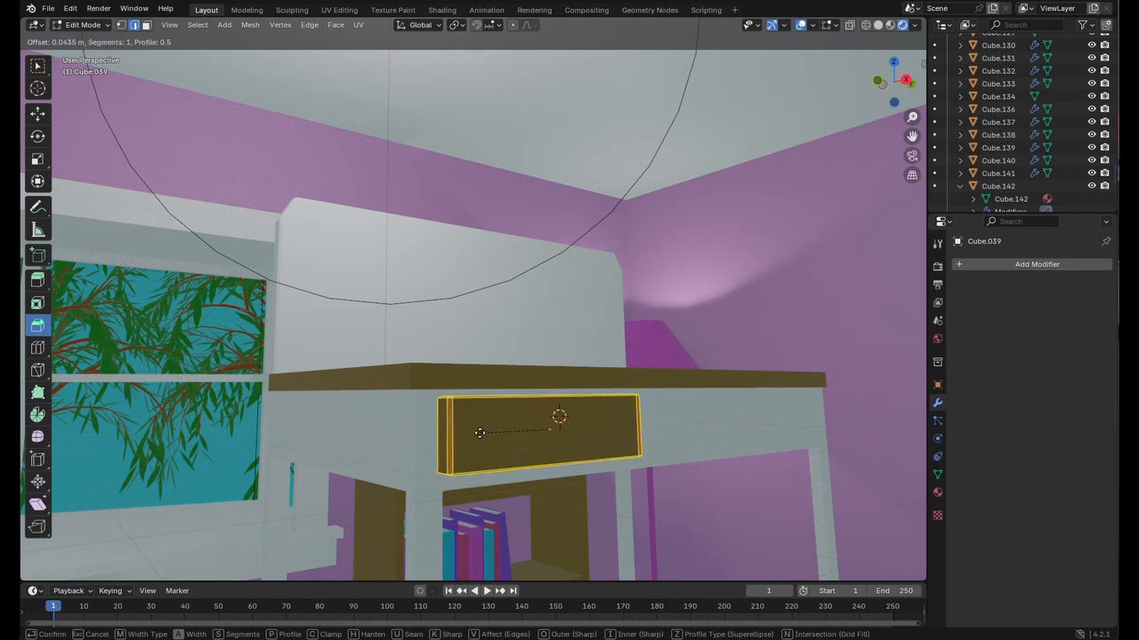
click(479, 433)
middle_drag(479, 433, 657, 439)
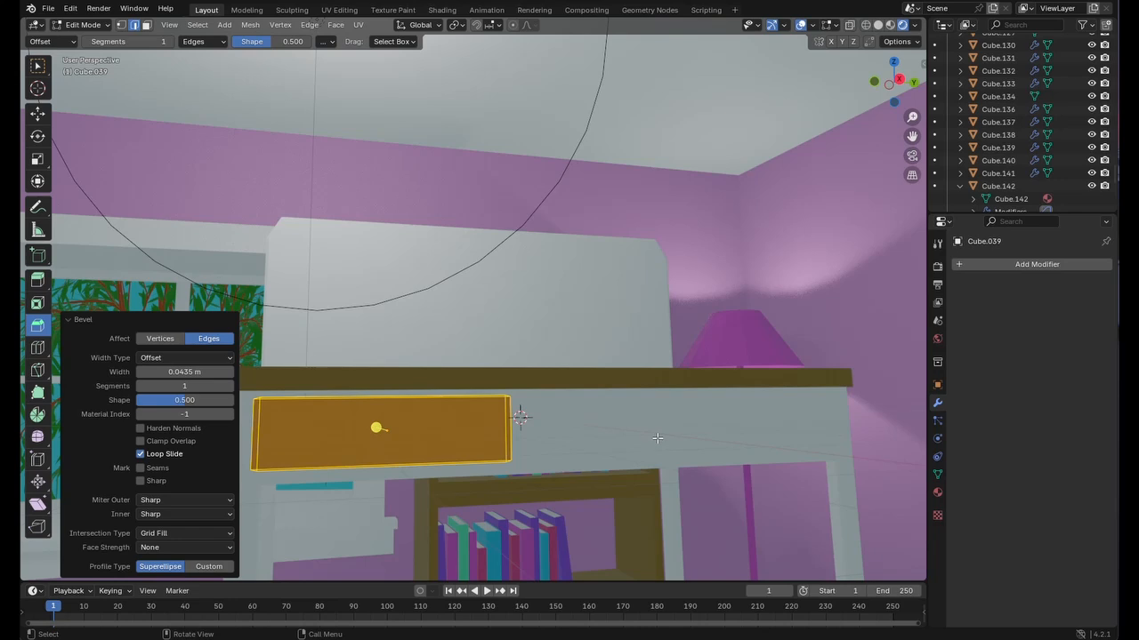
click(78, 25)
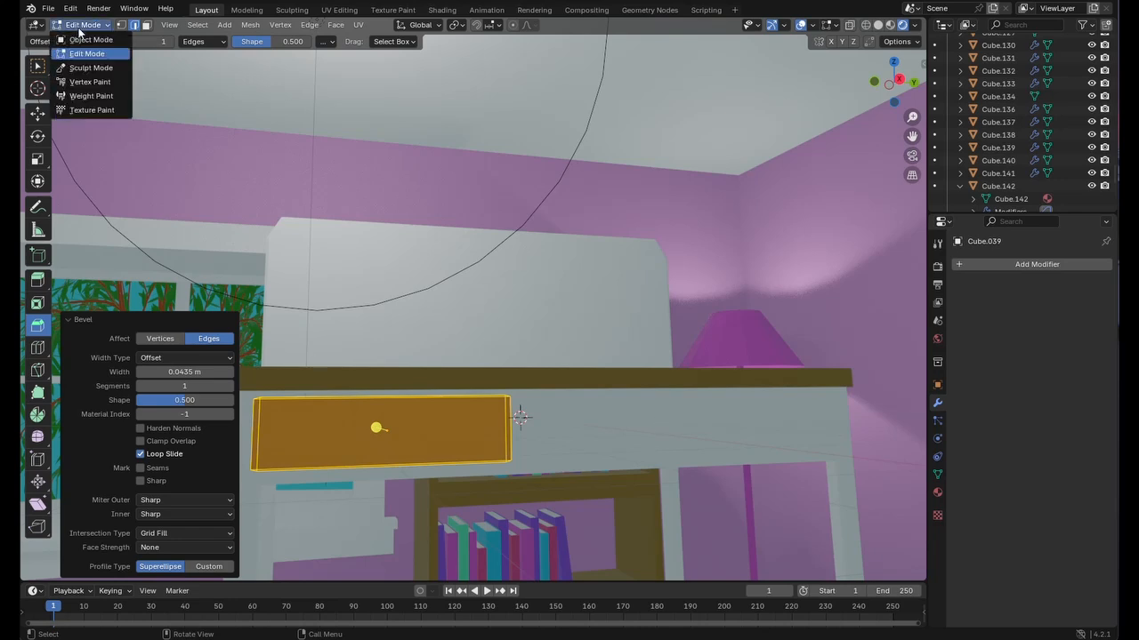
click(89, 40)
middle_drag(620, 452, 605, 451)
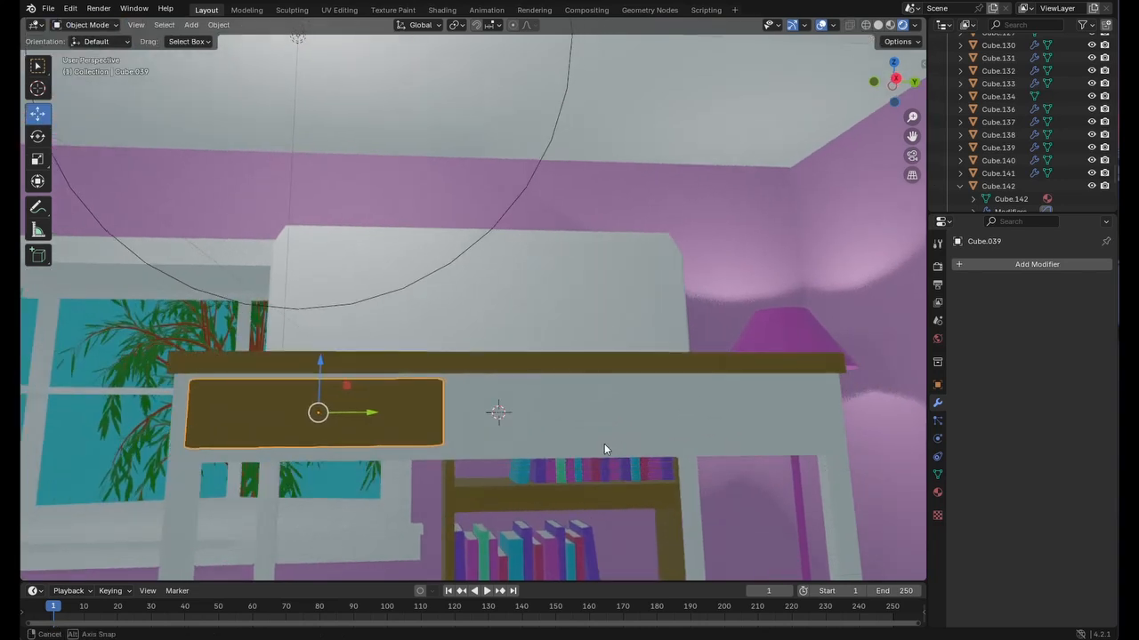
- Duplicate the dresser's lower knob, place the copy near the desk's drawer, and move it about 2.77 m along X
scroll(267, 273, down, 8)
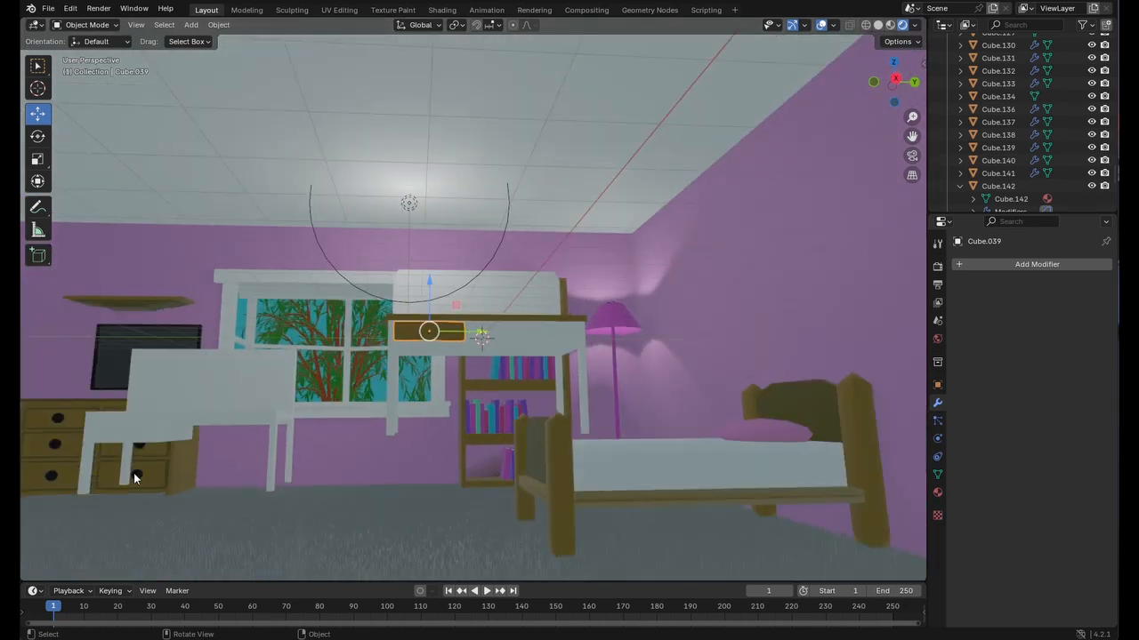
click(135, 473)
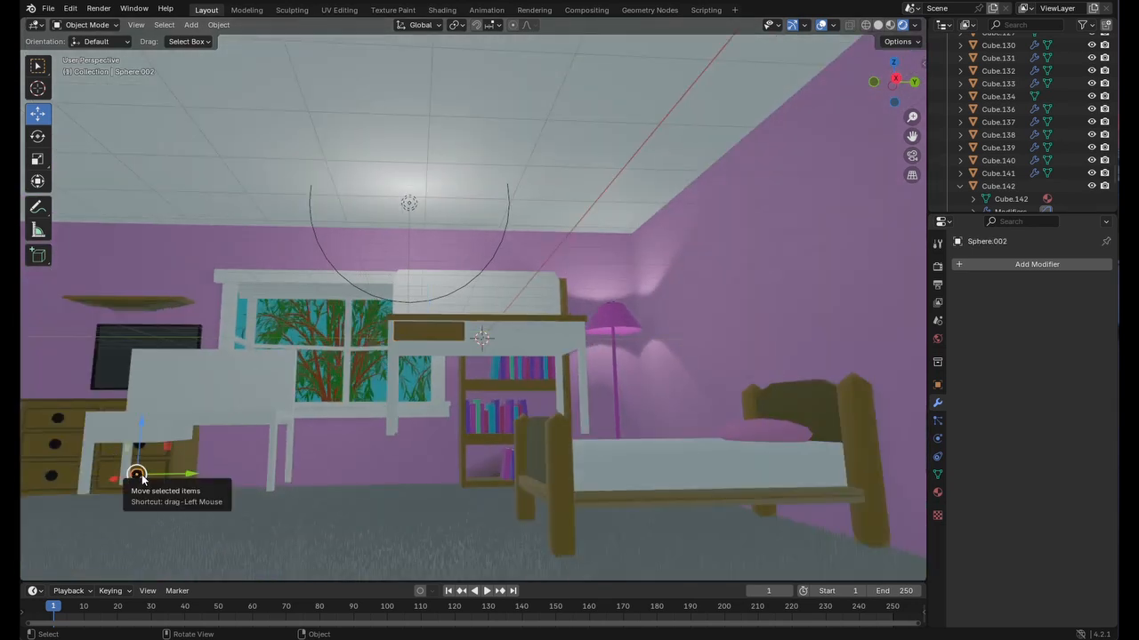
key(shift+d)
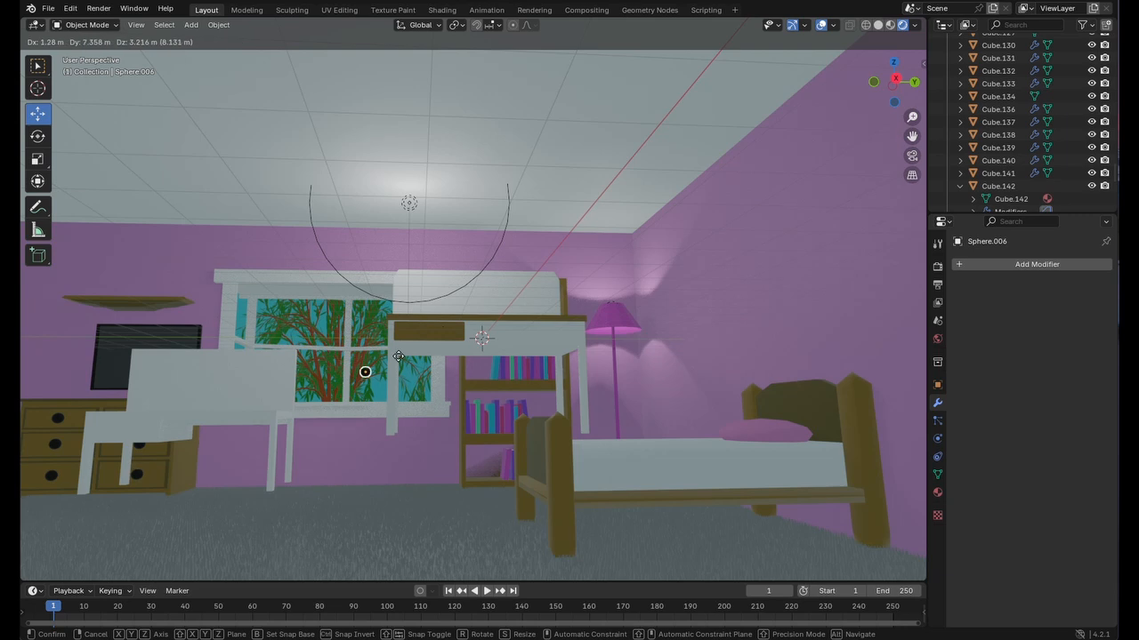
click(466, 315)
key(KP_Decimal)
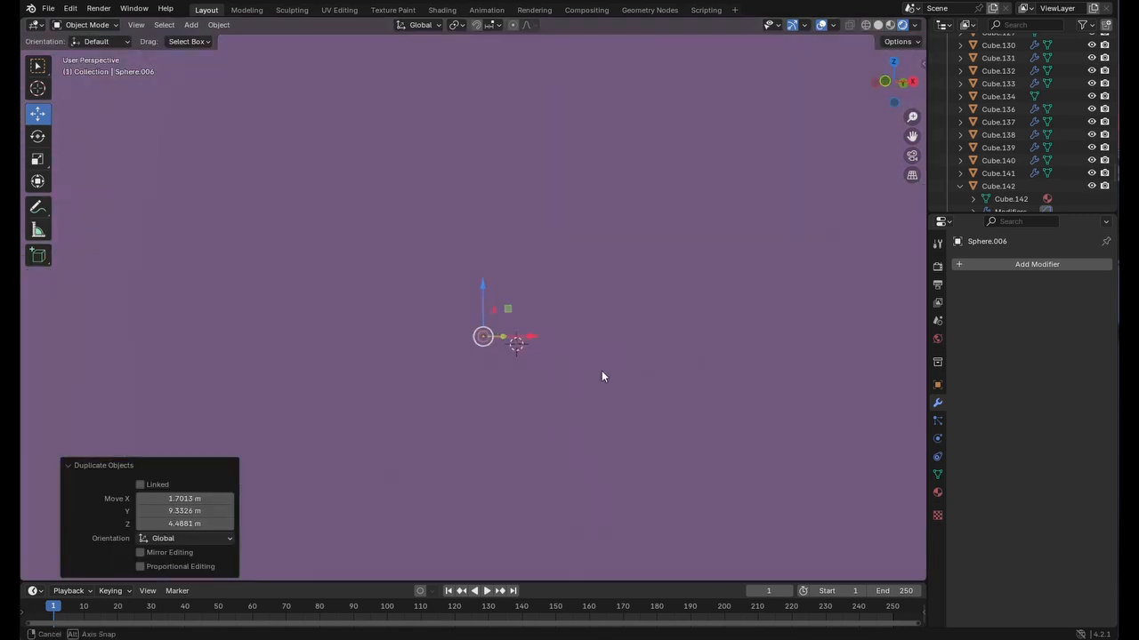
drag(543, 337, 642, 337)
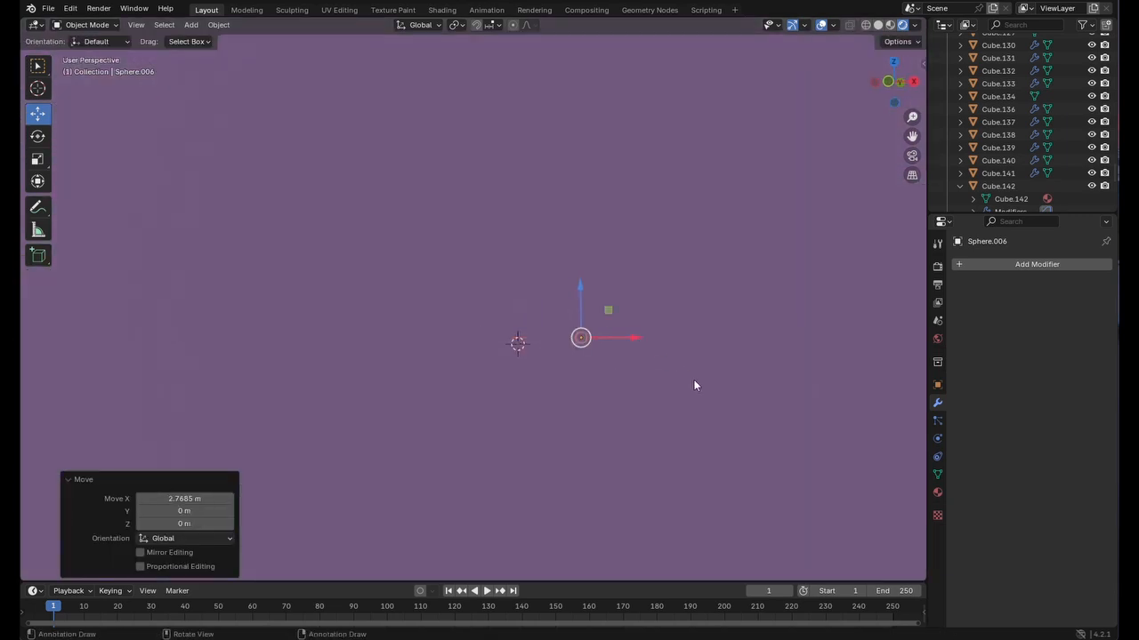
- Move the copied knob about -0.54 m along X and -0.23 m along Z to sit on the desk's drawer front
middle_drag(694, 380, 232, 382)
drag(912, 136, 1080, 59)
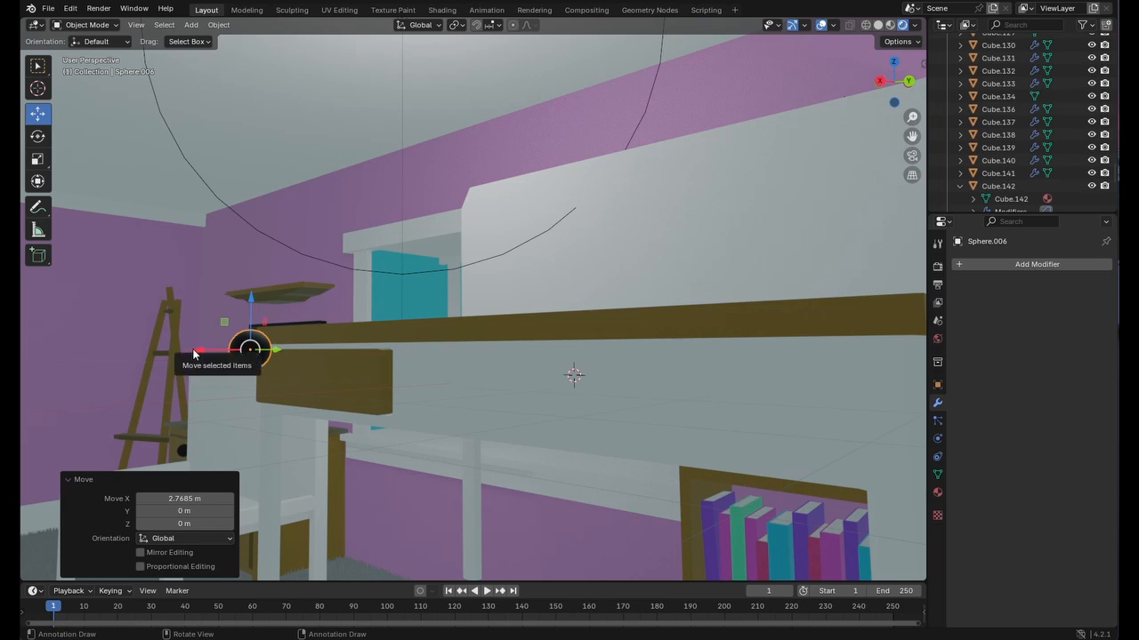
drag(194, 354, 252, 378)
middle_drag(283, 384, 427, 345)
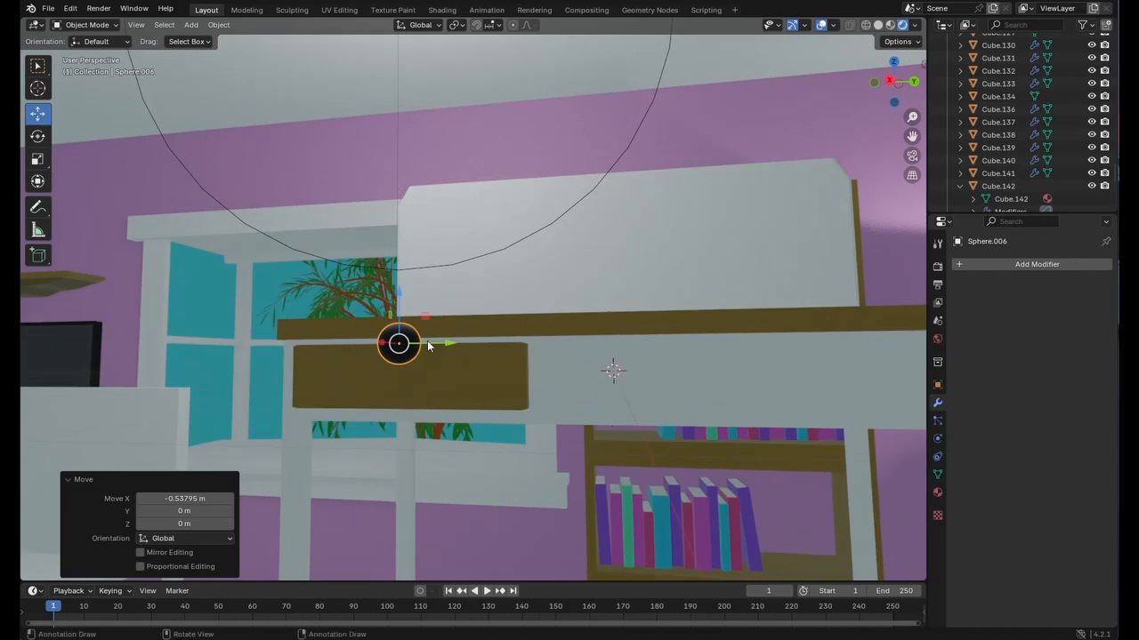
drag(400, 298, 399, 322)
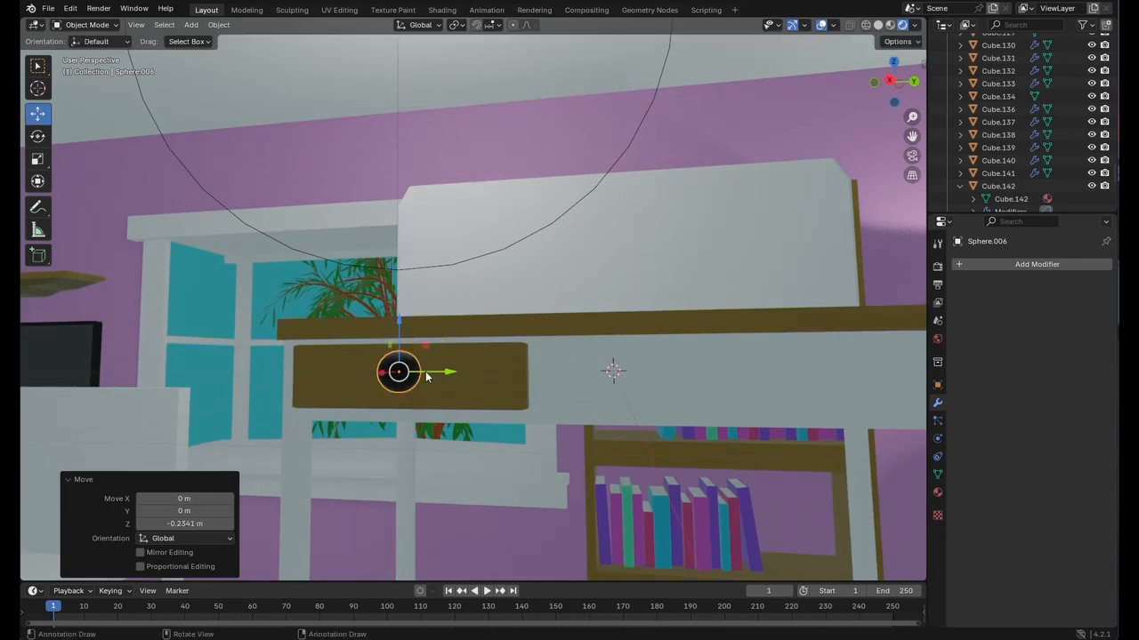
- Scale the drawer knob to about 0.43, and centre it on the drawer with about 0.043 m along Y and -0.042 m along Z
key(s)
mouse_move(416, 381)
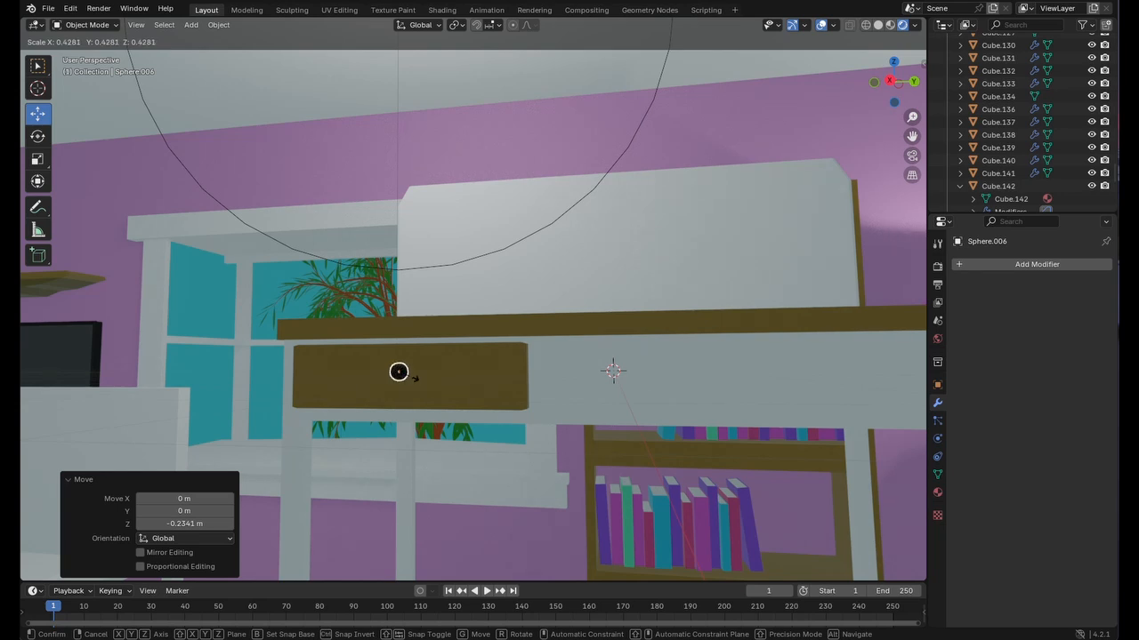
click(414, 378)
middle_drag(460, 395, 480, 373)
drag(474, 366, 484, 365)
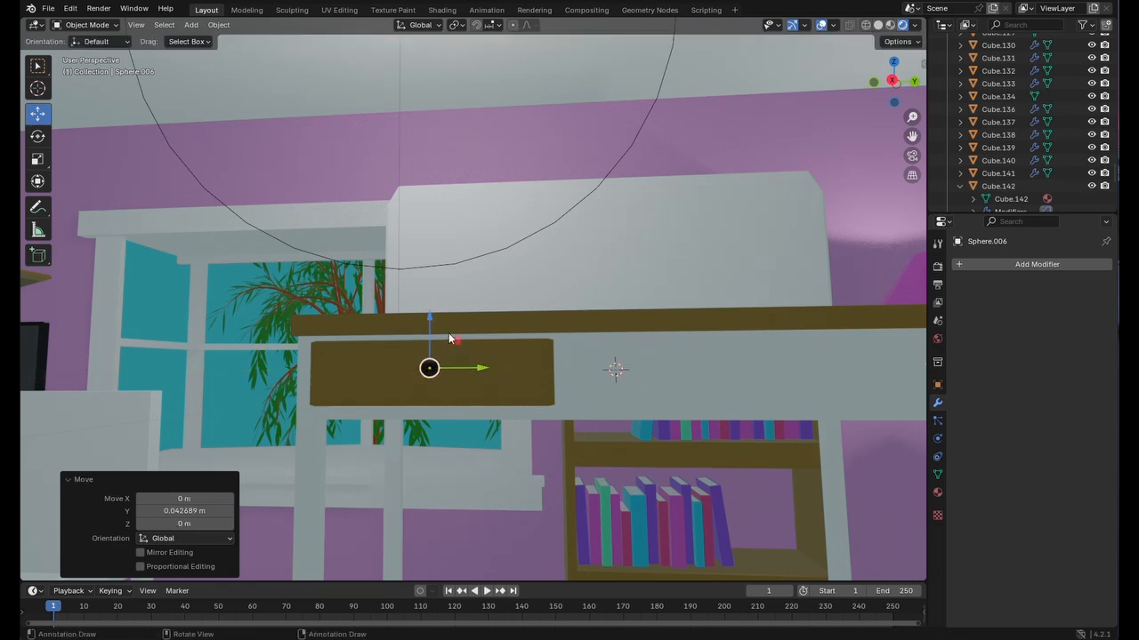
drag(431, 322, 433, 327)
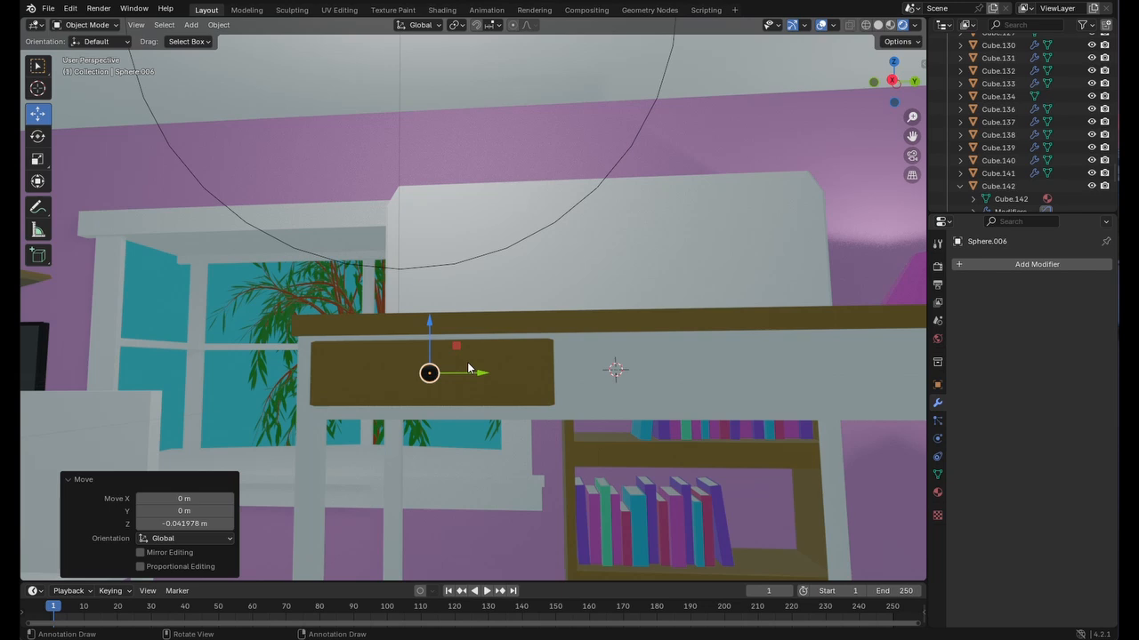
middle_drag(474, 356, 581, 397)
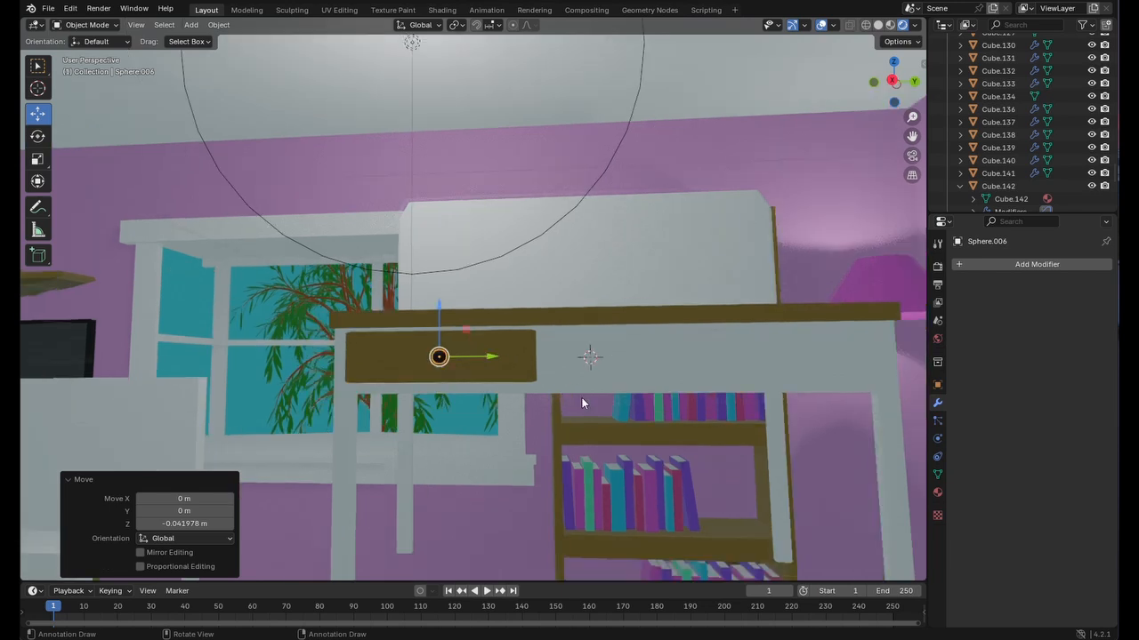
click(788, 363)
middle_drag(789, 362, 797, 389)
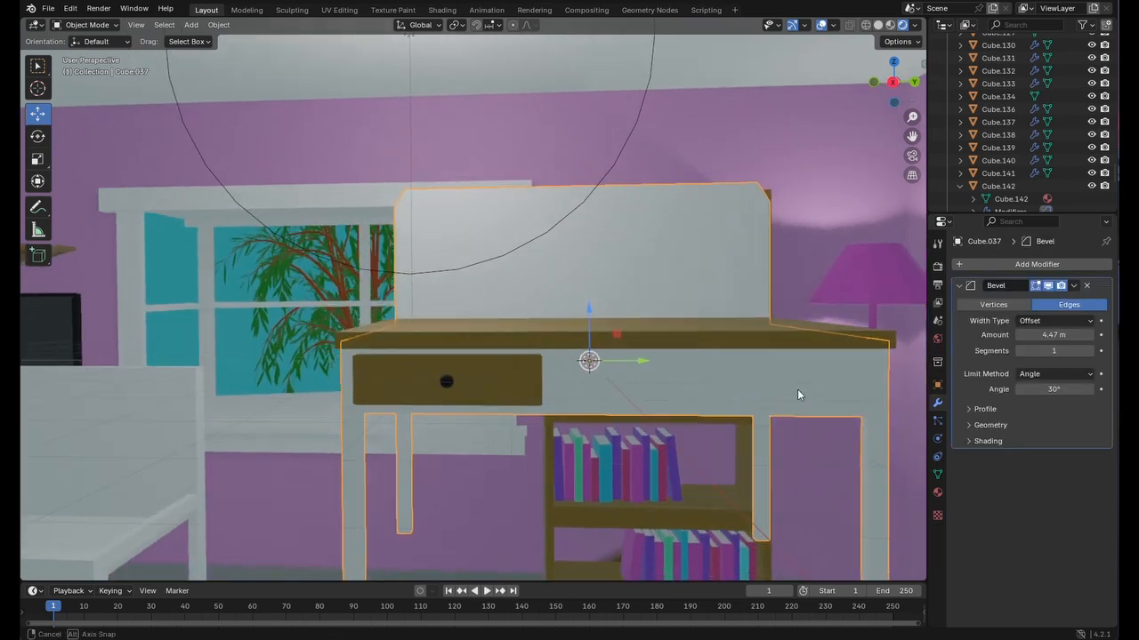
click(143, 410)
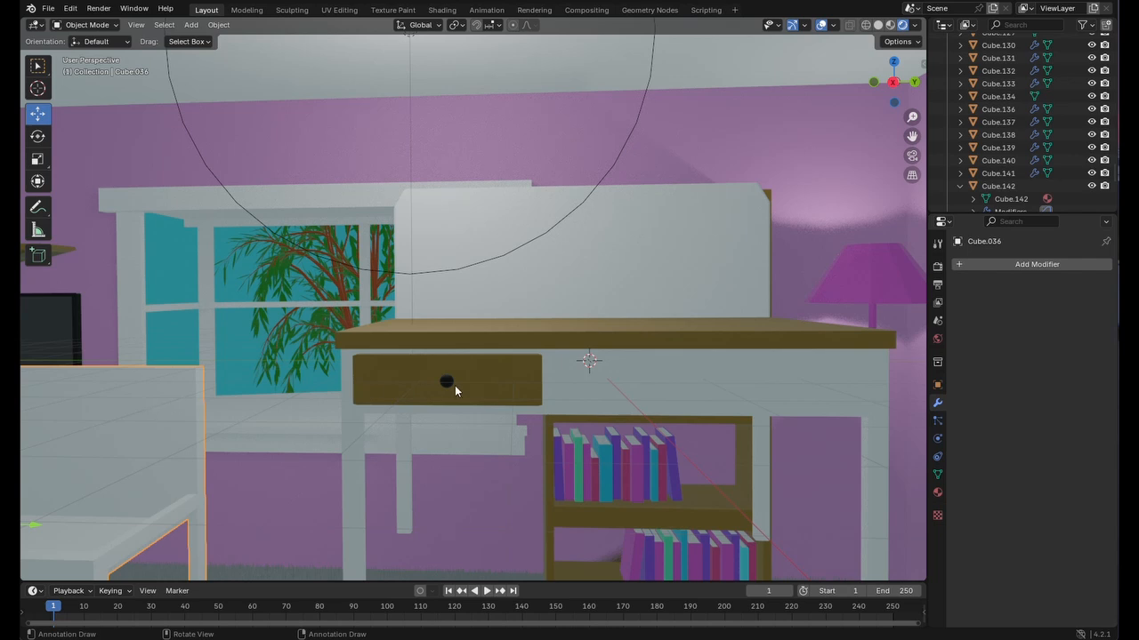
scroll(721, 340, down, 2)
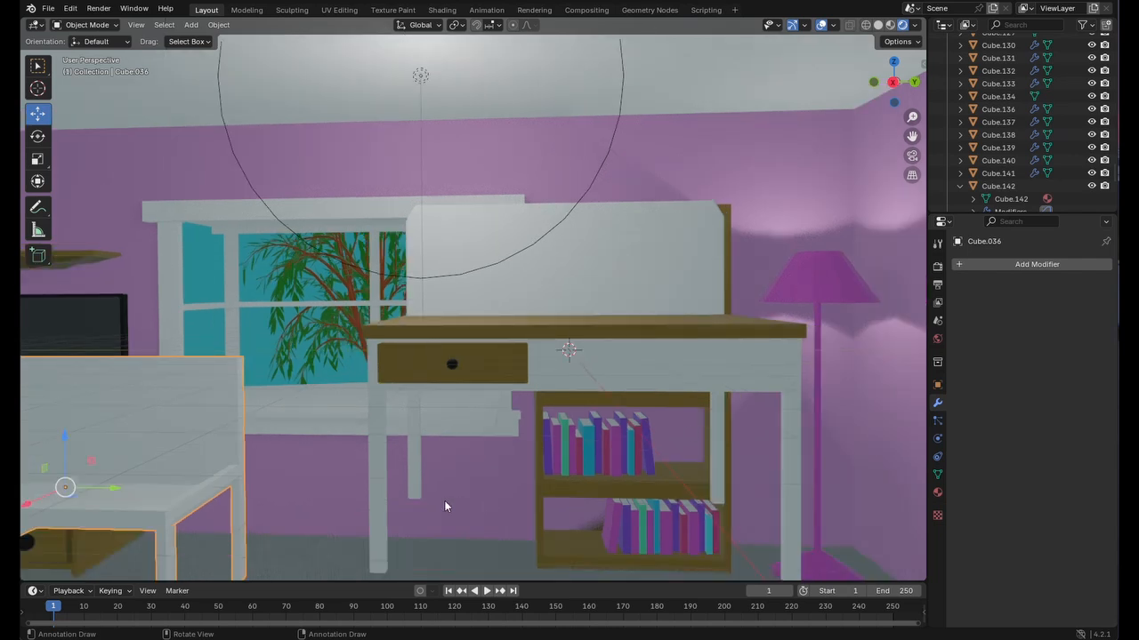
click(381, 500)
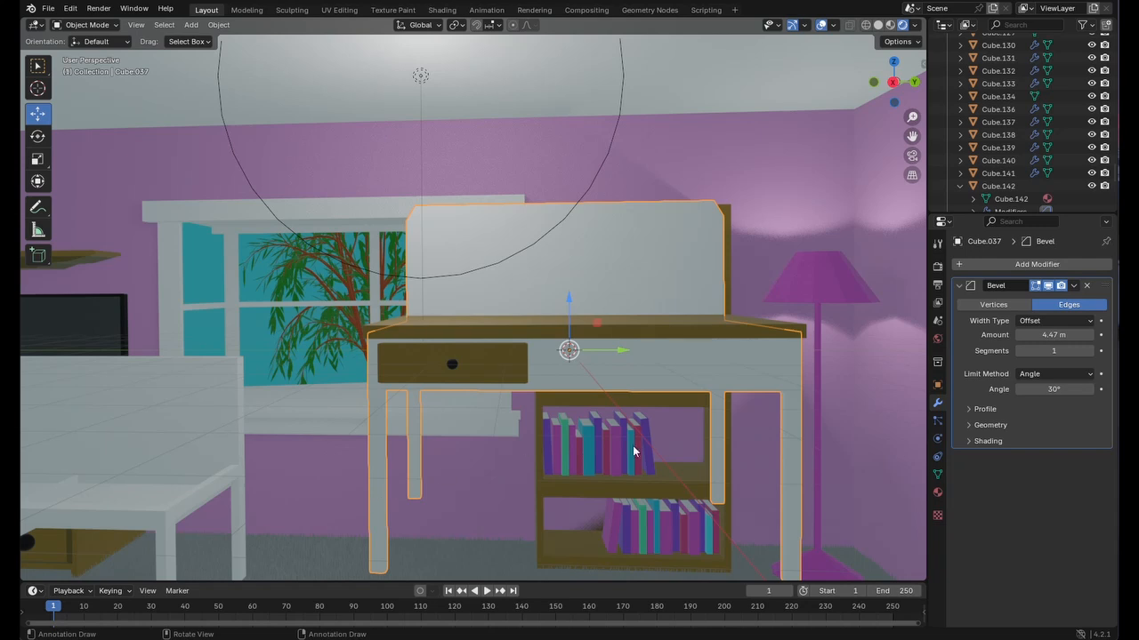
scroll(641, 446, up, 1)
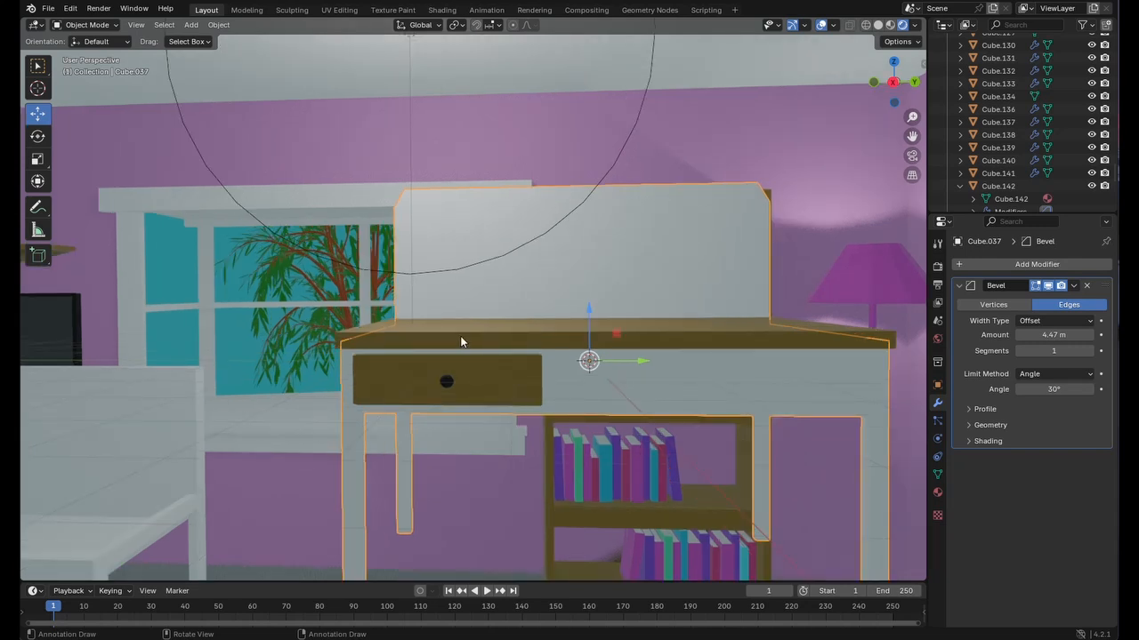
- Move the white desk frame standing in front of the dresser about 27.04 m along Y, outside the room
scroll(190, 414, down, 3)
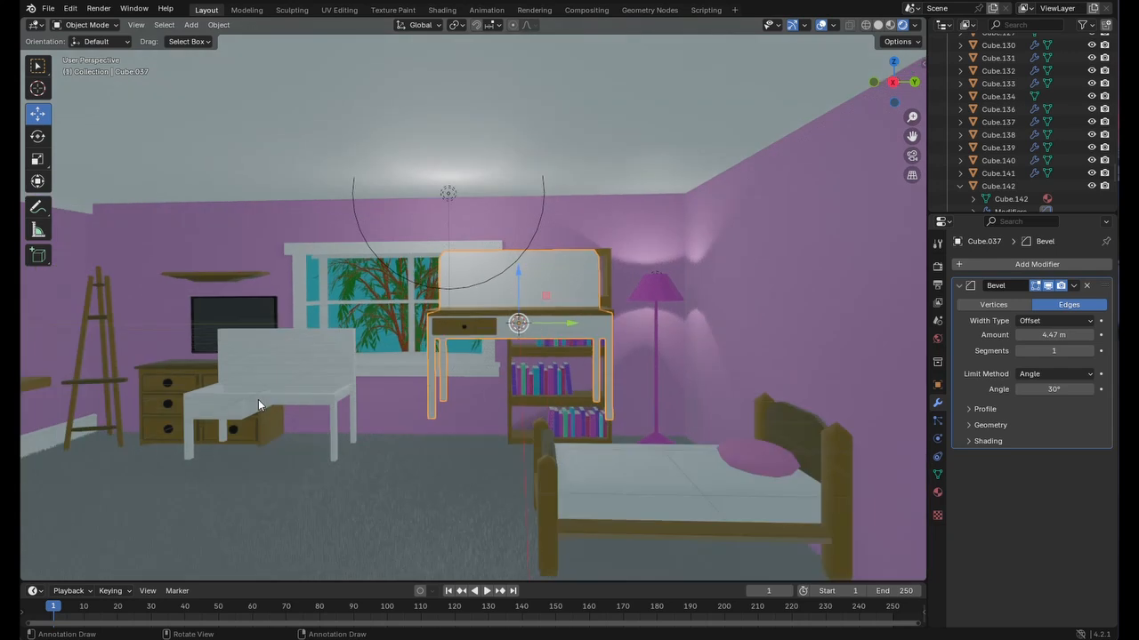
click(272, 403)
drag(326, 393, 237, 359)
scroll(137, 453, down, 6)
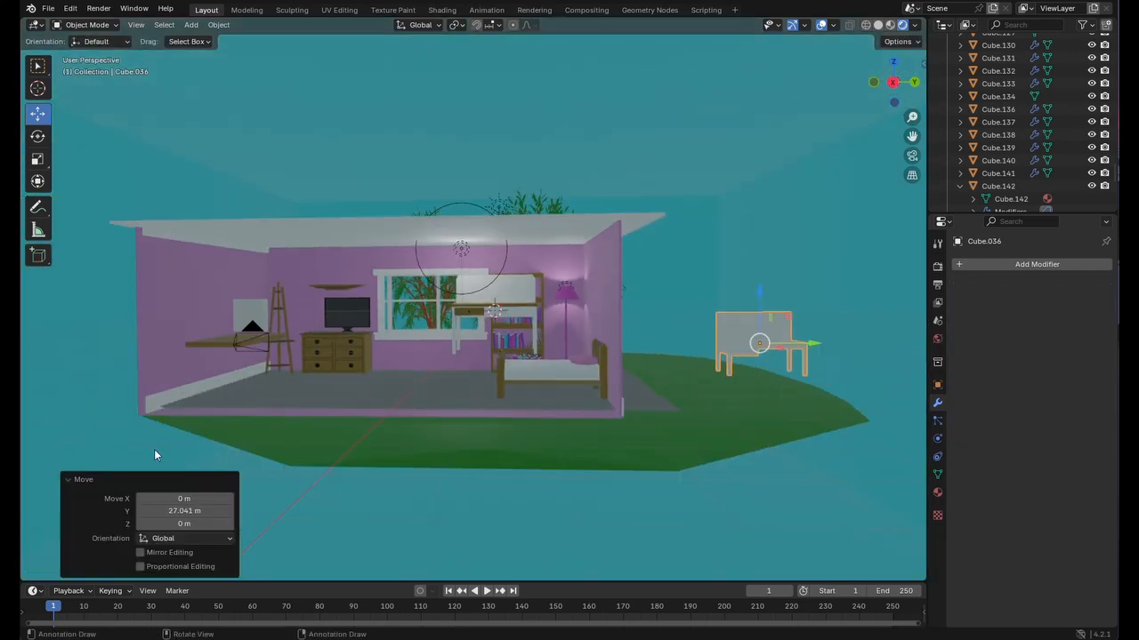
- Move the square panel near the easel out of the room along Y, and the wooden board below it about 27.57 m along Y
scroll(154, 449, up, 4)
click(132, 331)
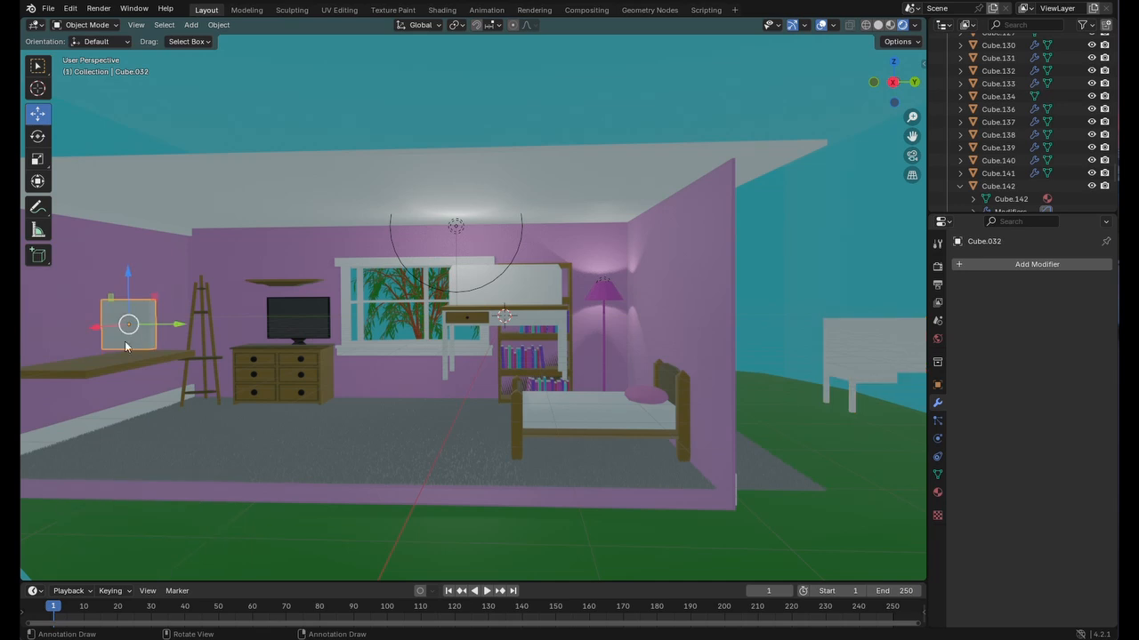
drag(182, 328, 844, 327)
click(109, 363)
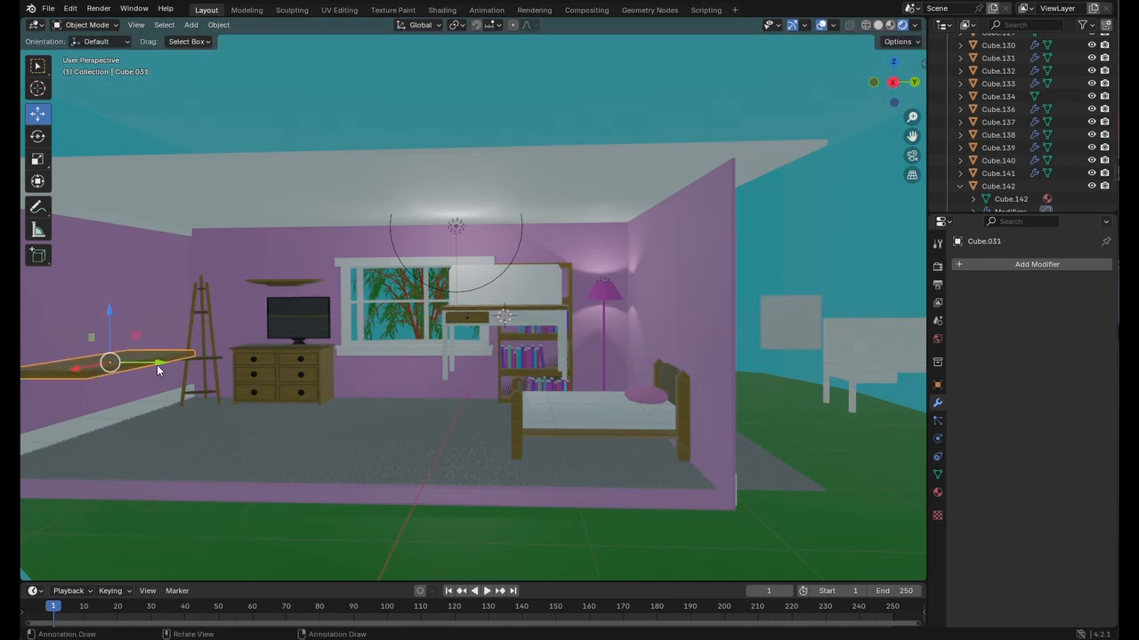
key(g)
key(y)
click(47, 370)
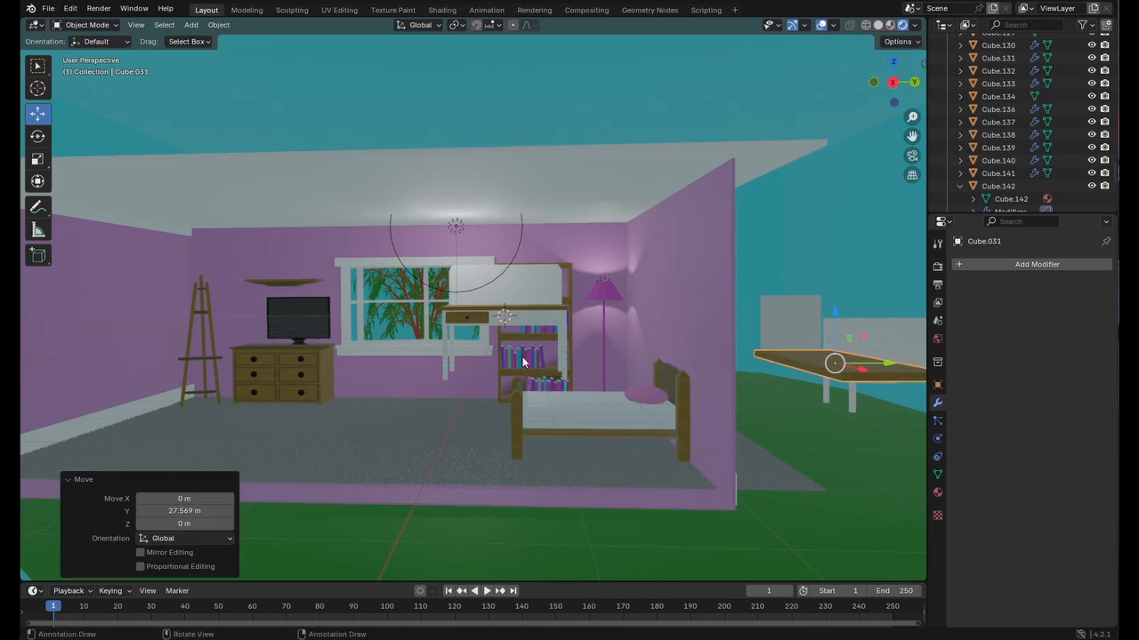
- Select the desk's frame, desktop, drawer and knob together, and move them about -1.73 m along Y
scroll(521, 337, up, 3)
scroll(521, 336, up, 4)
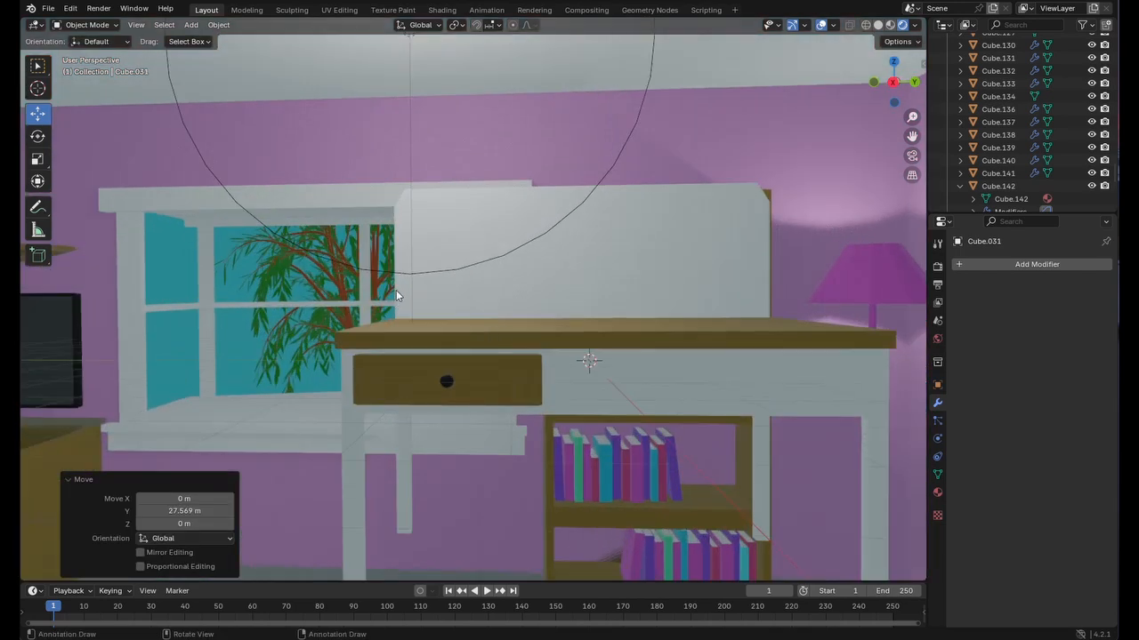
click(462, 299)
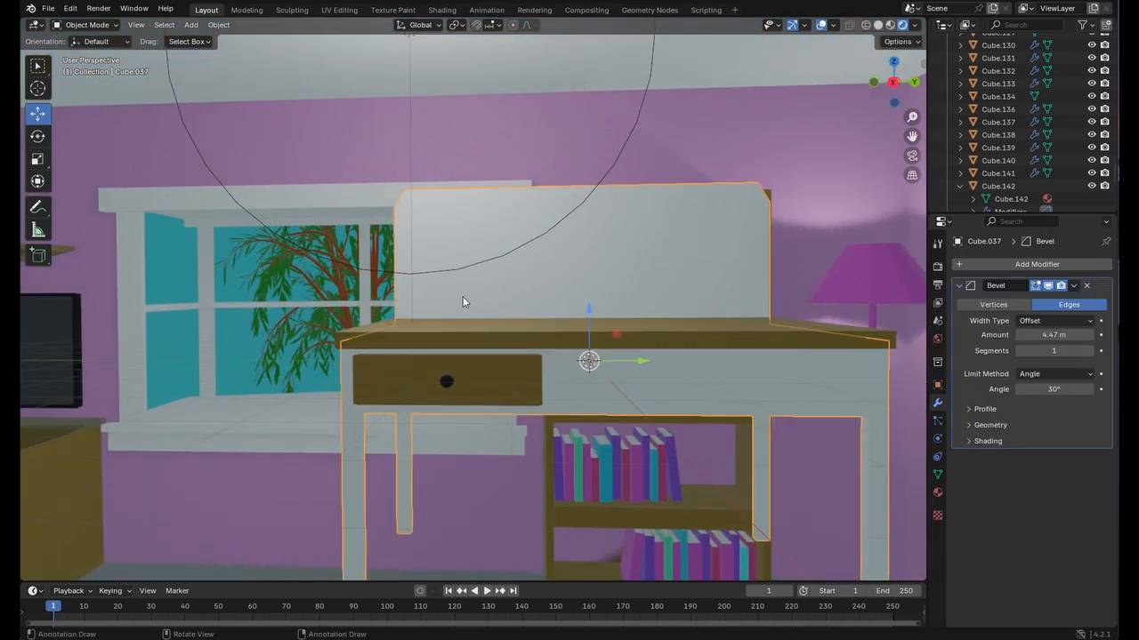
shift+click(344, 337)
shift+click(463, 386)
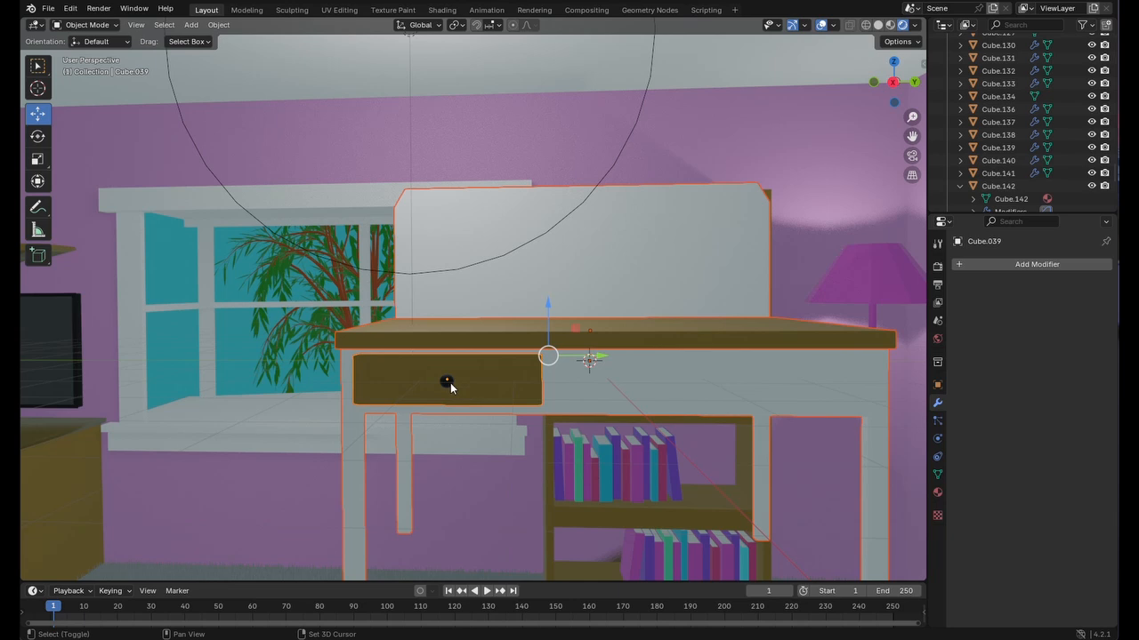
shift+click(448, 383)
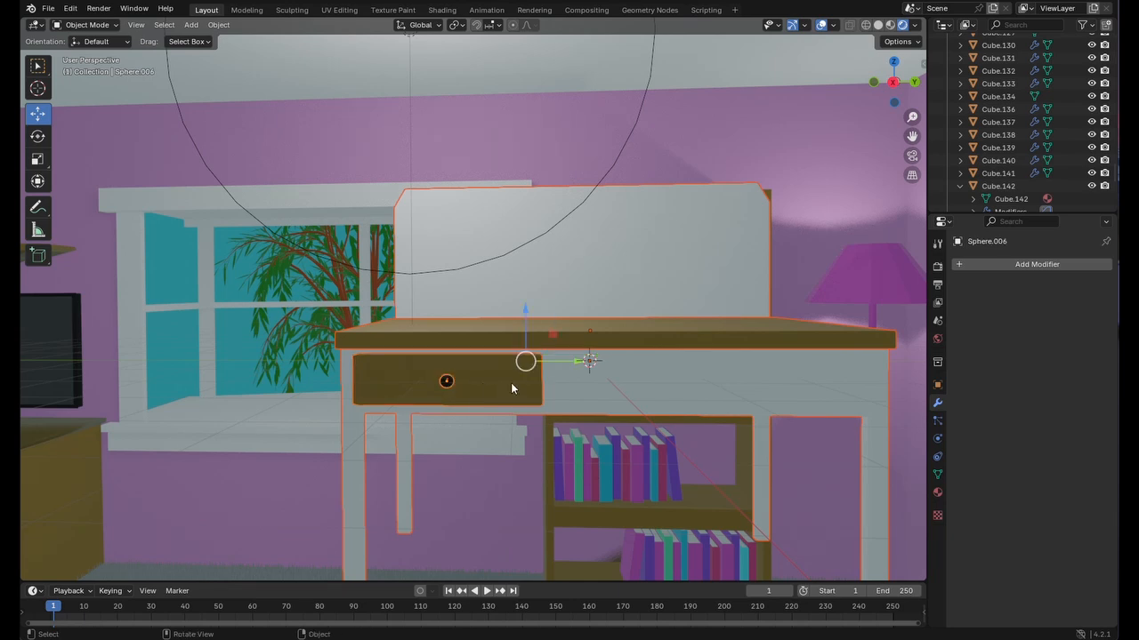
drag(571, 370, 435, 387)
- Try rotating the selected desk parts 90° about the Y axis and 90° about the X axis, undoing each rotation
text(r)
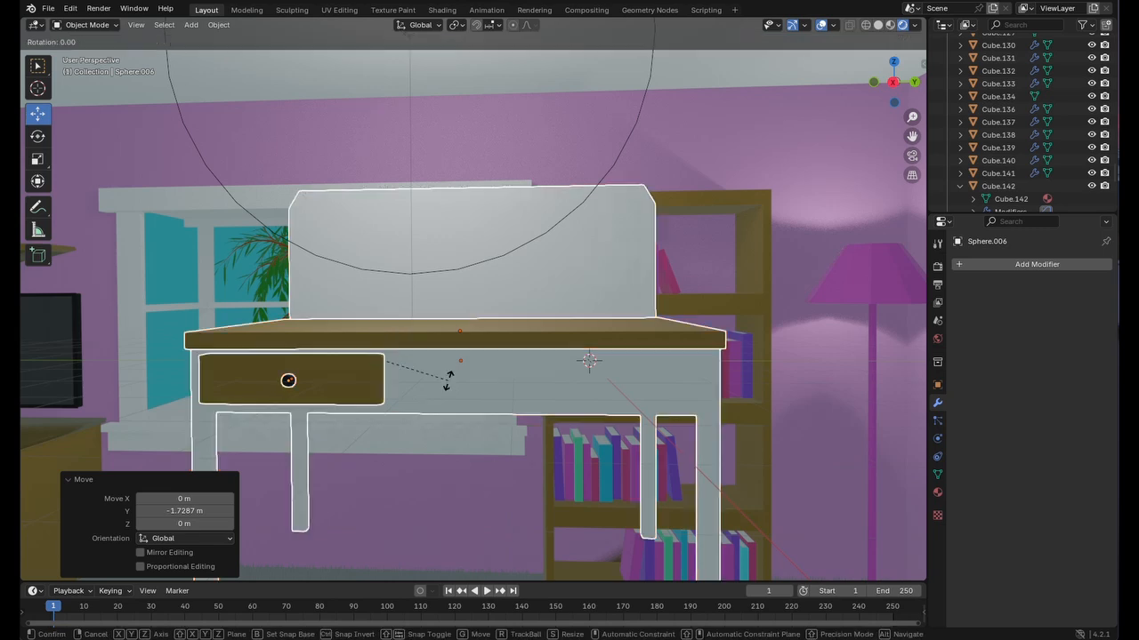
text(y90)
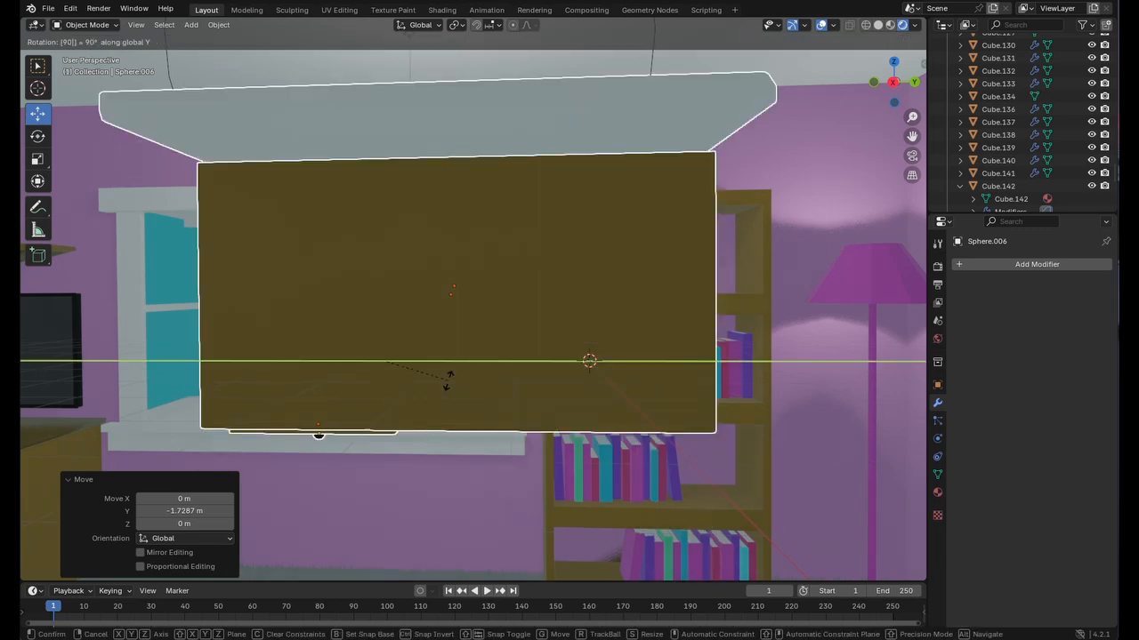
key(Return)
key(ctrl+z)
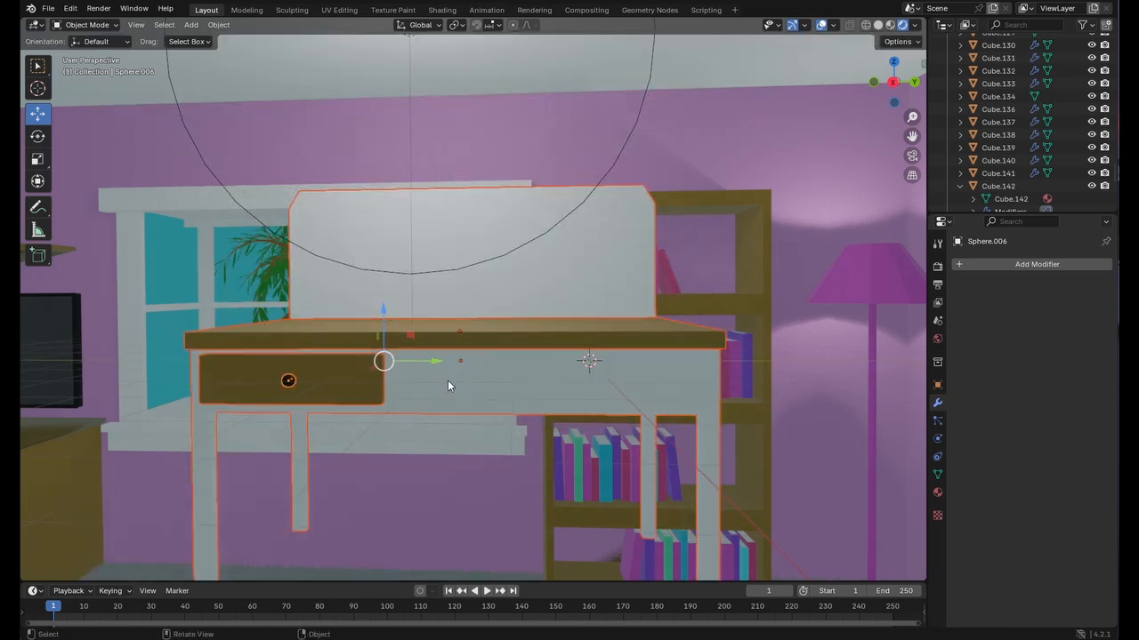
text(rx90)
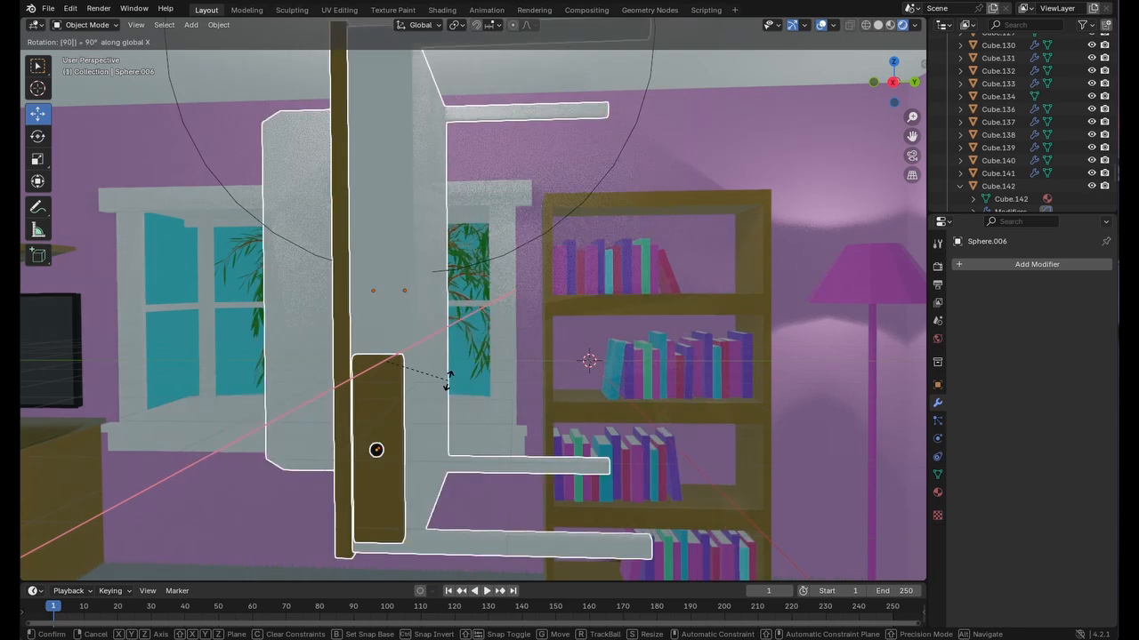
key(Return)
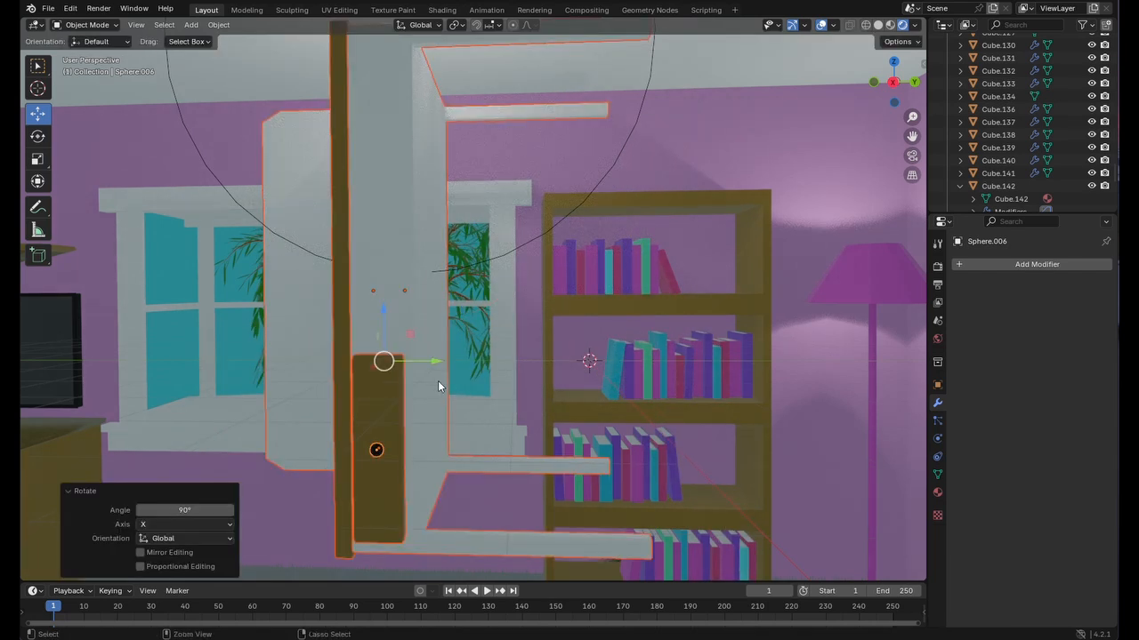
key(ctrl+z)
- Rotate the selected desk parts 90° about the Z axis
text(r)
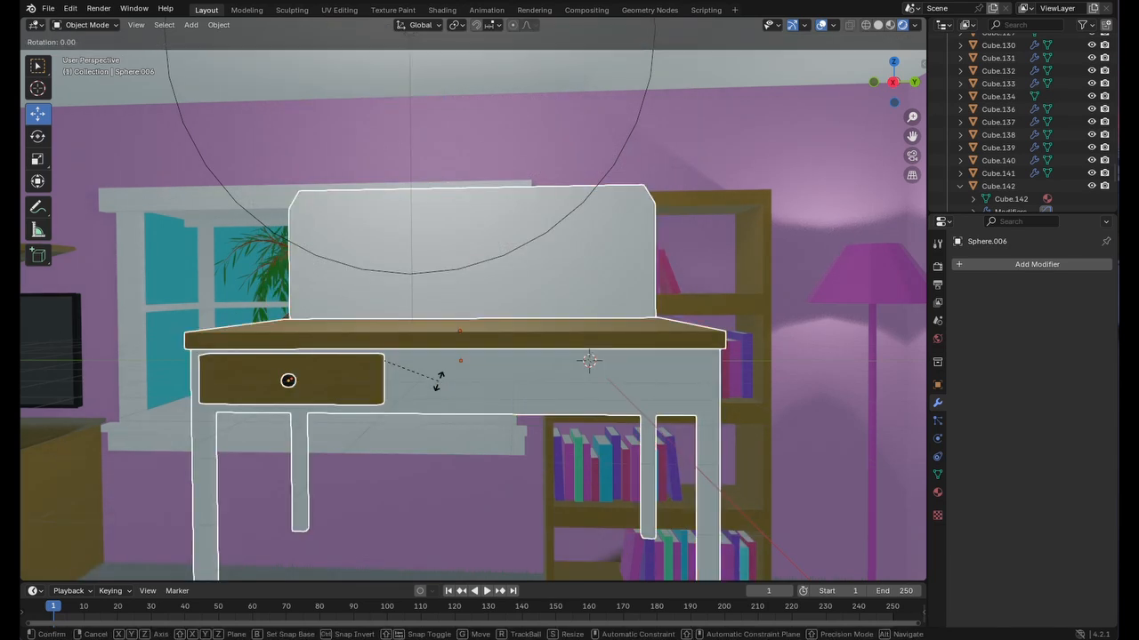
text(z90)
key(Return)
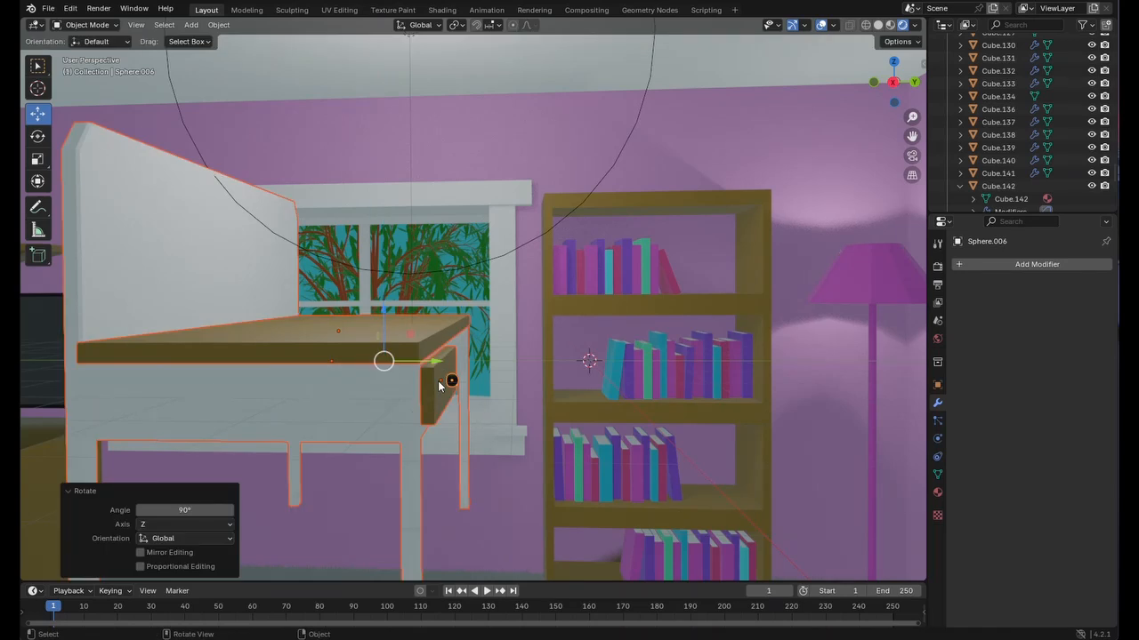
- Move the selected desk parts along Y to the wall beside the easel, and about 7.07 m along X
scroll(416, 417, down, 3)
scroll(419, 416, down, 3)
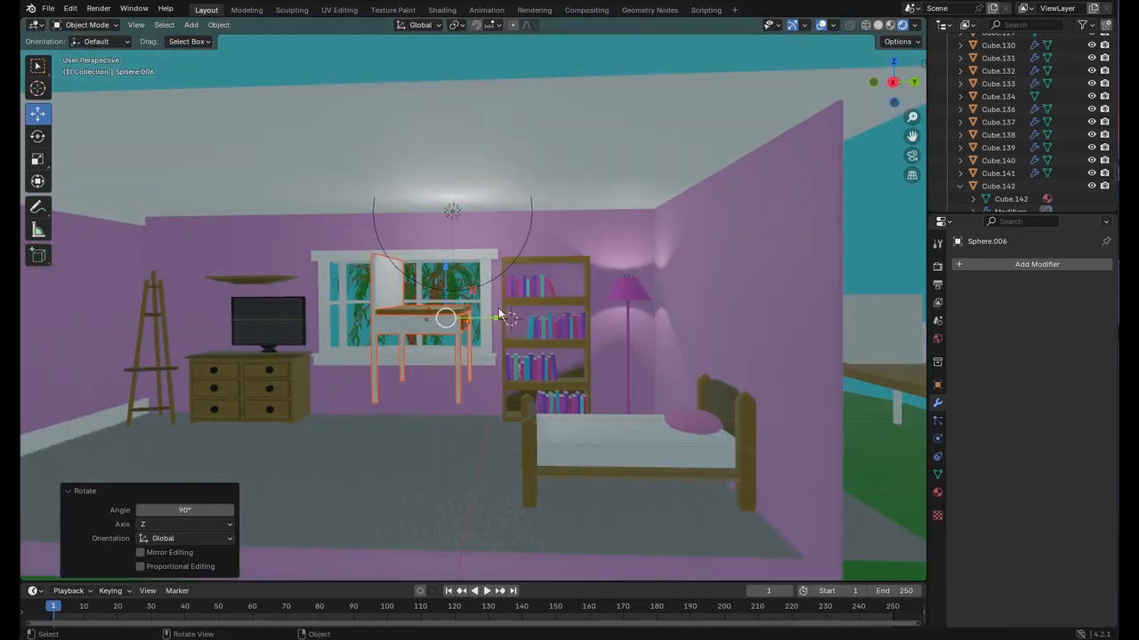
key(g)
key(y)
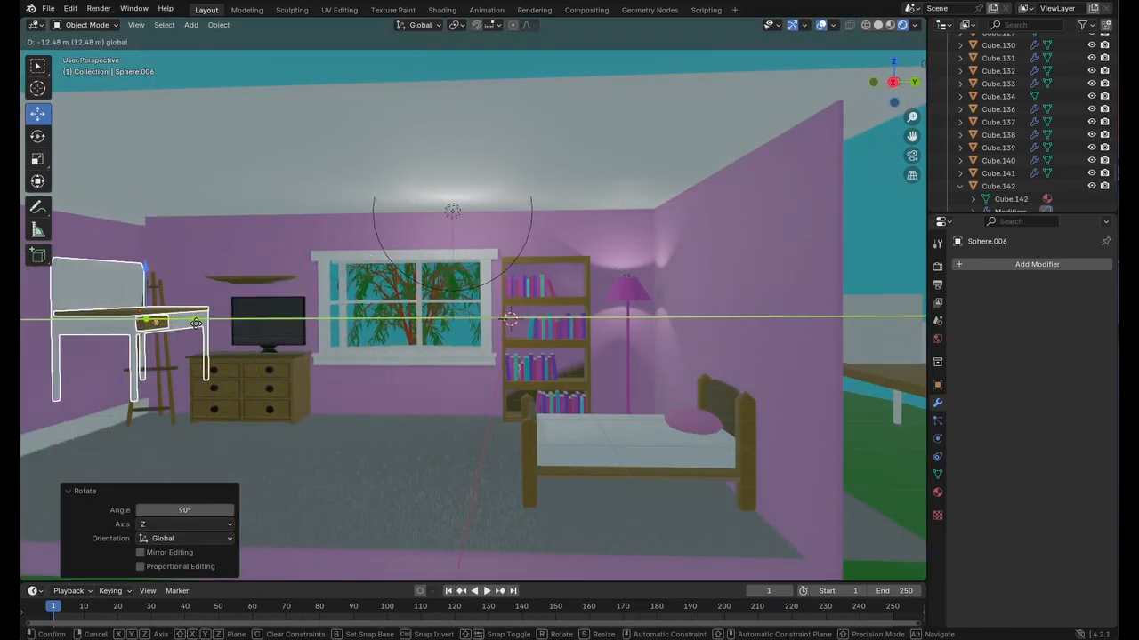
click(328, 379)
middle_drag(328, 380, 336, 331)
drag(268, 304, 139, 328)
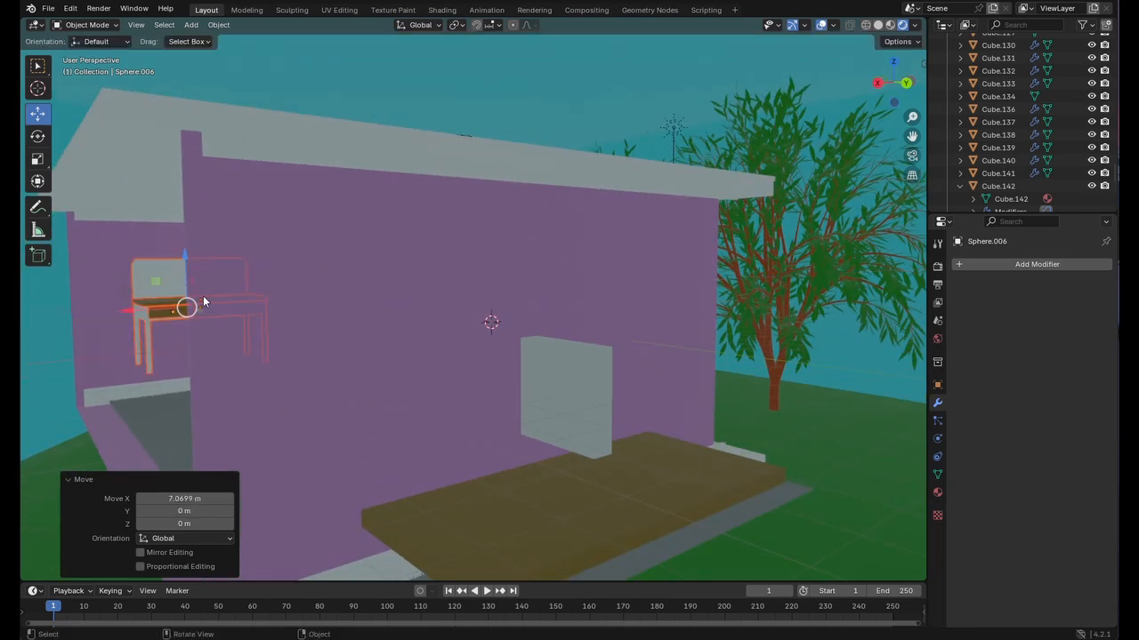
- Lower the desk about 2.06 m along Z towards the floor, and shift it about -0.62 m along Y towards the wall
drag(184, 257, 197, 300)
scroll(275, 329, up, 6)
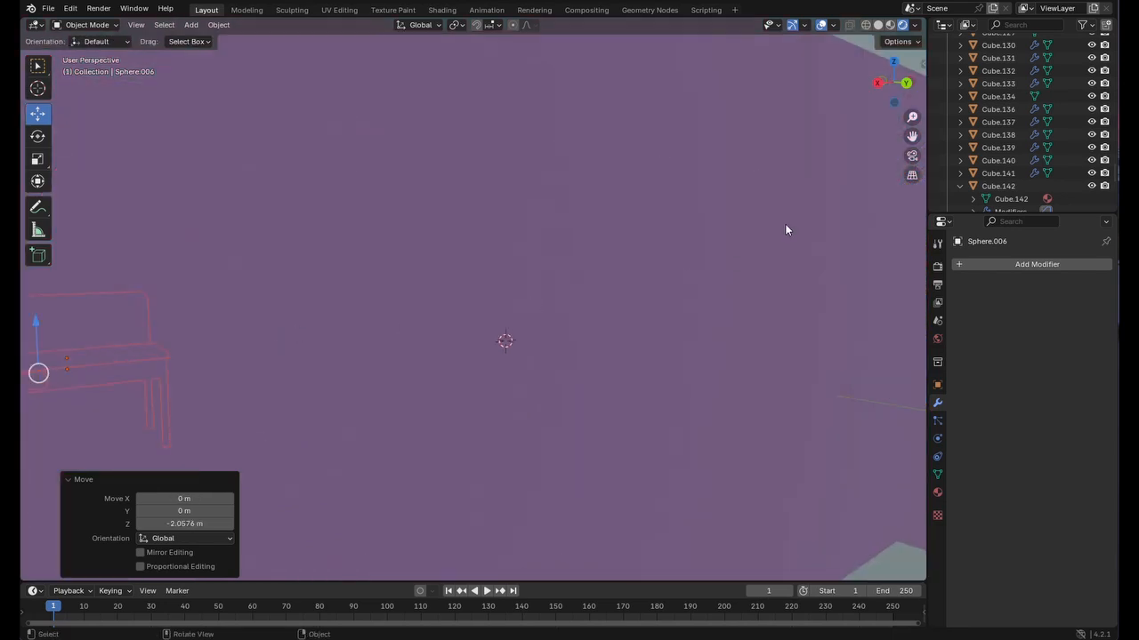
mouse_move(910, 138)
mouse_down()
mouse_move(956, 133)
mouse_move(910, 137)
mouse_up()
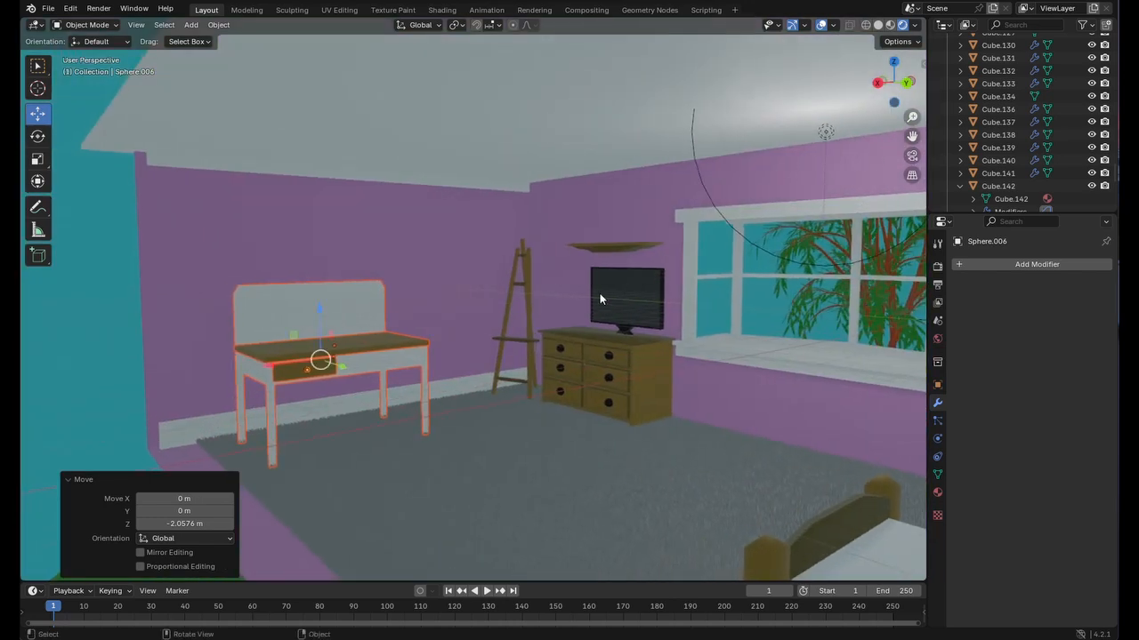
middle_drag(600, 299, 552, 346)
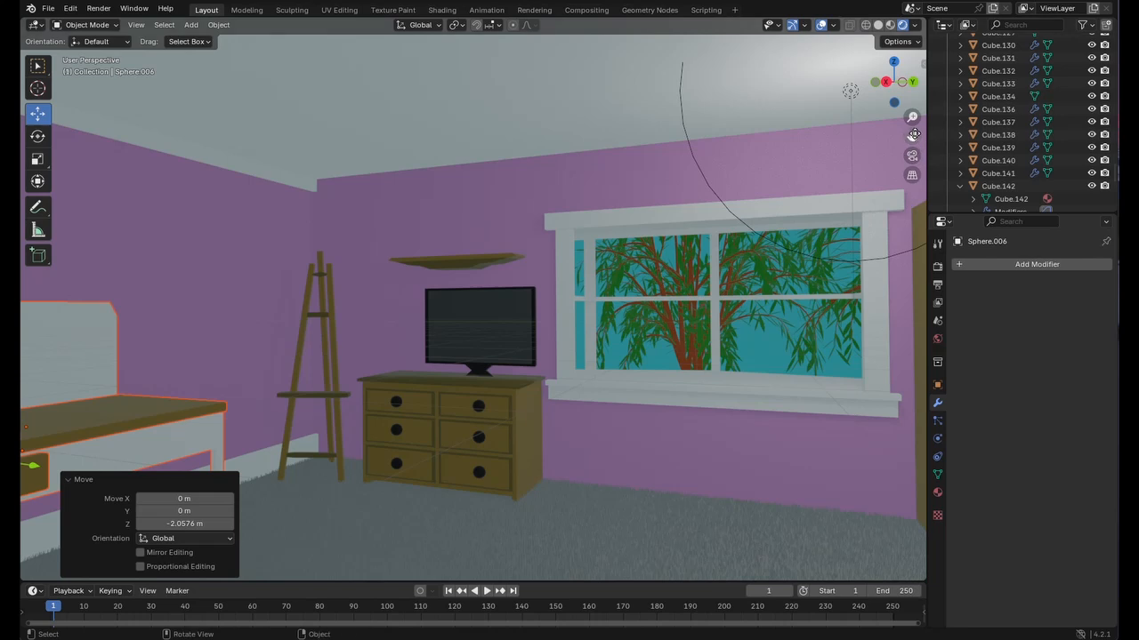
drag(913, 133, 911, 137)
middle_drag(552, 467, 575, 466)
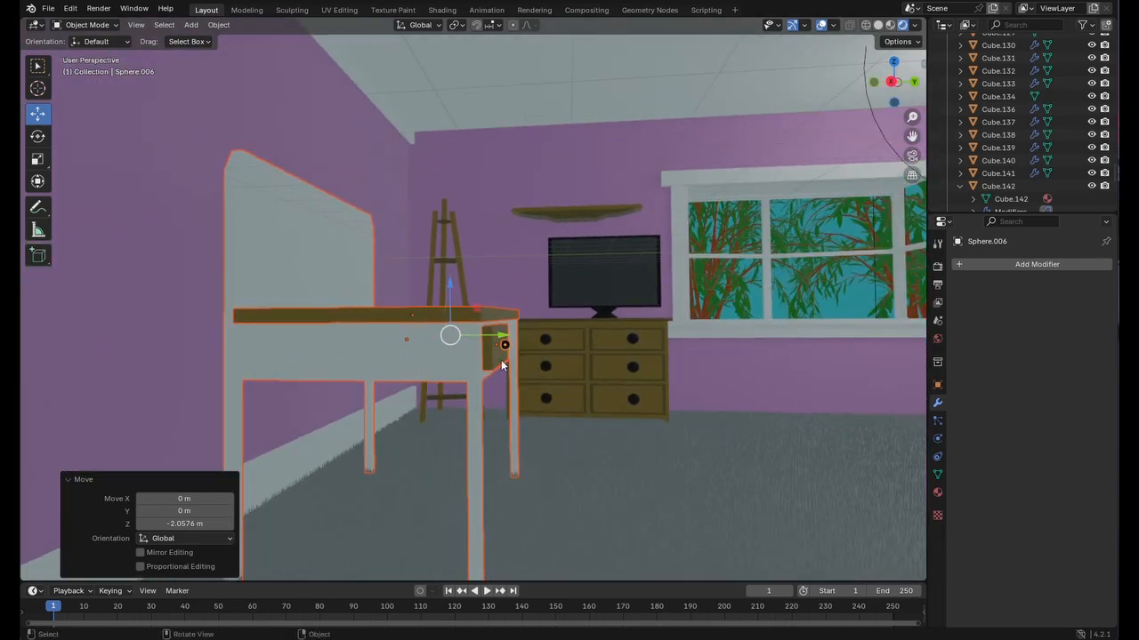
drag(497, 333, 457, 345)
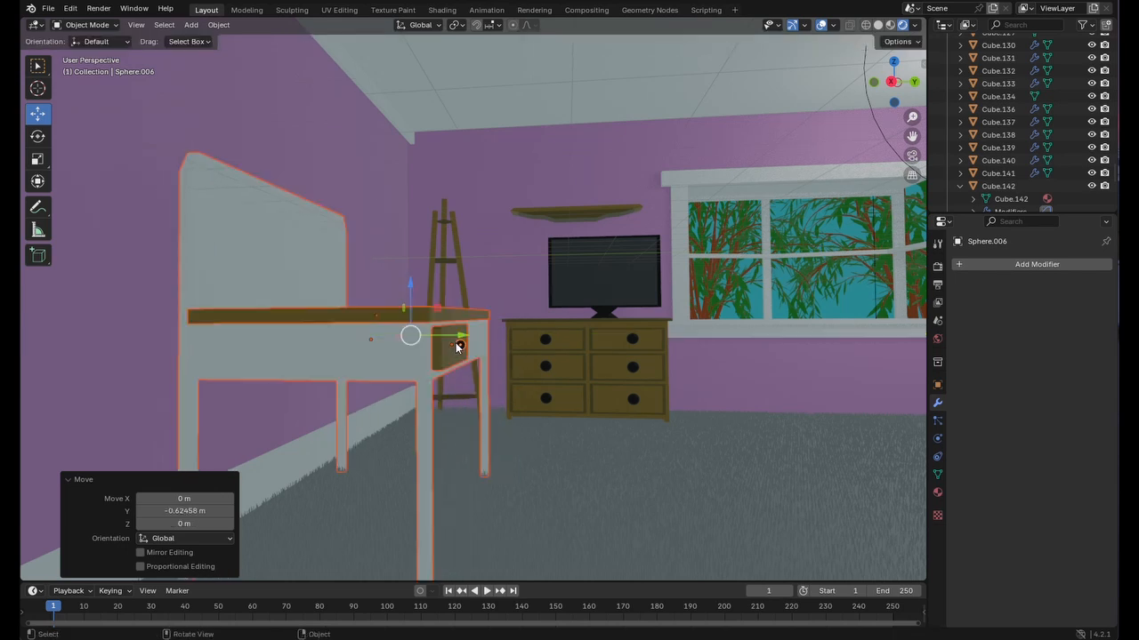
- Move the desk about -1.26 m along X, deeper into the room
mouse_move(542, 371)
middle_down()
mouse_move(412, 404)
mouse_move(534, 360)
middle_up()
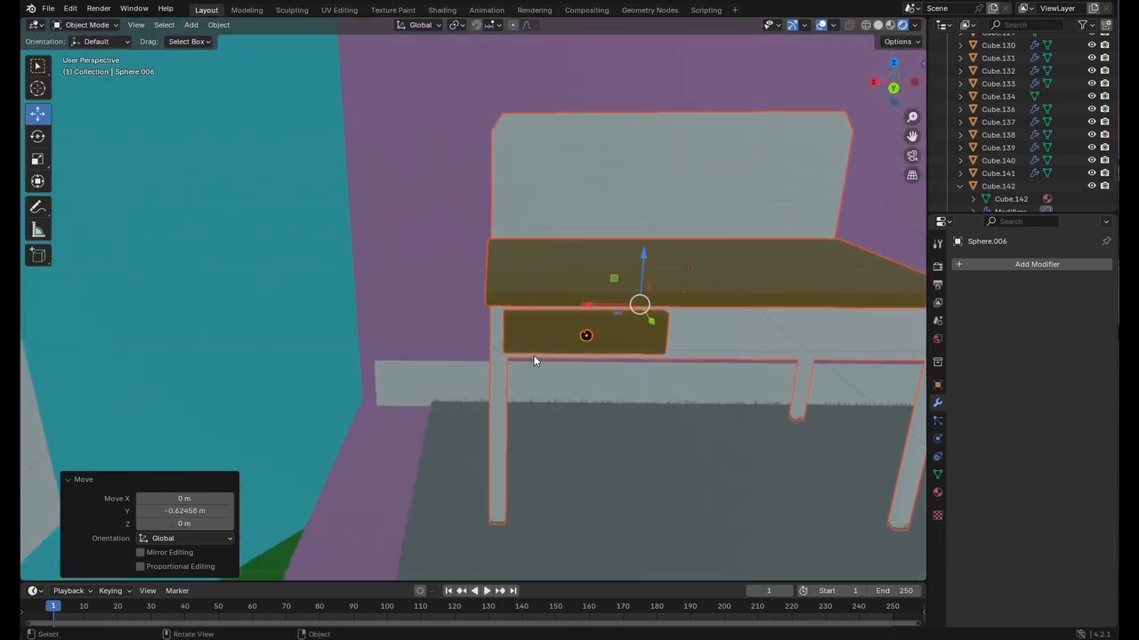
scroll(534, 360, down, 8)
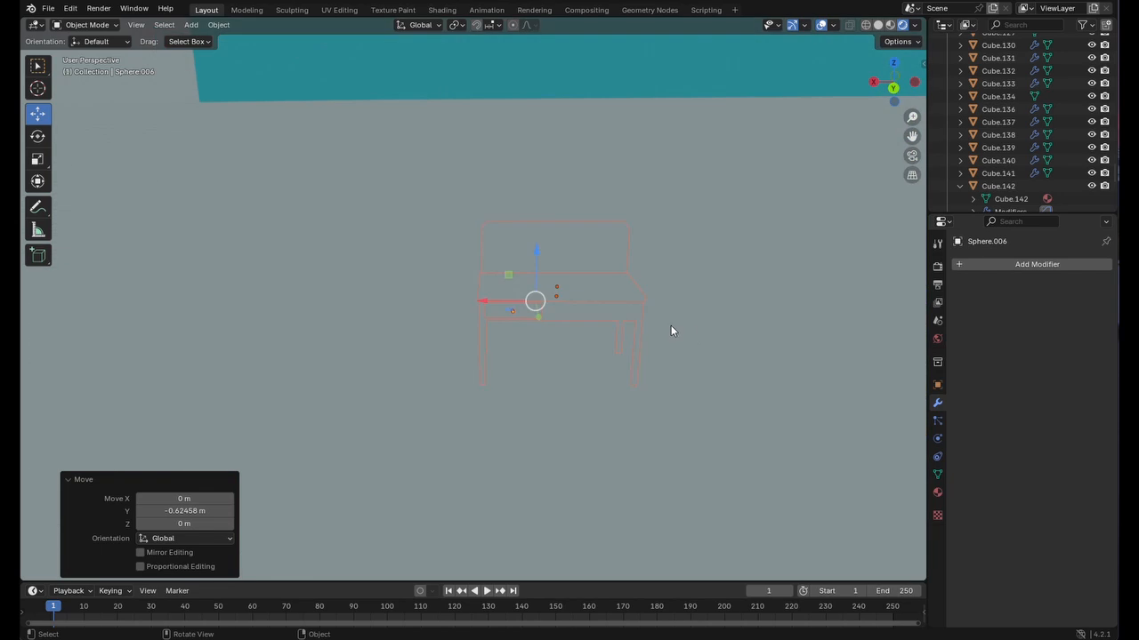
scroll(670, 331, up, 3)
drag(504, 300, 557, 305)
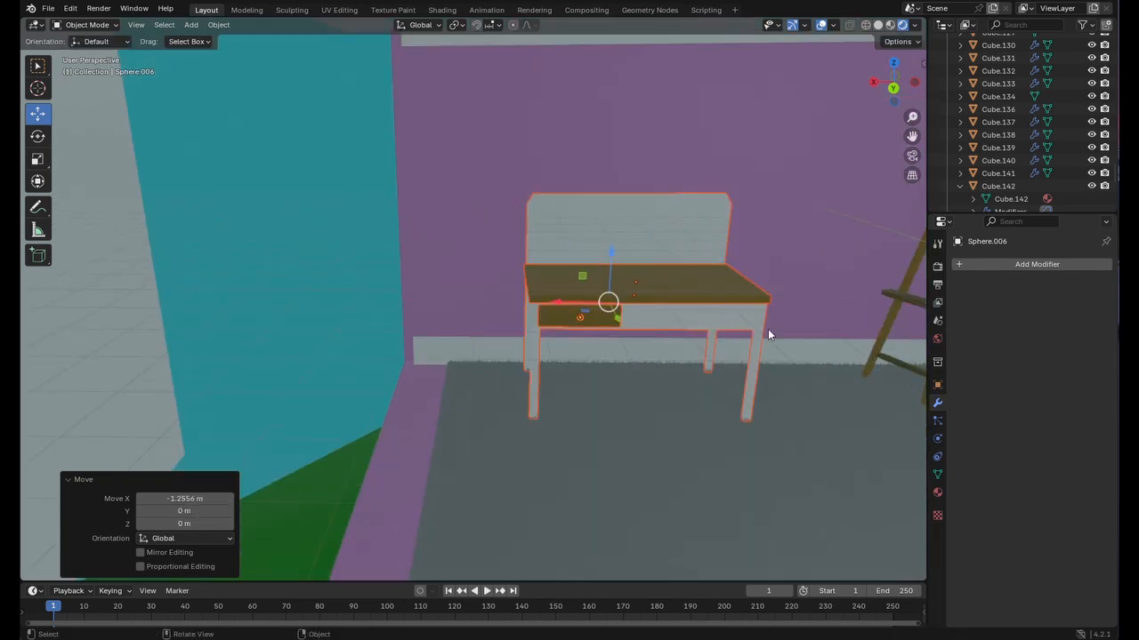
- Deselect the desk, check the room through the camera, and move the camera about 2.04 m along X away from the room
middle_drag(768, 329, 26, 315)
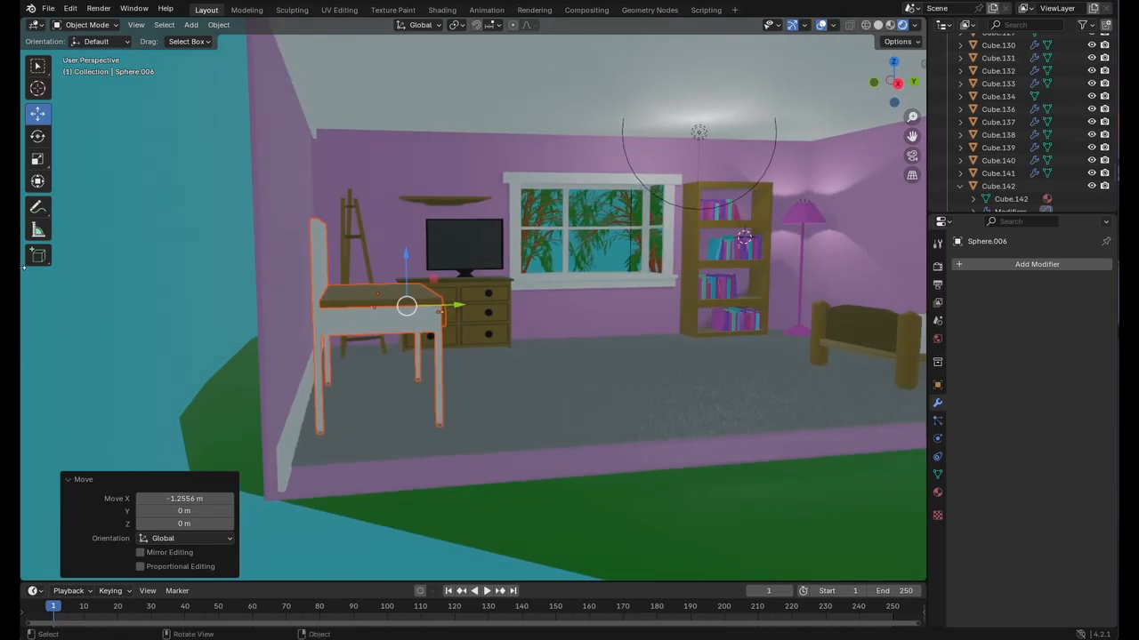
click(190, 223)
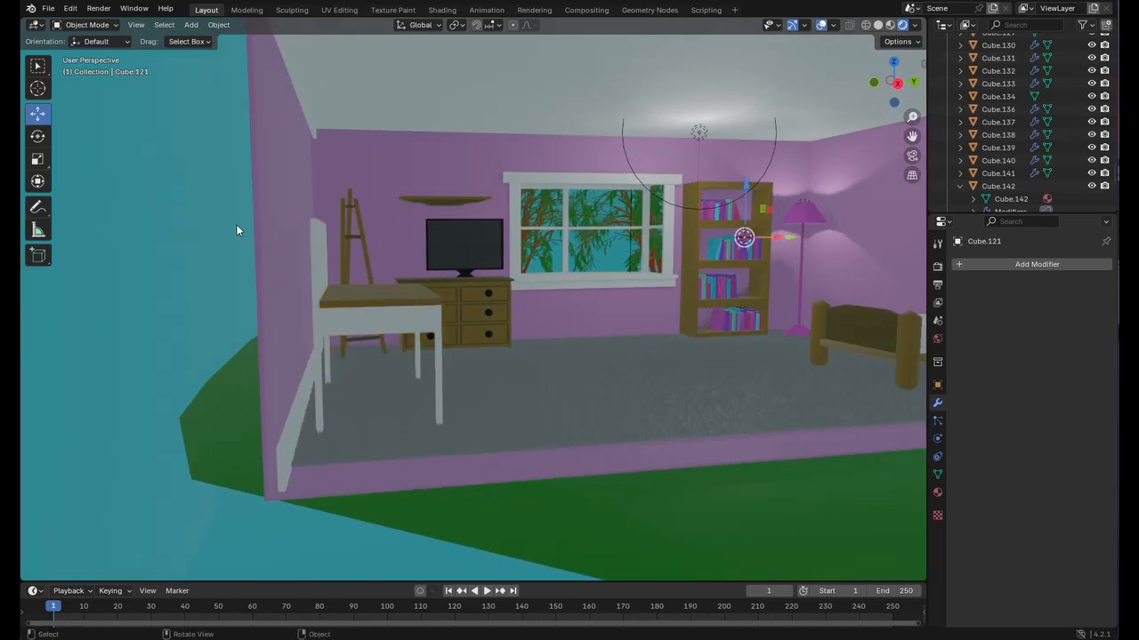
key(KP_0)
scroll(580, 311, down, 3)
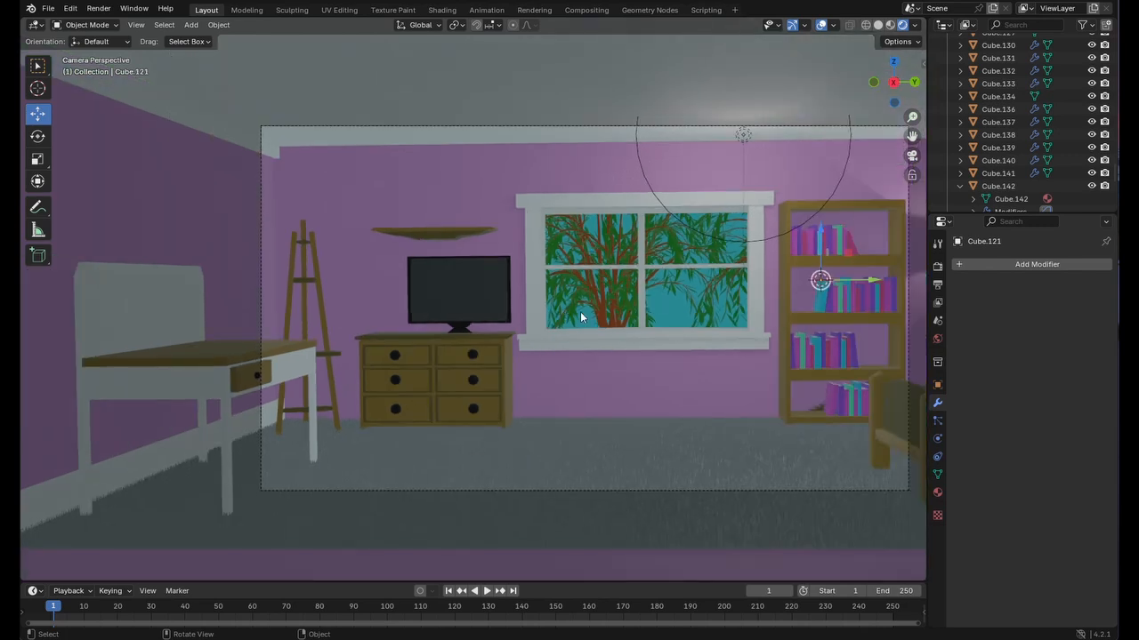
scroll(580, 317, down, 2)
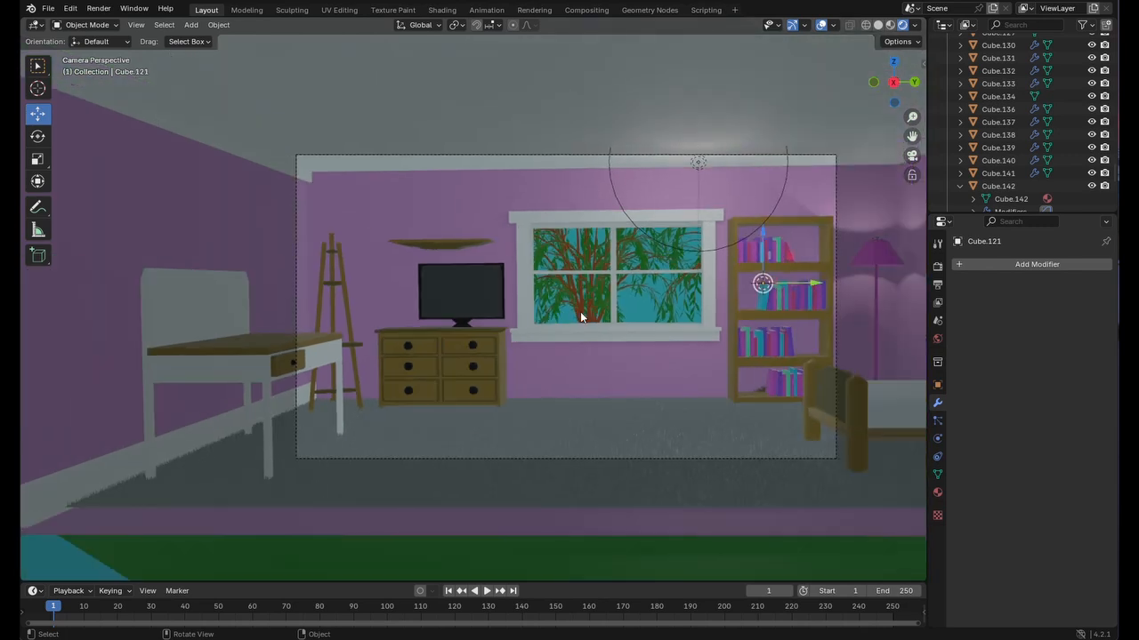
scroll(580, 317, down, 3)
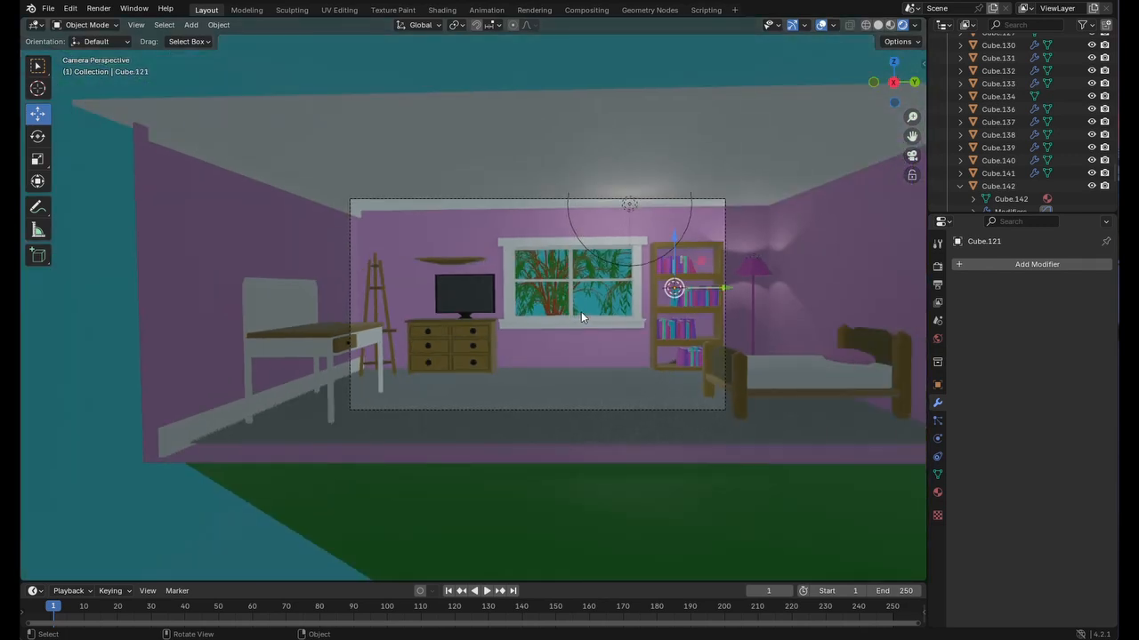
middle_drag(726, 293, 578, 325)
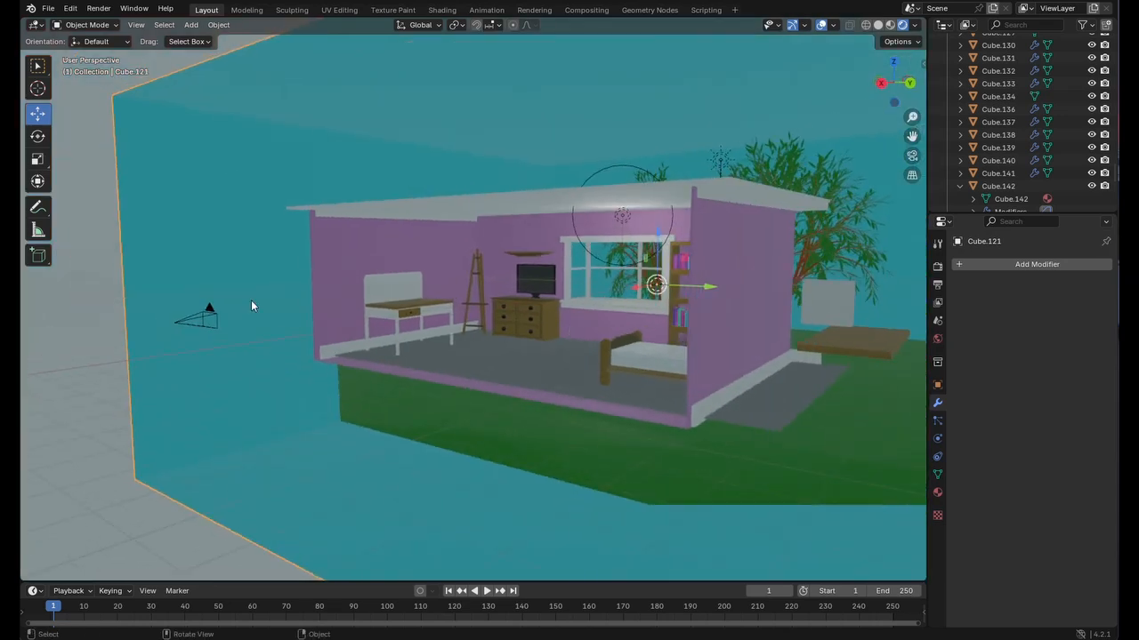
click(191, 325)
drag(120, 330, 38, 349)
key(KP_0)
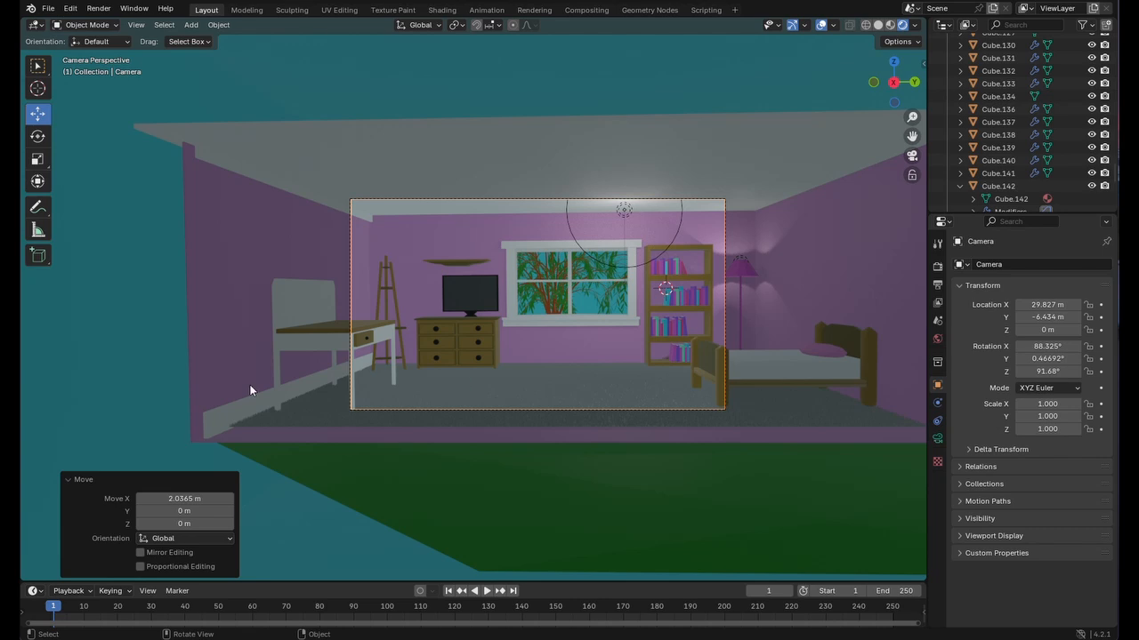
- Scale the white desk frame to about 0.774 along Y, and move it along Y back towards the wall
middle_drag(249, 394, 288, 376)
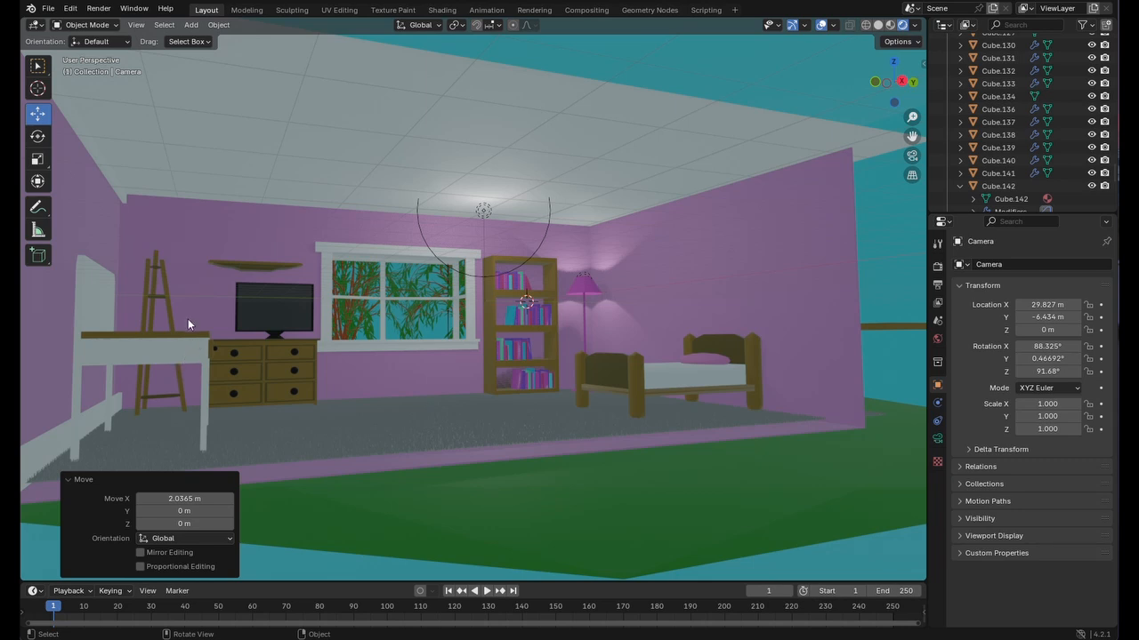
click(160, 354)
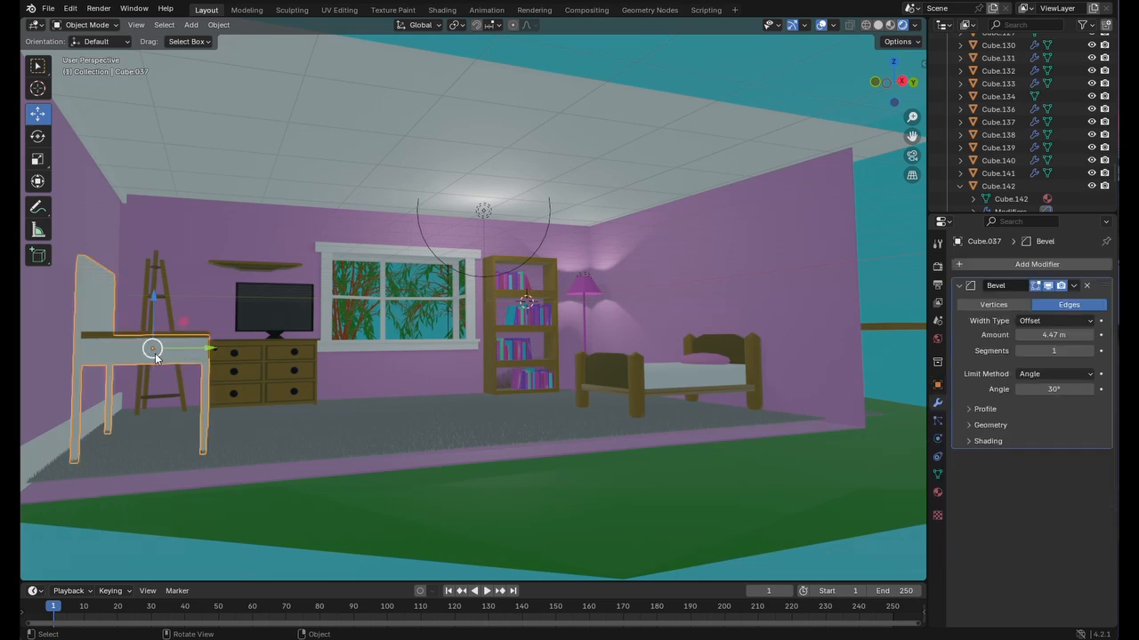
click(38, 158)
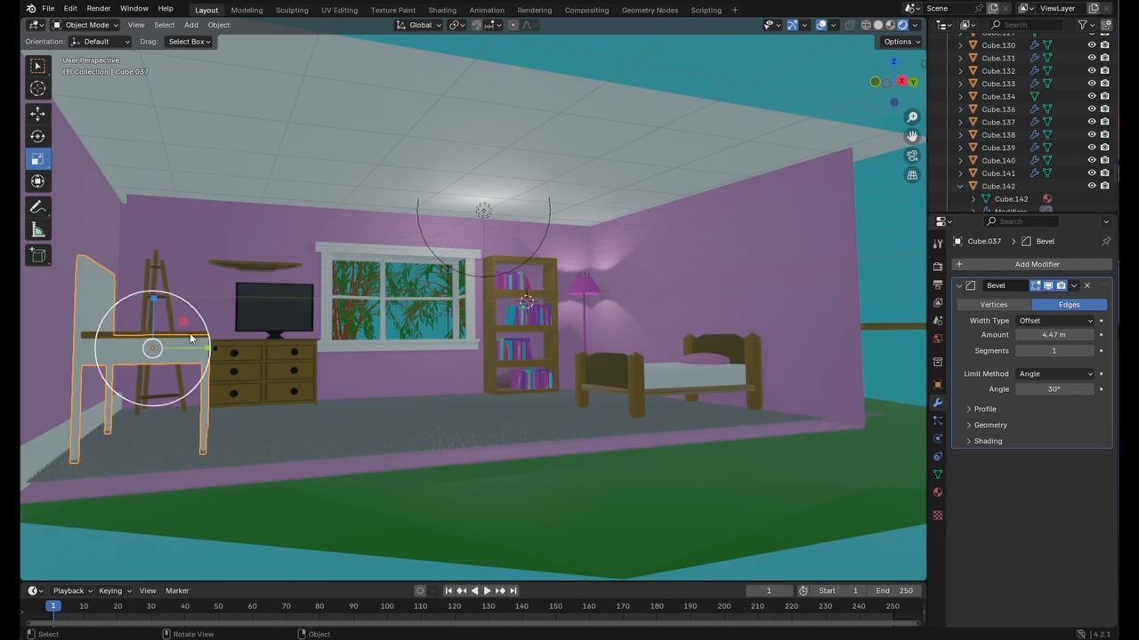
drag(209, 350, 192, 349)
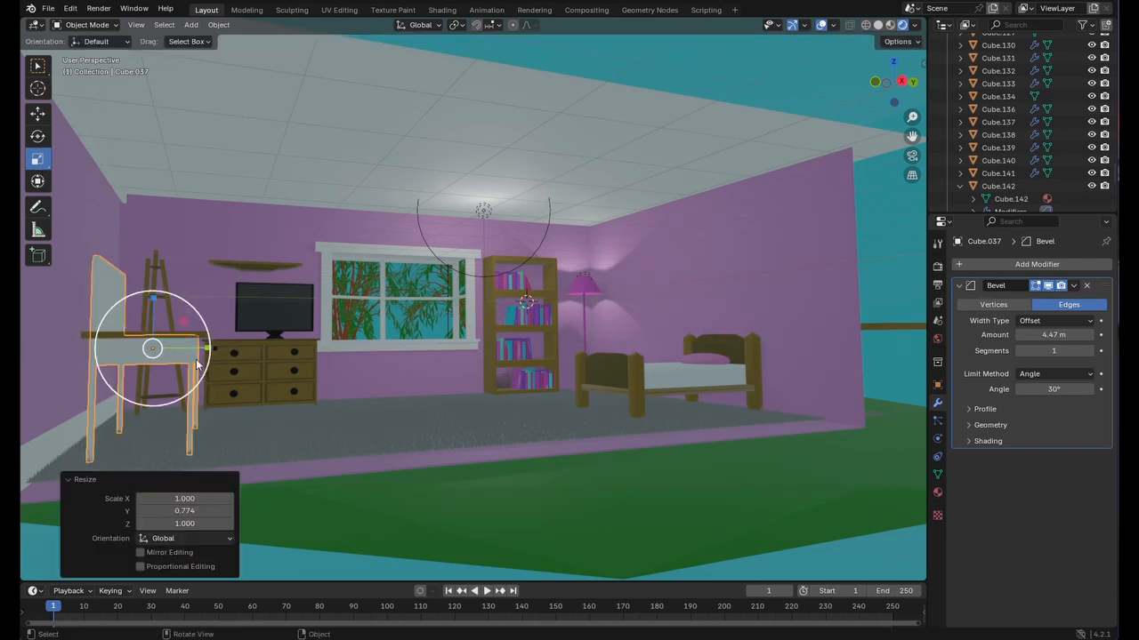
click(38, 115)
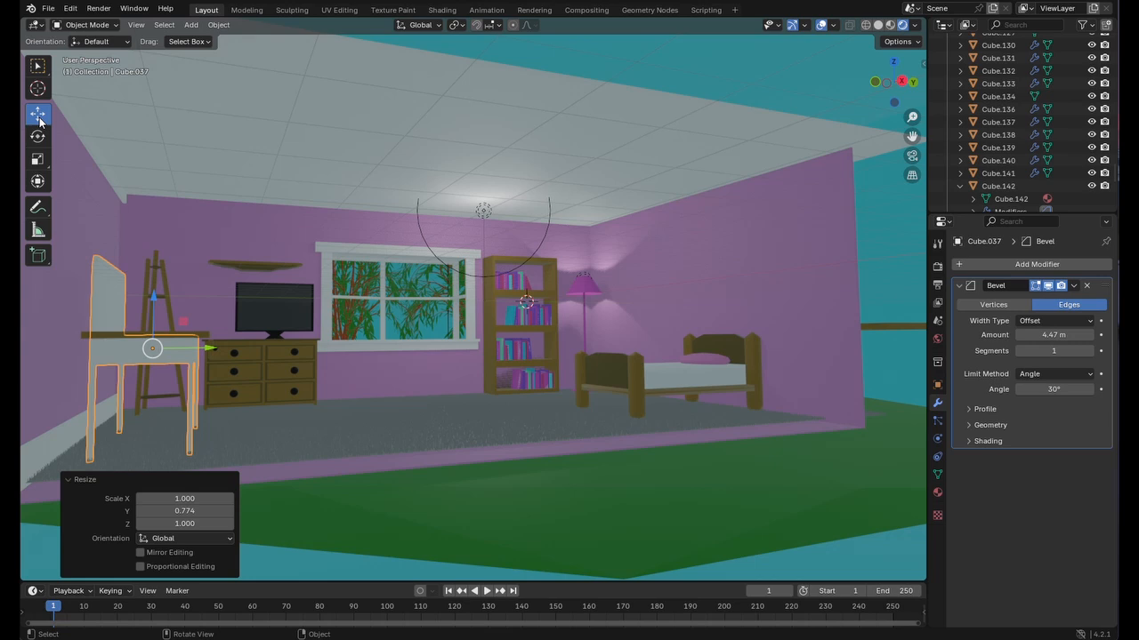
drag(211, 353, 190, 352)
- Scale the wooden desktop to about 0.825 along Y, and move it about -0.59 m along Y onto the frame
click(193, 334)
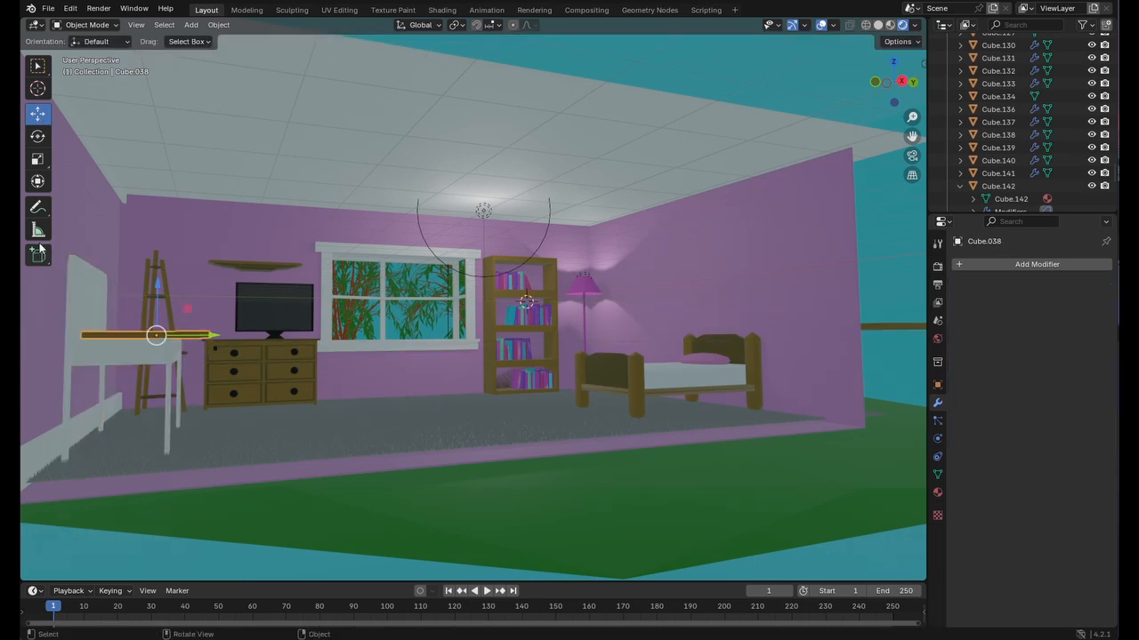
click(37, 159)
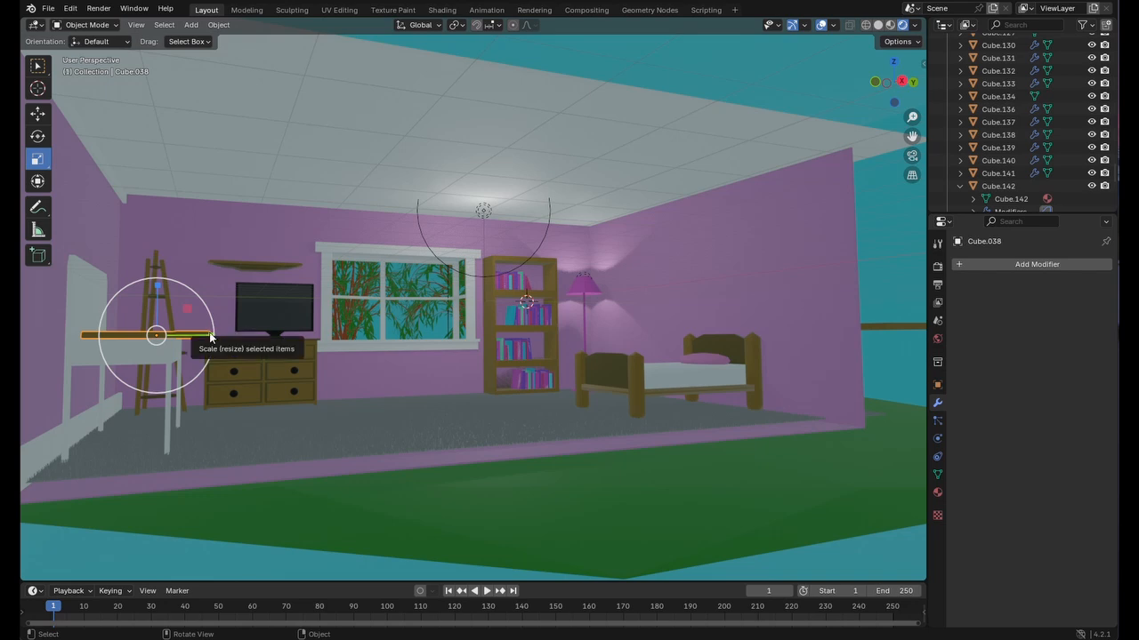
drag(212, 334, 192, 333)
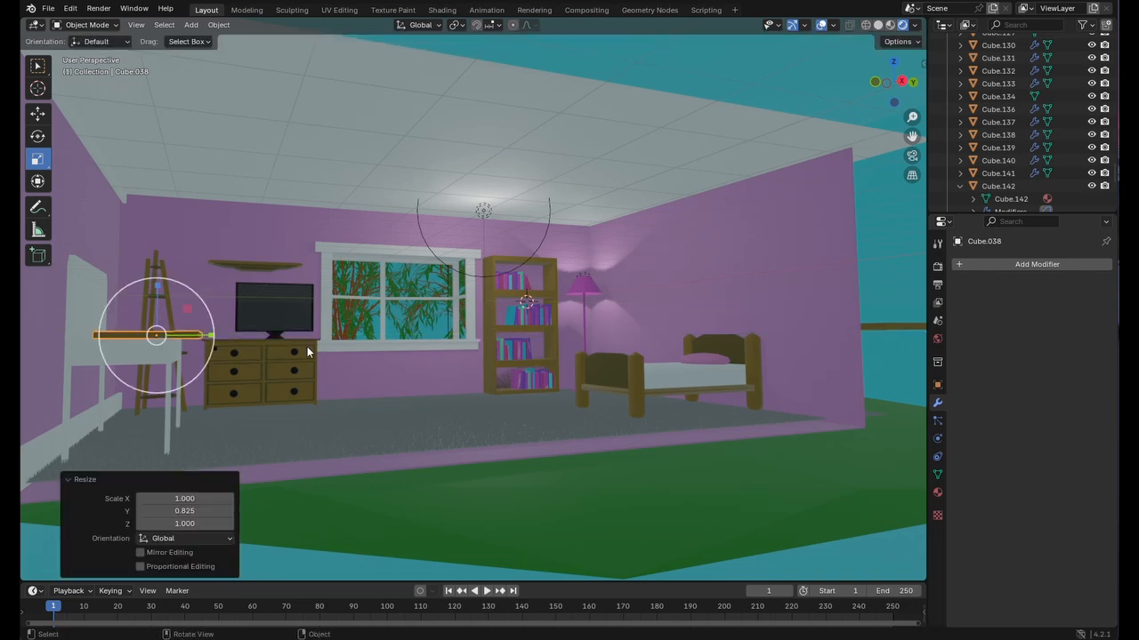
scroll(817, 216, up, 2)
drag(911, 135, 655, 344)
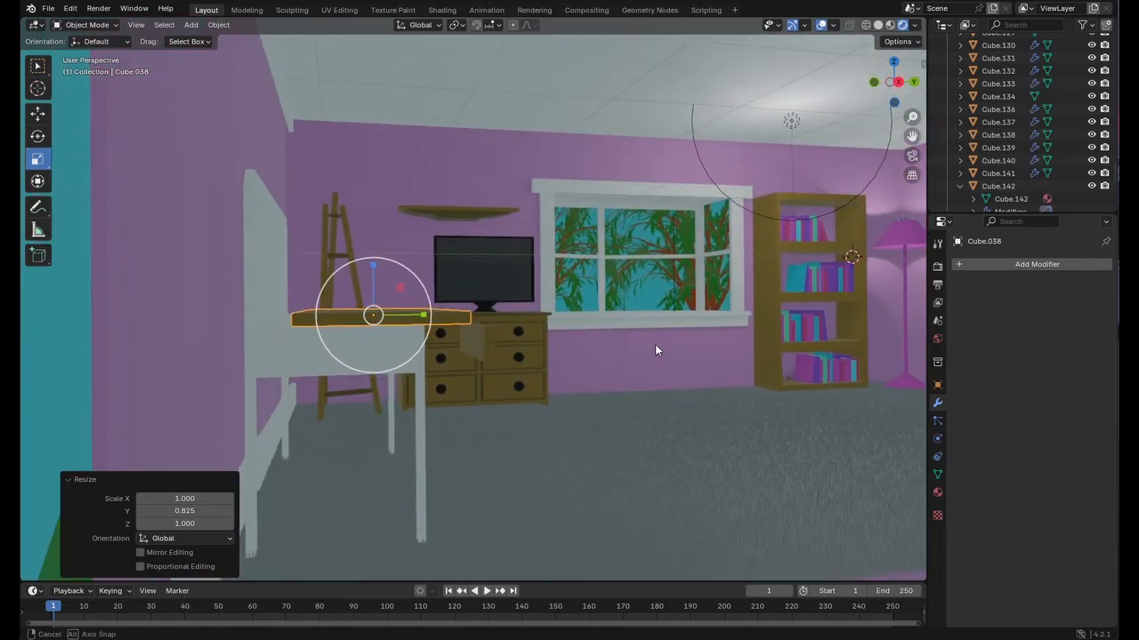
click(38, 115)
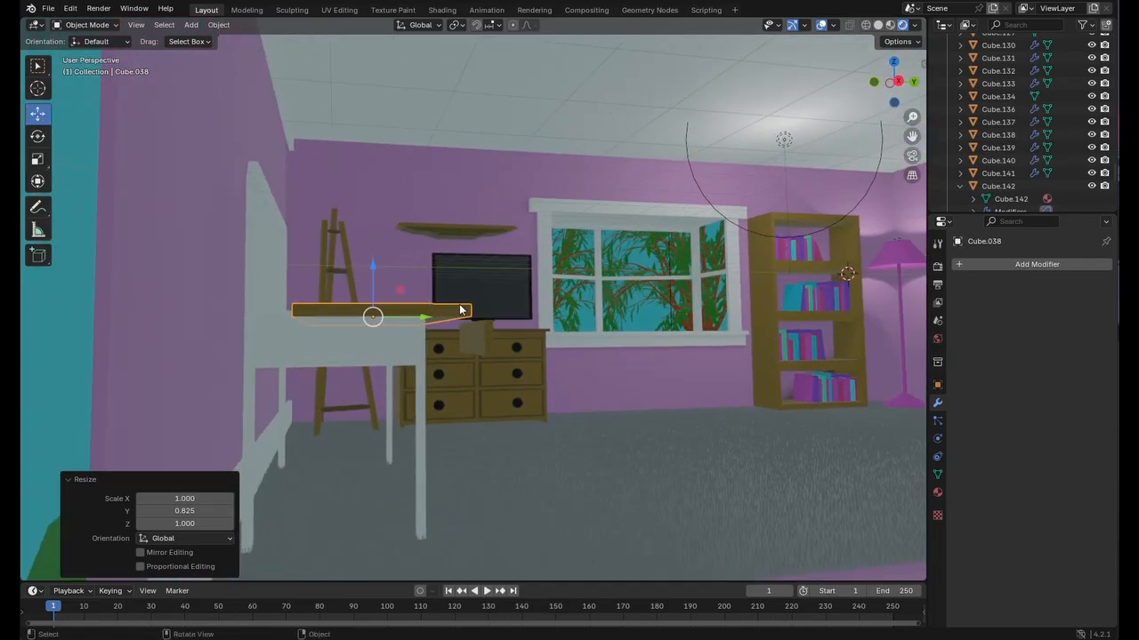
drag(425, 317, 391, 326)
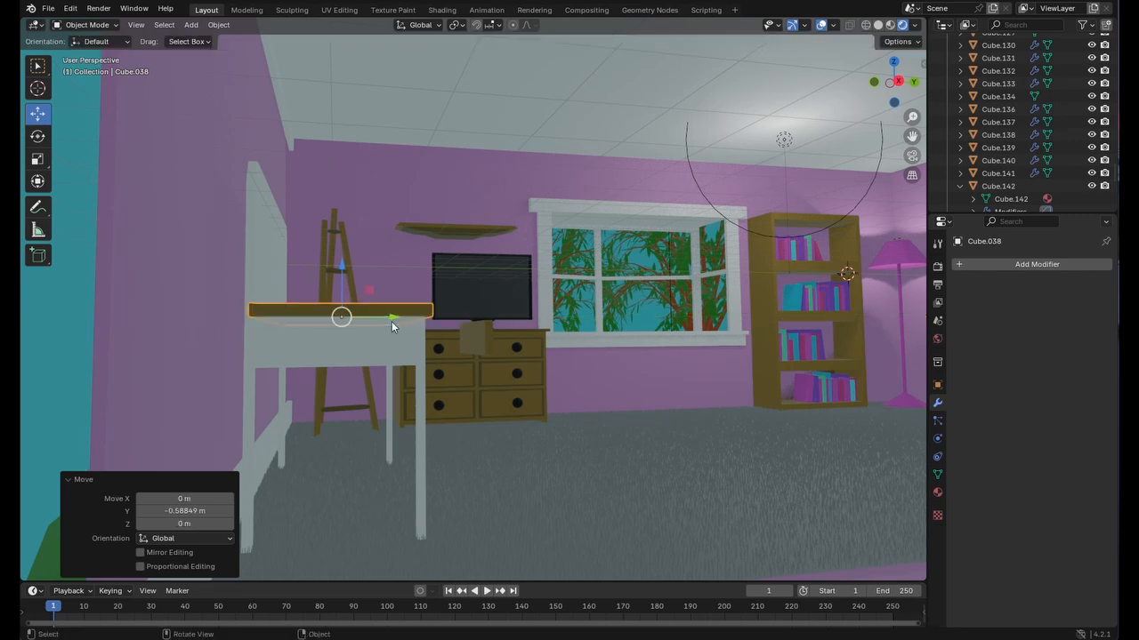
- Move the drawer and its knob together about -0.97 m along Y into the desk frame, and return to the camera view
middle_drag(527, 355, 507, 348)
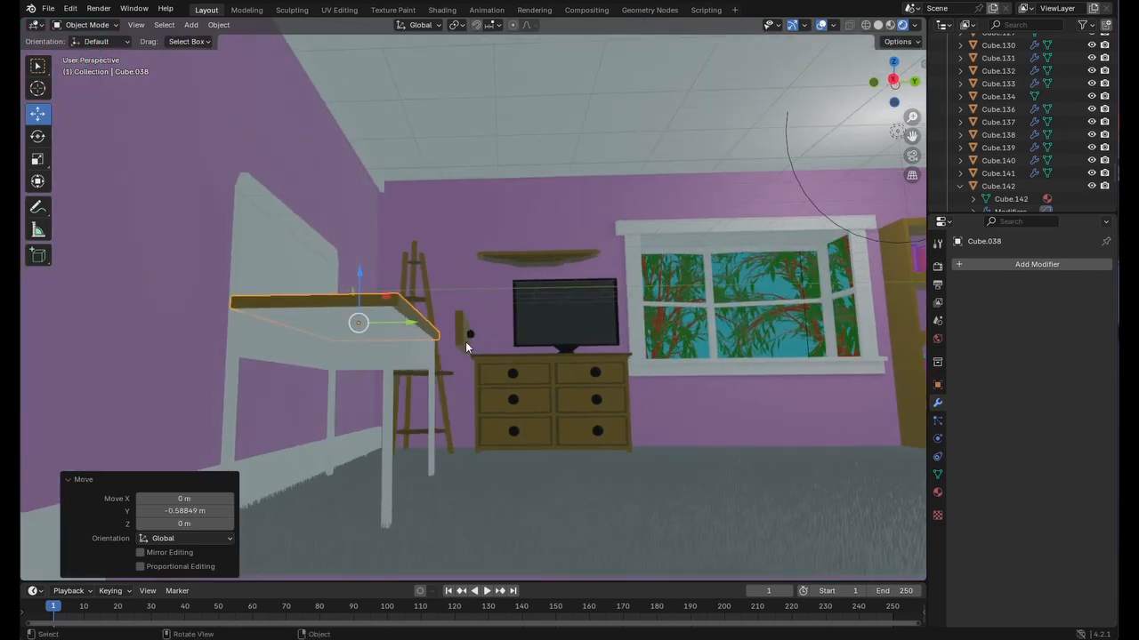
click(465, 342)
click(472, 336)
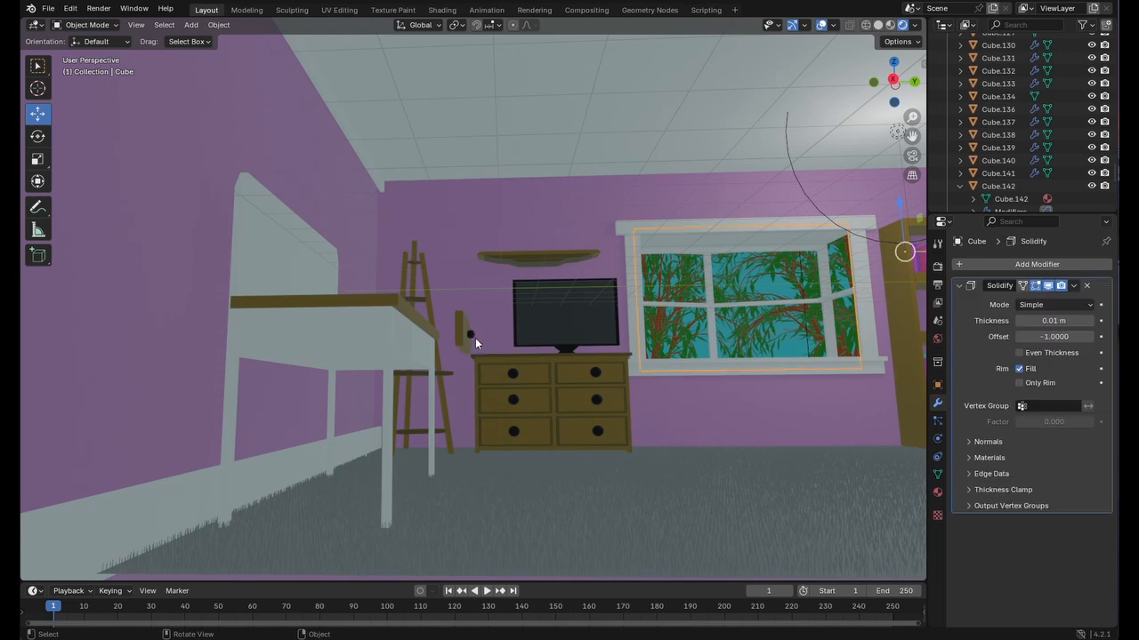
click(469, 333)
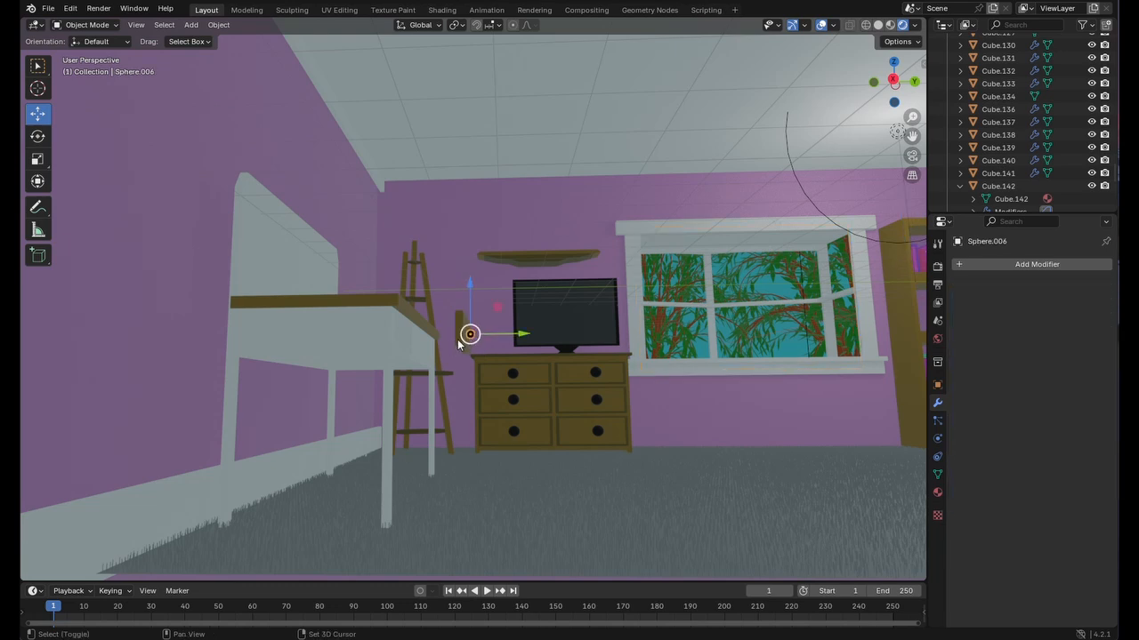
click(457, 341)
drag(511, 334, 462, 343)
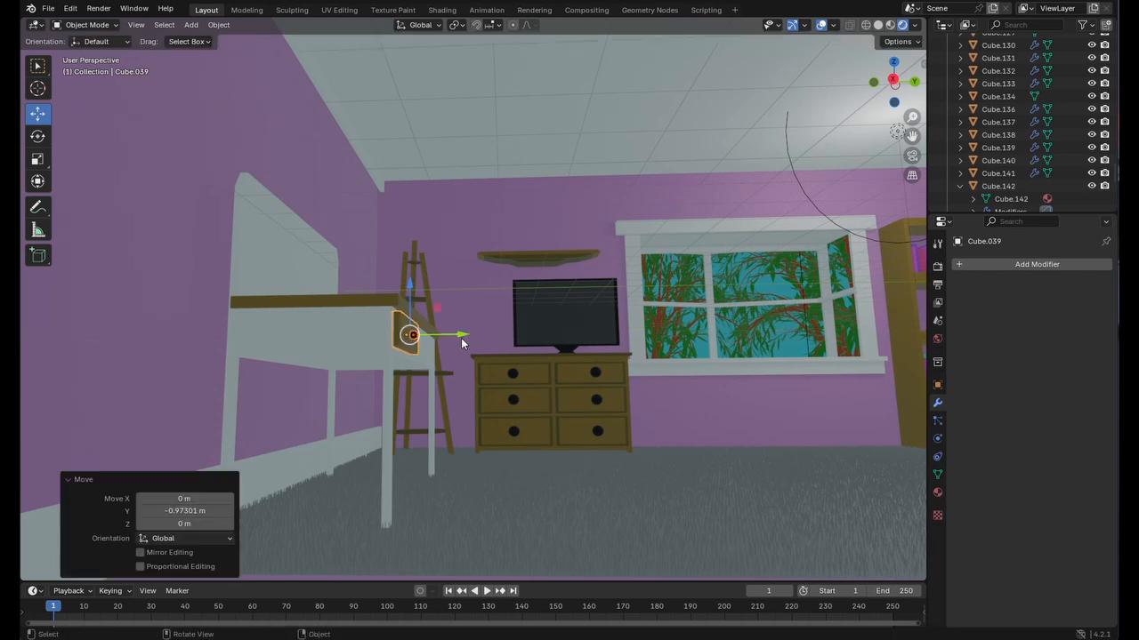
scroll(545, 345, down, 2)
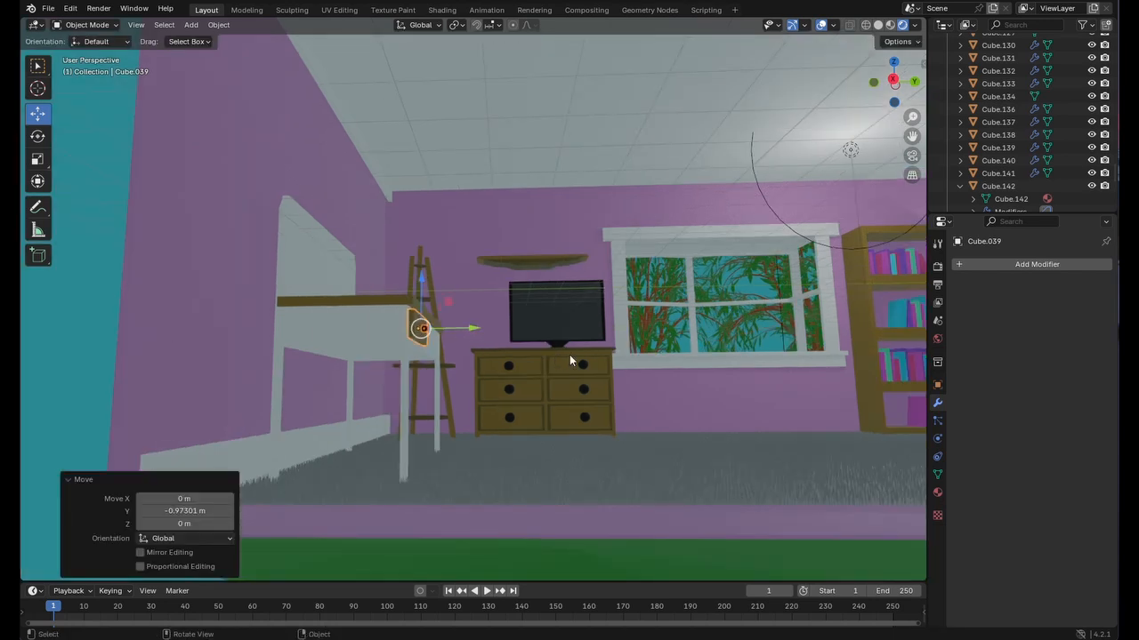
click(88, 323)
key(KP_0)
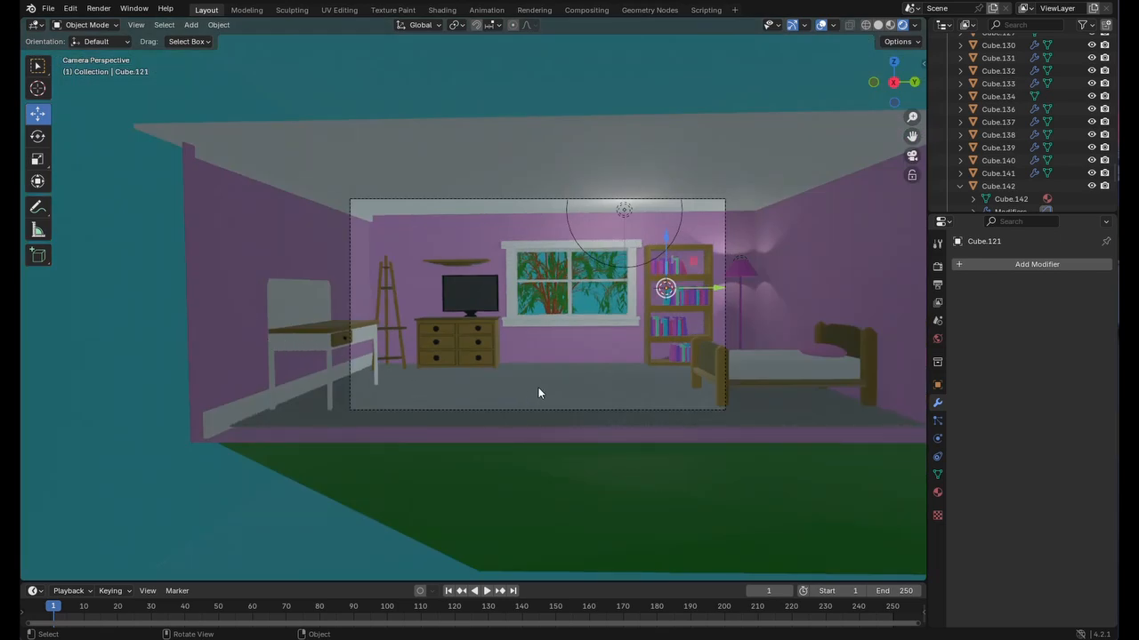
- Move the white desk frame and wooden desktop together about -0.62 m along Z, and deselect them
scroll(538, 392, up, 1)
scroll(538, 393, up, 3)
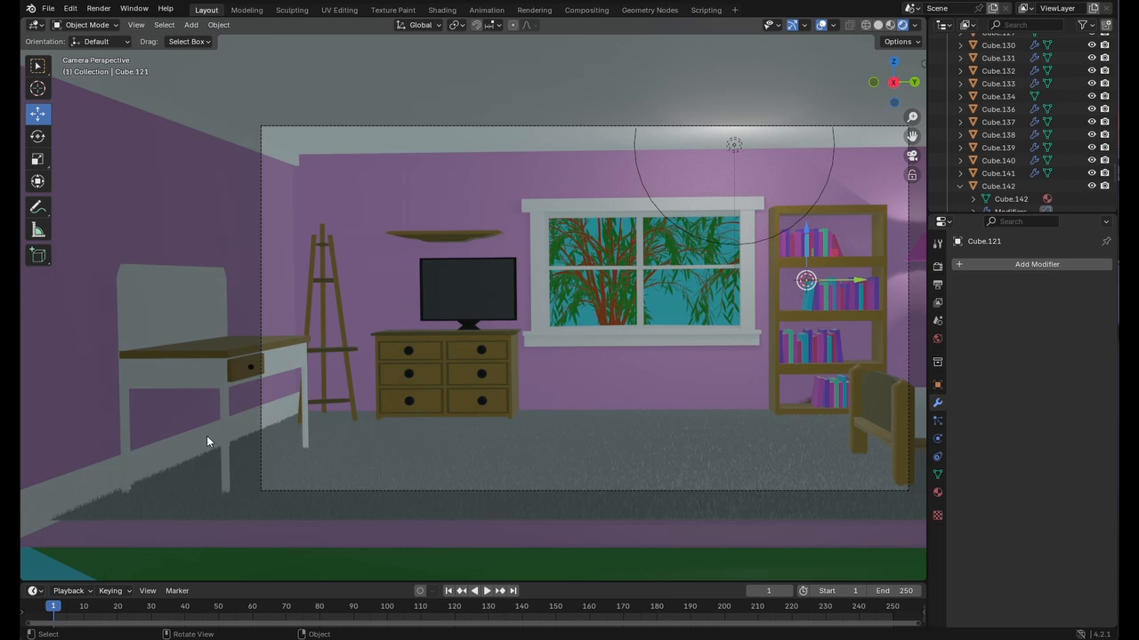
click(191, 354)
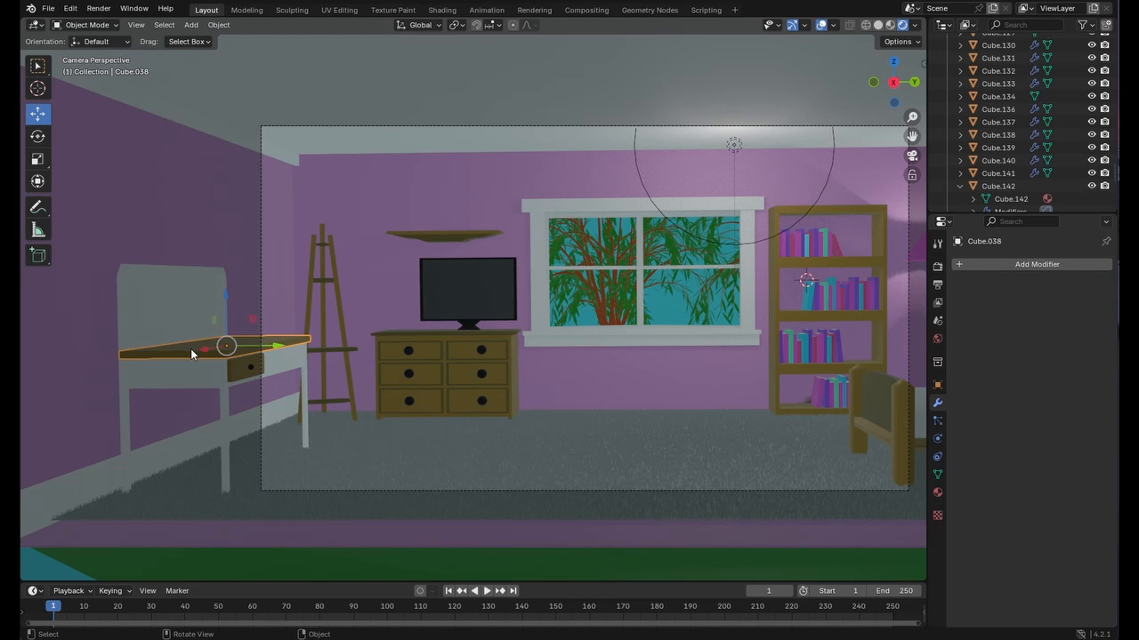
shift+click(186, 364)
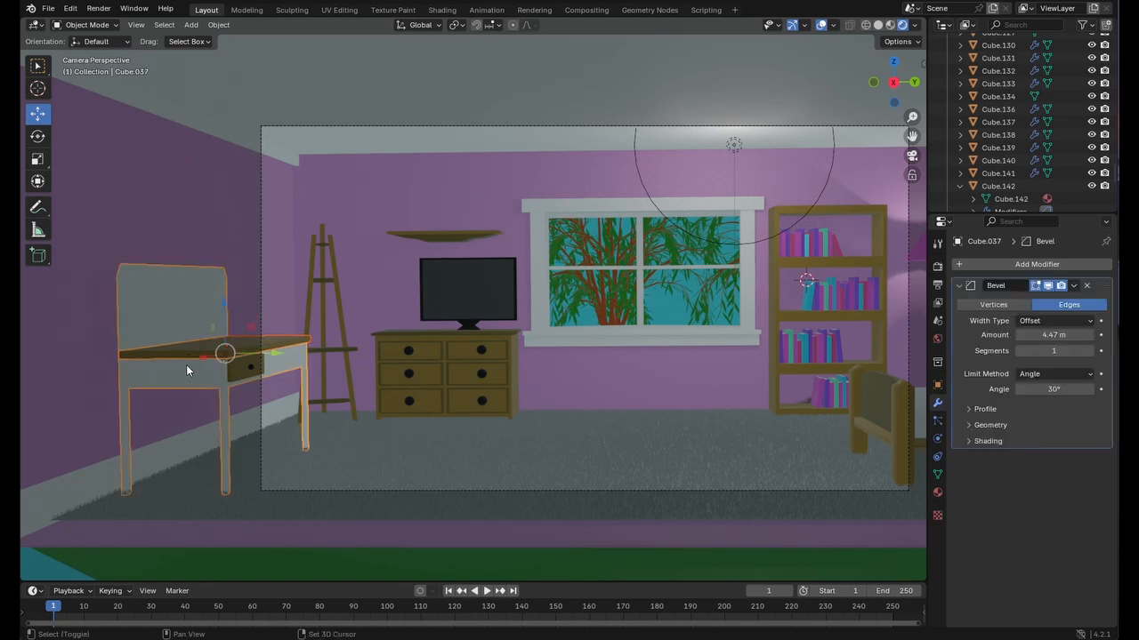
shift+click(251, 374)
shift+click(252, 375)
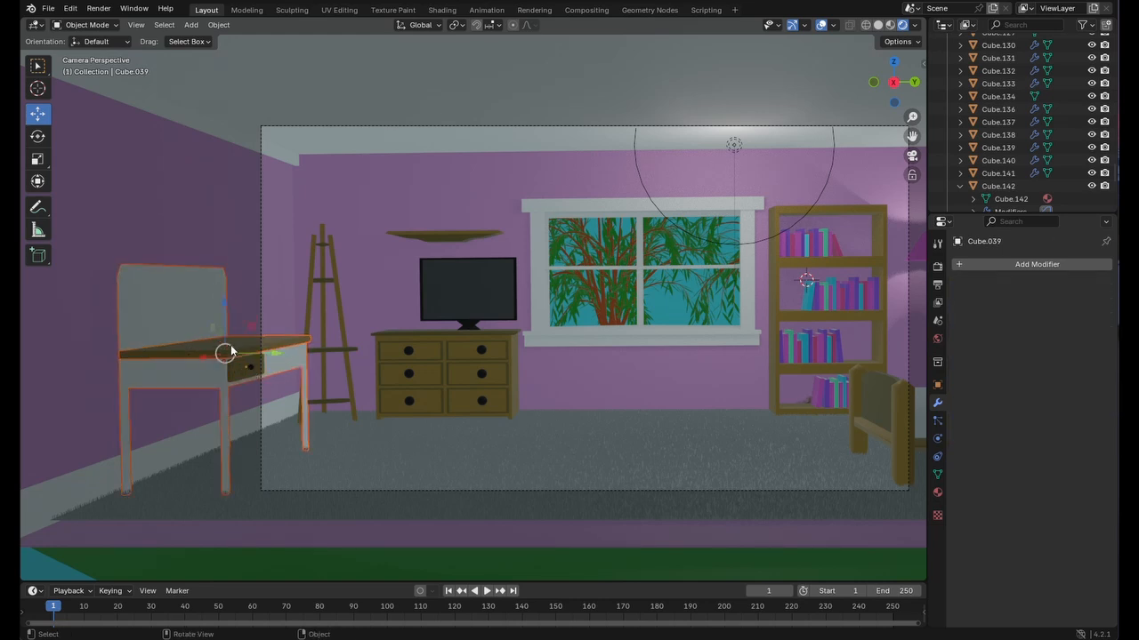
drag(225, 304, 218, 325)
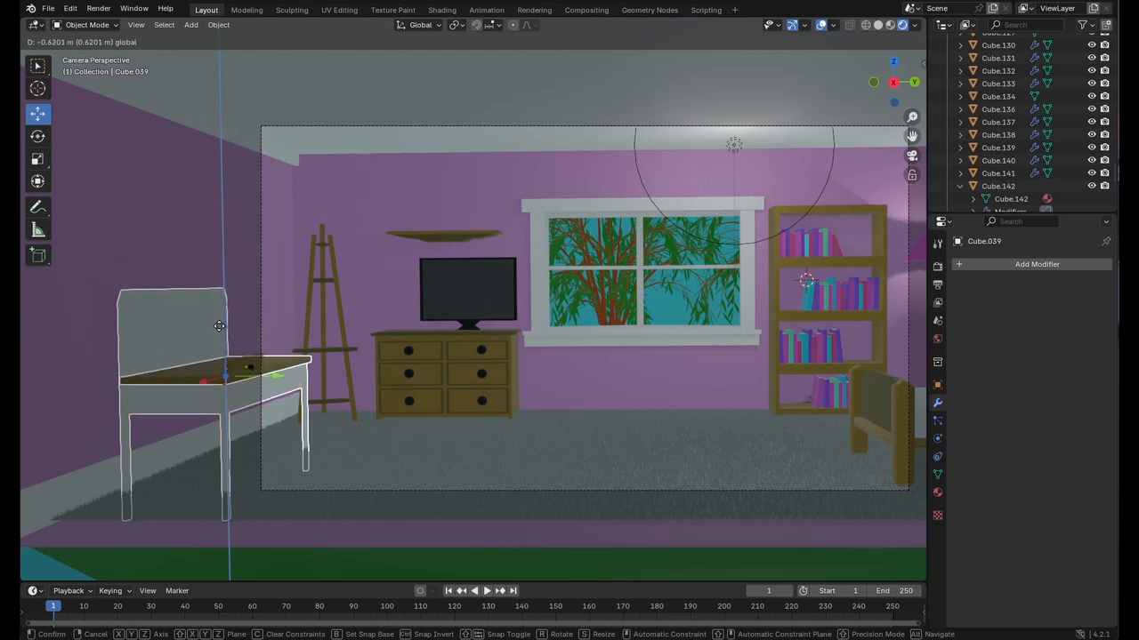
click(218, 327)
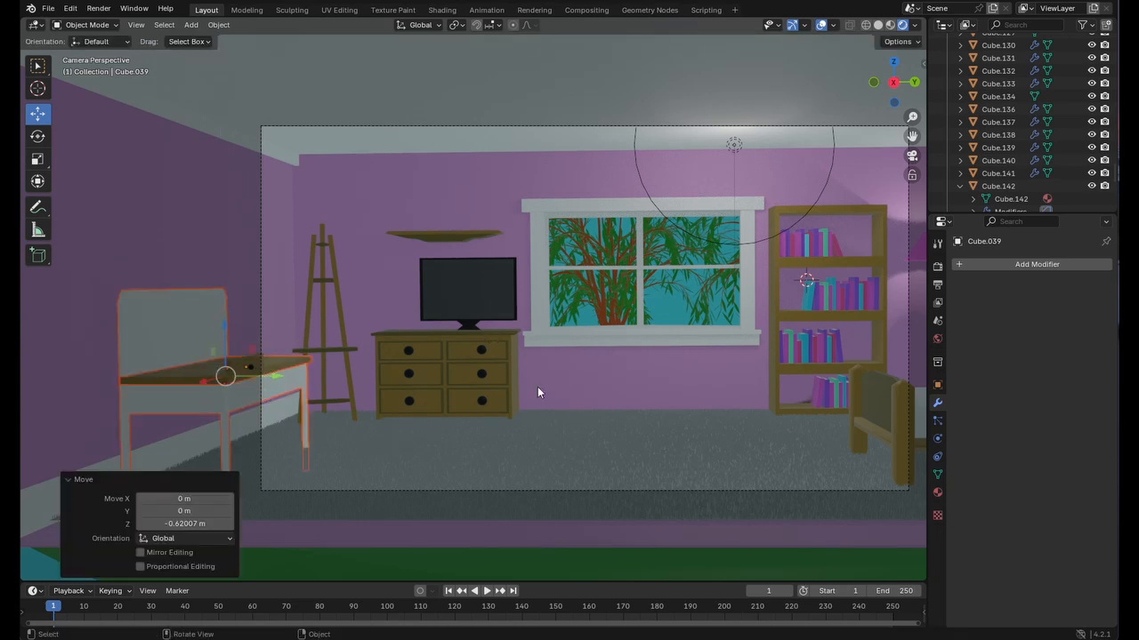
click(666, 308)
- Check the room from outside and through the camera, save the scene file, and render a still image
key(KP_0)
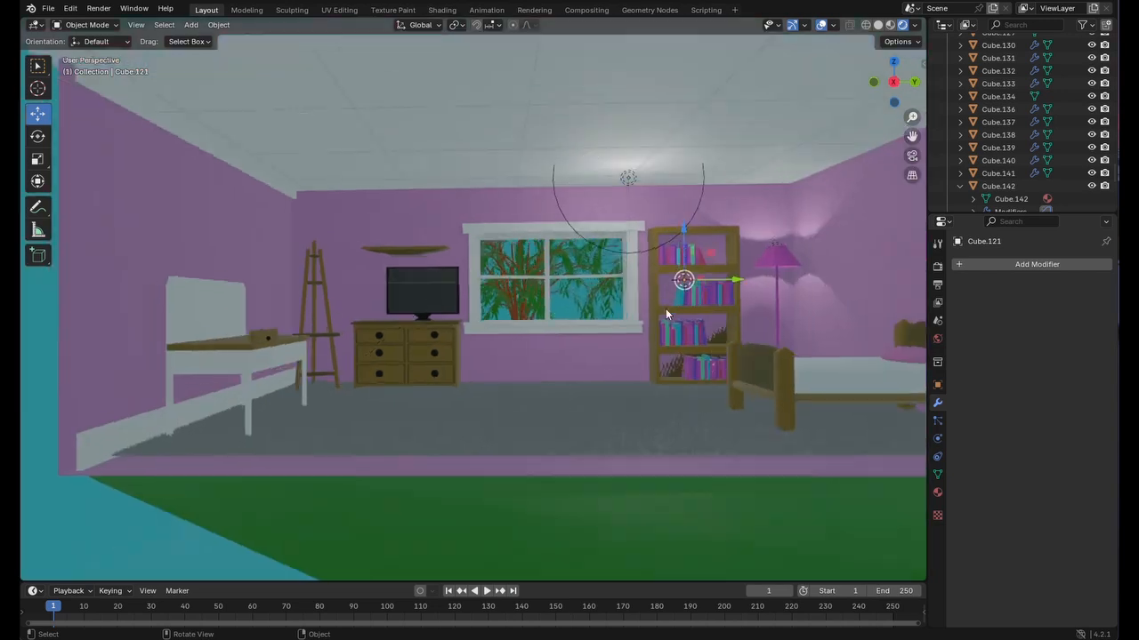
scroll(667, 312, down, 10)
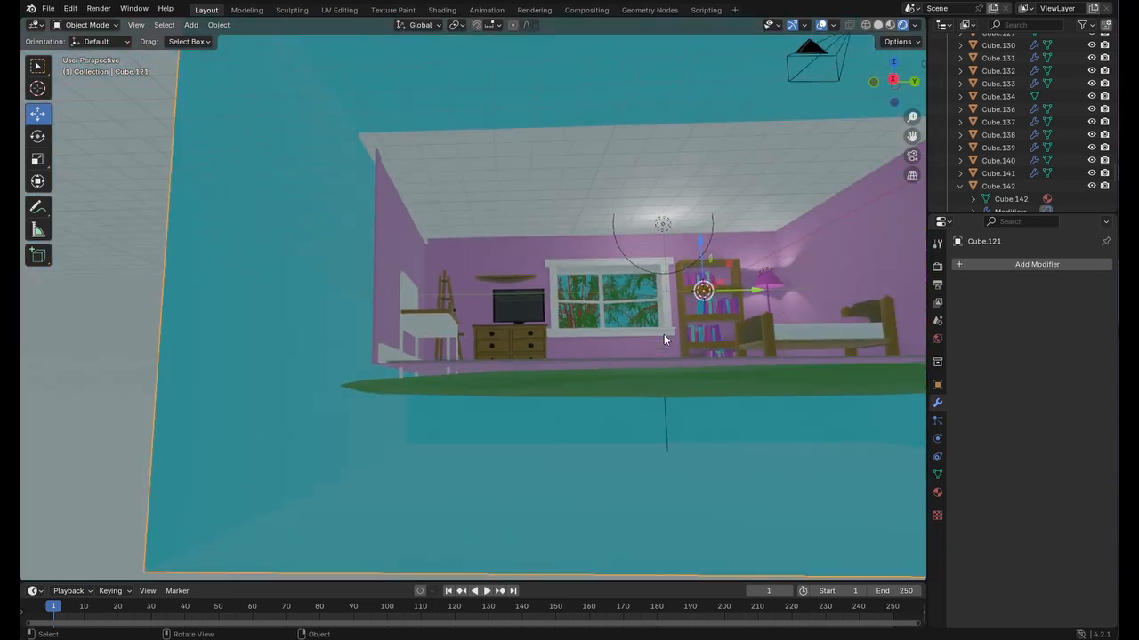
key(KP_0)
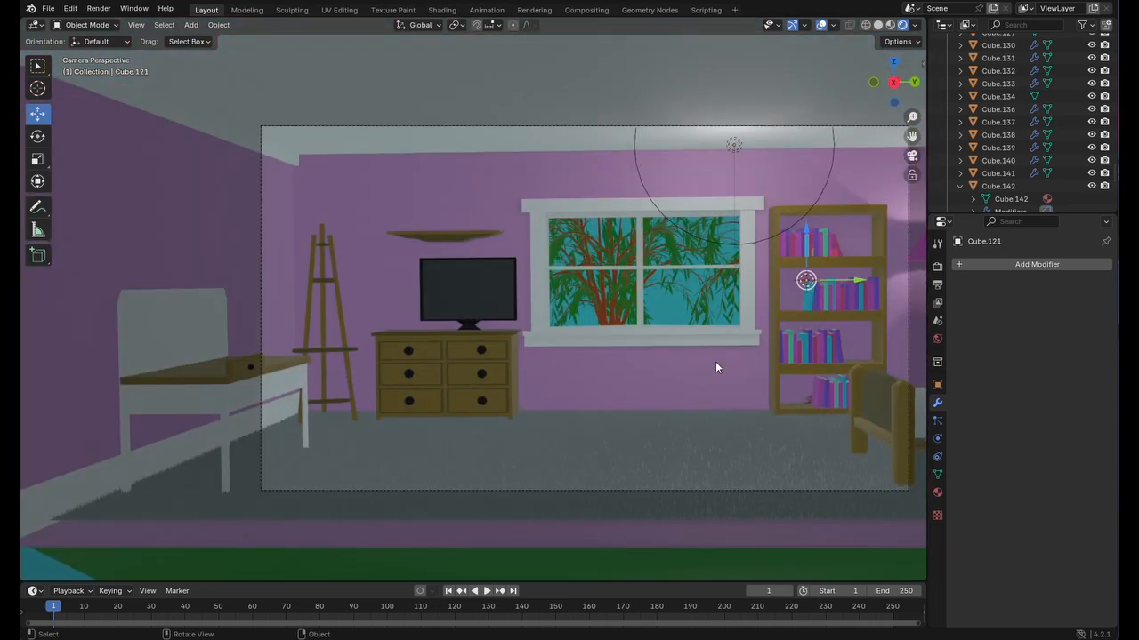
scroll(742, 363, down, 2)
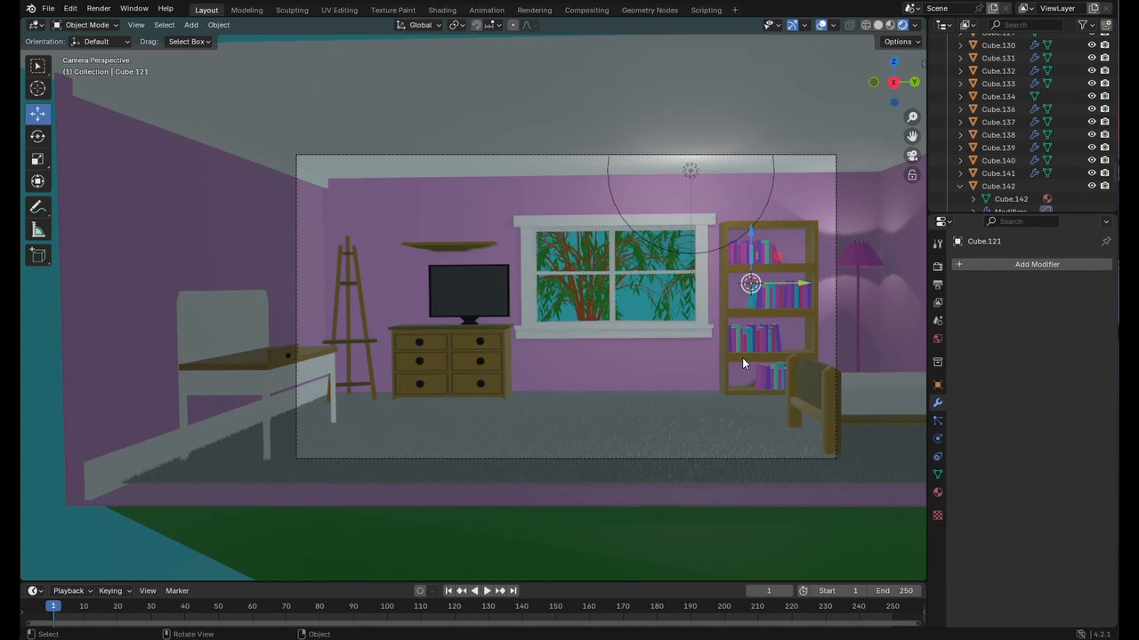
scroll(742, 357, up, 2)
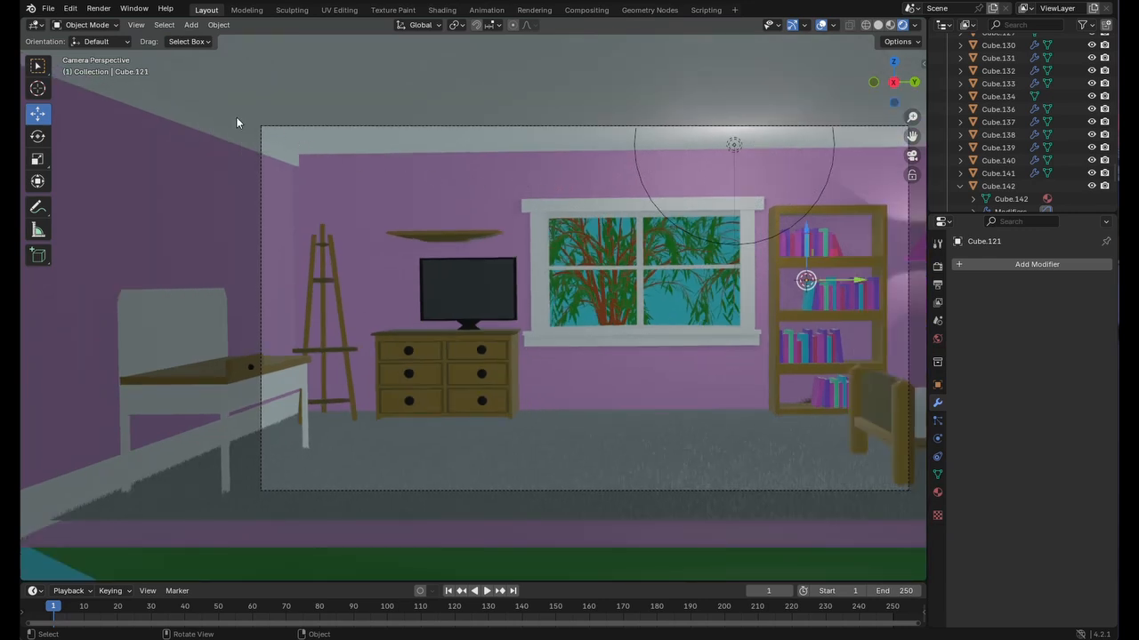
click(49, 10)
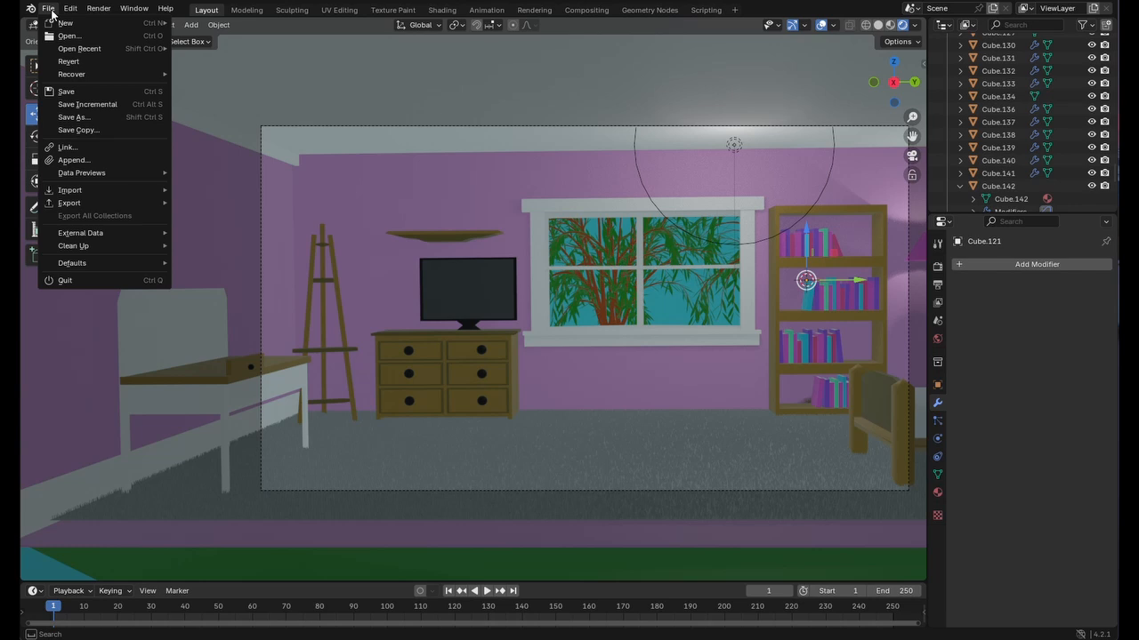
click(76, 92)
click(99, 9)
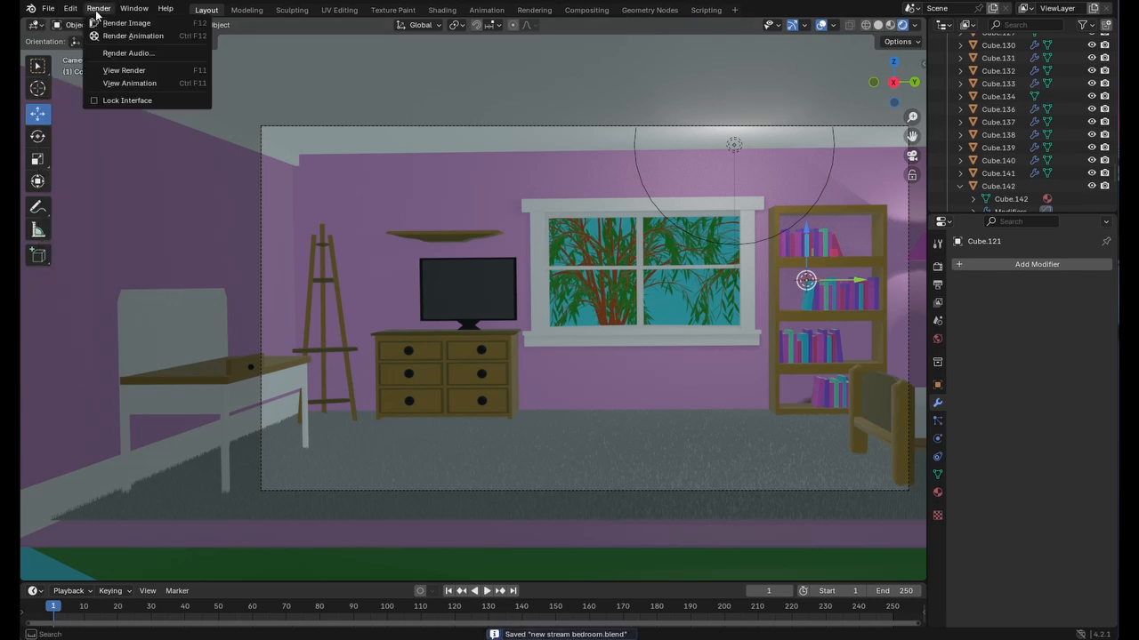
click(122, 27)
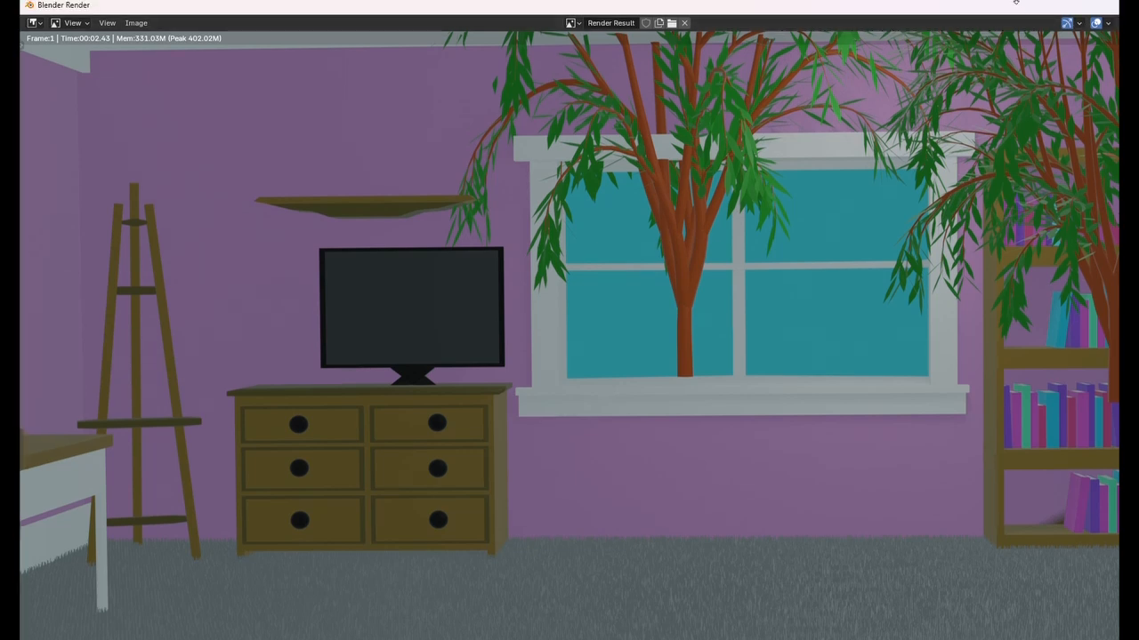
key(Escape)
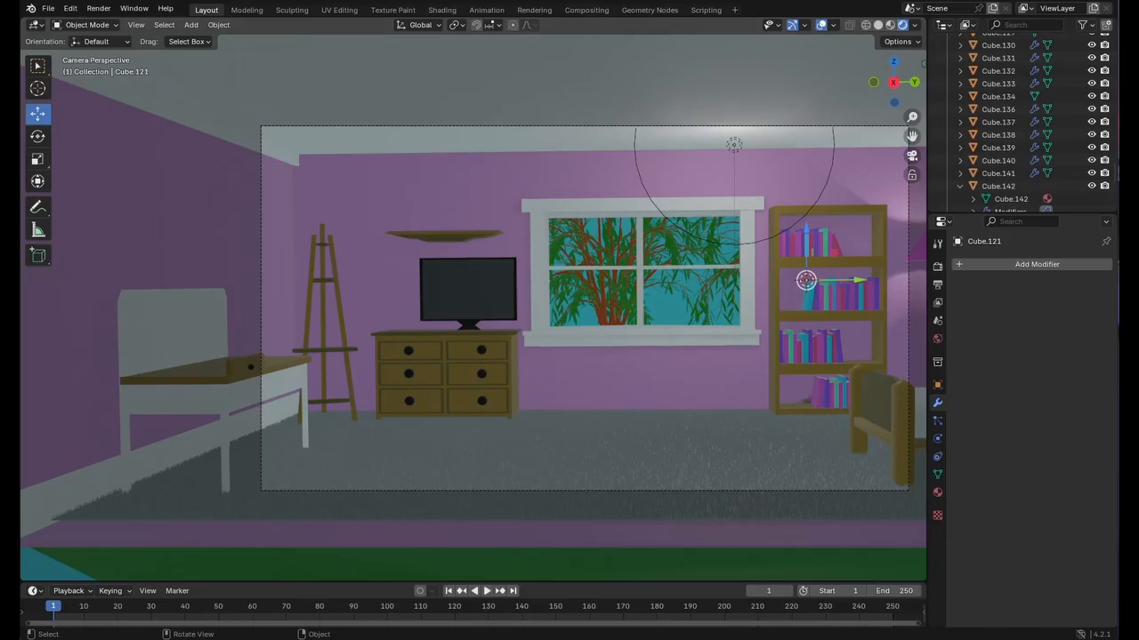
- Move the camera about 4.06 m along X away from the room, and check the framing through it
scroll(667, 222, down, 4)
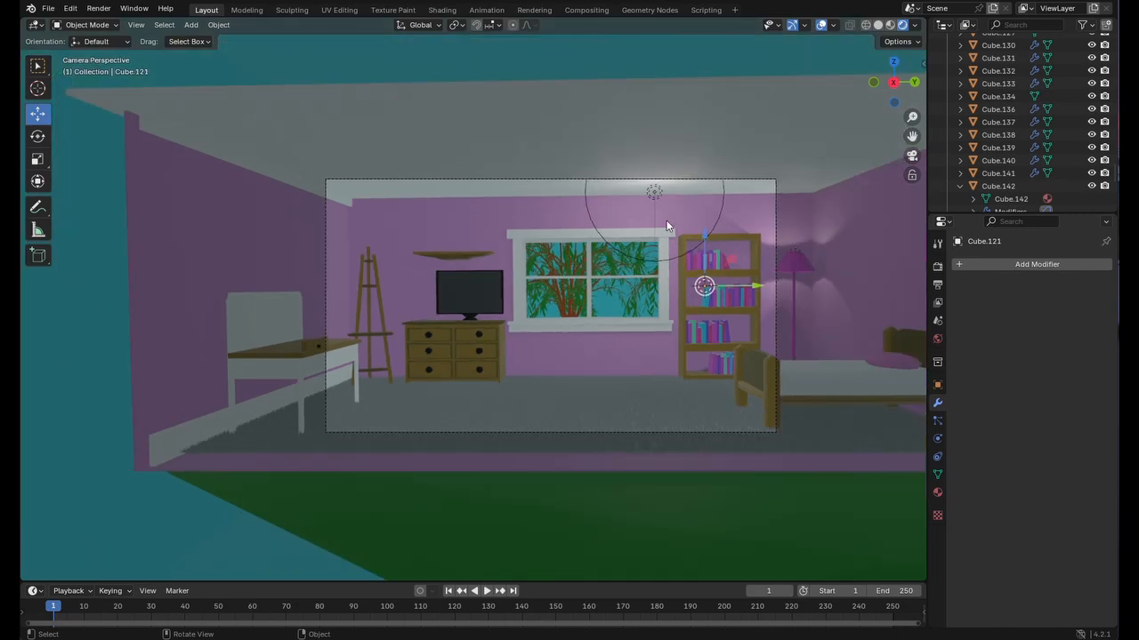
middle_drag(661, 223, 619, 246)
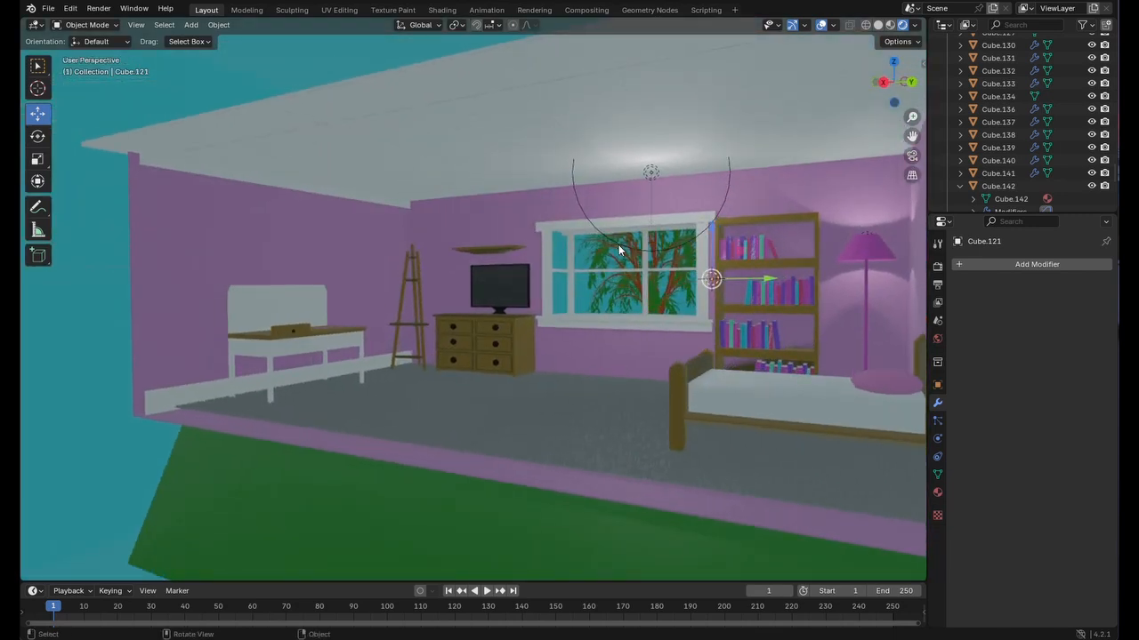
scroll(618, 244, down, 5)
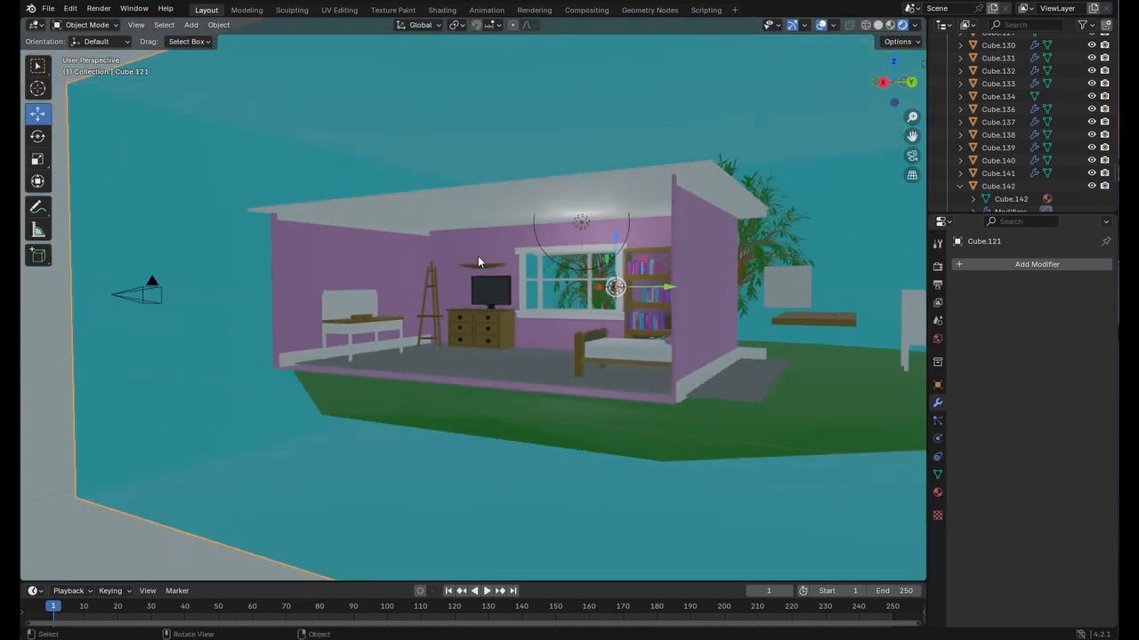
scroll(478, 256, down, 3)
click(297, 297)
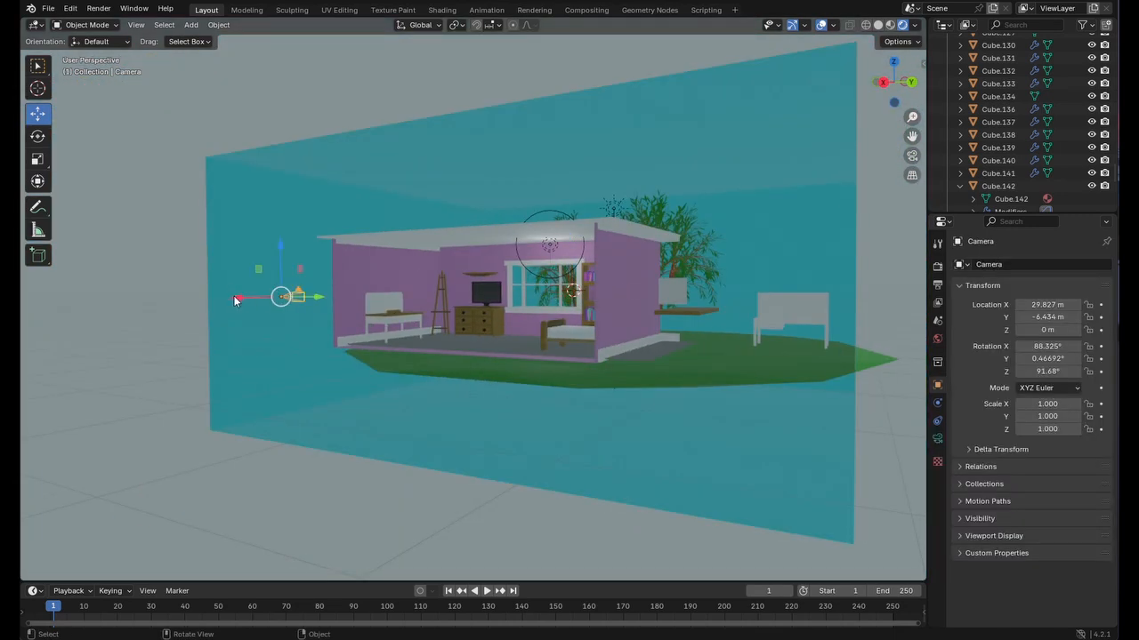
drag(299, 298, 175, 308)
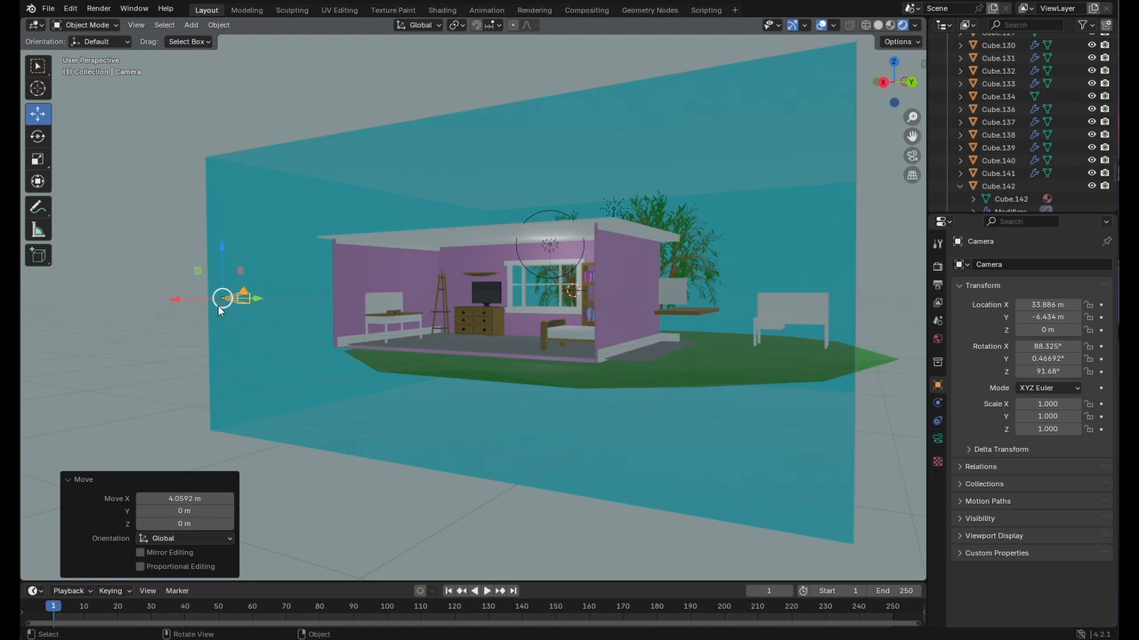
key(KP_0)
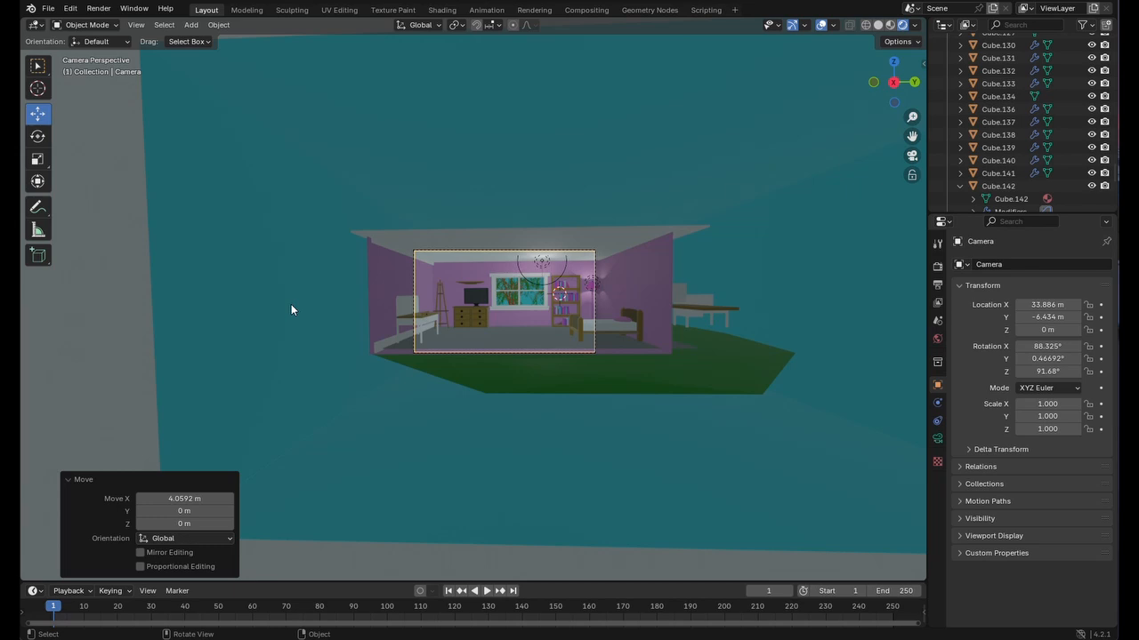
click(103, 321)
scroll(275, 321, down, 1)
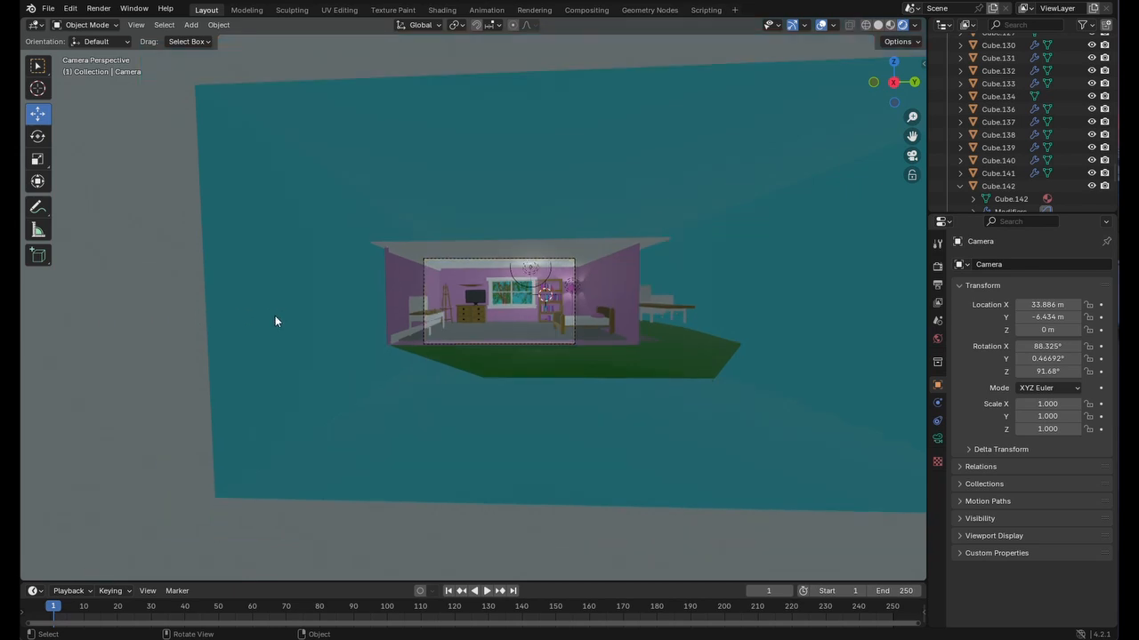
- Move the camera about 2.97 m further along X away from the room, and inspect the wider framing
mouse_move(522, 319)
middle_down()
mouse_move(557, 325)
mouse_move(519, 330)
middle_up()
scroll(519, 329, down, 4)
click(244, 306)
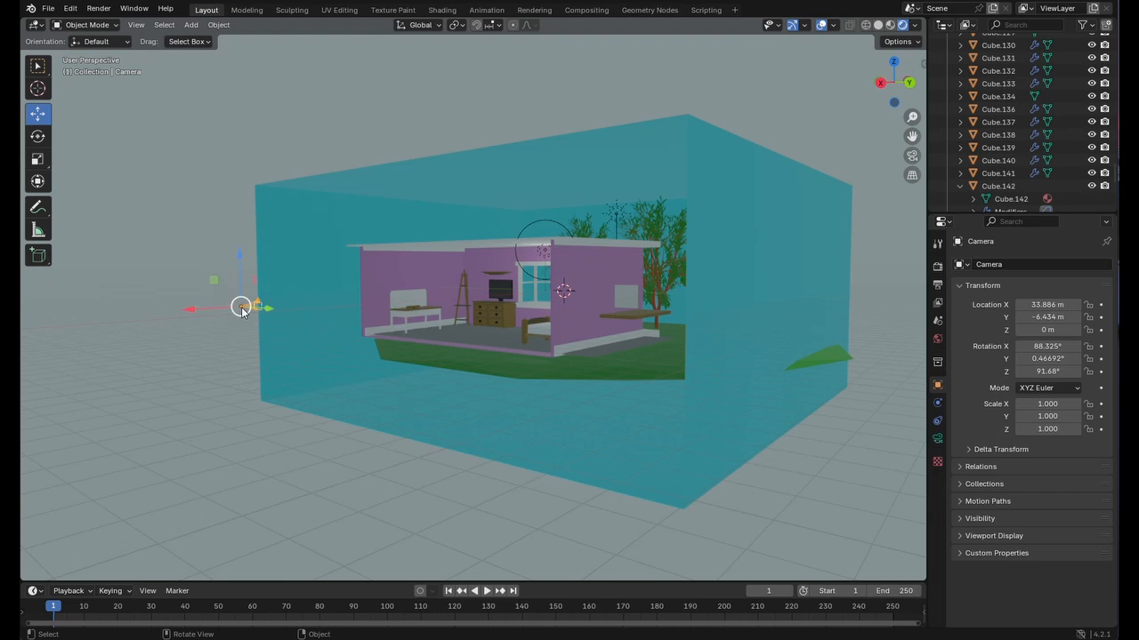
drag(187, 312, 143, 313)
key(KP_0)
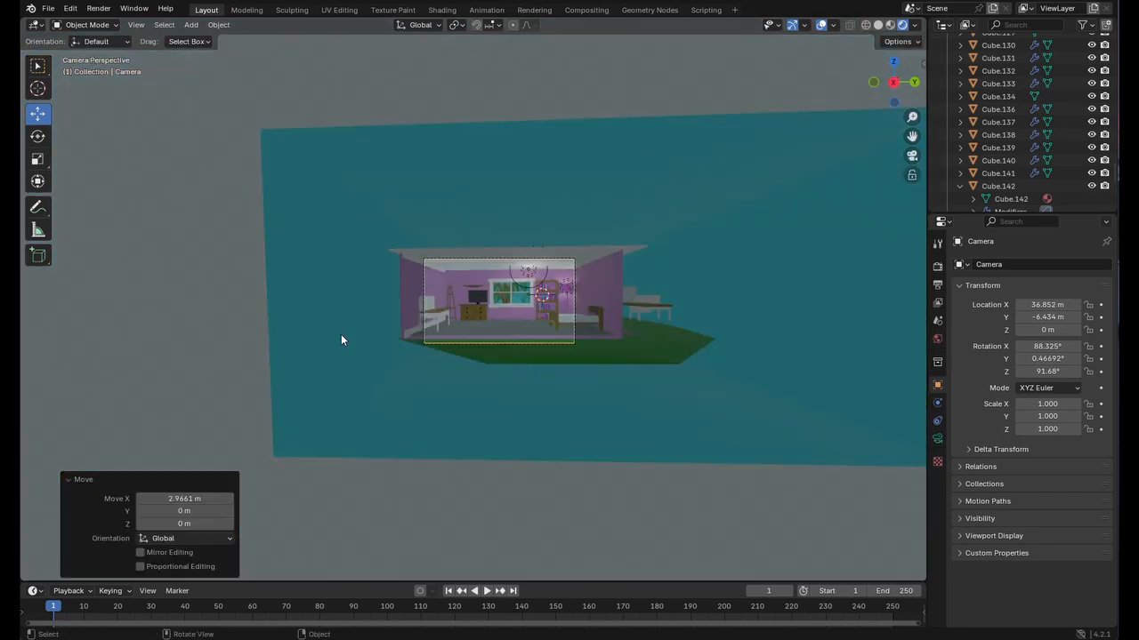
scroll(586, 348, up, 3)
scroll(604, 350, up, 5)
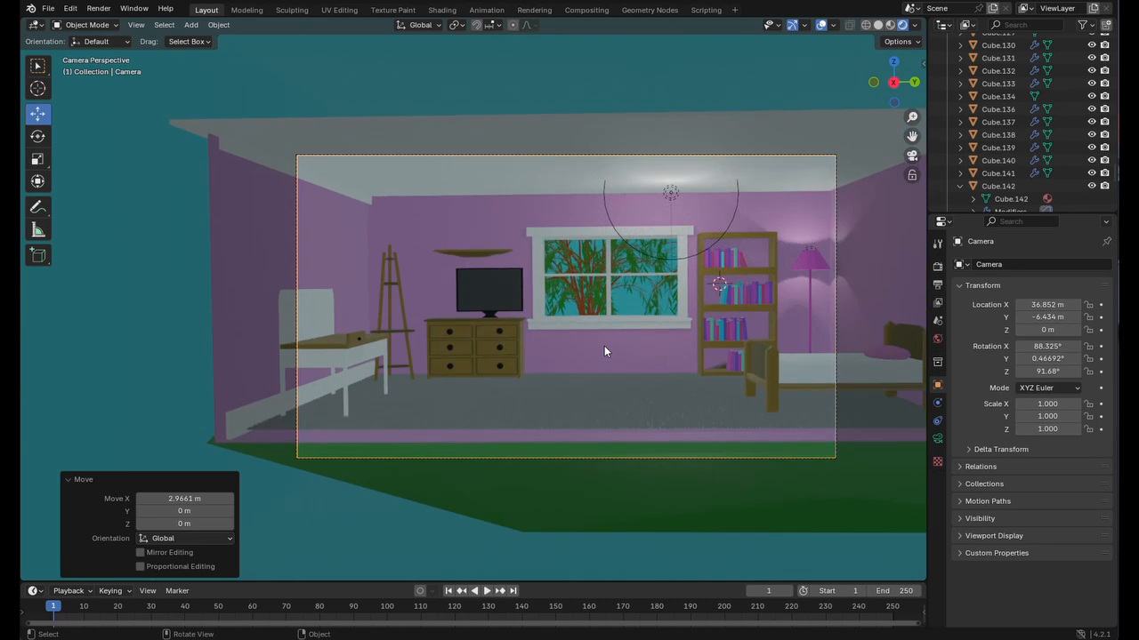
- Save the scene again and render a still image of the wider camera framing
click(48, 8)
click(76, 92)
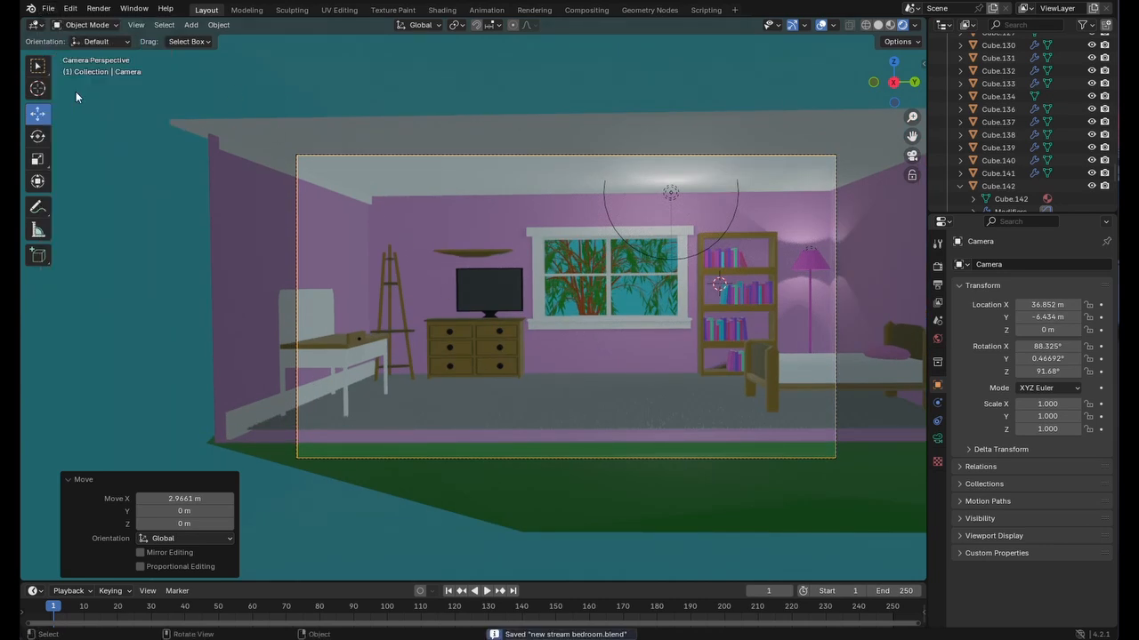
click(95, 10)
click(112, 23)
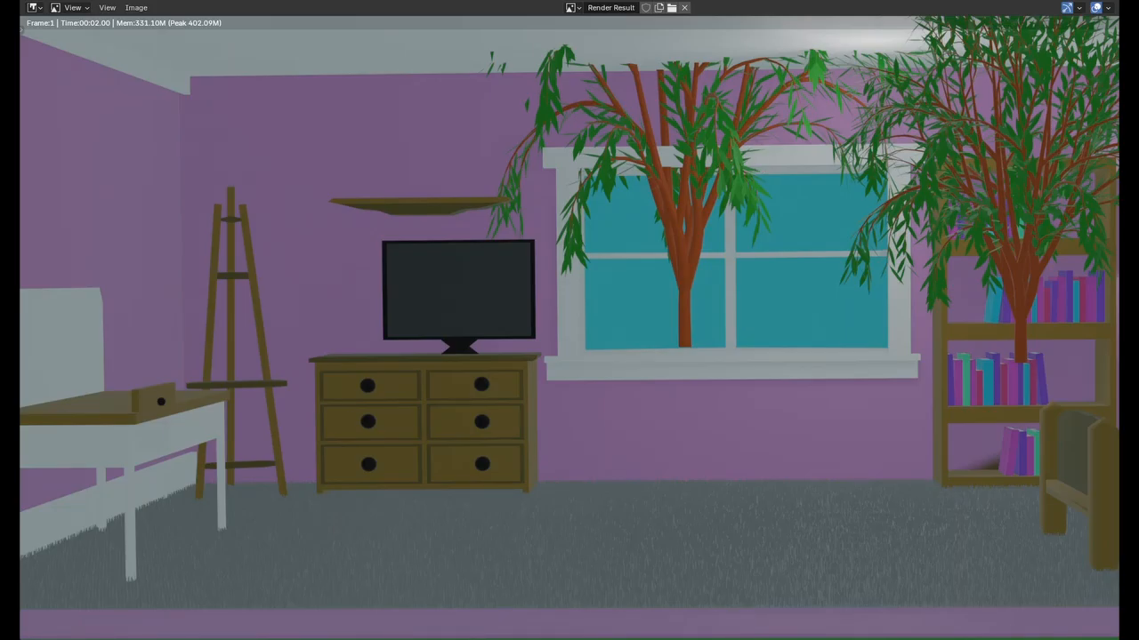
- Save the rendered image as a PNG named "stream room image-new" in D:\Blender, and close the render window
click(75, 15)
mouse_move(108, 8)
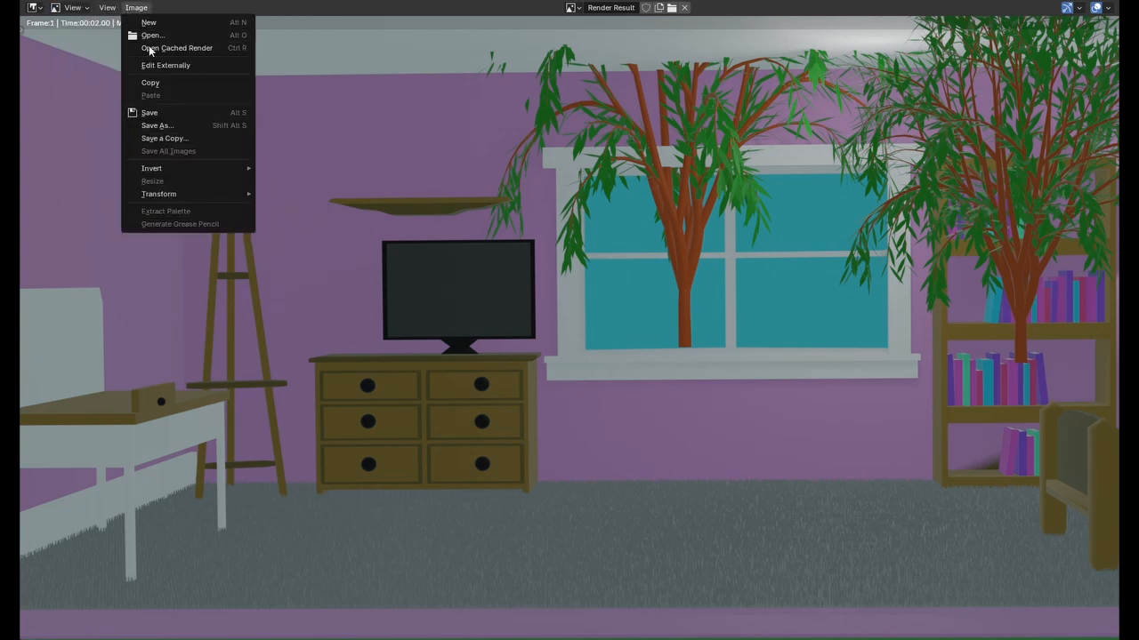
click(159, 126)
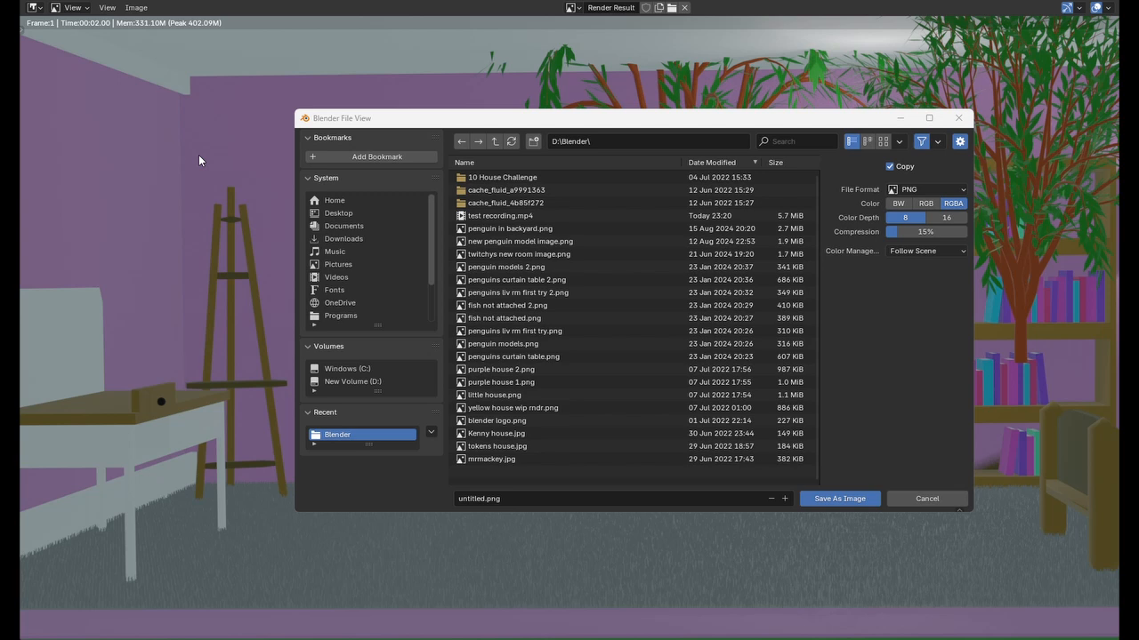
click(515, 498)
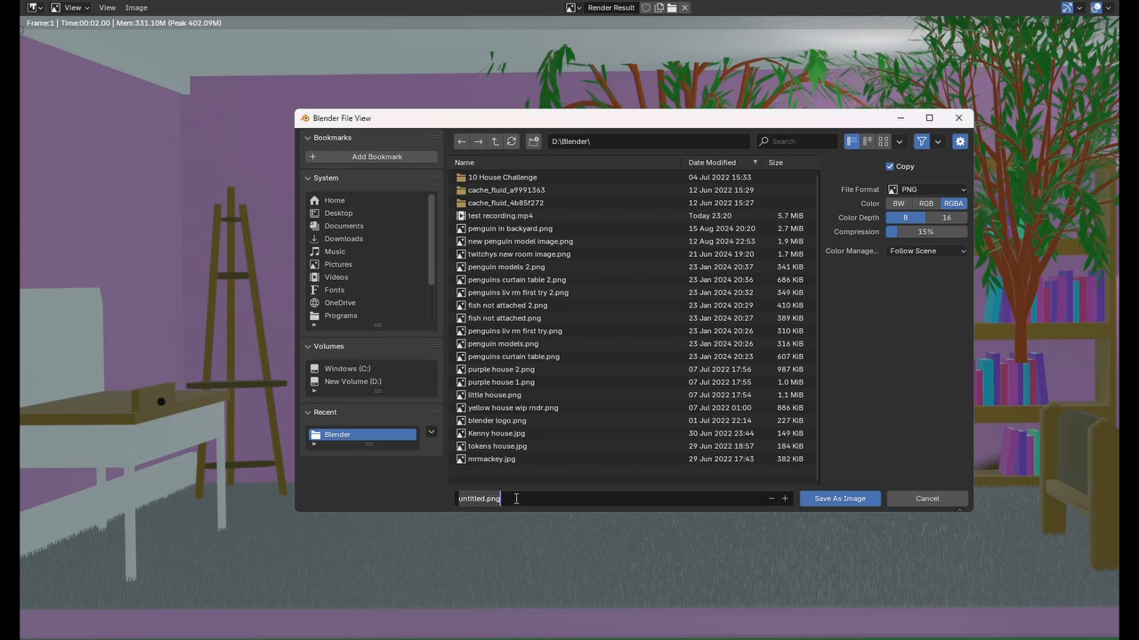
text(st)
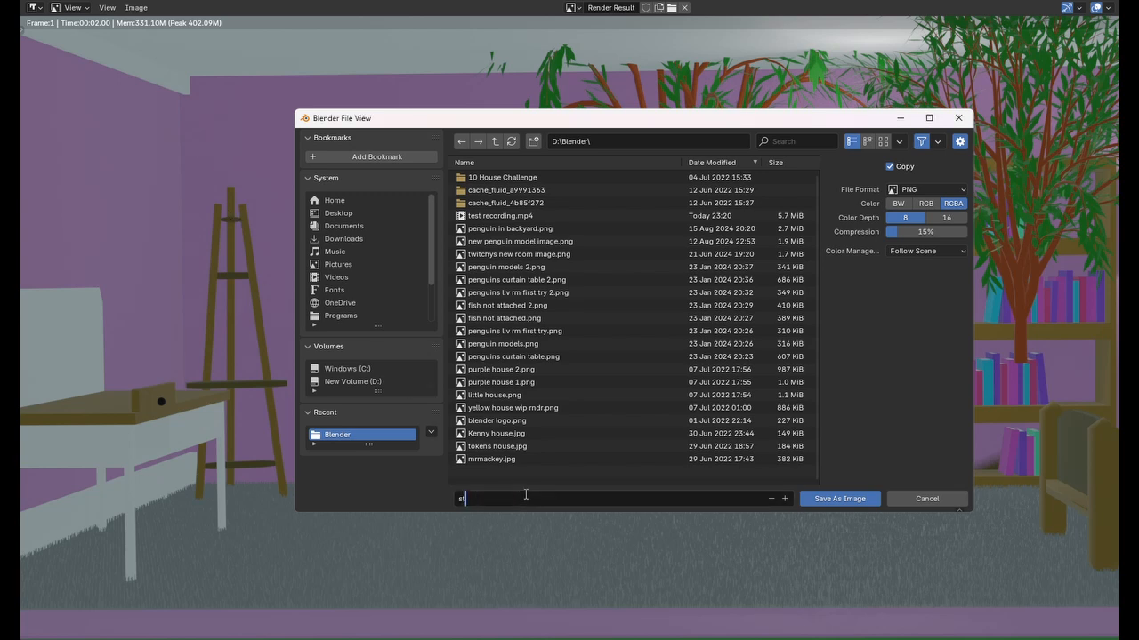
text(ream room image)
text(-new)
click(837, 499)
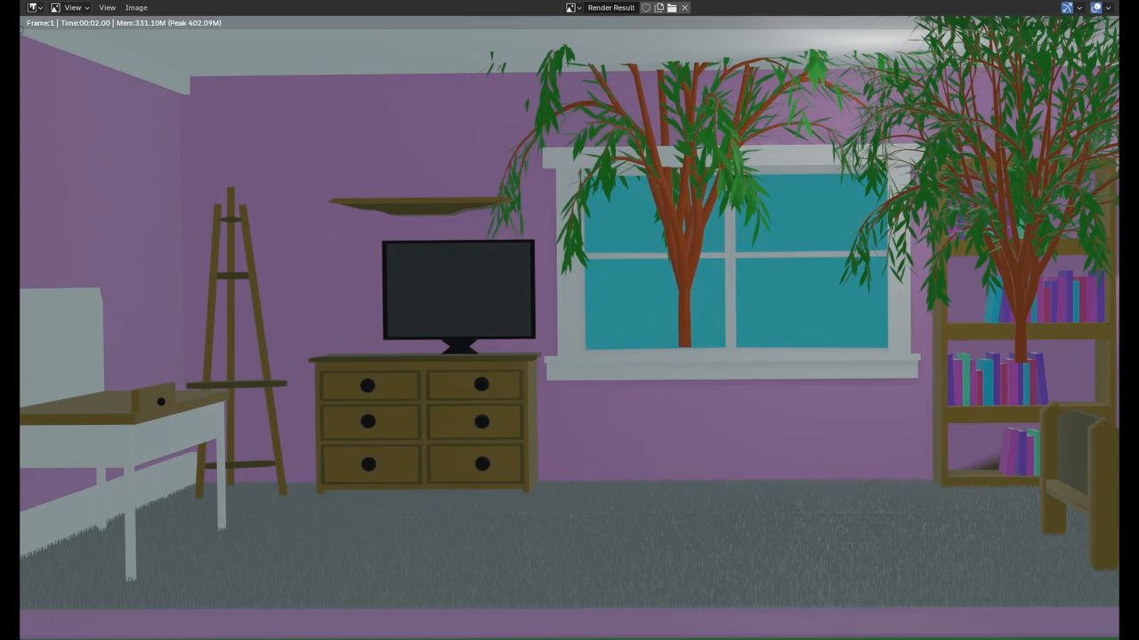
click(1108, 2)
- Lower the nearer outdoor tree and its leaves about 0.47 m, and shift them about 3.23 m in the negative X direction
scroll(828, 244, up, 1)
scroll(828, 245, down, 1)
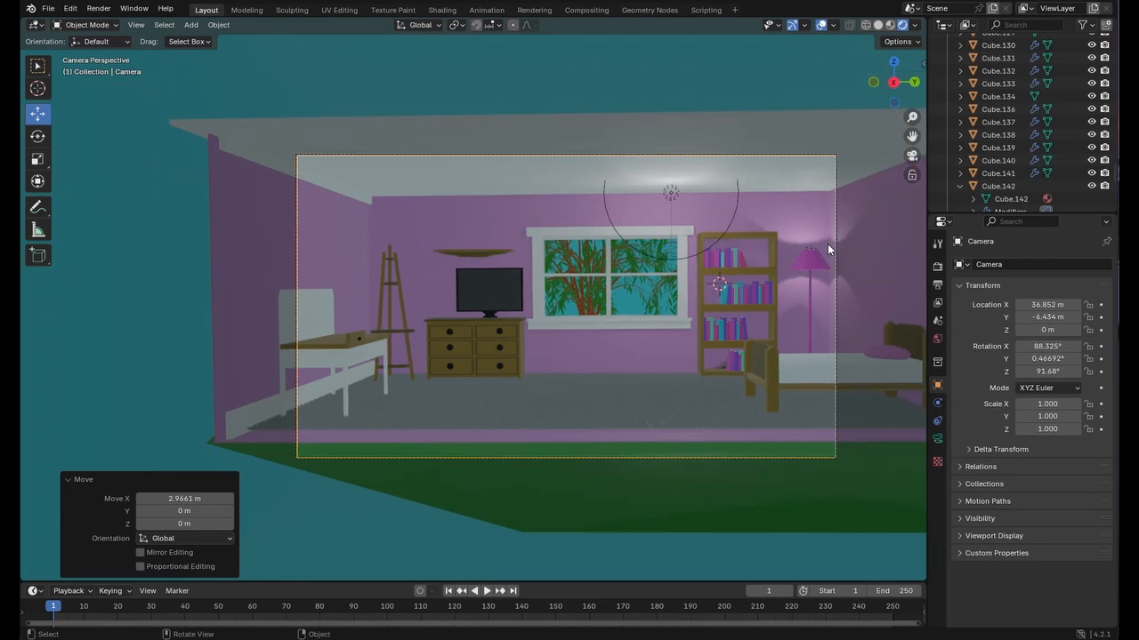
middle_drag(870, 245, 801, 261)
scroll(815, 260, down, 7)
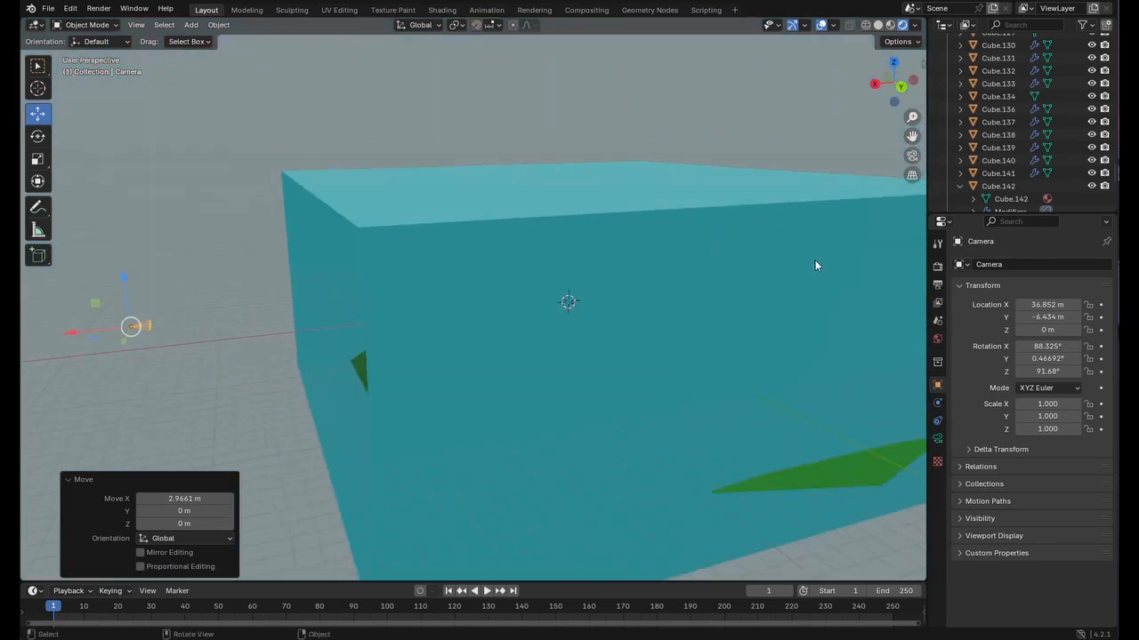
scroll(851, 224, up, 8)
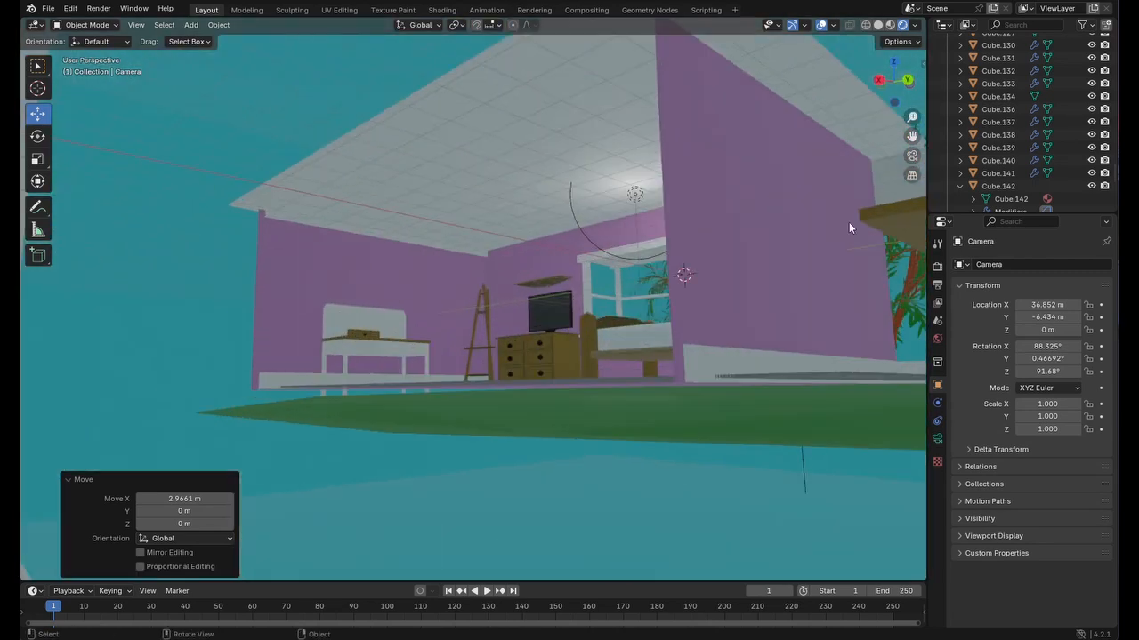
middle_drag(849, 223, 818, 211)
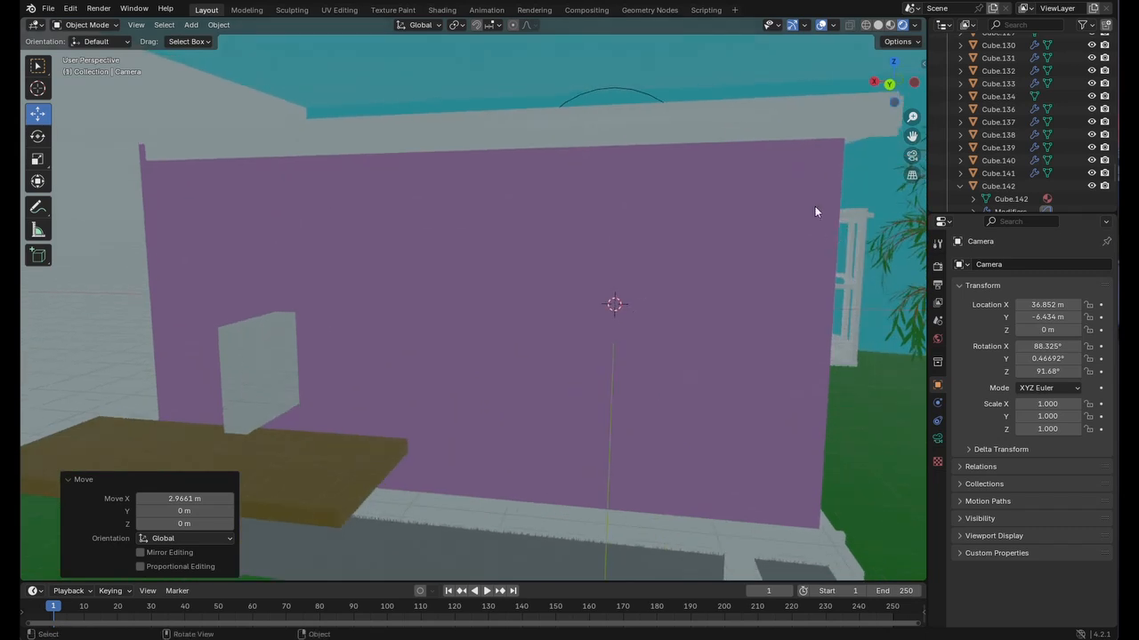
drag(909, 136, 696, 173)
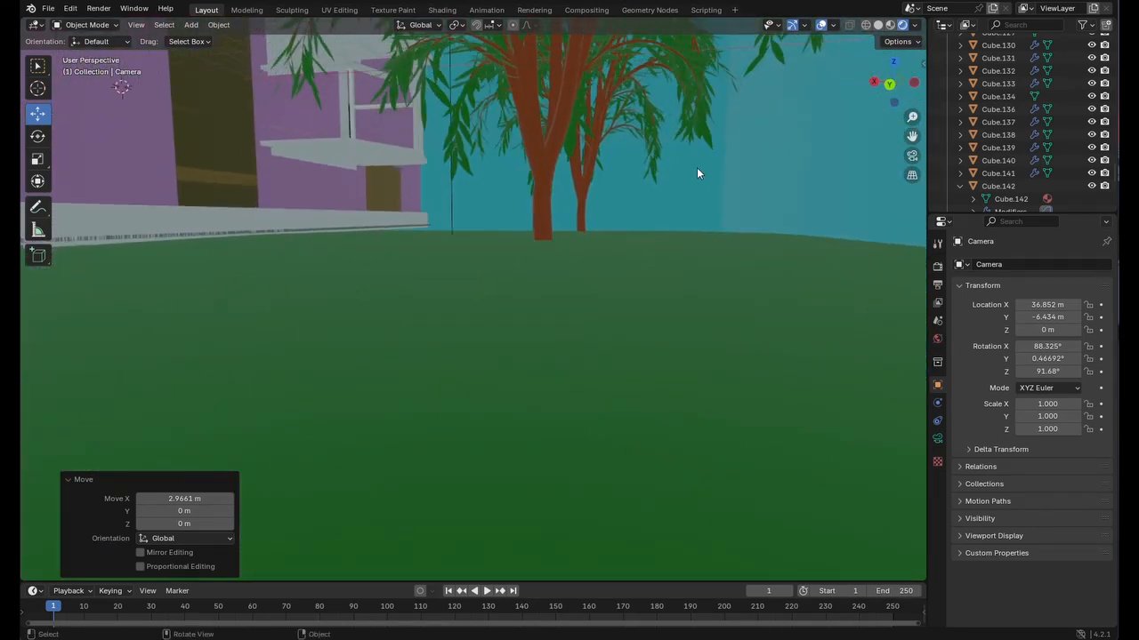
click(464, 93)
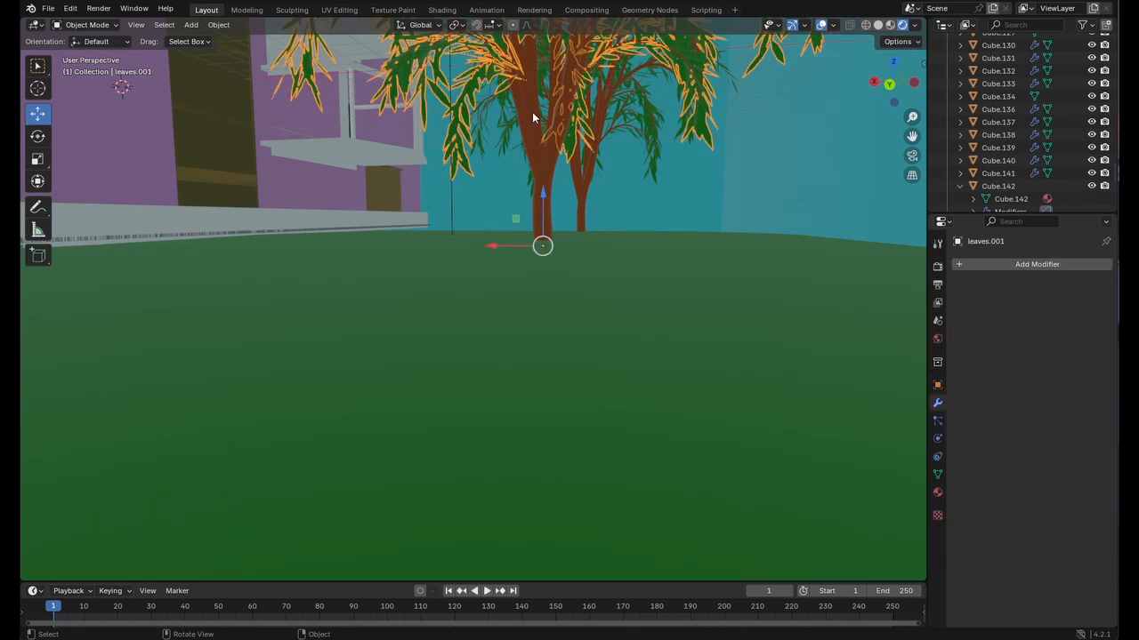
shift+click(547, 165)
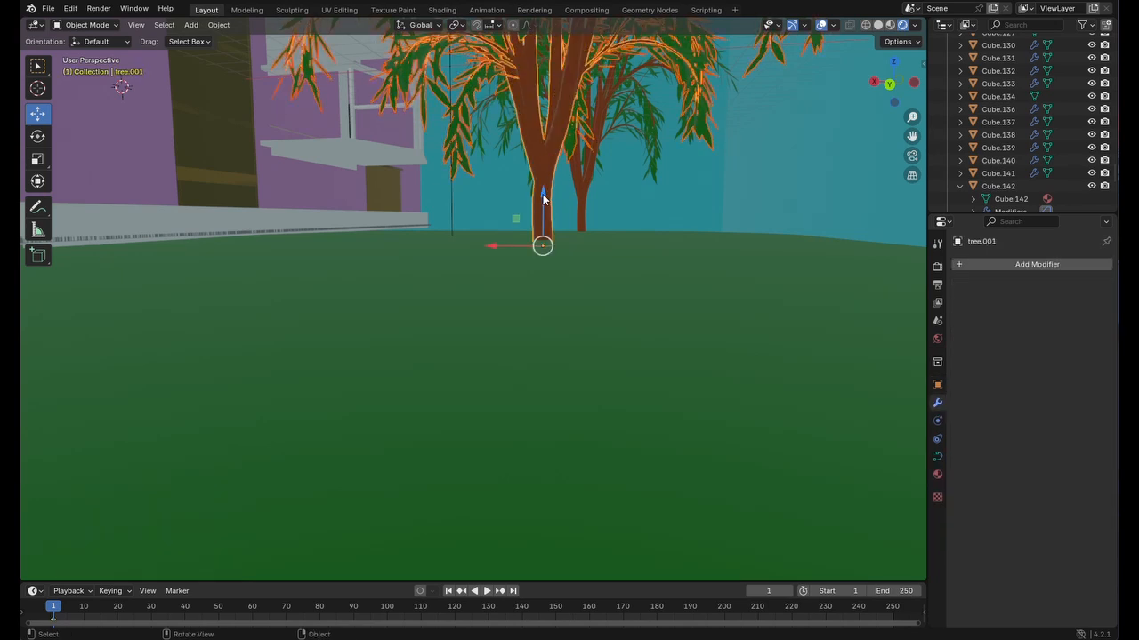
drag(542, 194, 537, 217)
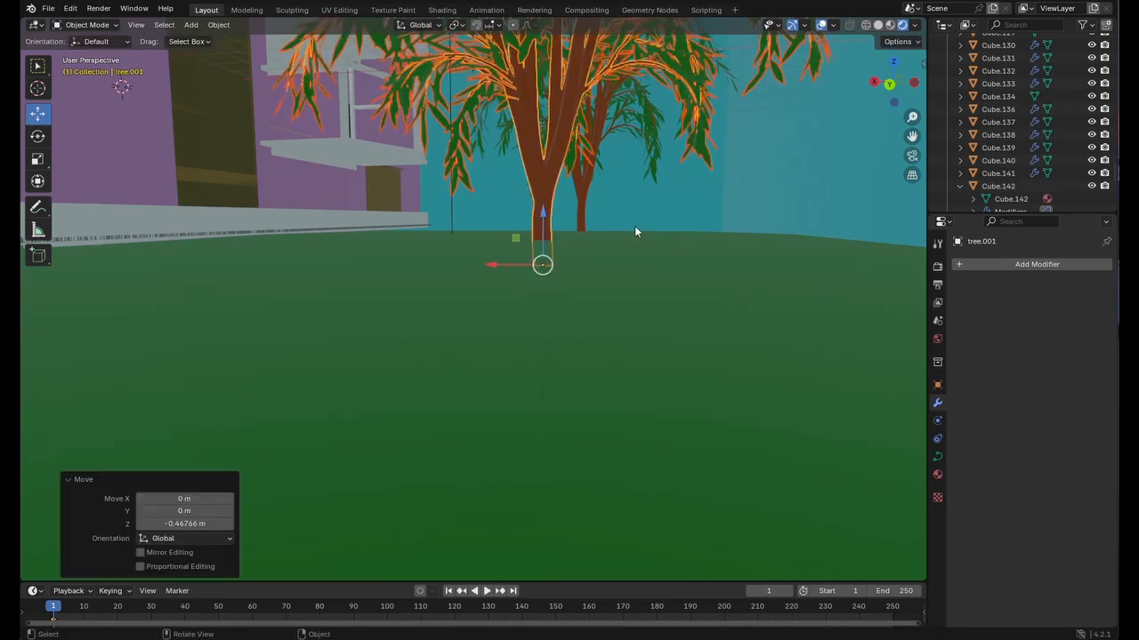
middle_drag(634, 226, 697, 298)
drag(701, 316, 820, 310)
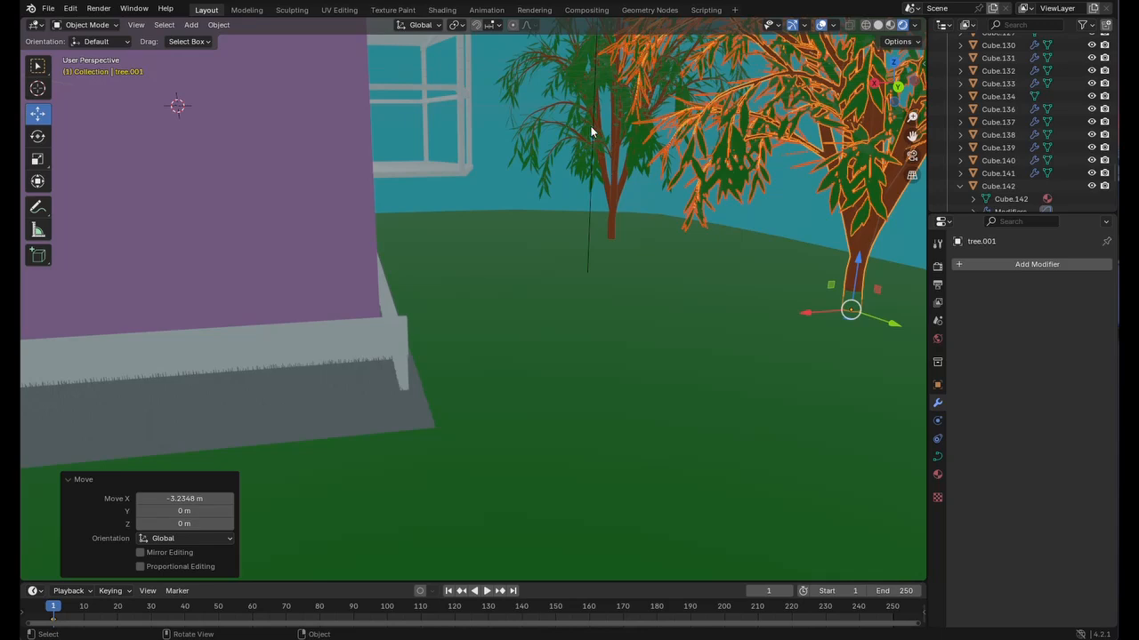
- Move the farther outdoor tree and its leaves about 0.87 m in the negative X direction, and check the result through the camera
click(590, 132)
click(567, 111)
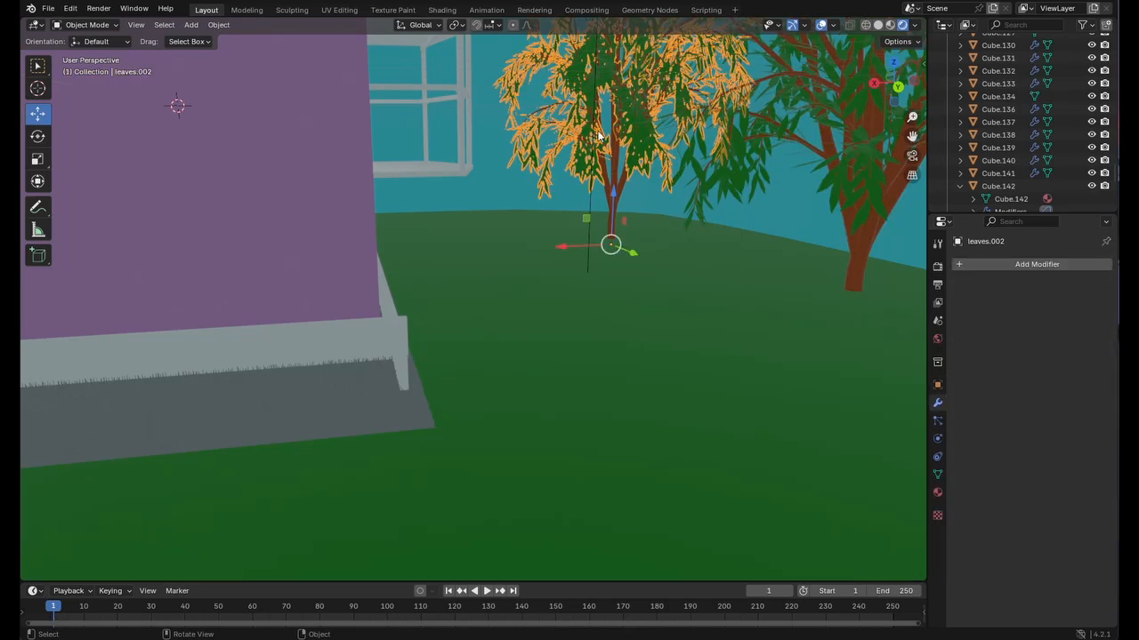
shift+click(625, 190)
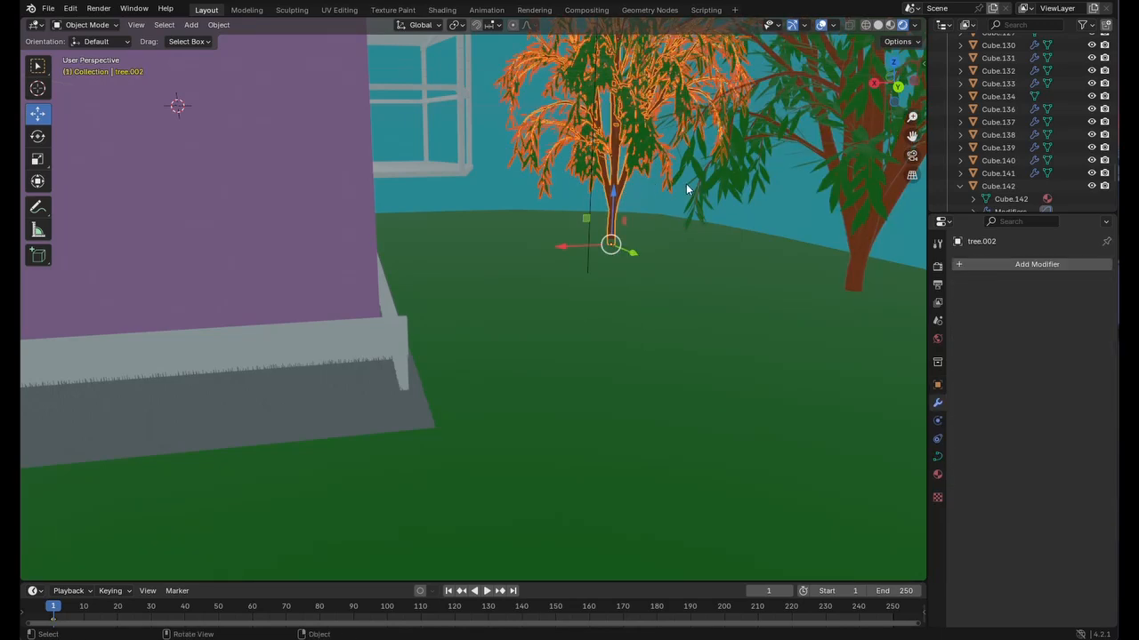
middle_drag(686, 185, 658, 188)
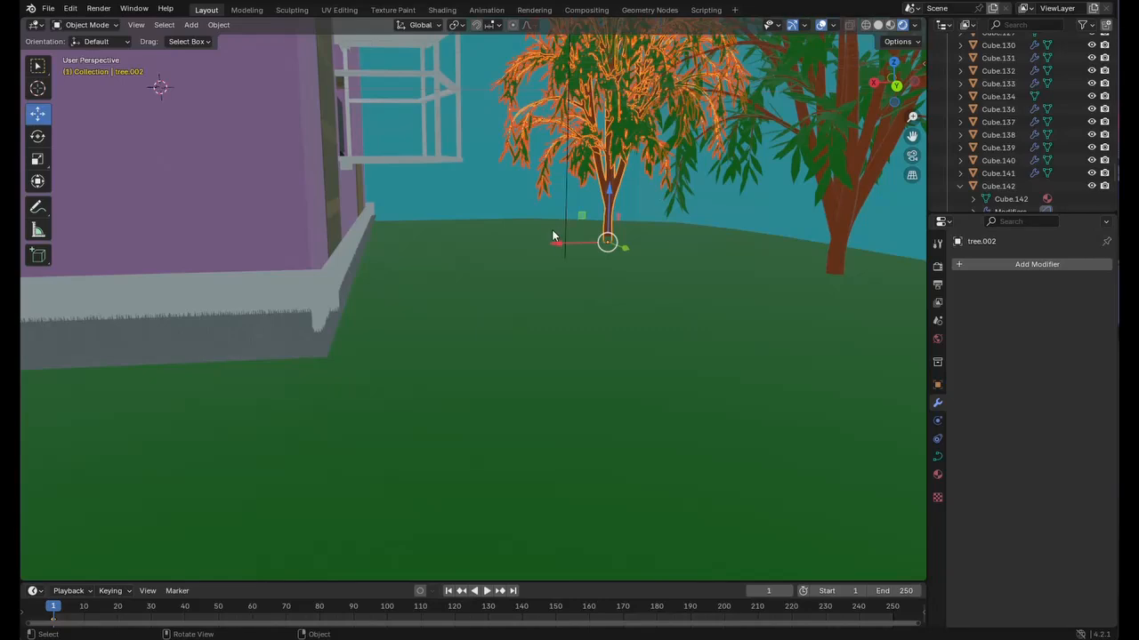
drag(558, 246, 578, 246)
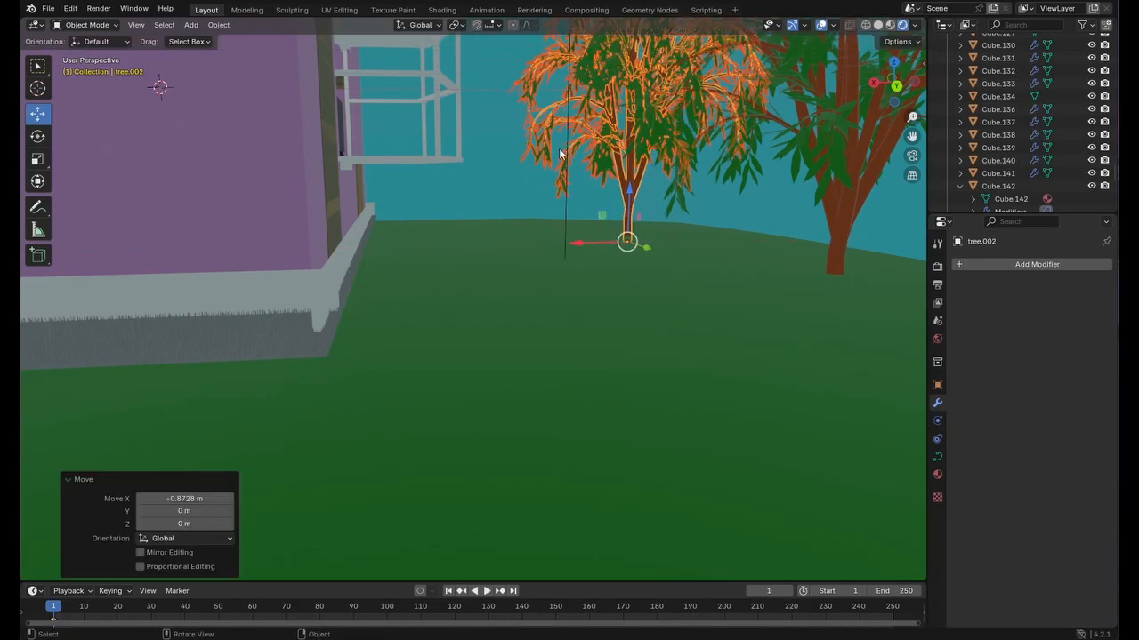
click(511, 187)
key(KP_Divide)
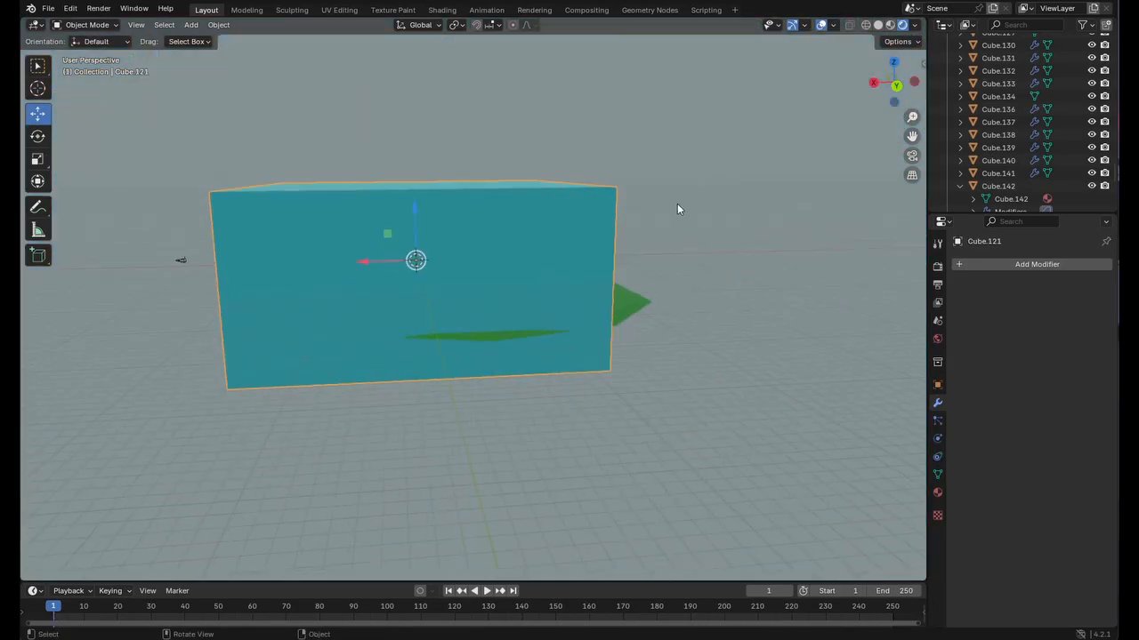
key(KP_Divide)
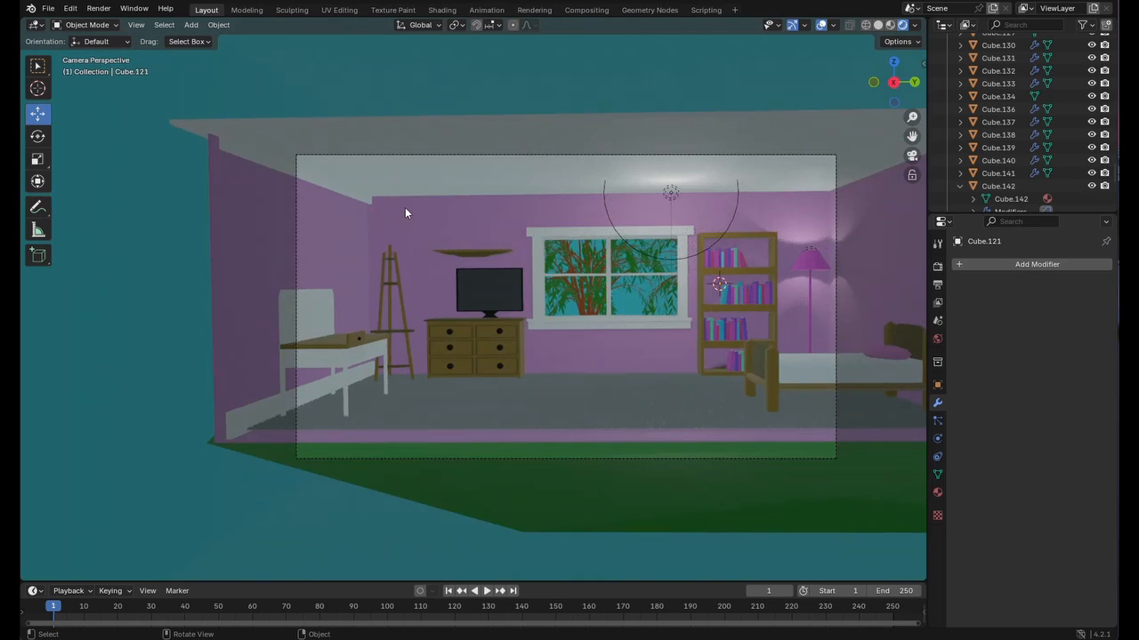
- Save the scene and render a still image with the repositioned trees
click(48, 9)
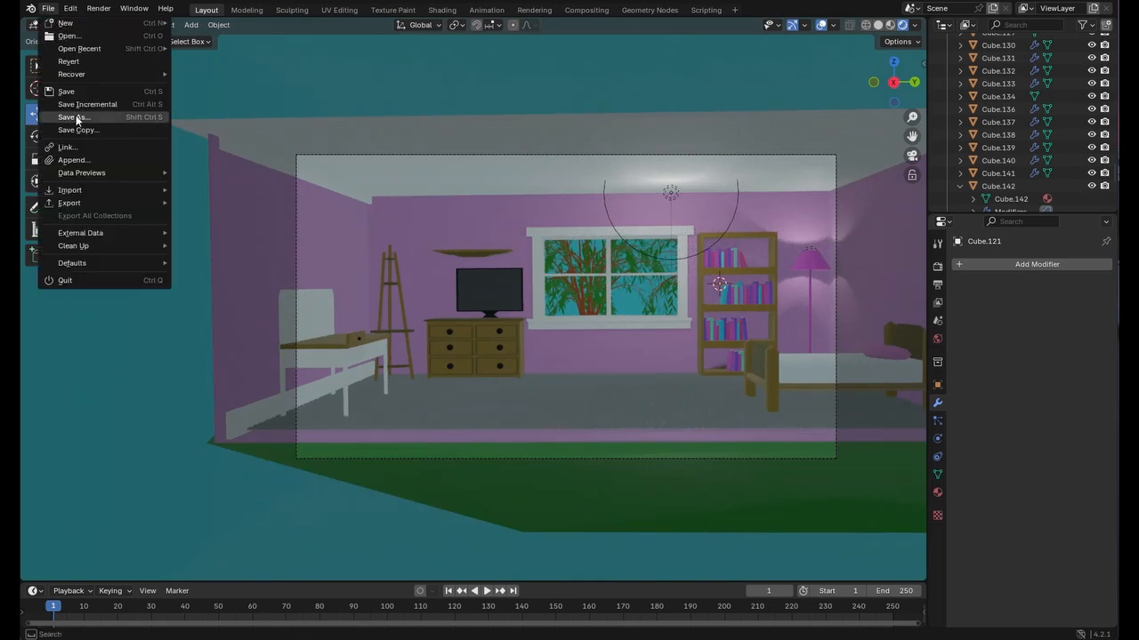
click(71, 92)
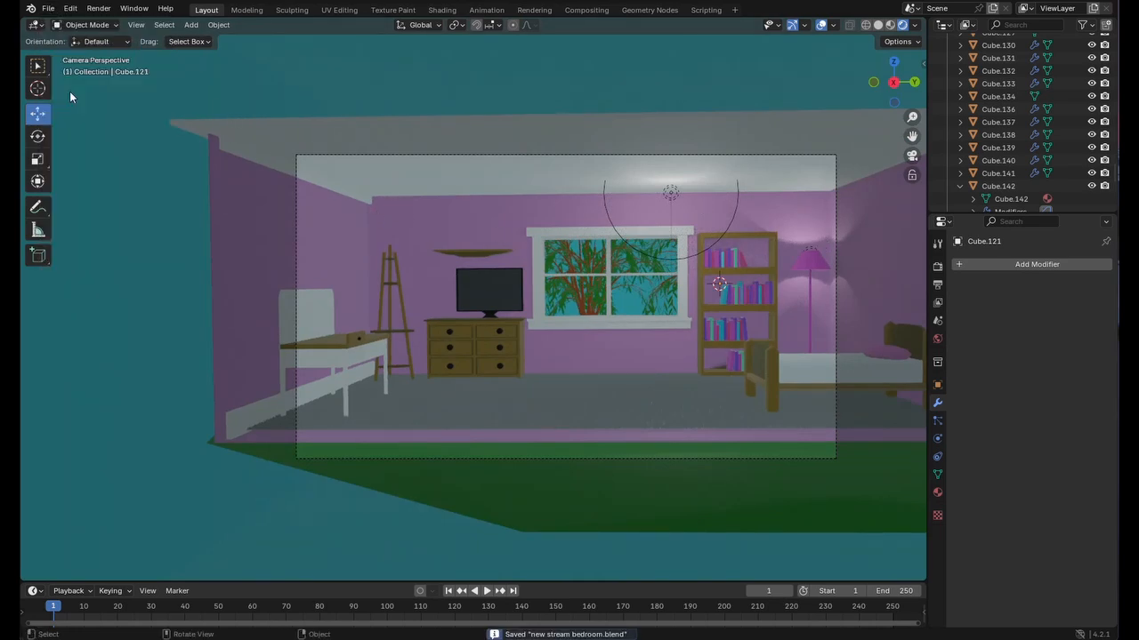
click(98, 9)
click(114, 24)
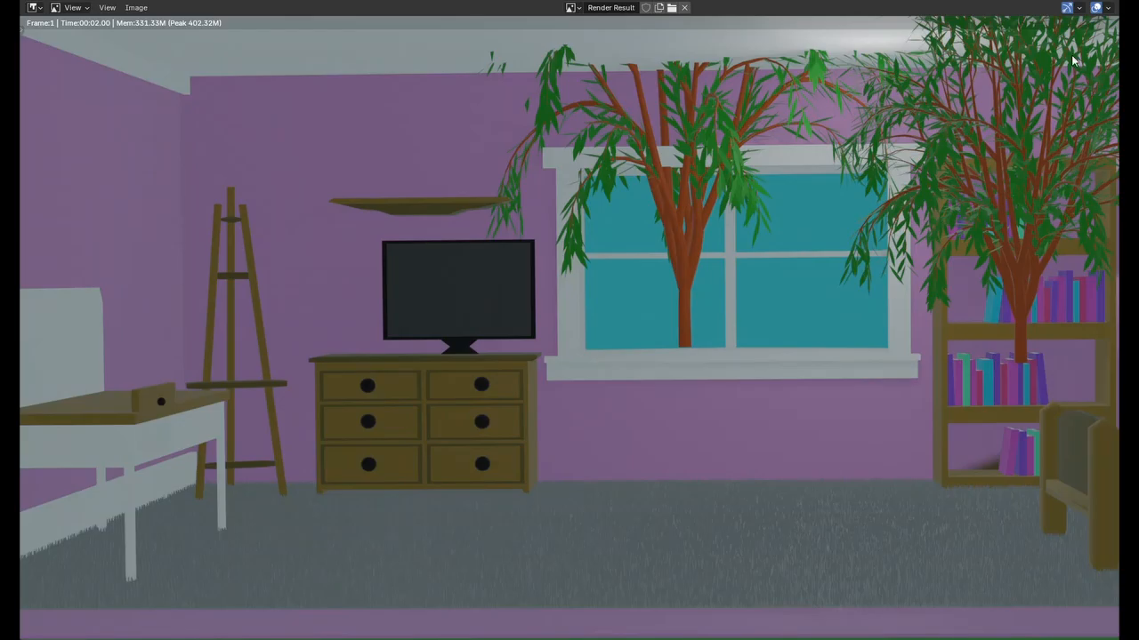
- Save the rendered image as a PNG named "new stream room image" in D:\Blender, and close the render window
click(136, 7)
click(158, 126)
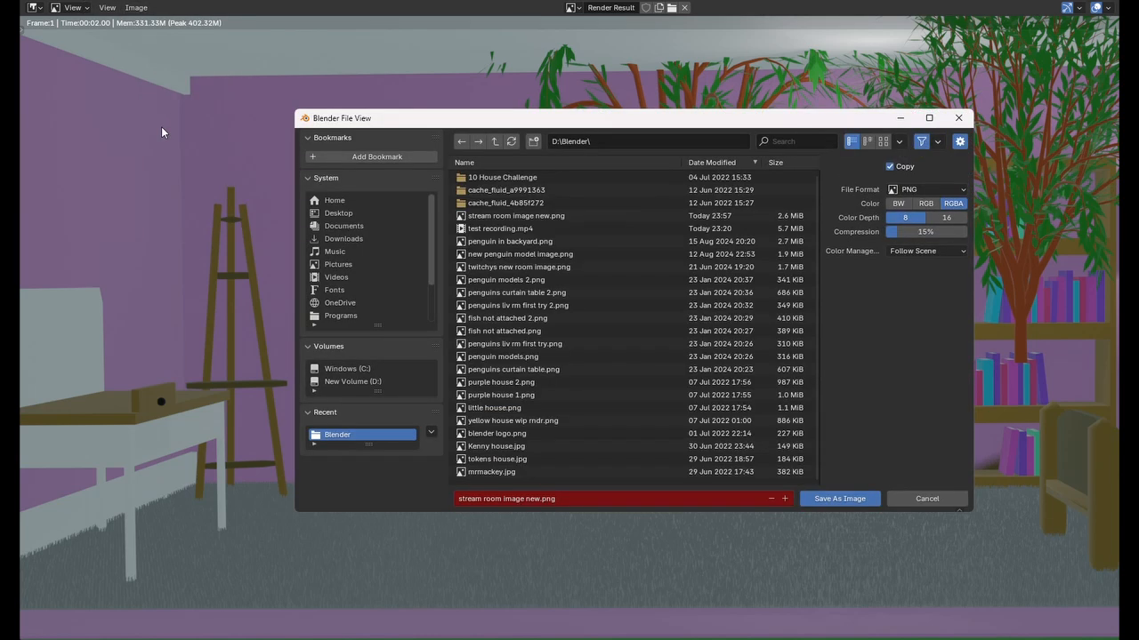
click(559, 506)
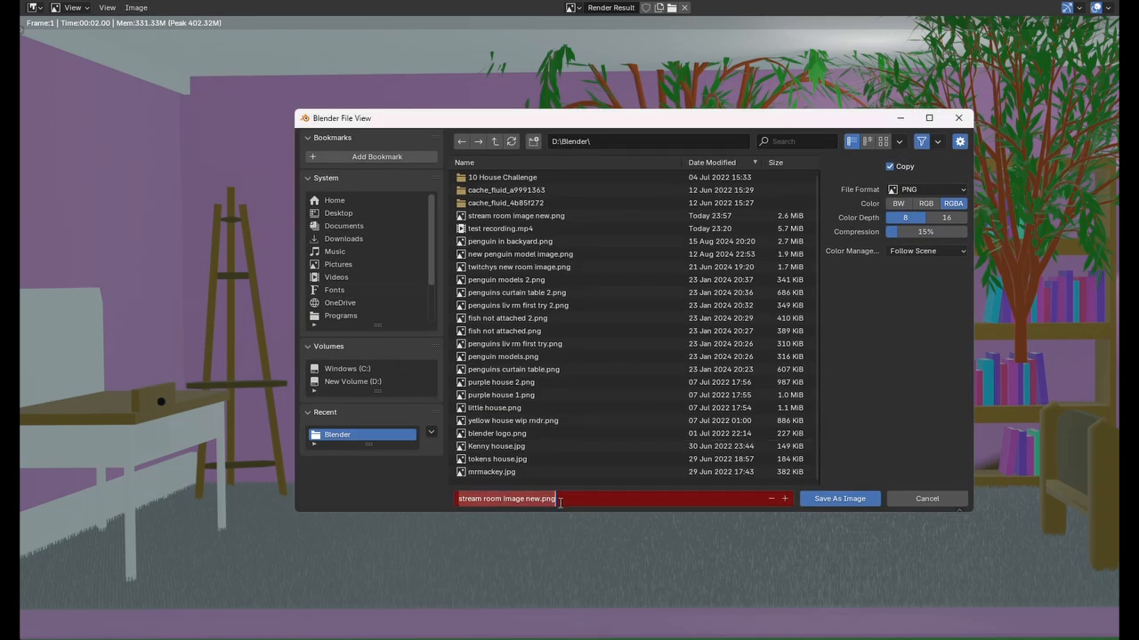
key(BackSpace)
text(new)
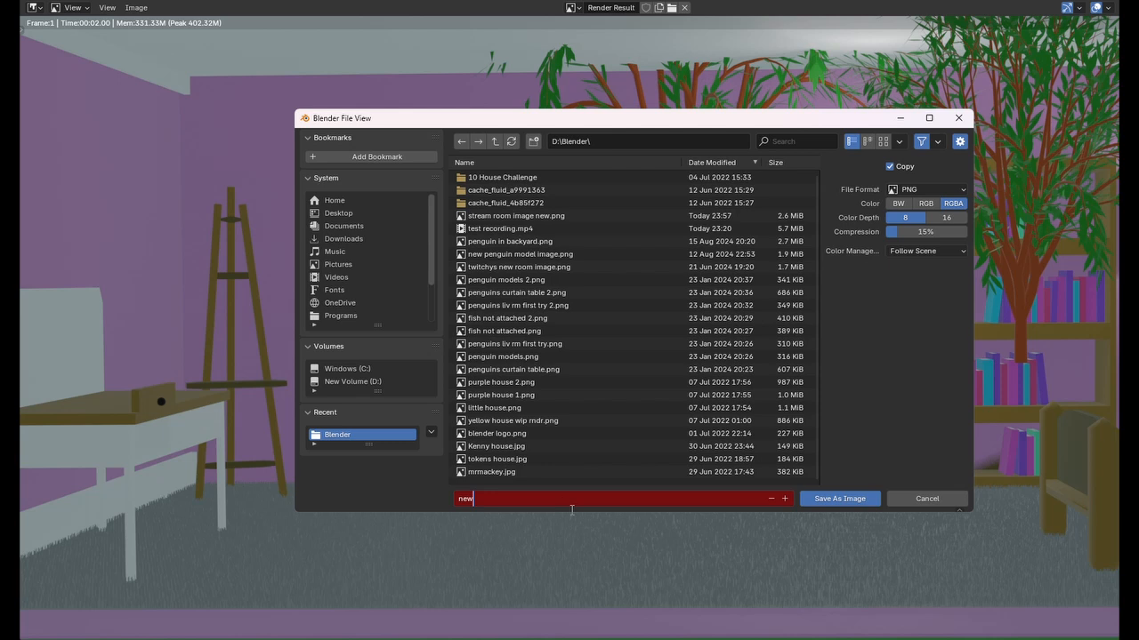
text( stream room image)
key(Return)
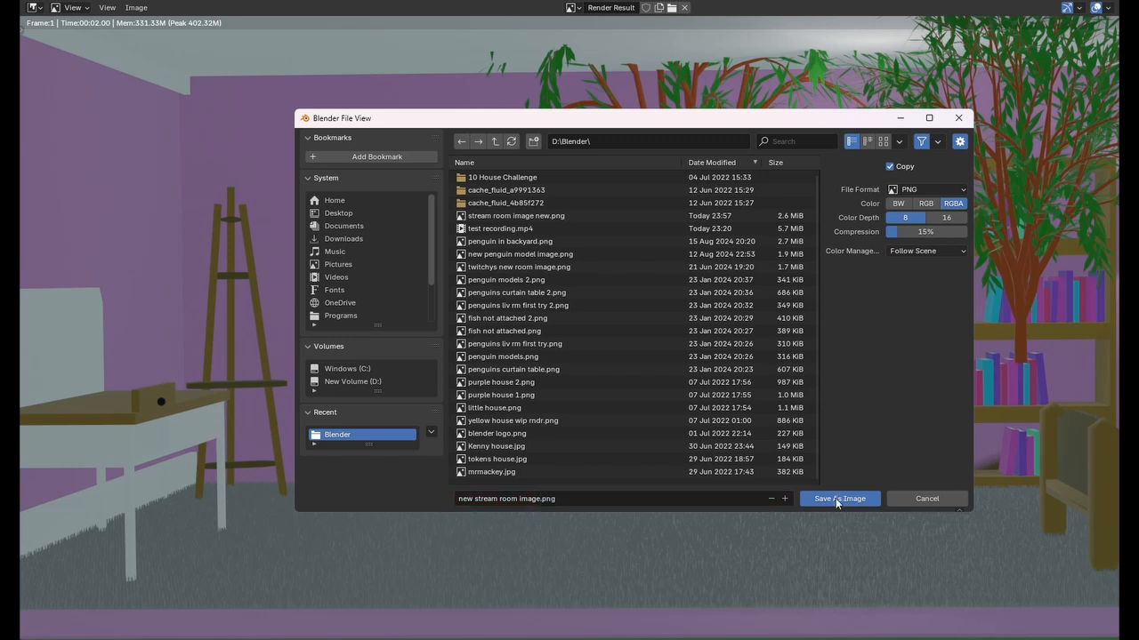
click(836, 499)
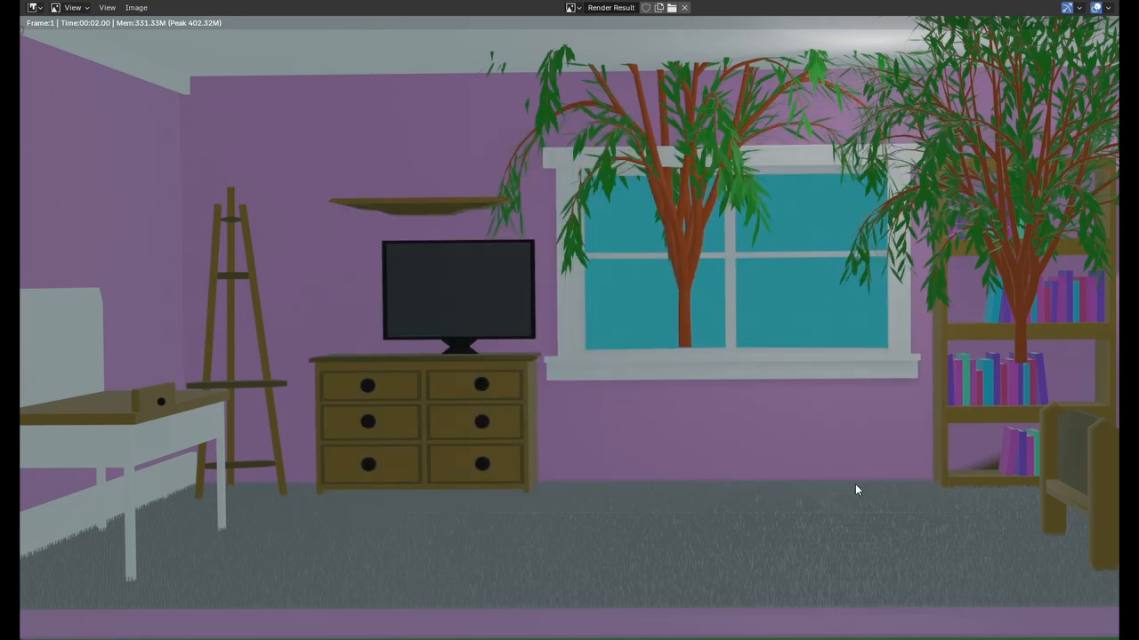
key(Escape)
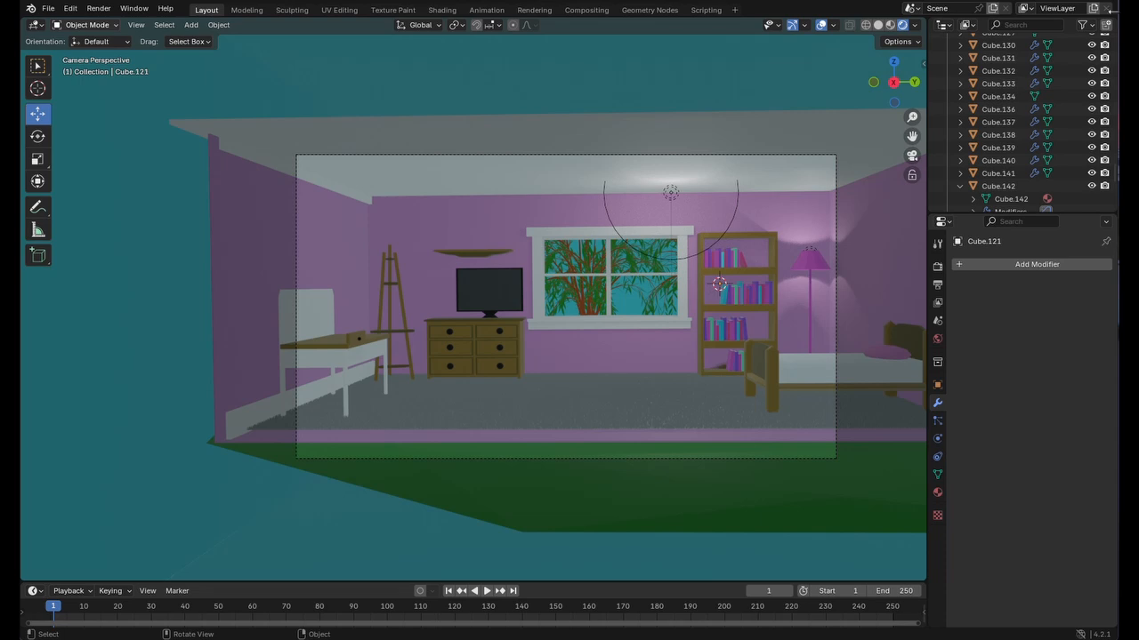
- Inspect the bedroom through the camera and save the scene file again
scroll(570, 305, up, 2)
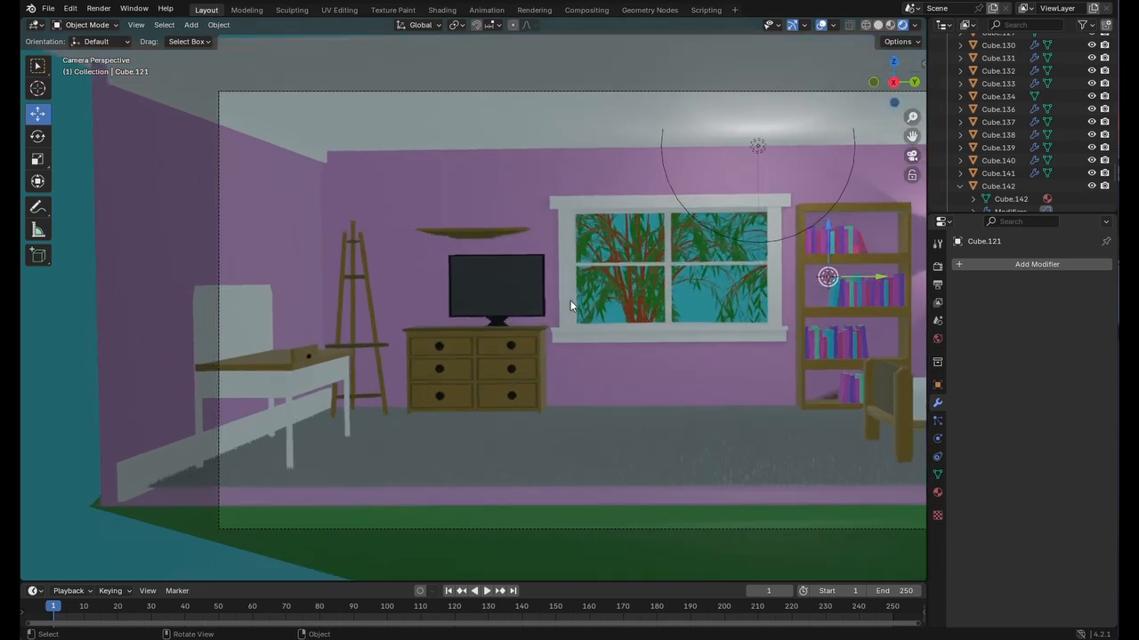
scroll(685, 298, down, 1)
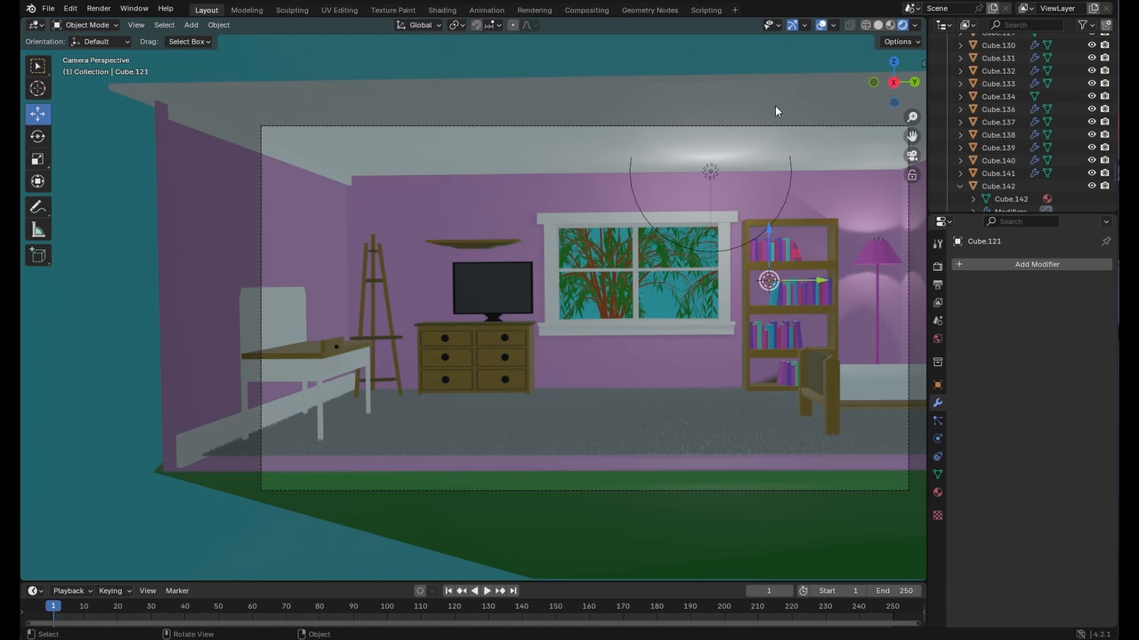
click(50, 9)
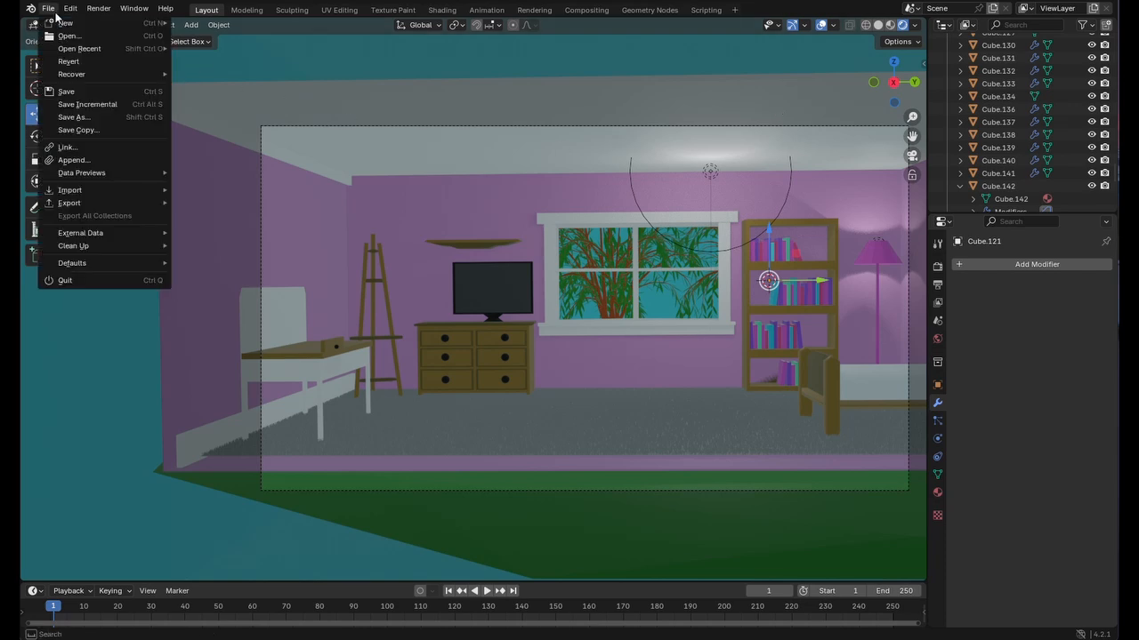
click(63, 92)
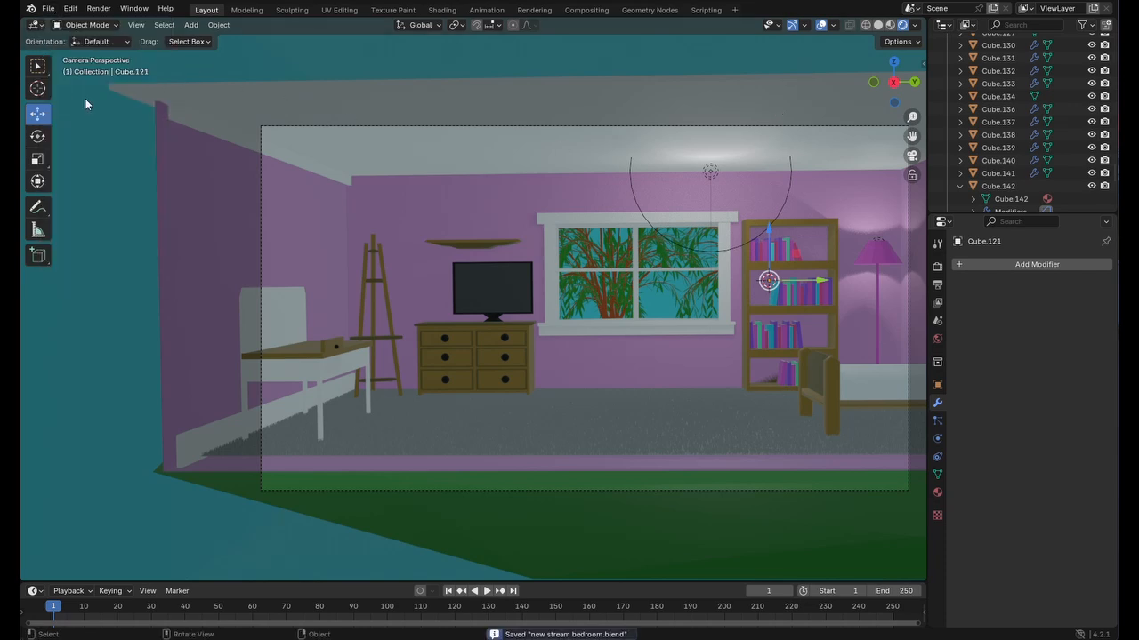
scroll(393, 118, down, 1)
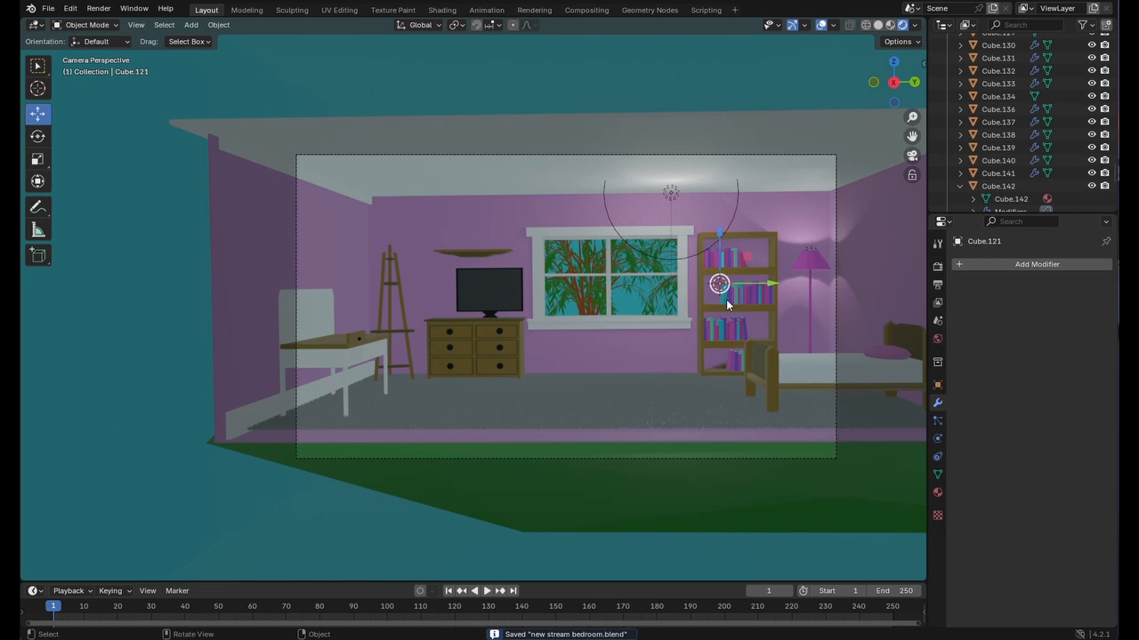
key(KP_Divide)
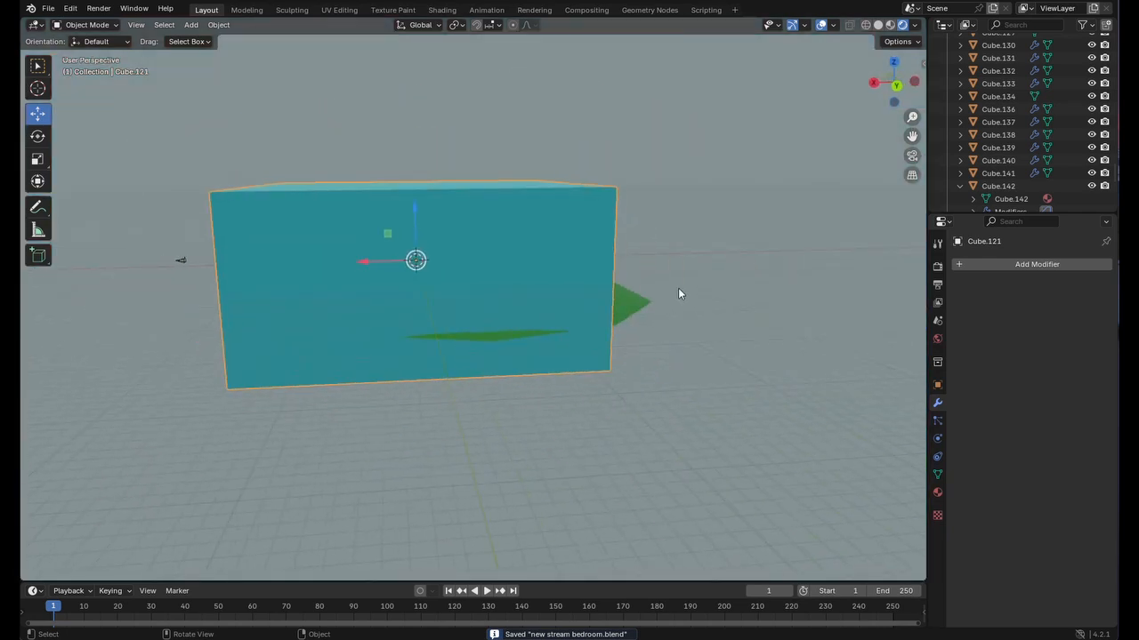
key(KP_Divide)
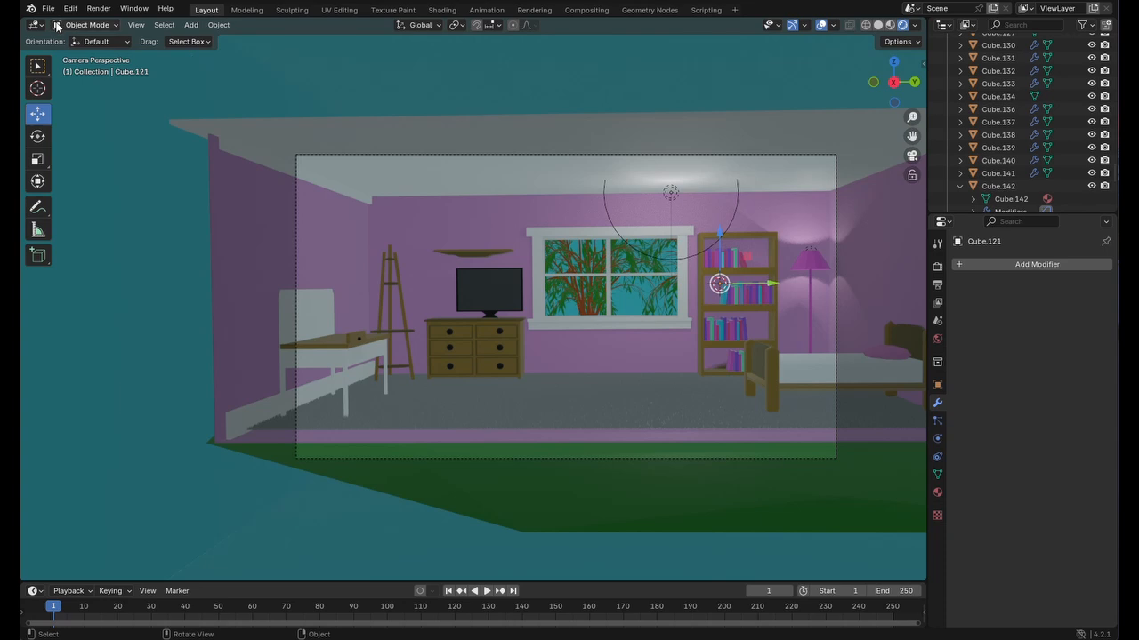
click(48, 8)
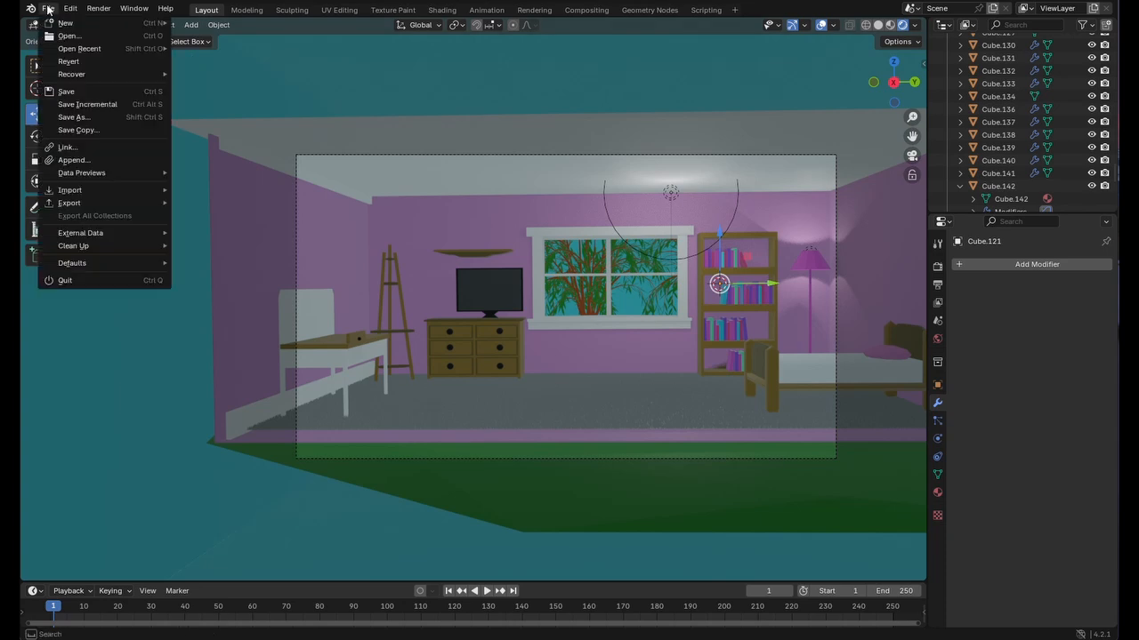
click(68, 89)
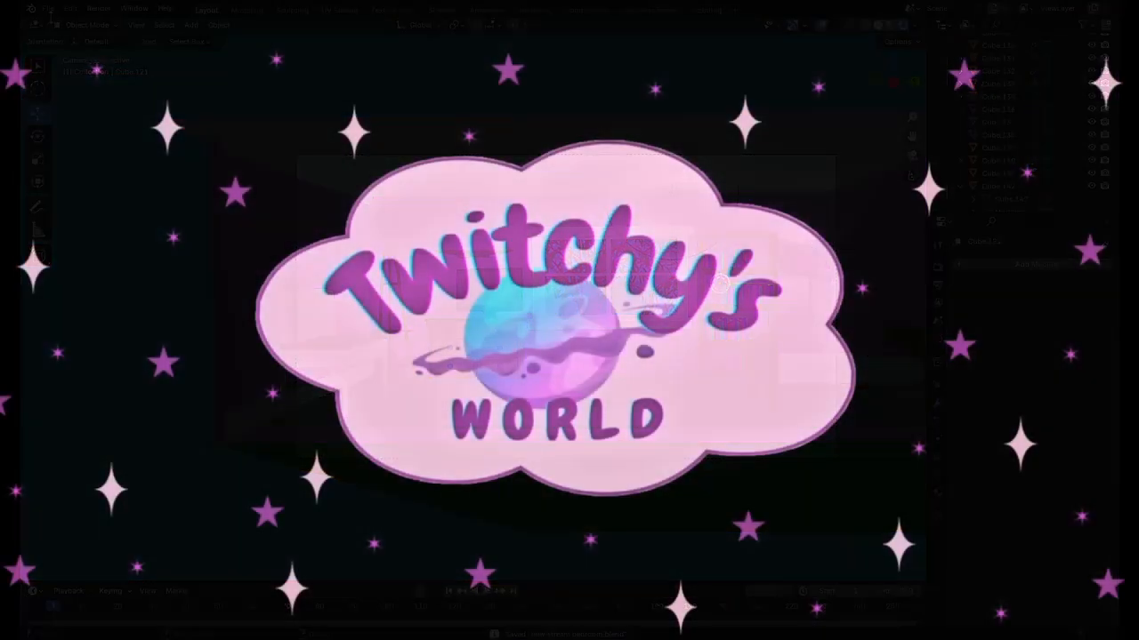